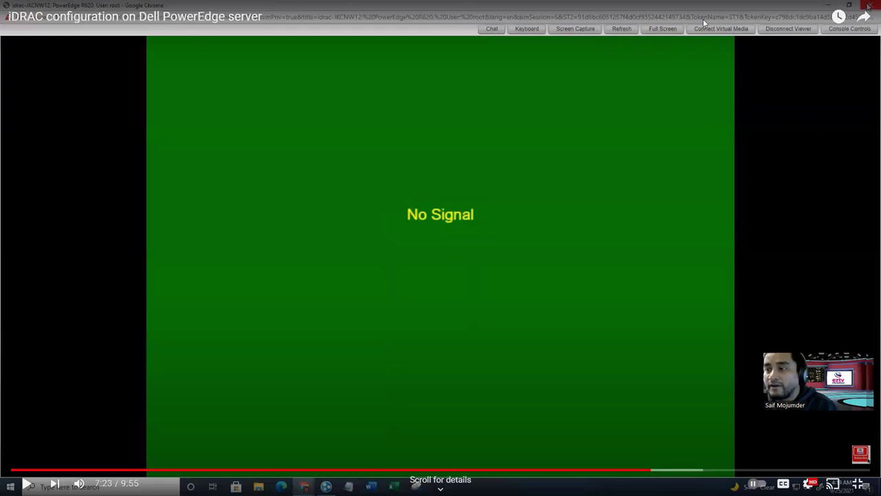
Exit fullscreen on the iDRAC tutorial video and start a blank new tab
key("Escape")
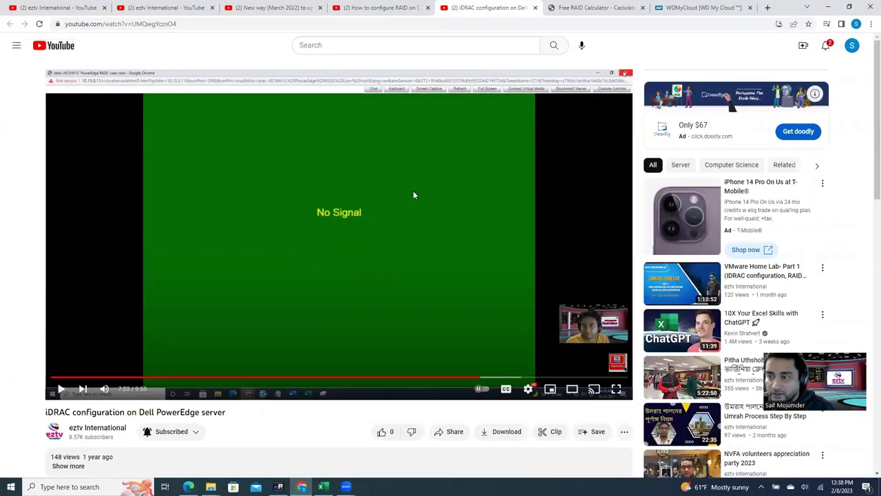
left_click(768, 7)
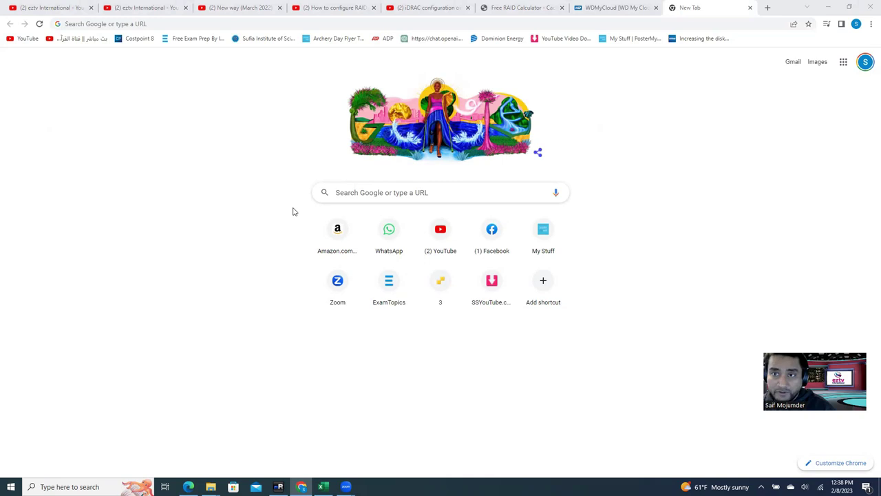
Load 192.168.1.8 and expand the privacy warning's advanced details
mouse_move(440, 9)
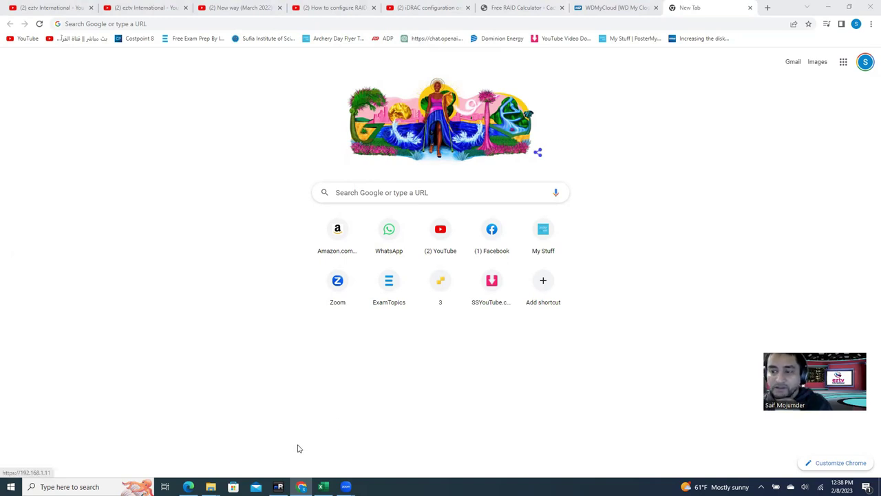
left_click(106, 24)
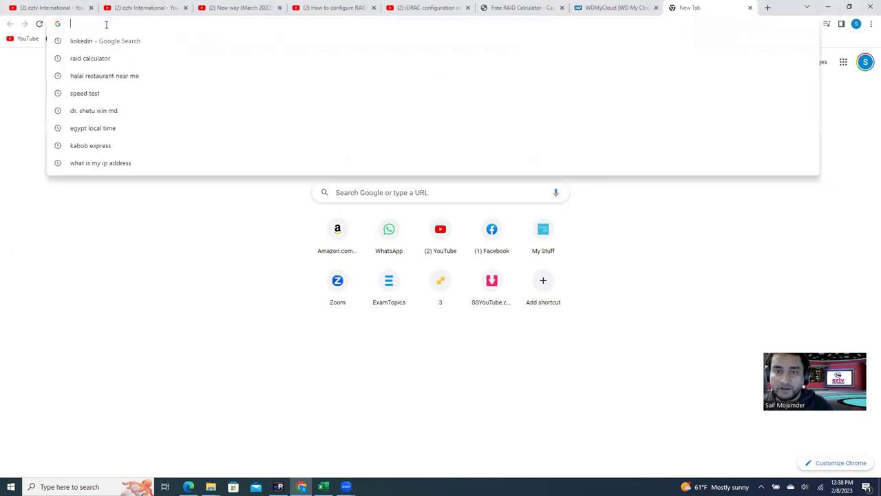
type("192.1")
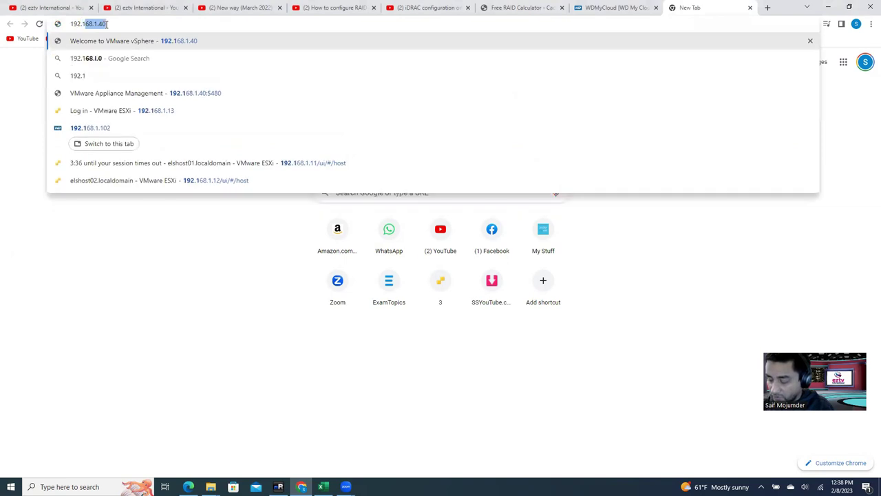
type("68.1.8")
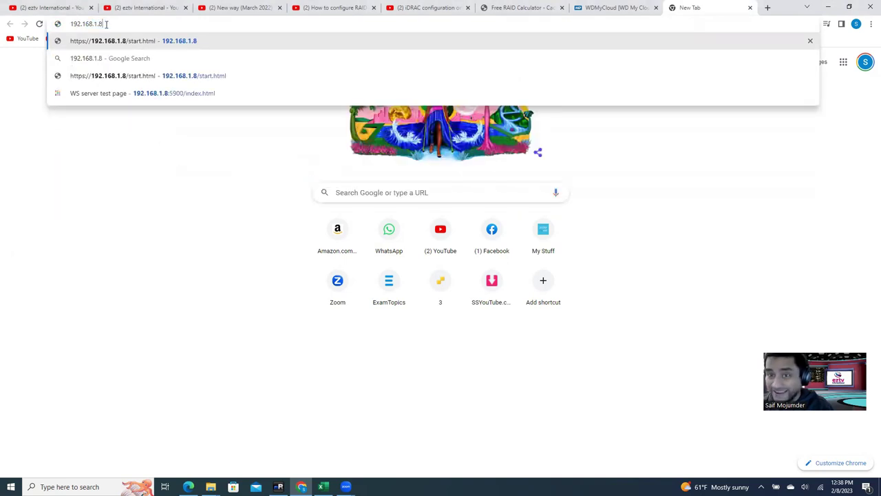
key("Return")
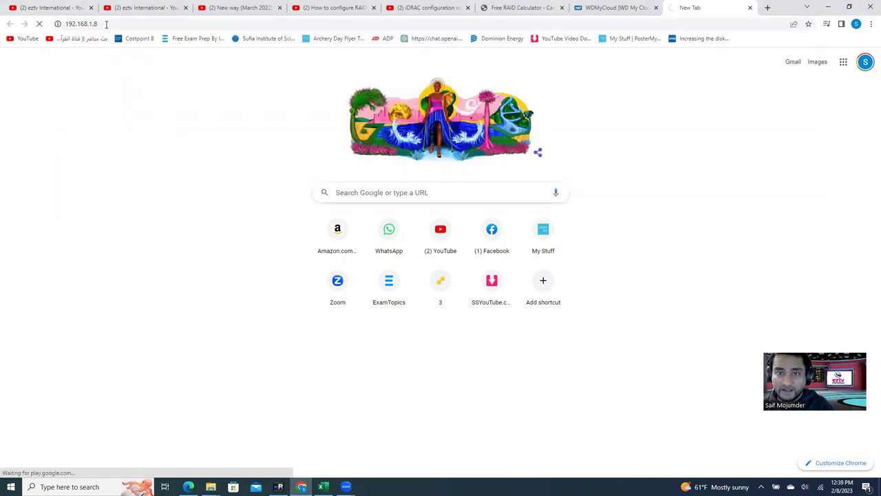
left_click(322, 281)
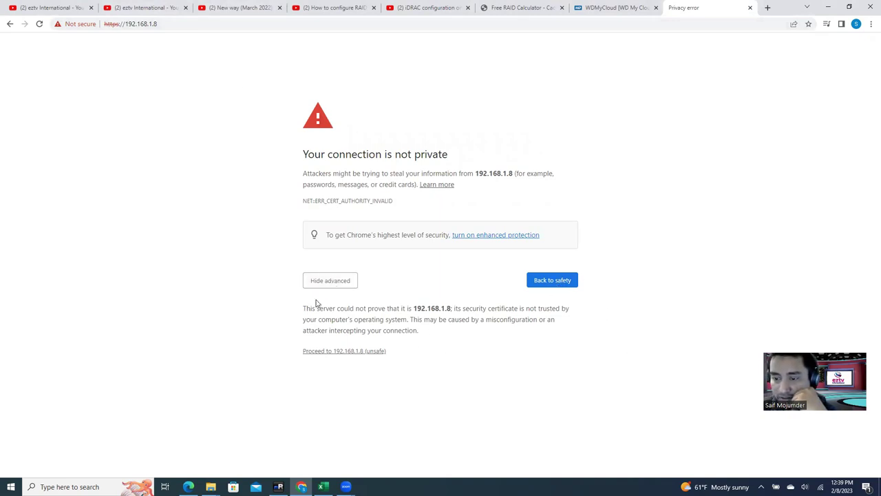
Reload 192.168.1.8, proceed past the certificate warning to the iDRAC login, then view Lab design.pdf
left_click(175, 26)
key("Return")
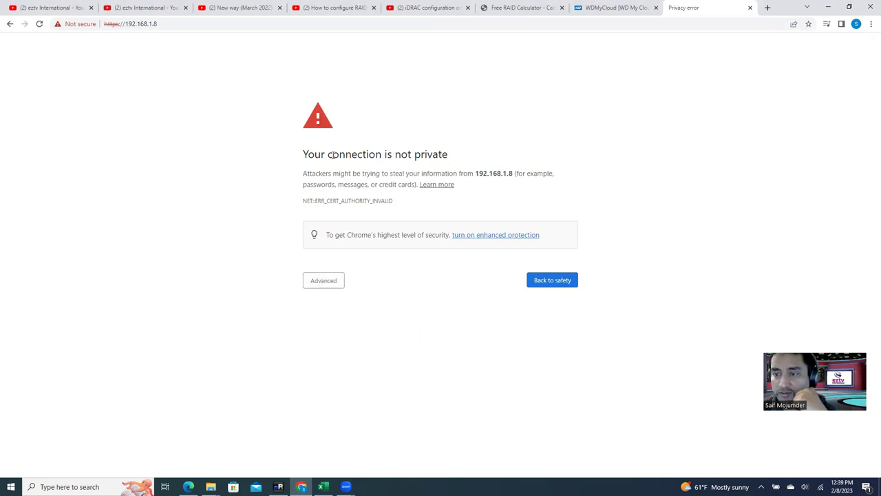
left_click(336, 285)
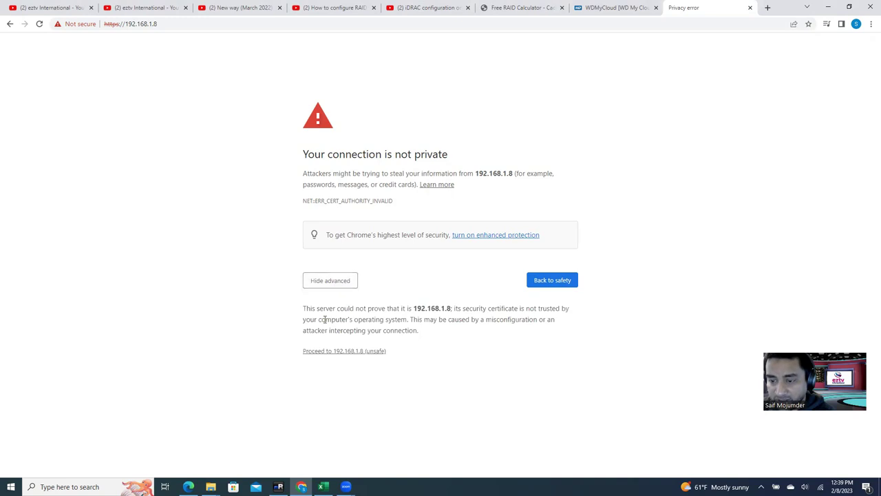
left_click(330, 352)
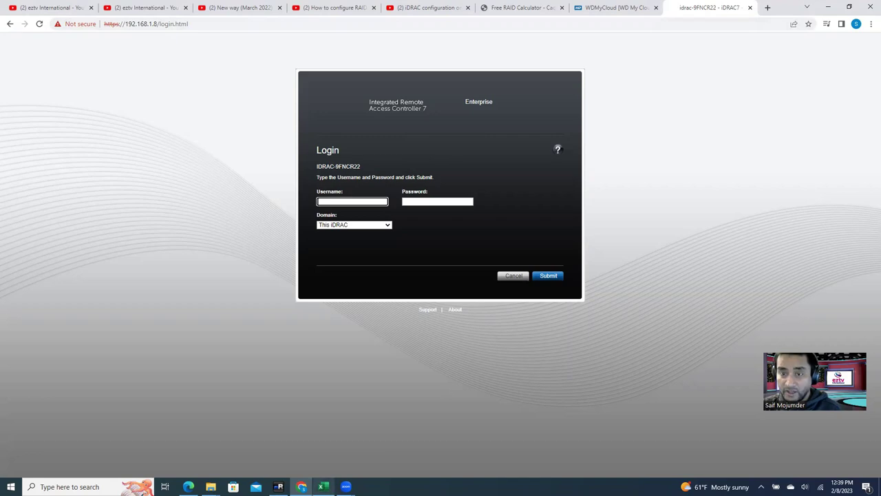
left_click(188, 486)
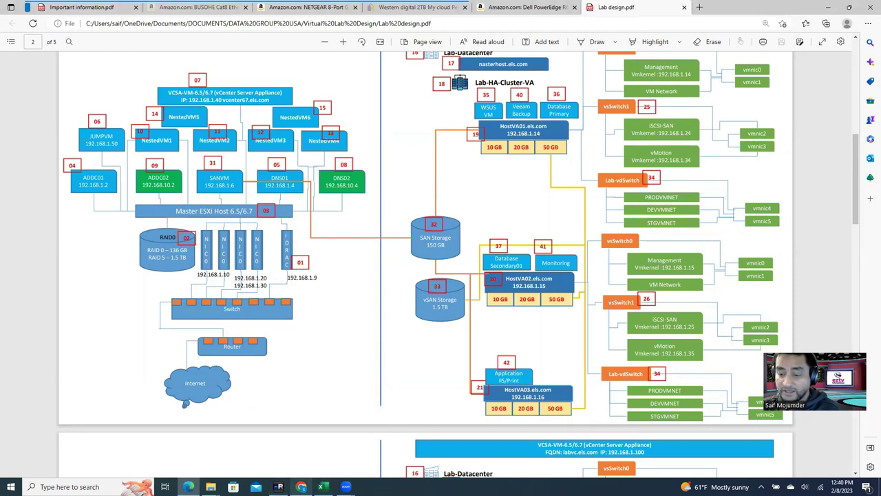
Switch back to Chrome's iDRAC 7 login page for 192.168.1.8
left_click(301, 487)
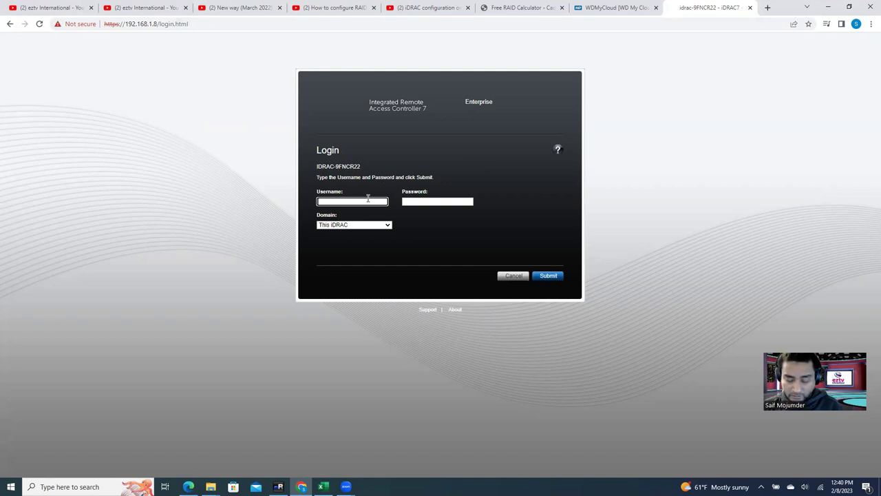
Enter username root and the default password, then search Windows for 'note'
type("root")
key("Tab")
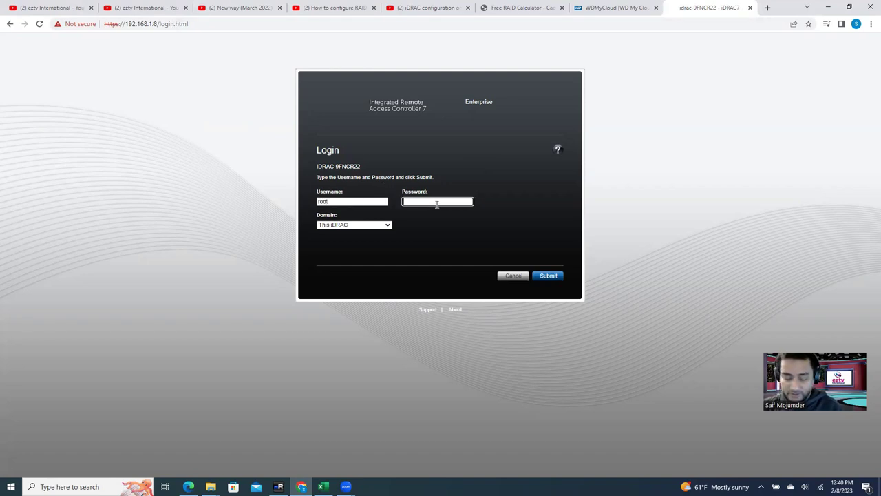
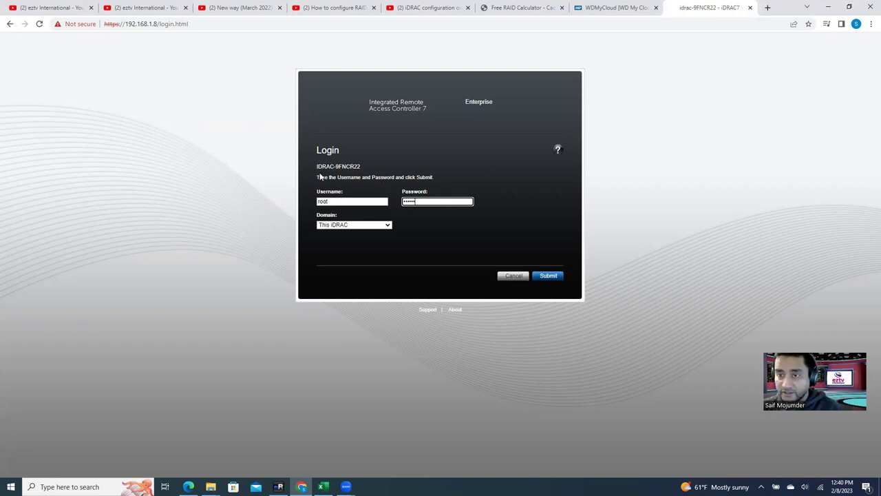
left_click(76, 486)
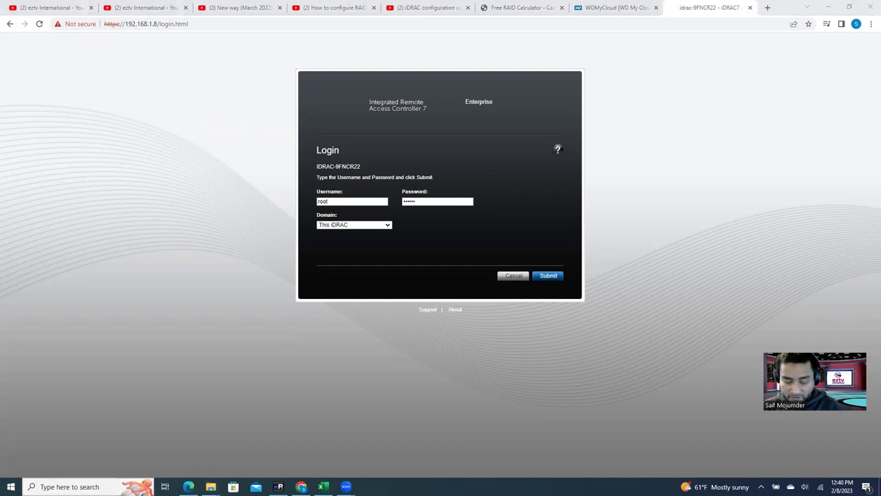
type("note")
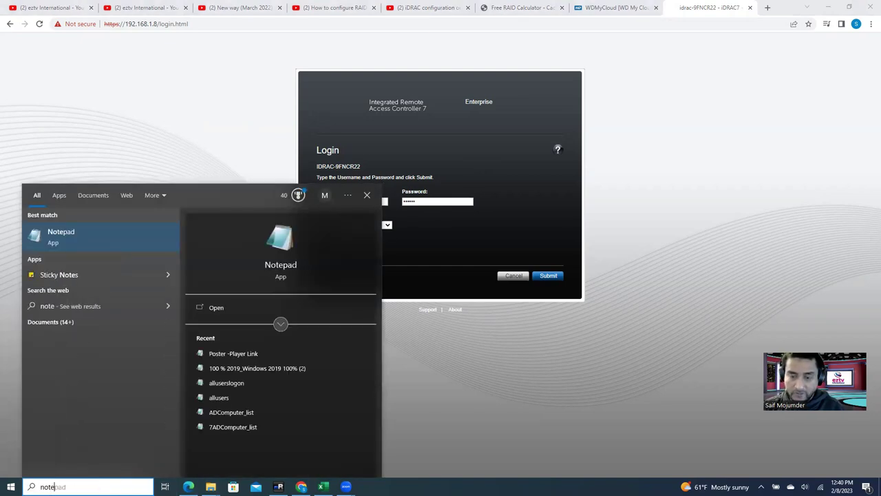
Launch Notepad, record the default iDRAC password in it, and minimize it
left_click(132, 242)
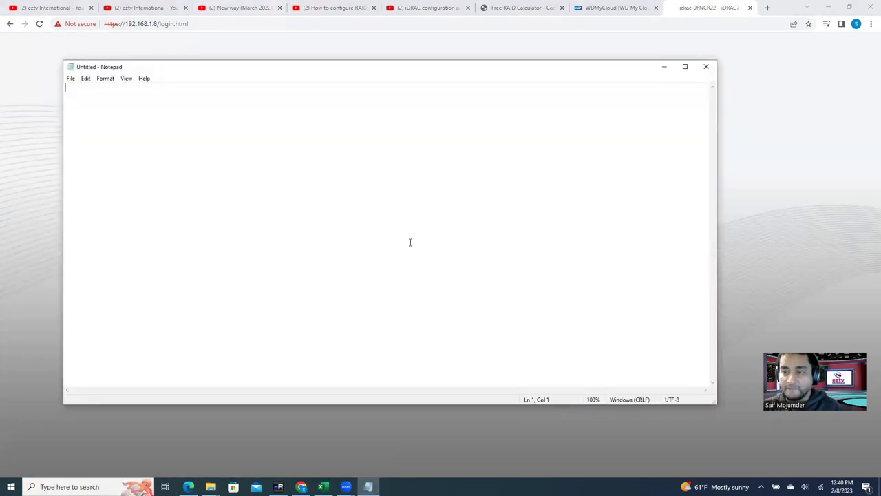
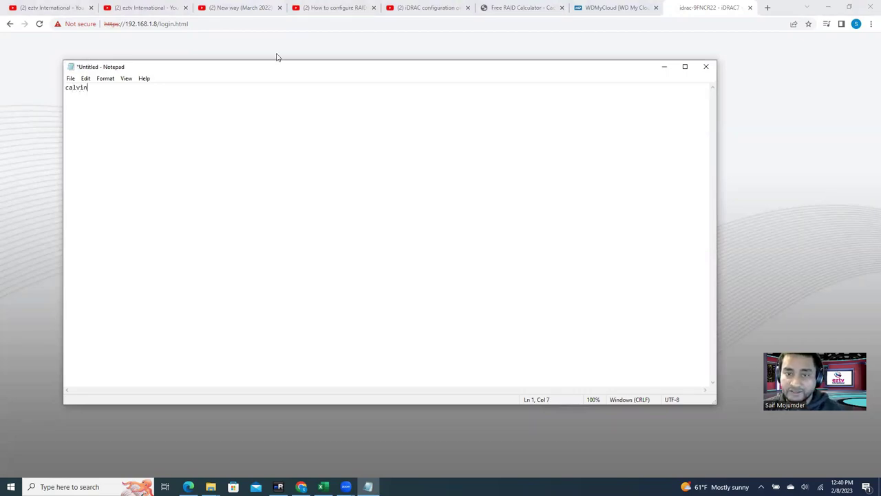
left_click_drag(116, 96, 39, 94)
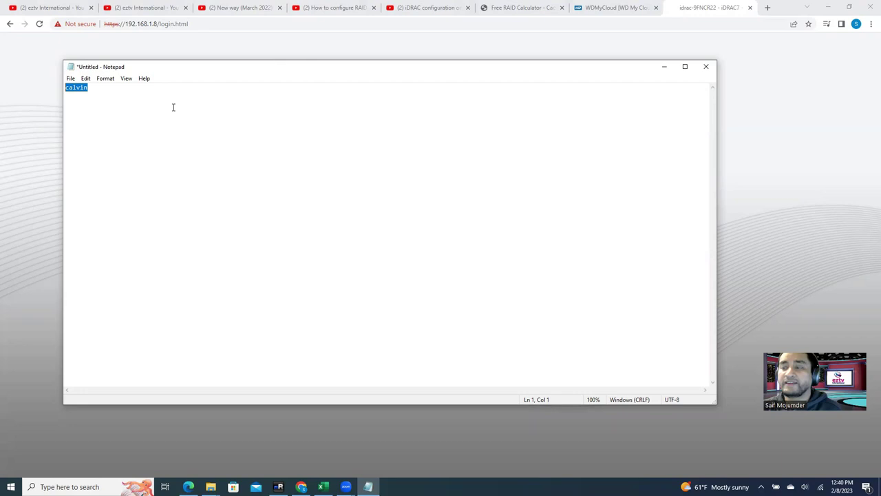
left_click(666, 67)
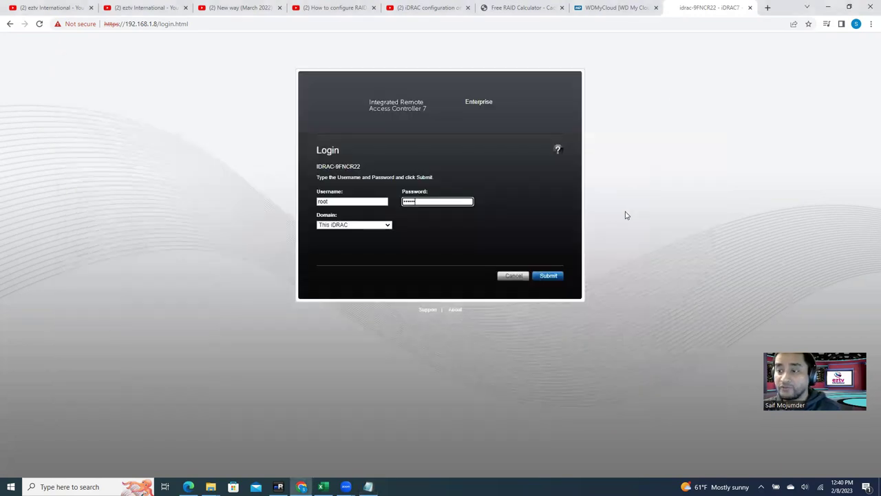
Submit the iDRAC login form to reach the Default Password Warning page
left_click(516, 211)
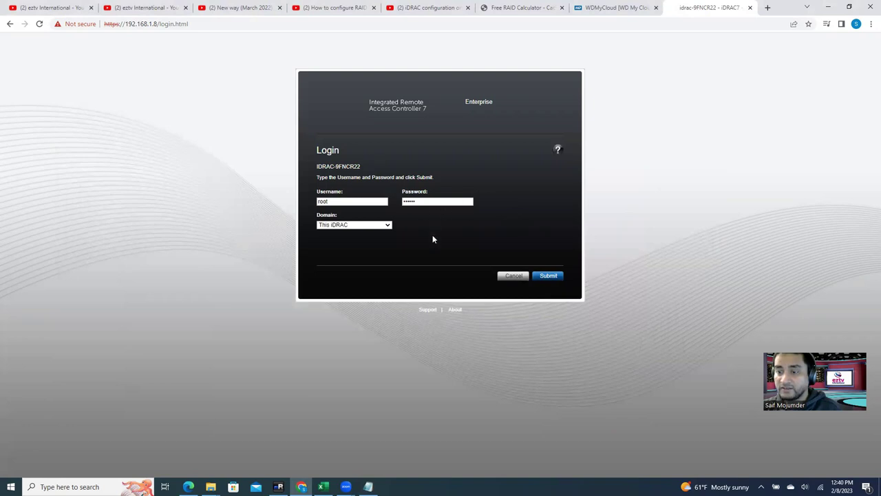
left_click(550, 277)
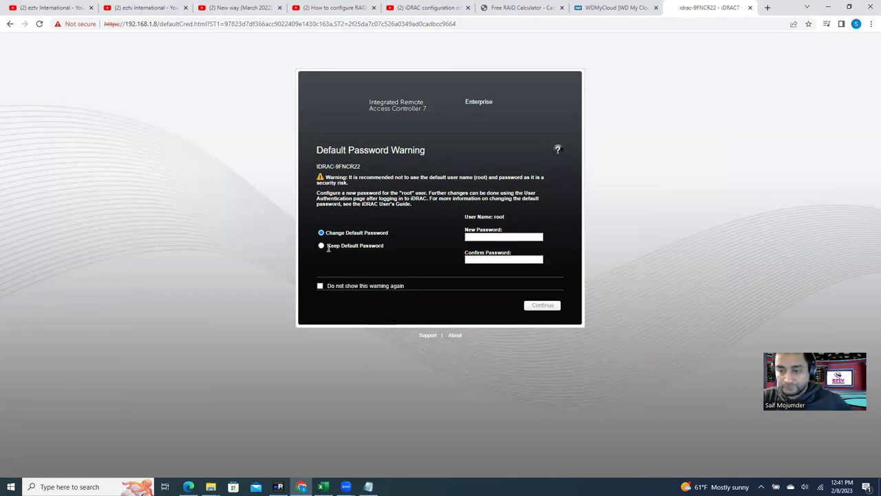
Choose Keep Default Password and continue to the System Summary dashboard
left_click(321, 246)
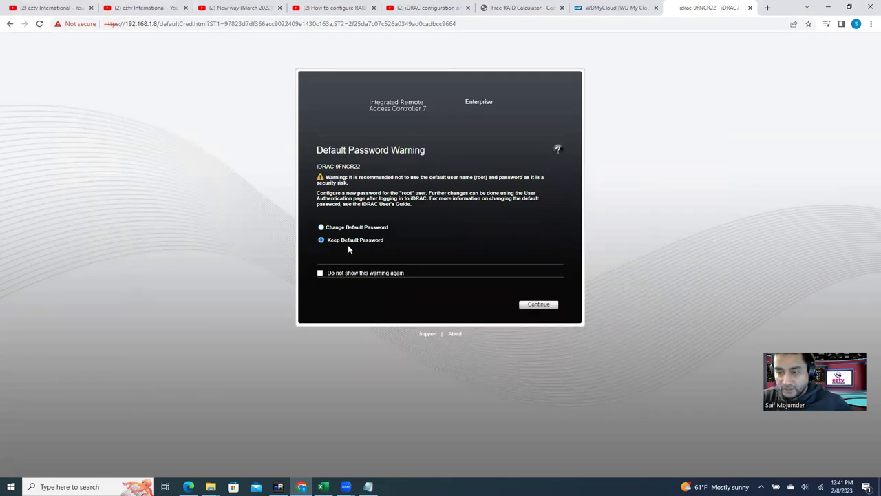
left_click(535, 305)
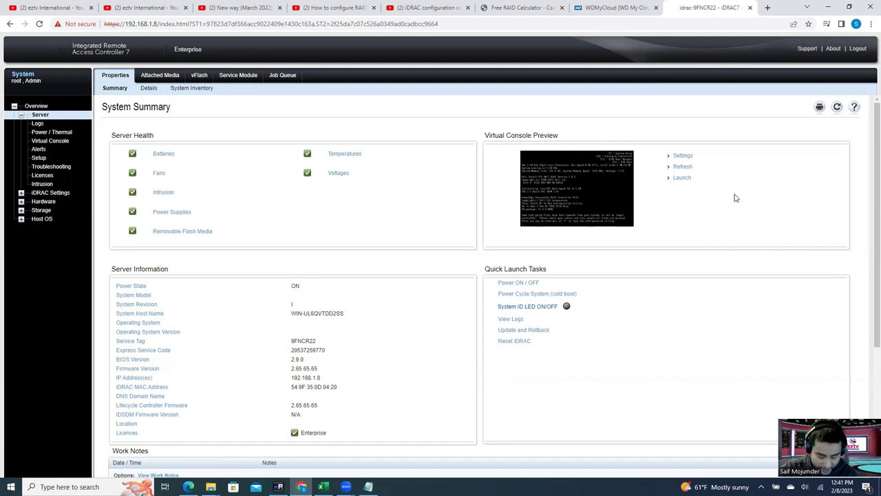
In a new tab, load the mistyped address 192.168.1.99
left_click(767, 10)
type("1")
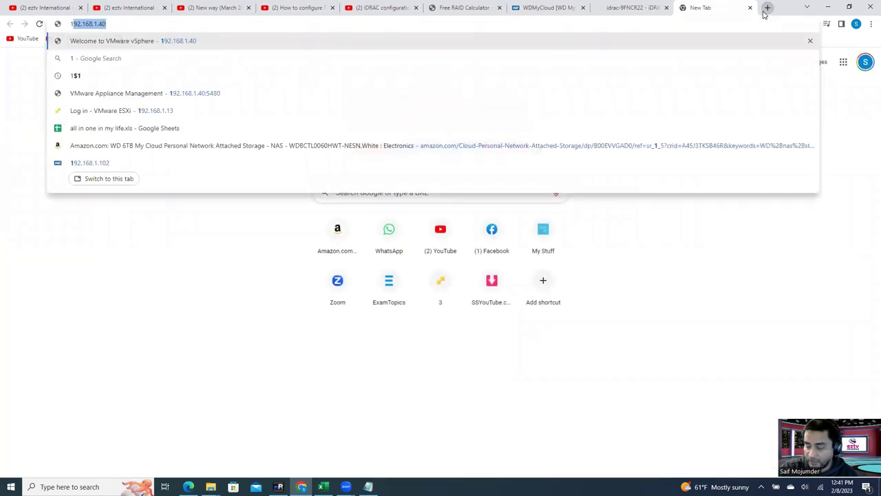
type("0")
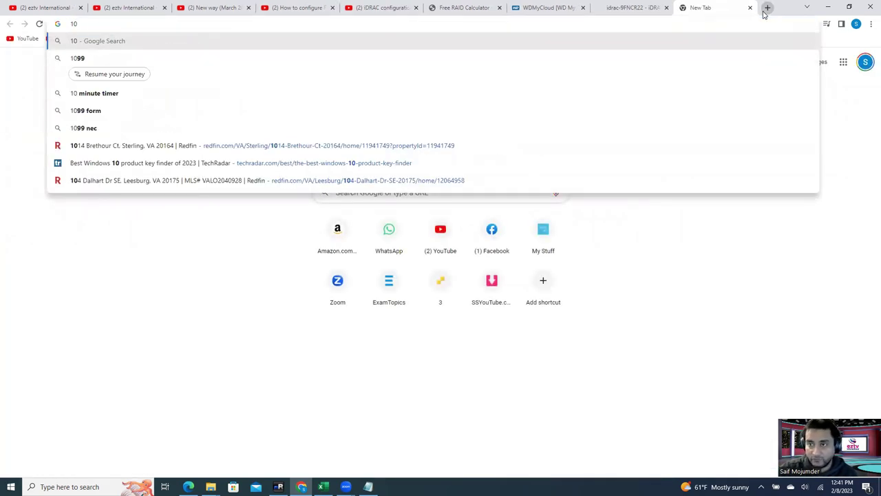
key("BackSpace")
key("BackSpace")
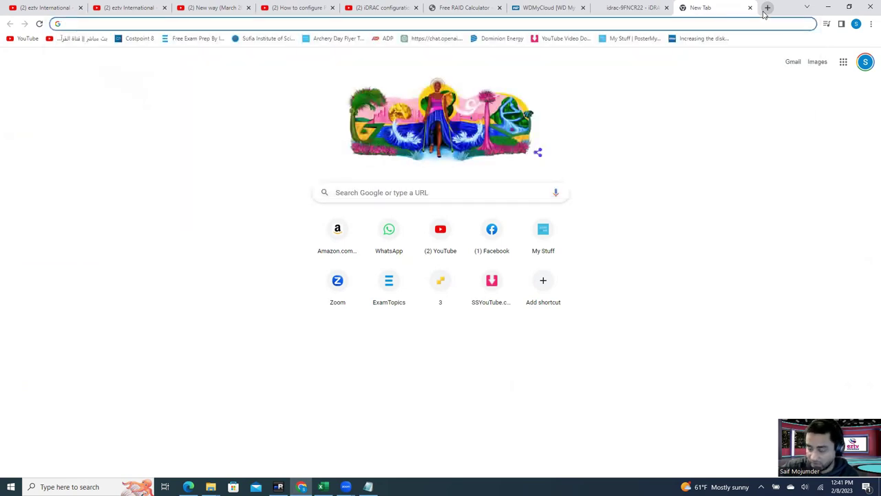
type("192.168")
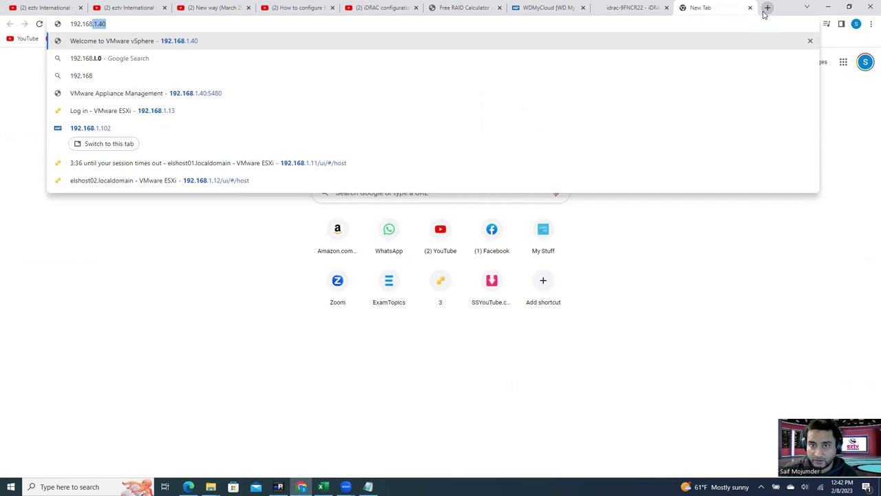
type(".1.99")
key("Return")
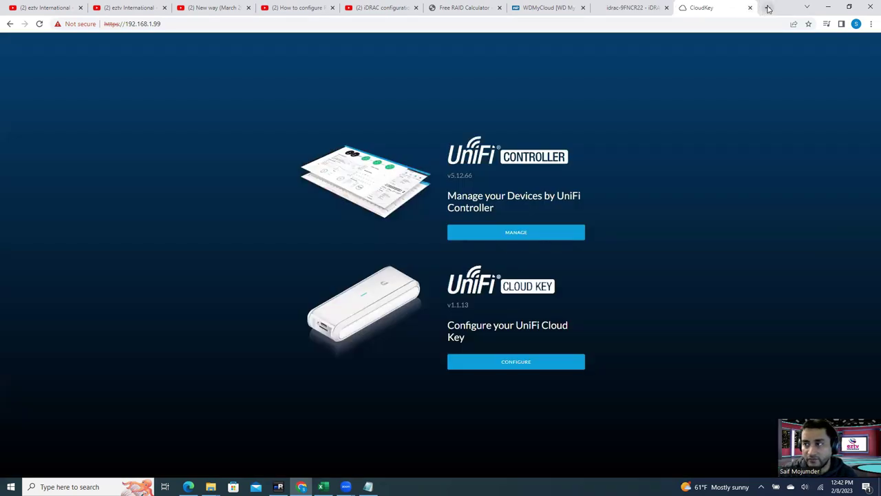
Correct the address to 192.168.1.9 and load its privacy warning
left_click(184, 20)
left_click(184, 19)
key("BackSpace")
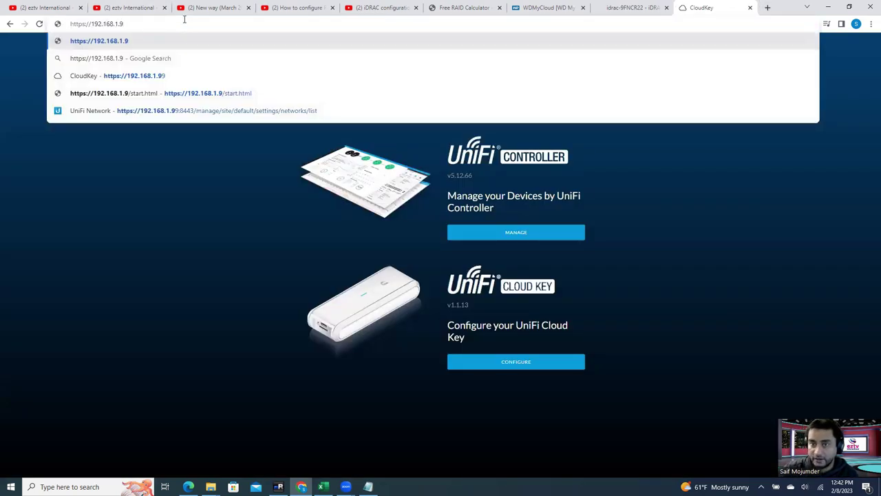
key("Return")
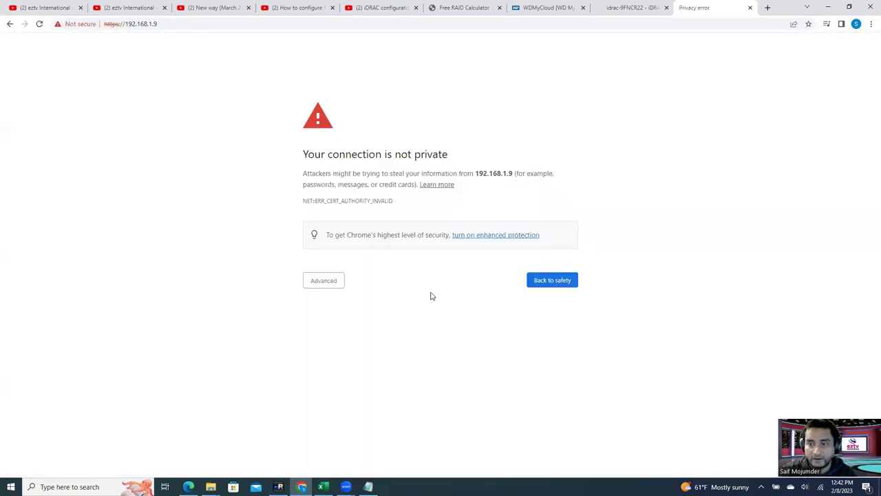
Proceed past the 192.168.1.9 certificate warning and submit the root login
left_click(313, 288)
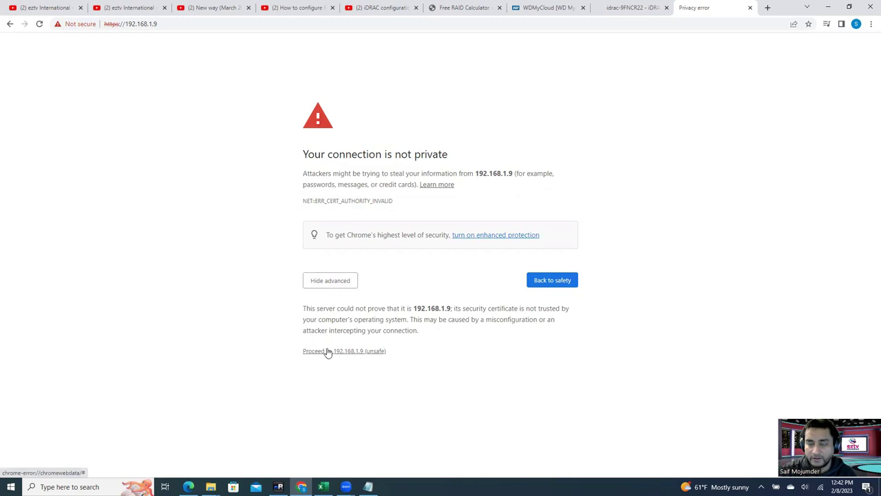
left_click(363, 353)
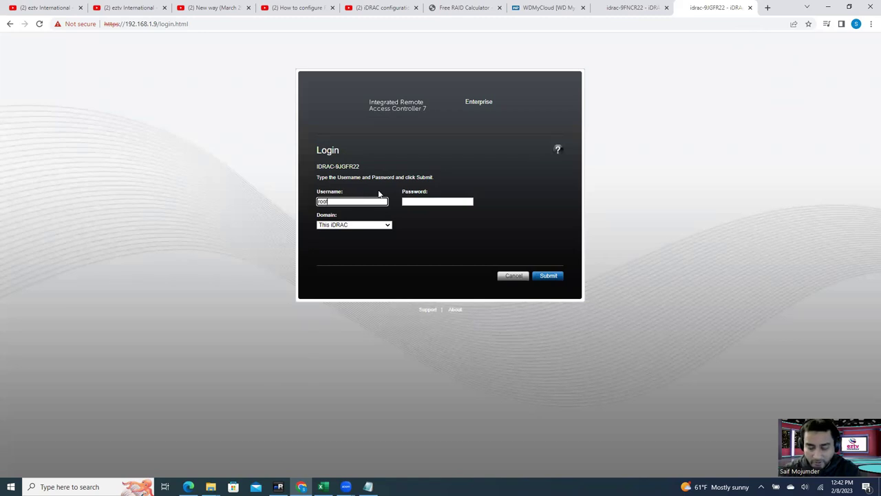
key("Tab")
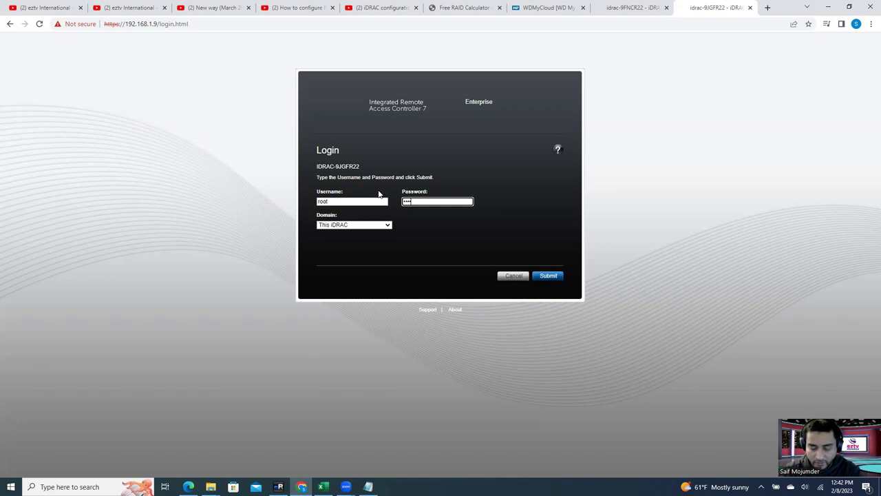
key("Return")
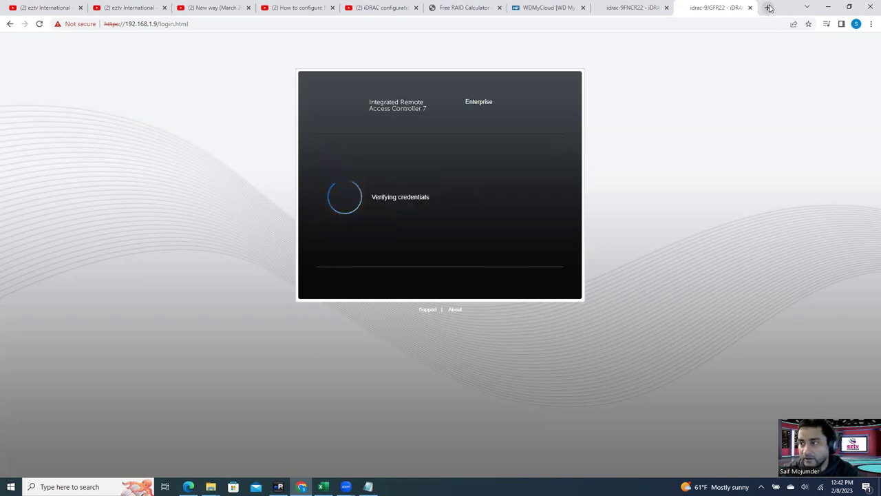
left_click(767, 7)
Correct the address to 192.168.1.10 and proceed past its certificate warning to the iDRAC login
type("1")
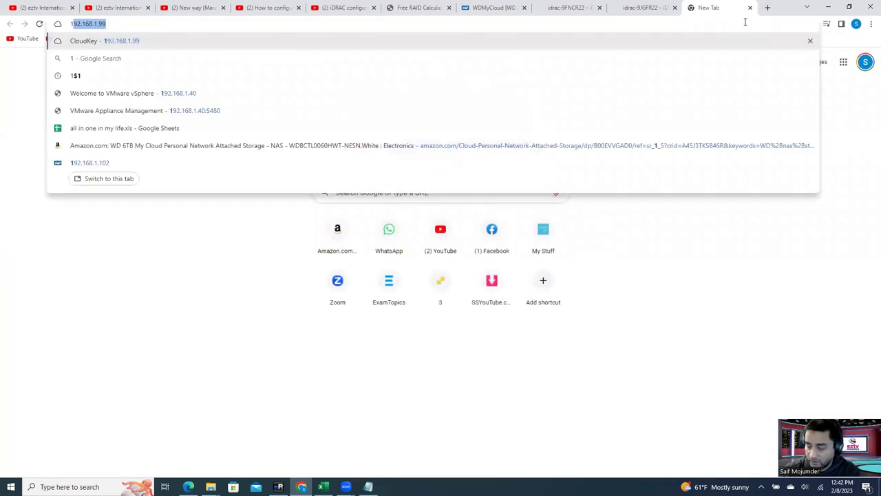
type("92.168.1.10")
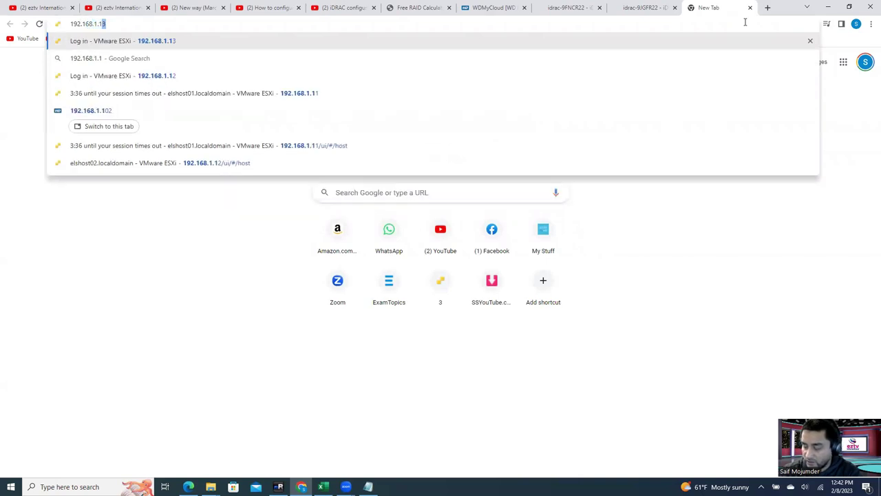
key("Return")
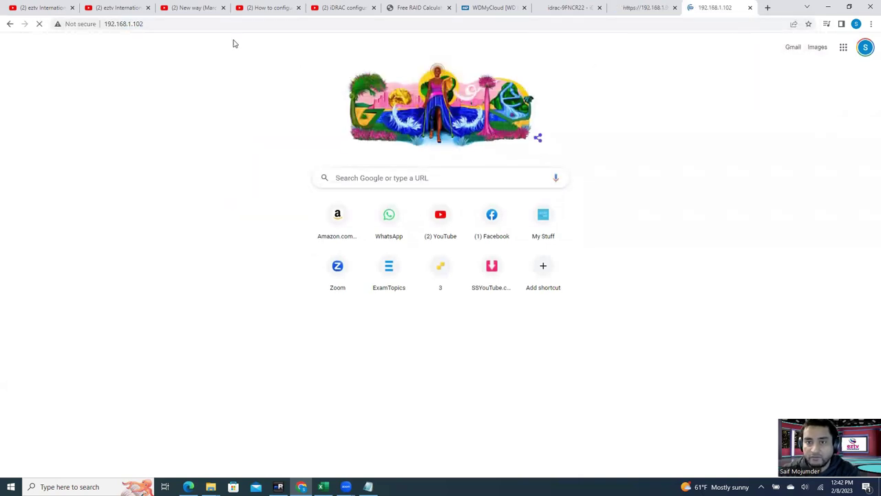
left_click(187, 23)
left_click(186, 22)
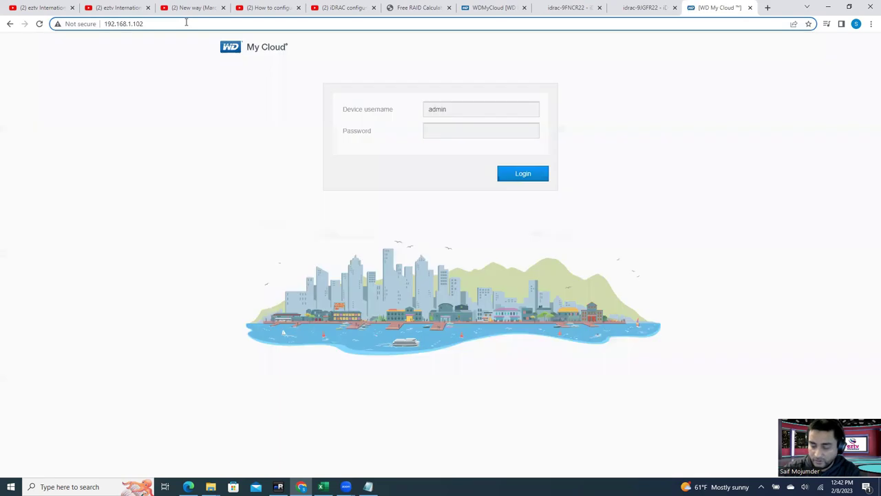
key("BackSpace")
type("2")
key("Return")
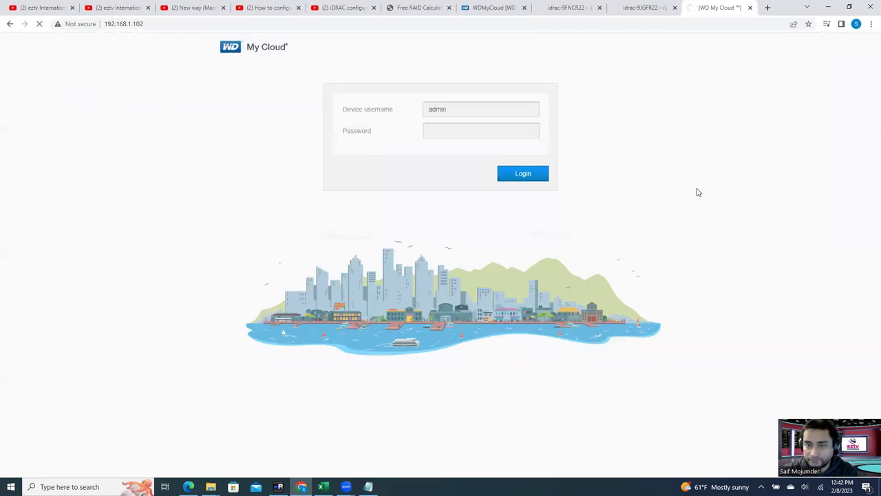
left_click(317, 281)
left_click(331, 351)
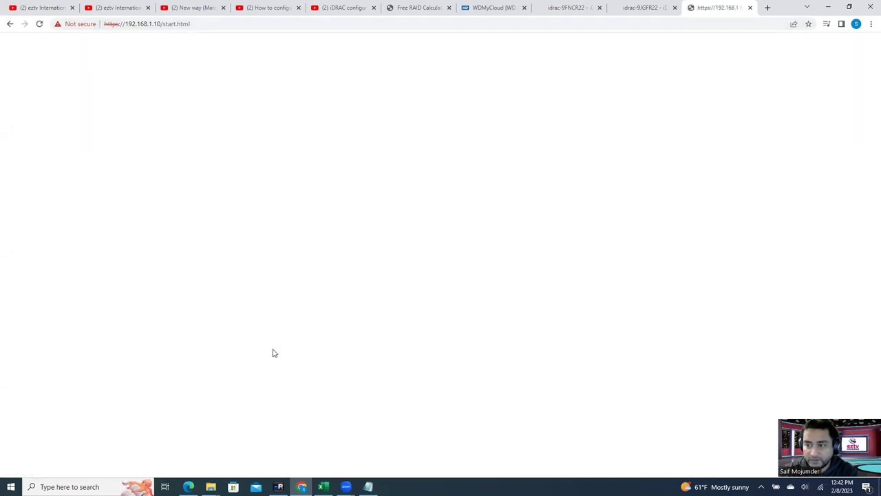
Keep the default password on the idrac-9JGFR22 tab and continue
left_click(647, 7)
left_click(323, 247)
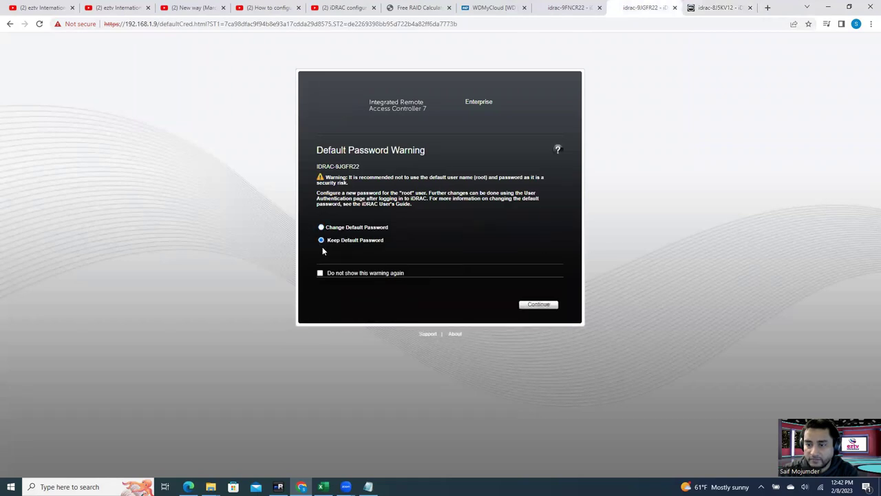
left_click(533, 305)
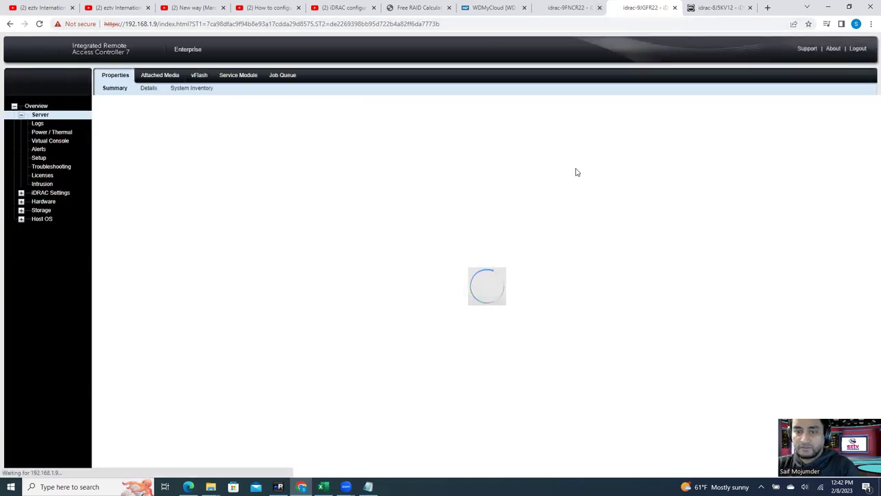
Submit the login for the 192.168.1.10 (idrac-8J5KV12) iDRAC
left_click(718, 10)
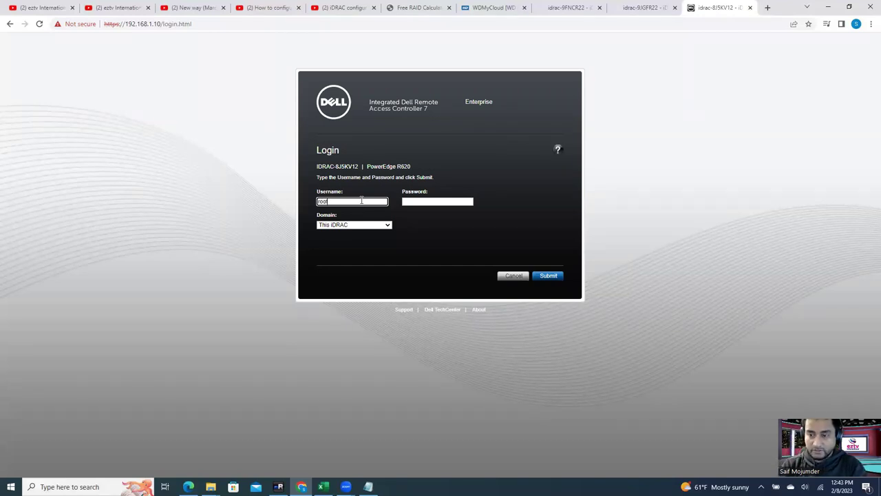
left_click(422, 203)
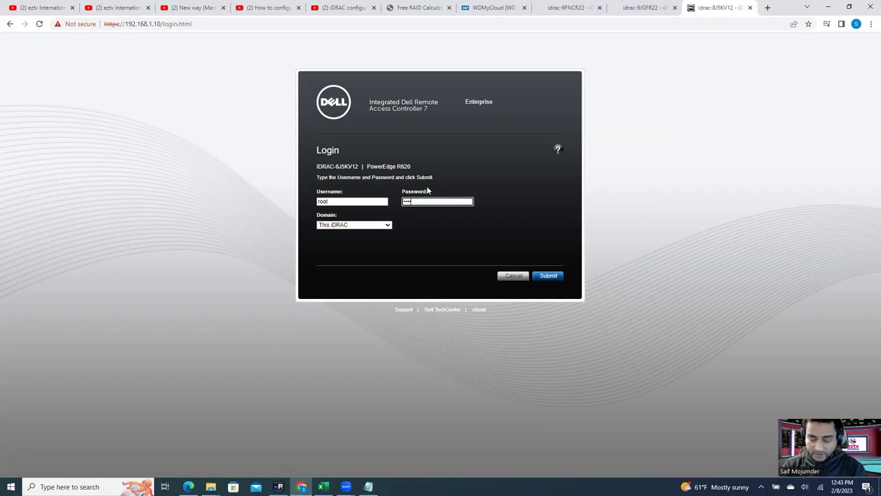
left_click(549, 276)
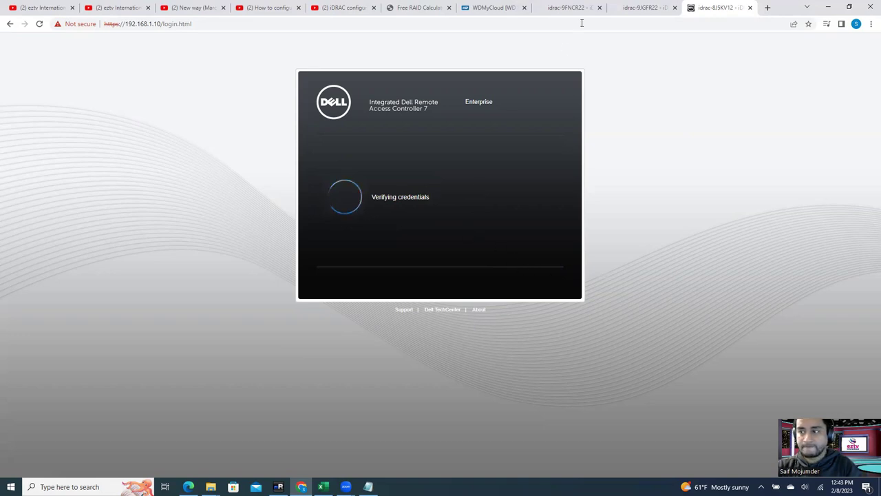
Keep the default password for idrac-8J5KV12, then bring up the idrac-9FNCR22 summary
left_click(566, 9)
left_click(654, 8)
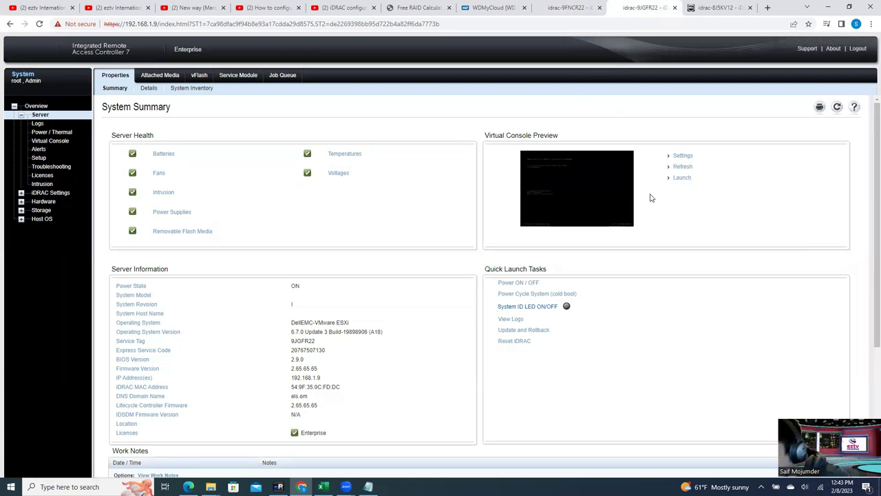
left_click(687, 10)
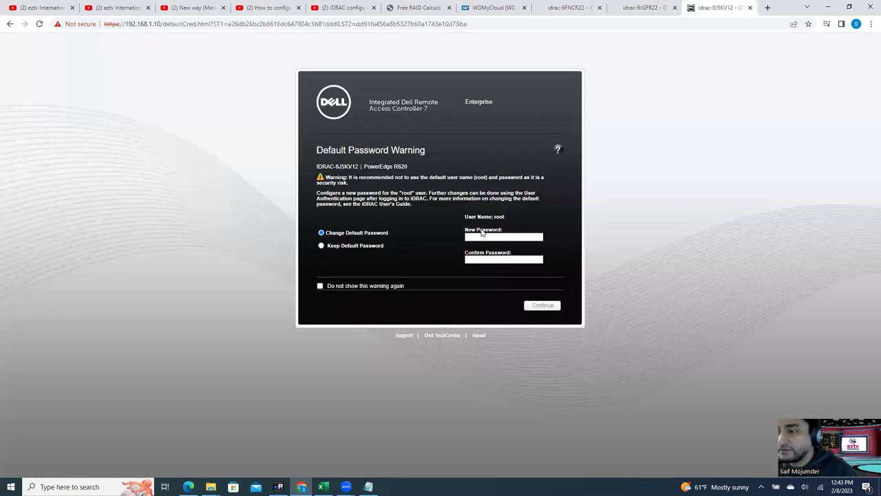
left_click(321, 246)
left_click(536, 305)
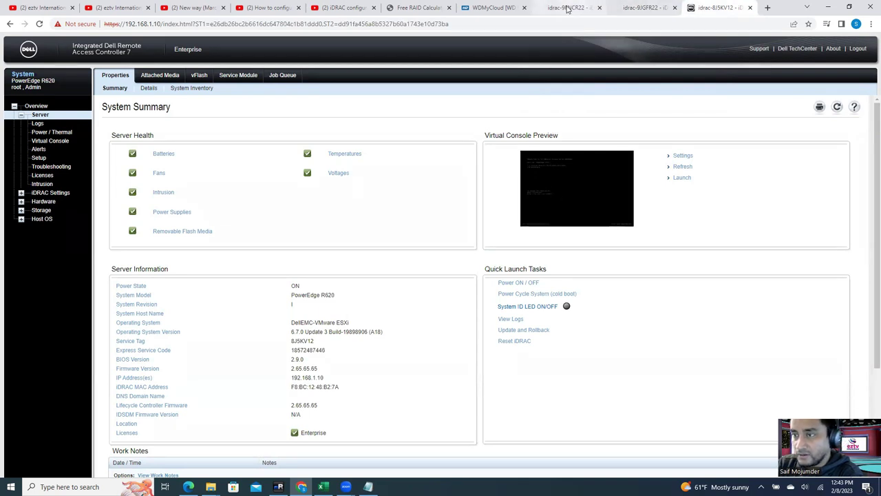
left_click(594, 9)
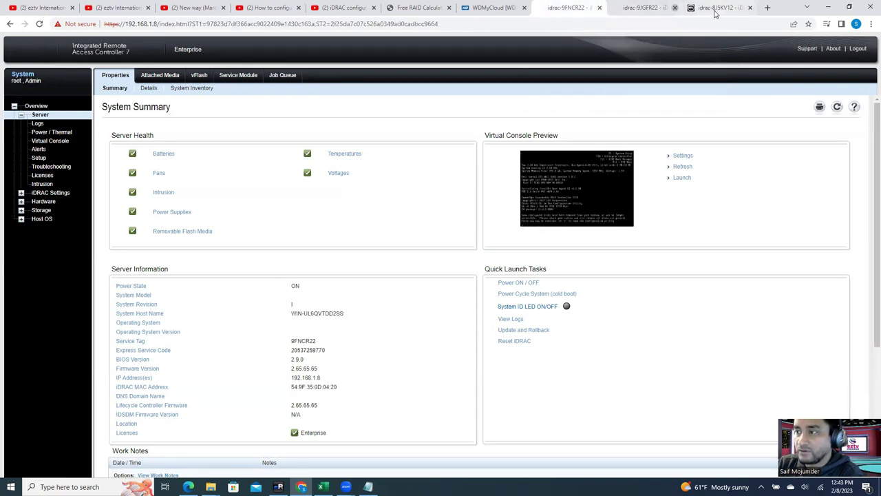
Close the idrac-9JGFR22 and idrac-8J5KV12 tabs and launch the 192.168.1.8 virtual console
left_click(671, 8)
left_click(675, 8)
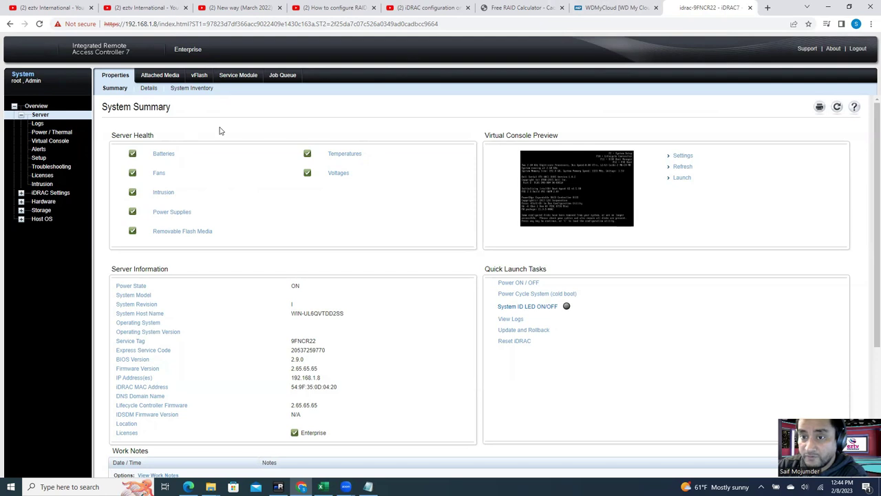
left_click(683, 178)
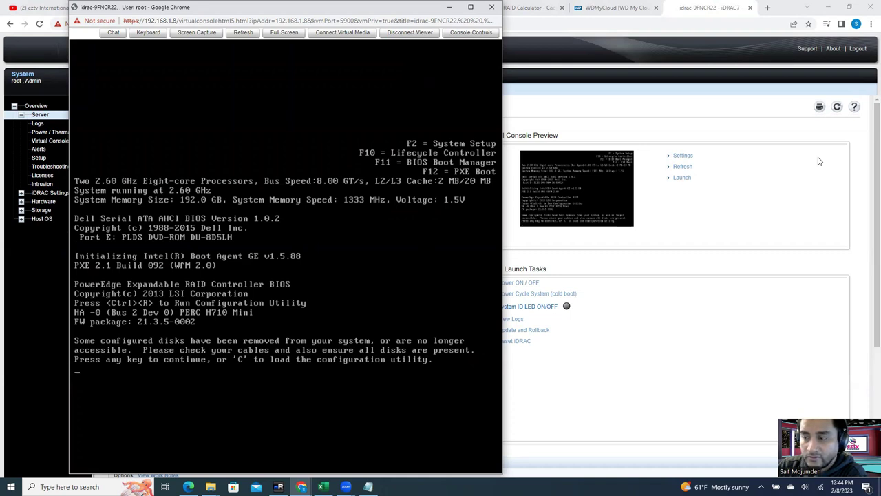
Check the Virtual Console plug-in type in Settings, leaving it as HTML5
left_click(682, 157)
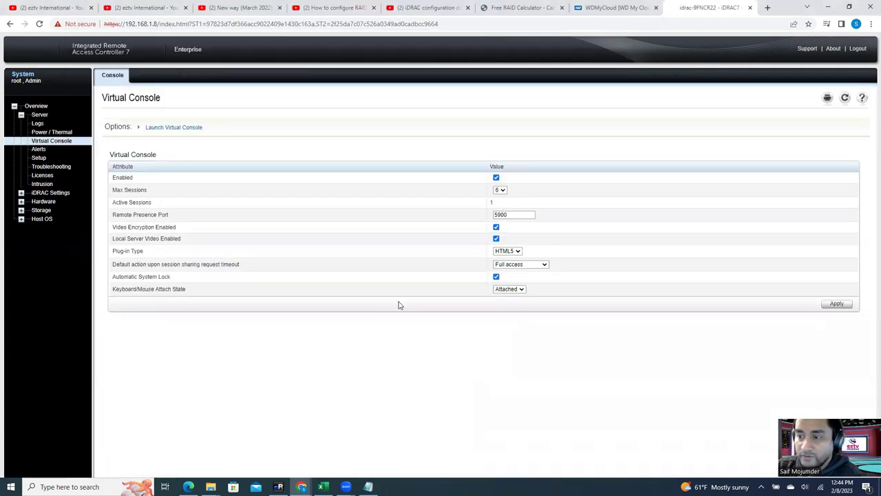
left_click(518, 252)
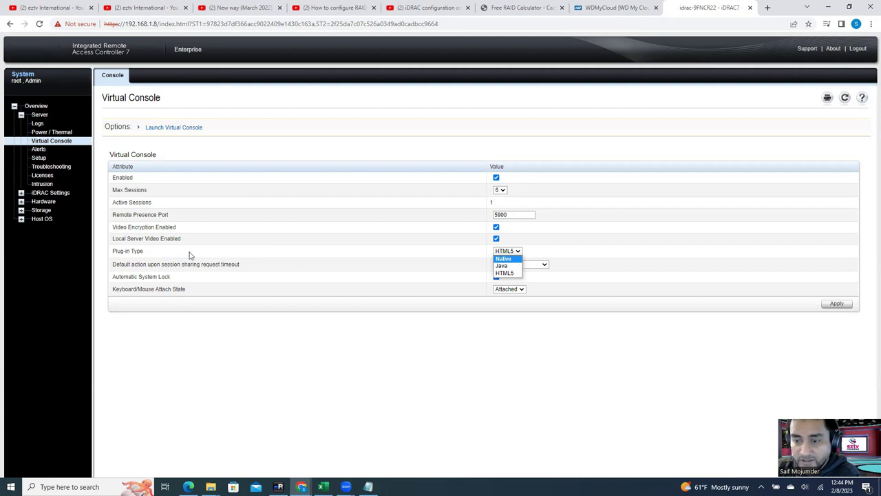
left_click(268, 251)
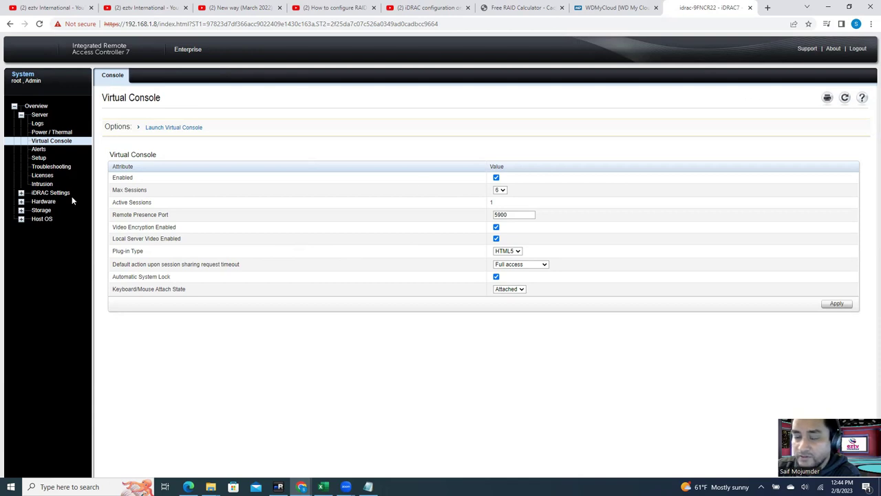
Move the virtual console window aside and return to the iDRAC settings page
left_click(301, 486)
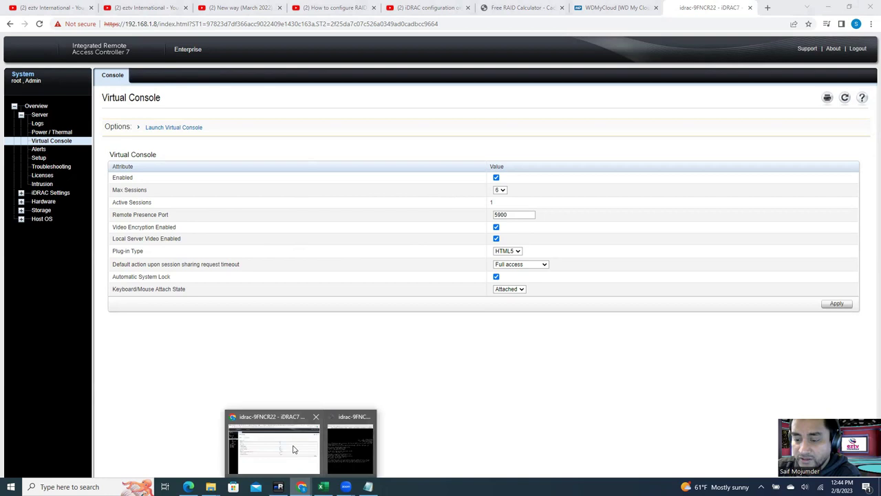
left_click(344, 451)
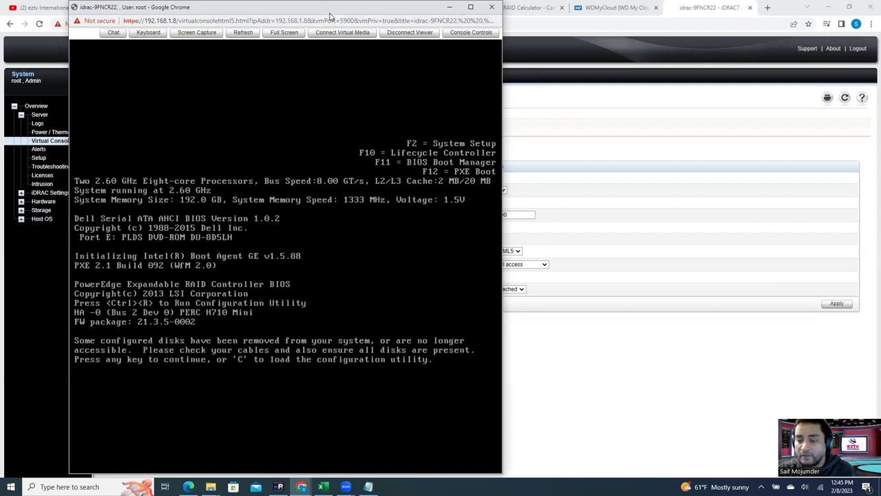
left_click_drag(330, 15, 584, 20)
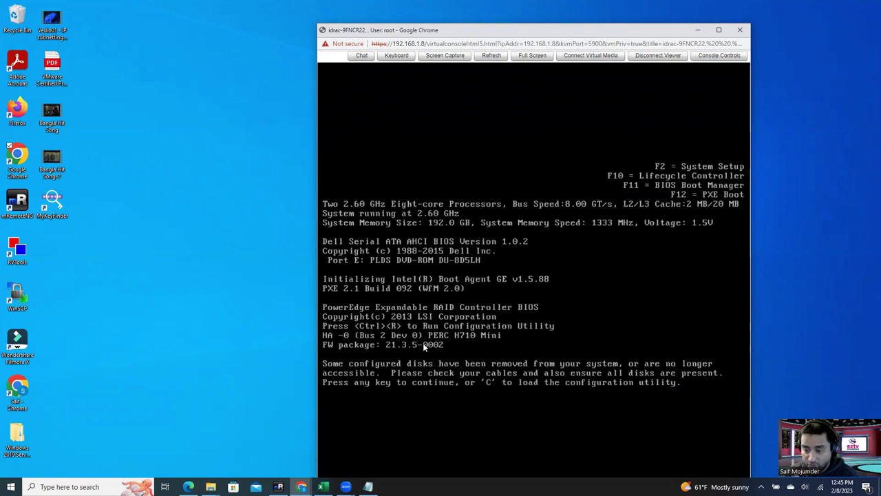
left_click(301, 487)
left_click(302, 458)
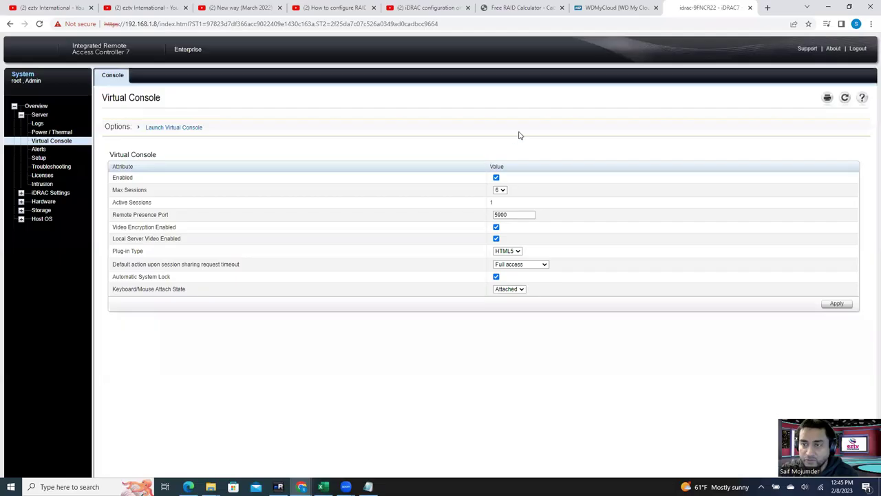
Go to the Free RAID Calculator tab and start editing the Number of disks
left_click(510, 11)
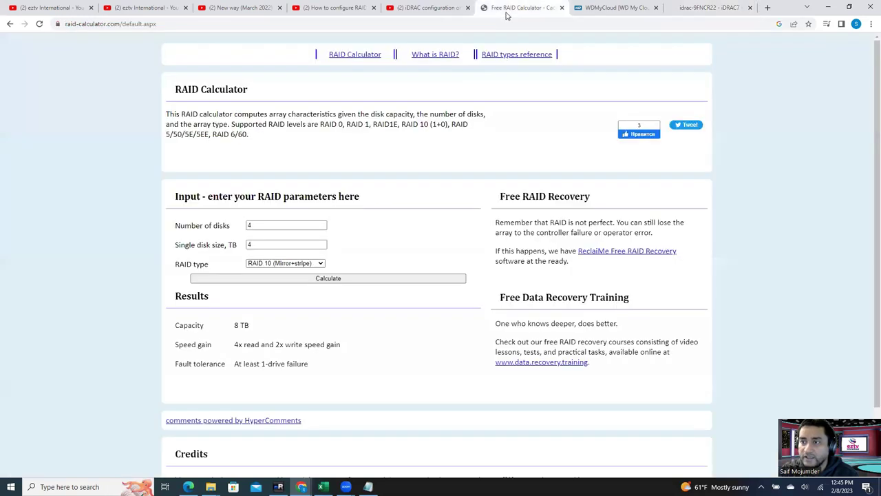
left_click(266, 225)
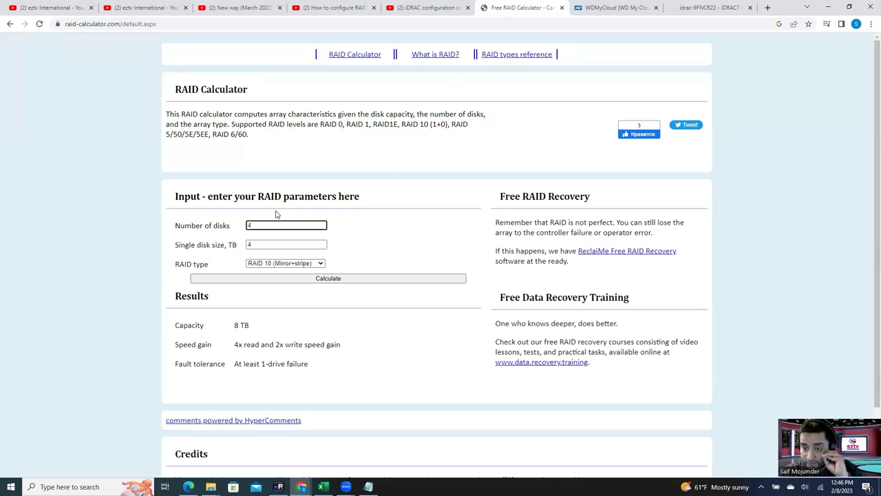
Enter 1 disk with a single disk size of 0.3 TB
double_click(248, 227)
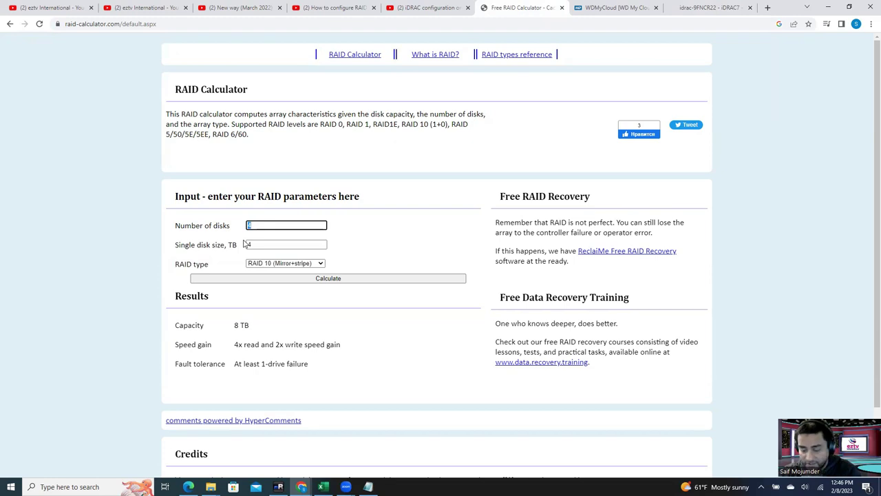
type("1")
key("Tab")
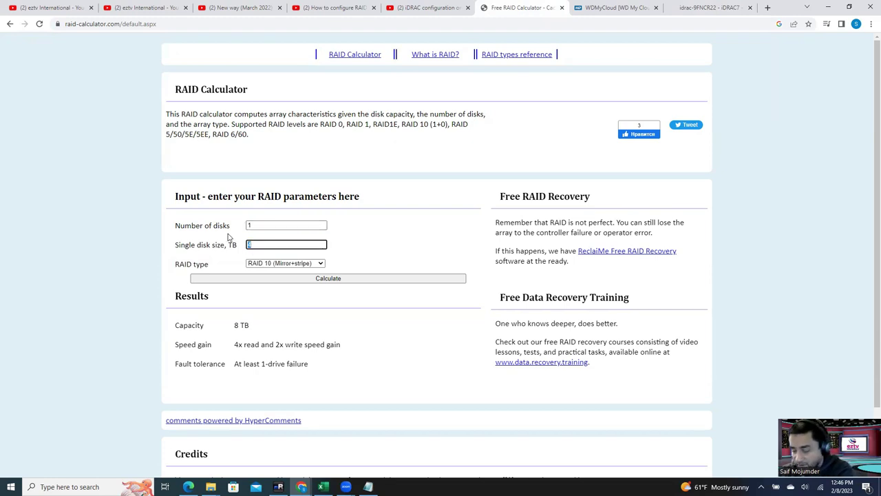
type("300")
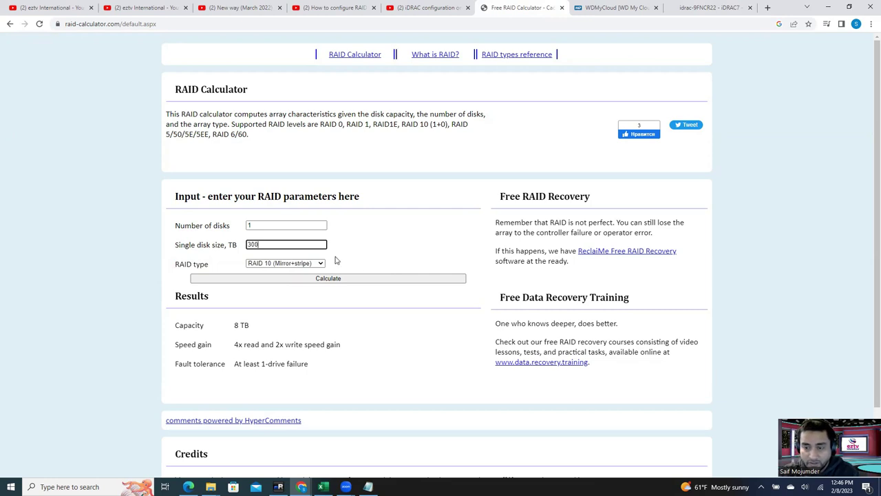
key("ctrl+a")
type("0.3")
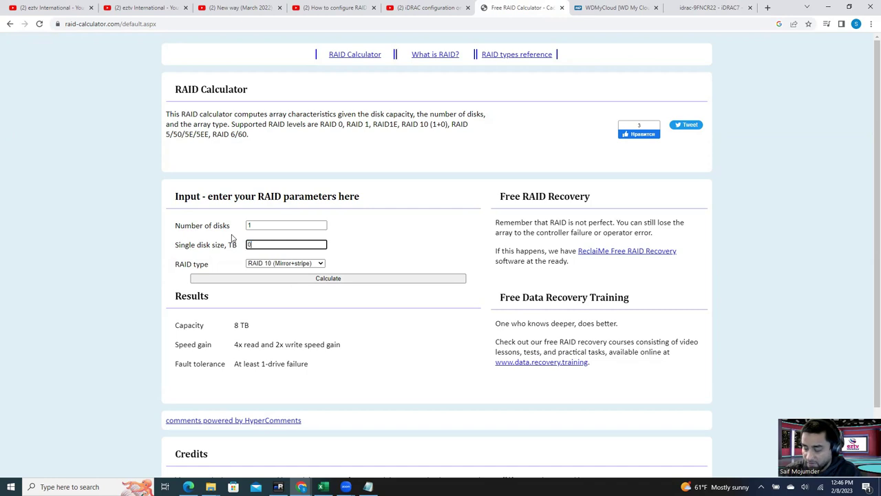
left_click(393, 267)
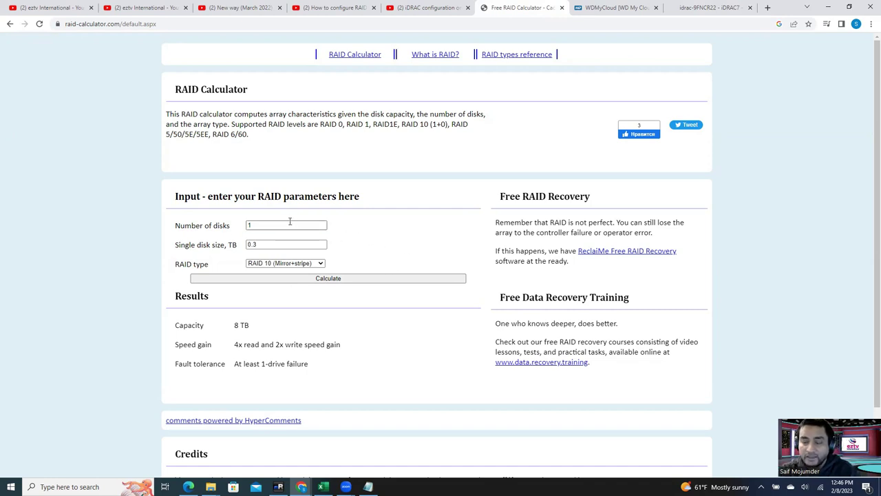
Choose RAID 0 (Stripe set) as the RAID type
left_click(265, 225)
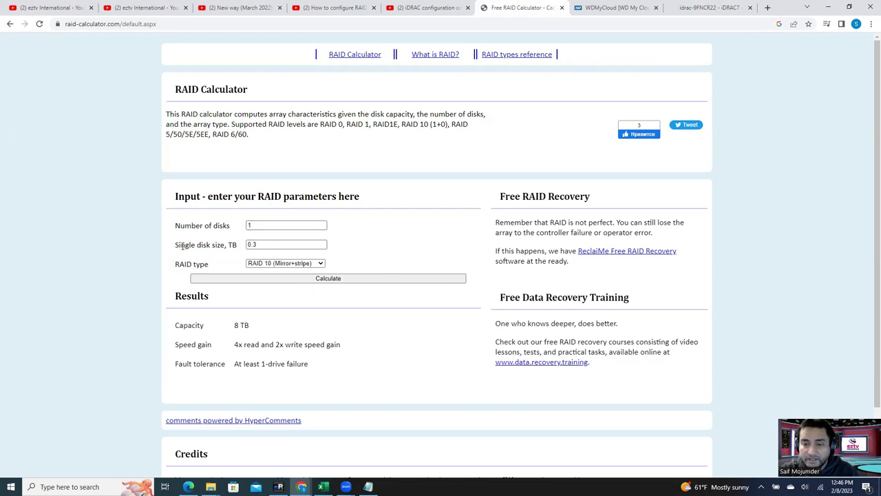
left_click_drag(176, 246, 240, 248)
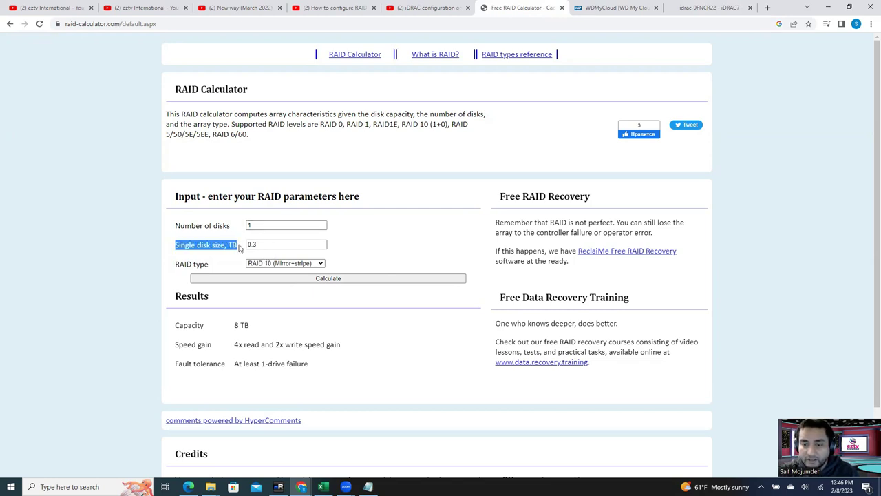
left_click(291, 226)
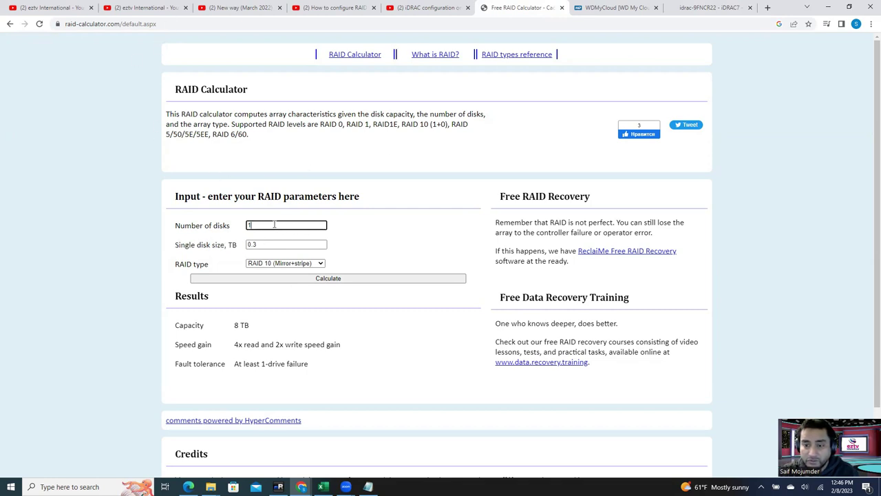
left_click(264, 266)
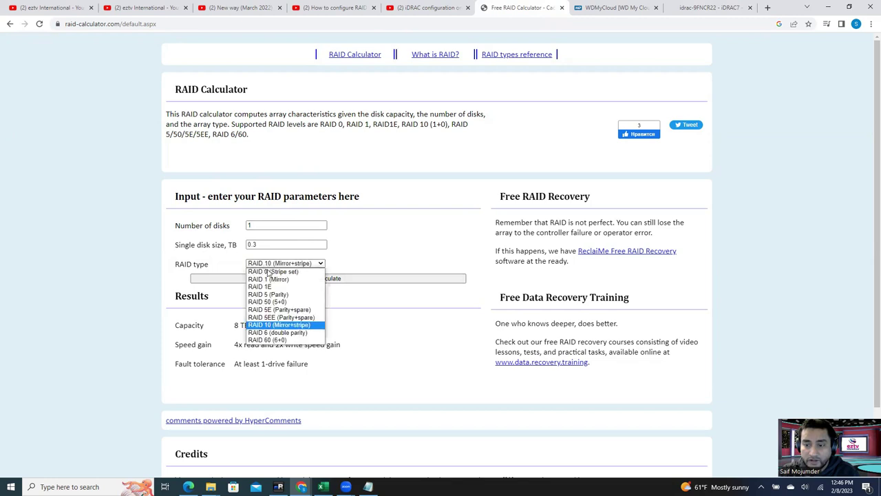
left_click(289, 274)
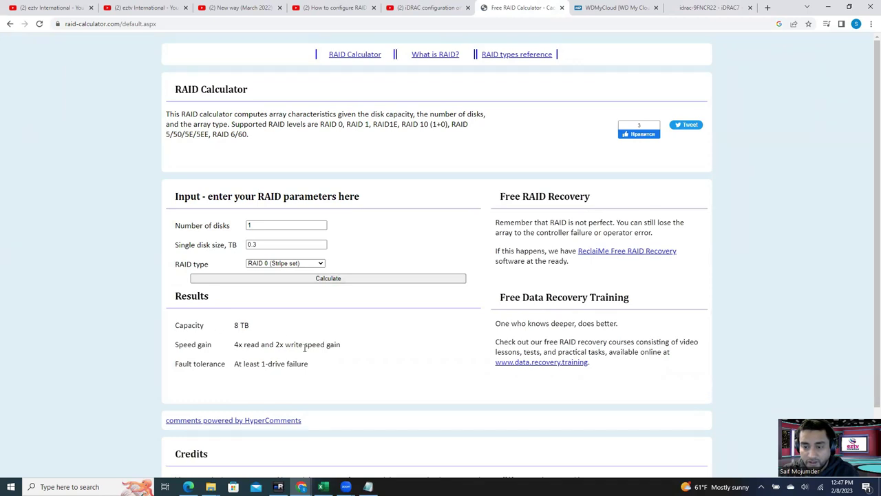
Calculate for one 0.3 TB disk, then recalculate with a 1 TB disk
left_click(310, 279)
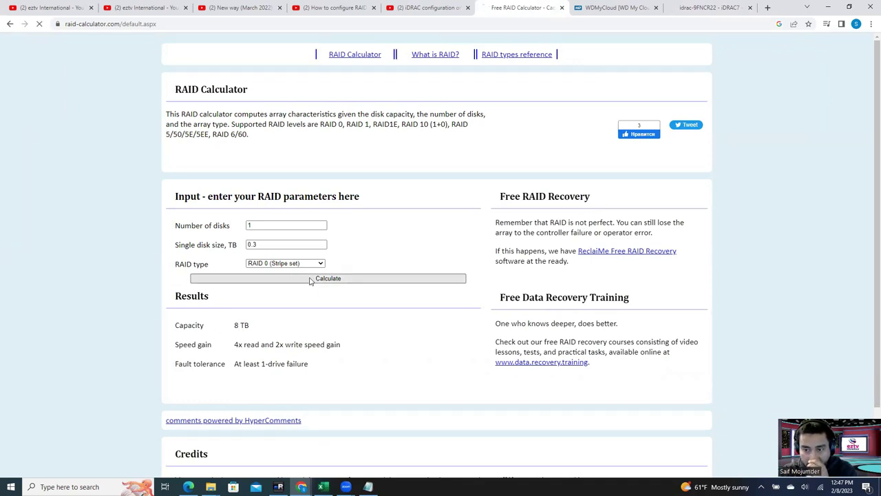
left_click(310, 279)
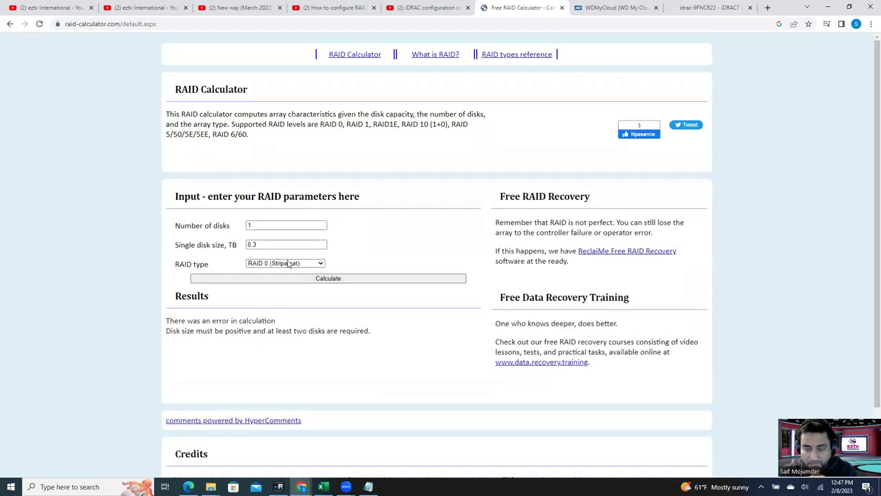
left_click_drag(280, 245, 228, 241)
type("100")
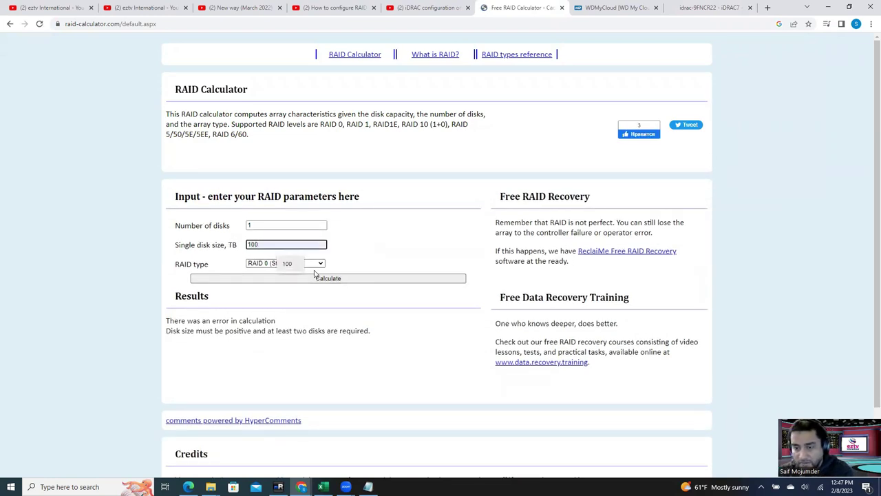
left_click(278, 280)
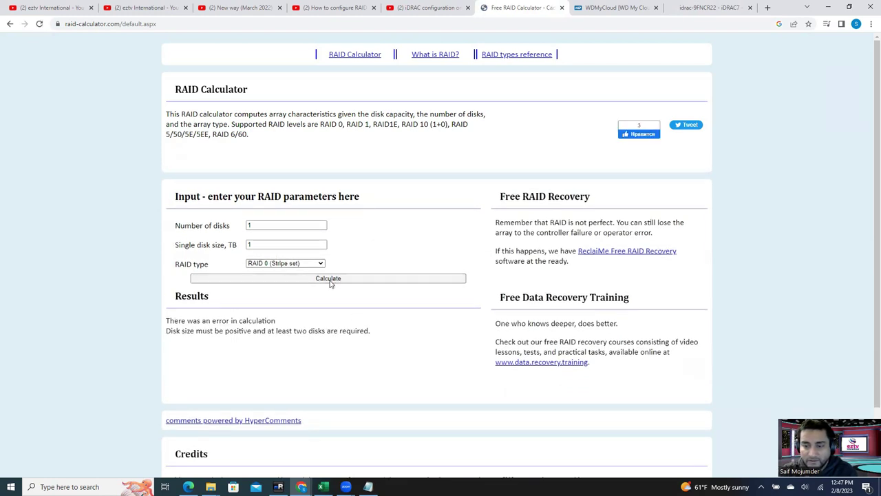
left_click(332, 280)
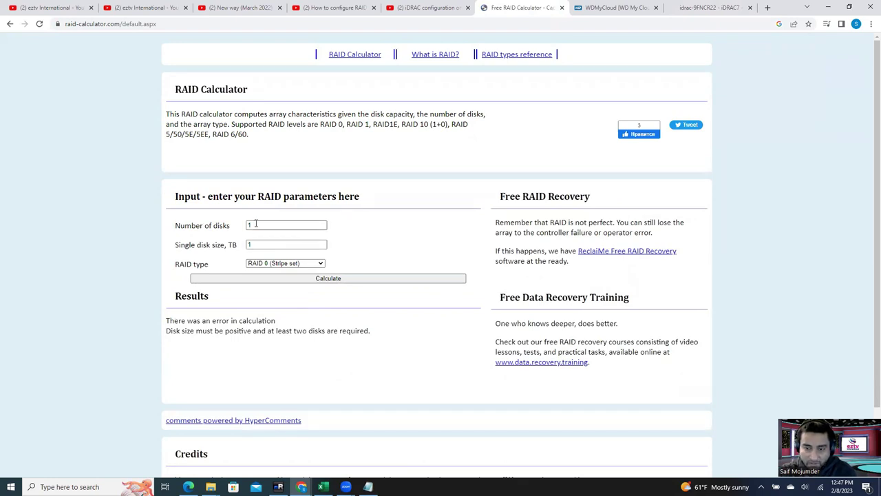
Set the disk size to 4 TB, choose RAID 5 (Parity) and calculate
left_click(255, 224)
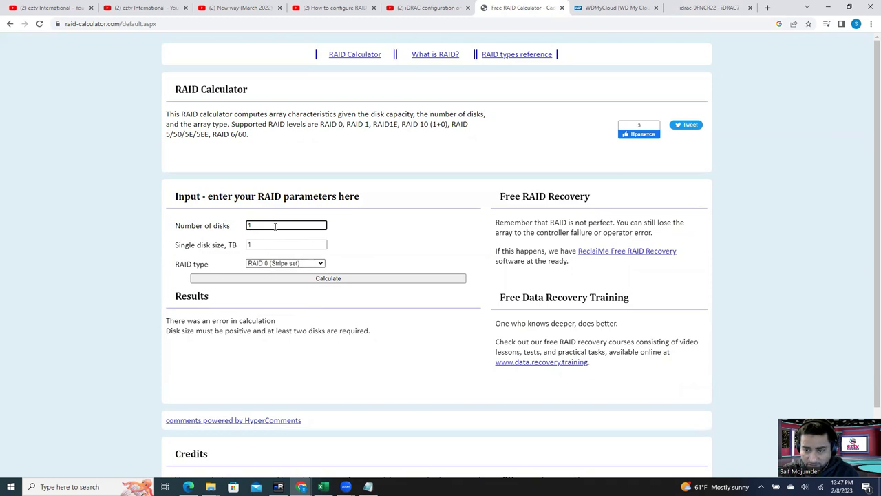
left_click_drag(275, 225, 225, 221)
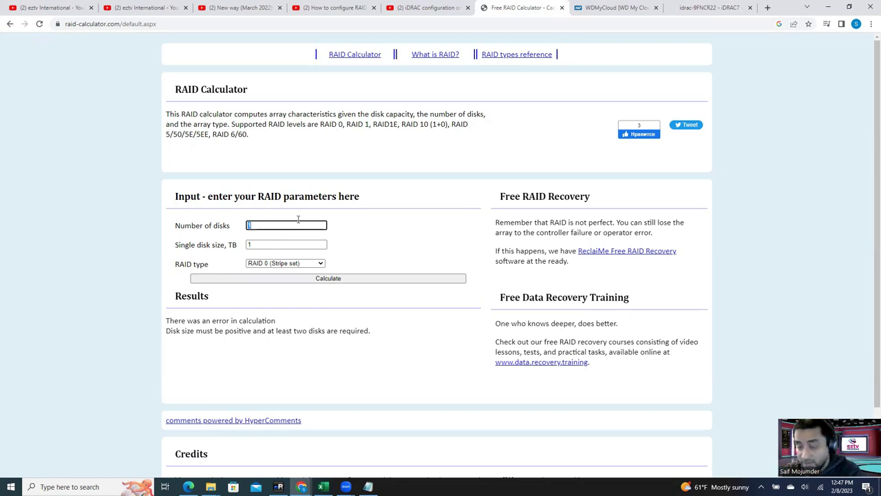
key("Tab")
type("4")
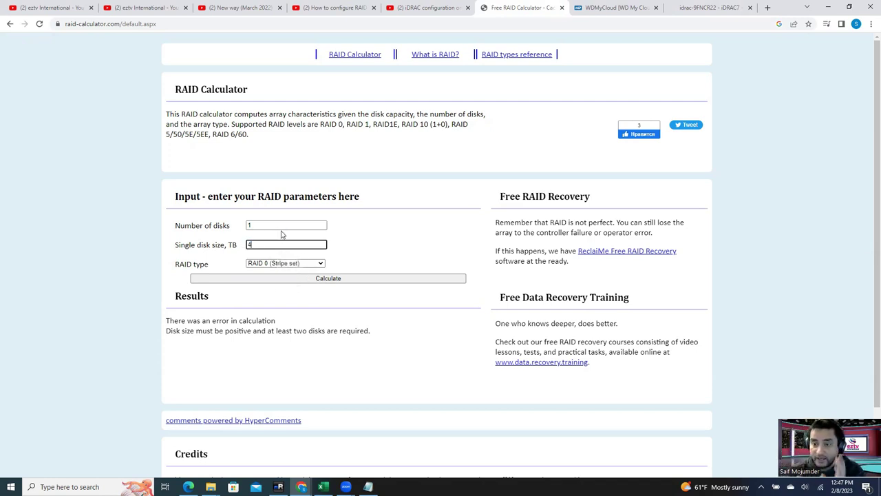
left_click(279, 265)
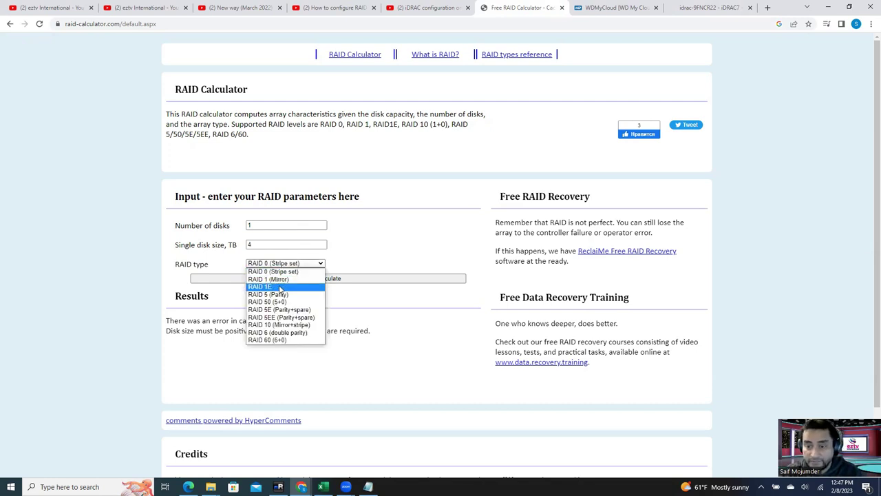
left_click(284, 295)
left_click(318, 278)
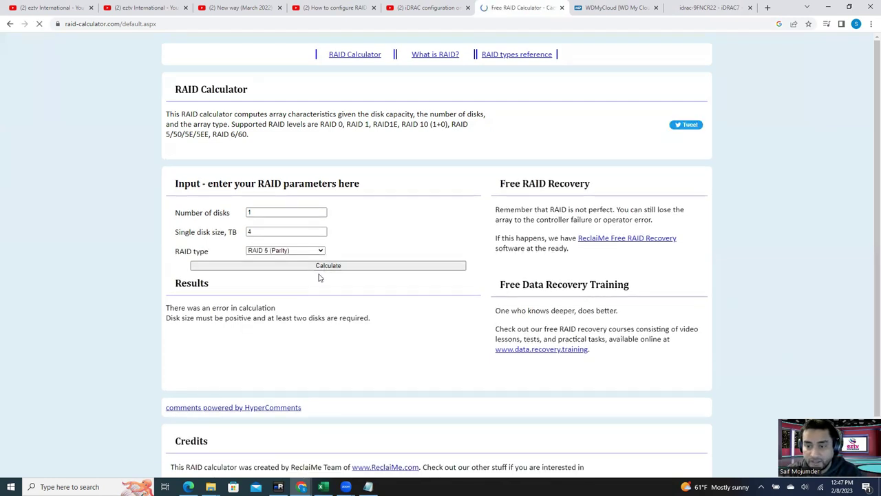
left_click(332, 279)
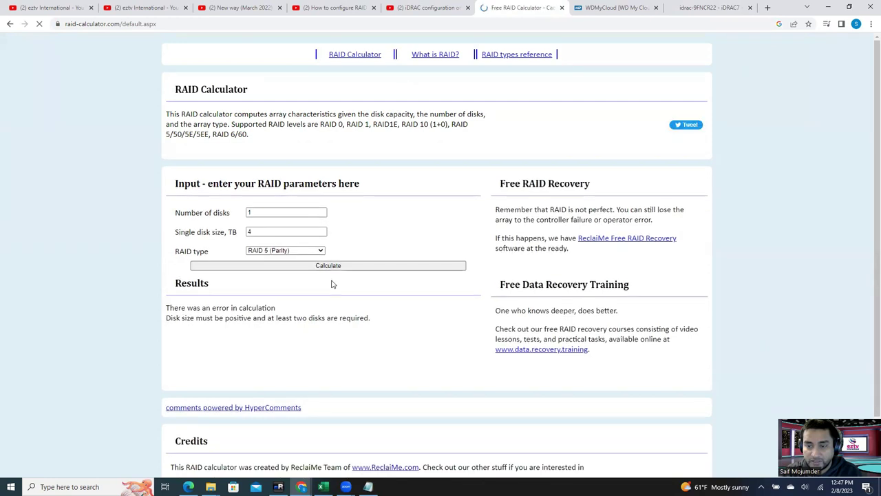
left_click(332, 281)
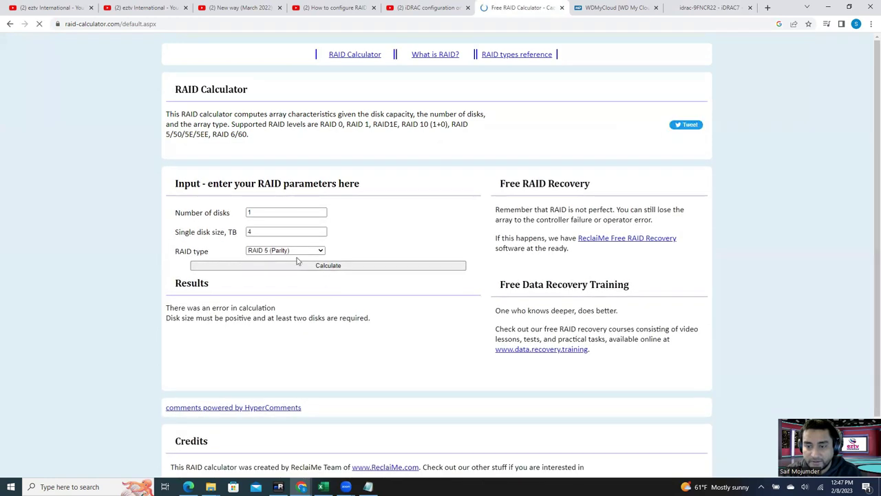
Change the disk count to 3 and recalculate, briefly checking the tutorial video tab
double_click(259, 224)
type("4")
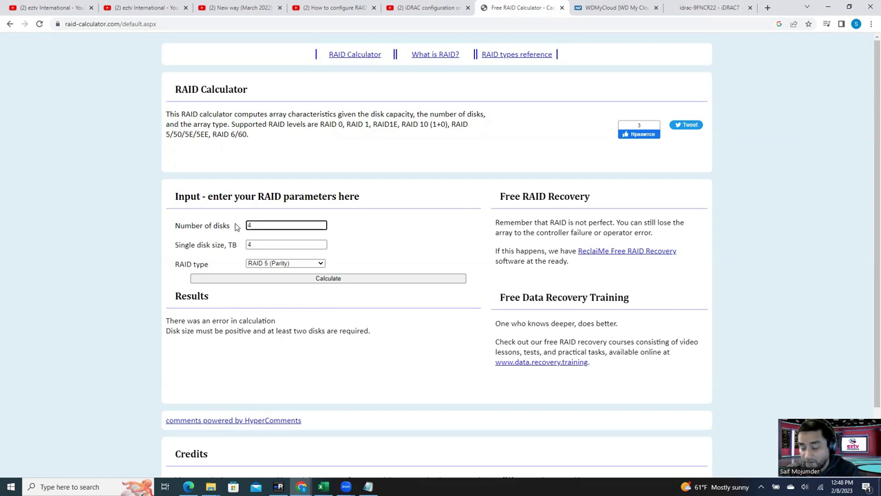
key("BackSpace")
type("3")
left_click(334, 284)
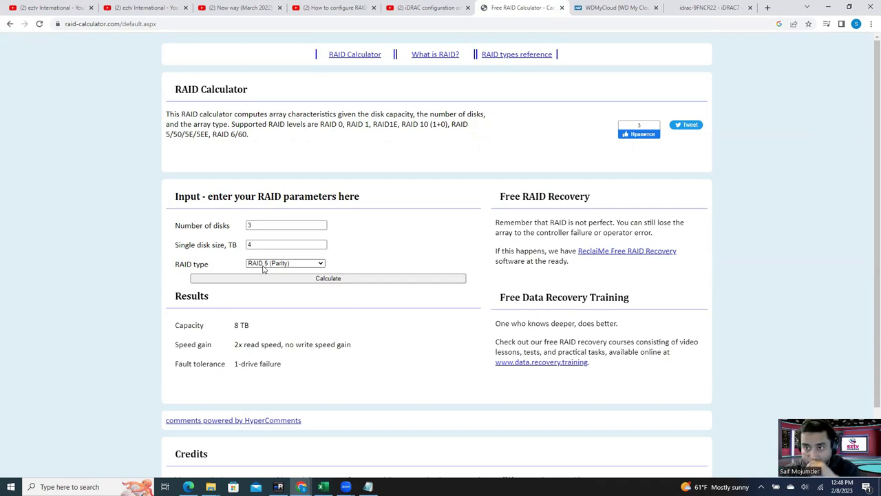
left_click(336, 8)
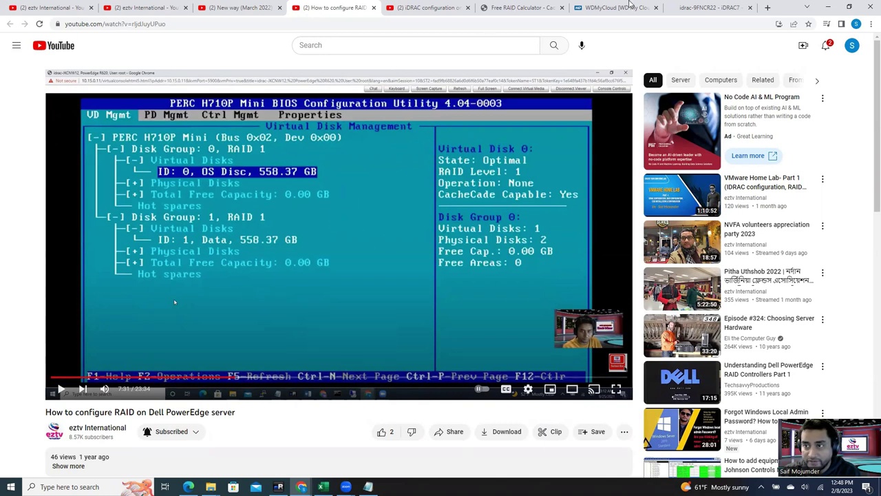
left_click(530, 7)
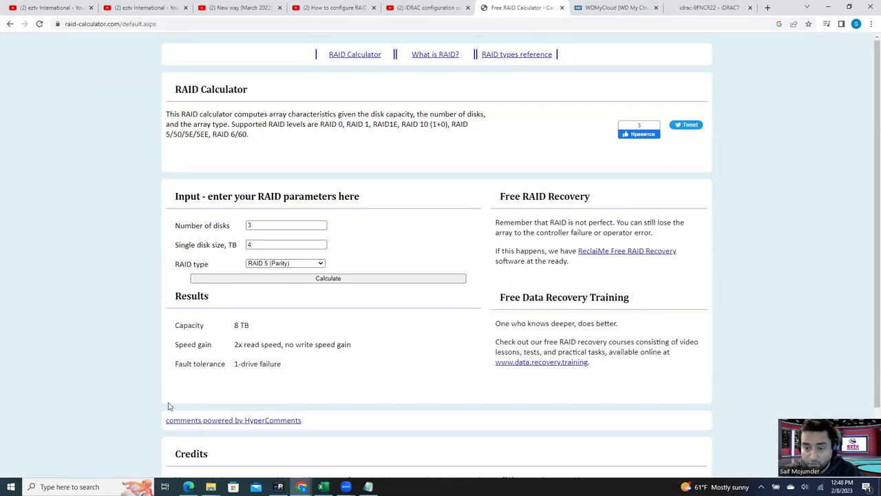
Change the disk count to 4 and recalculate RAID 5
left_click_drag(288, 363, 224, 359)
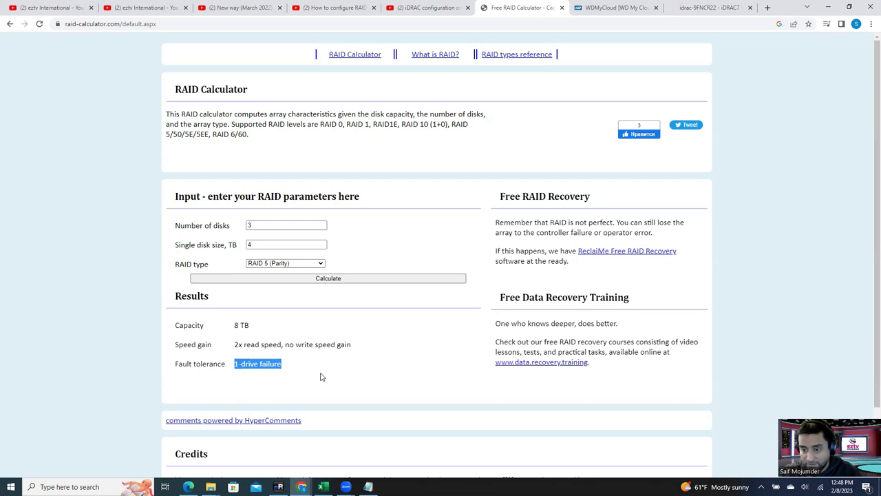
left_click(260, 329)
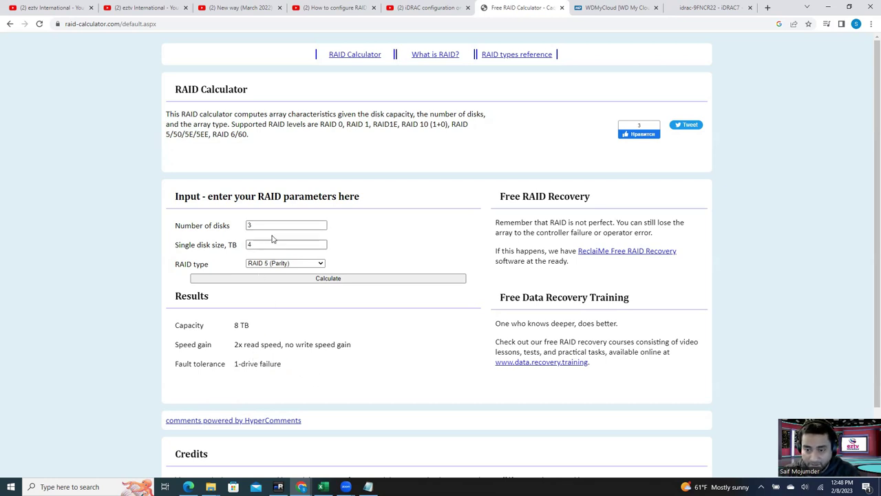
double_click(250, 225)
type("4")
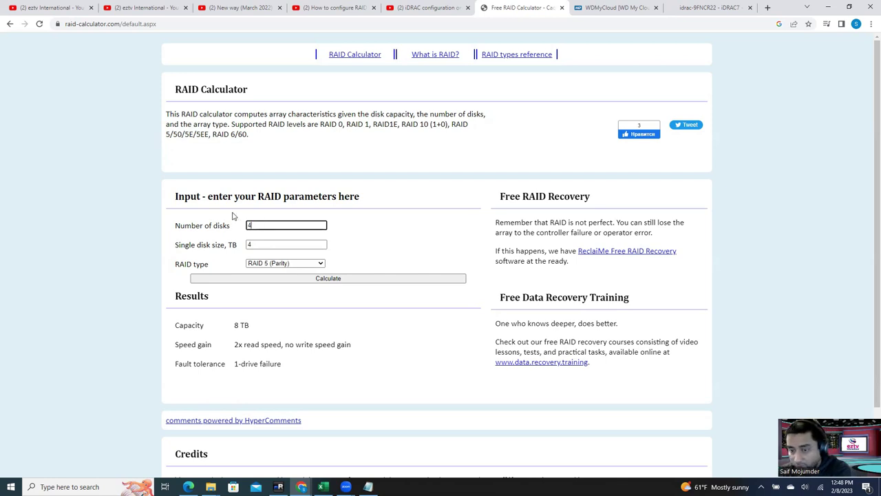
left_click(303, 278)
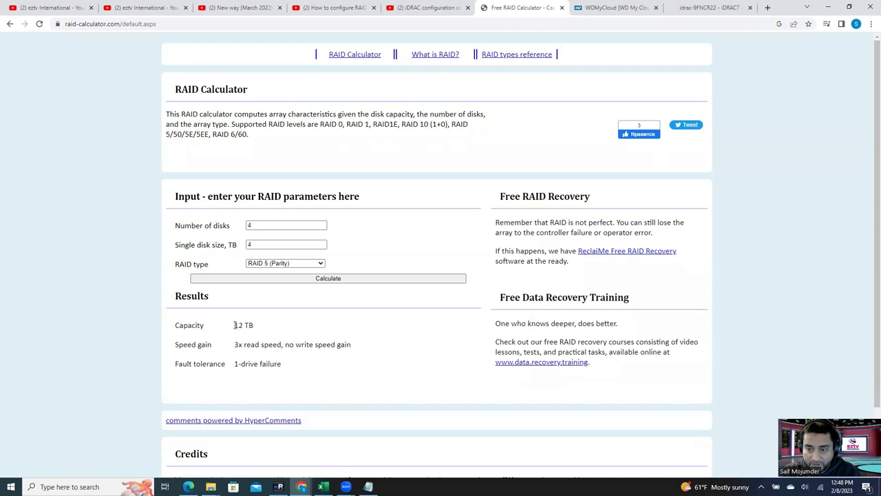
Highlight the 12 TB capacity and 1-drive fault tolerance results
left_click_drag(235, 325, 271, 324)
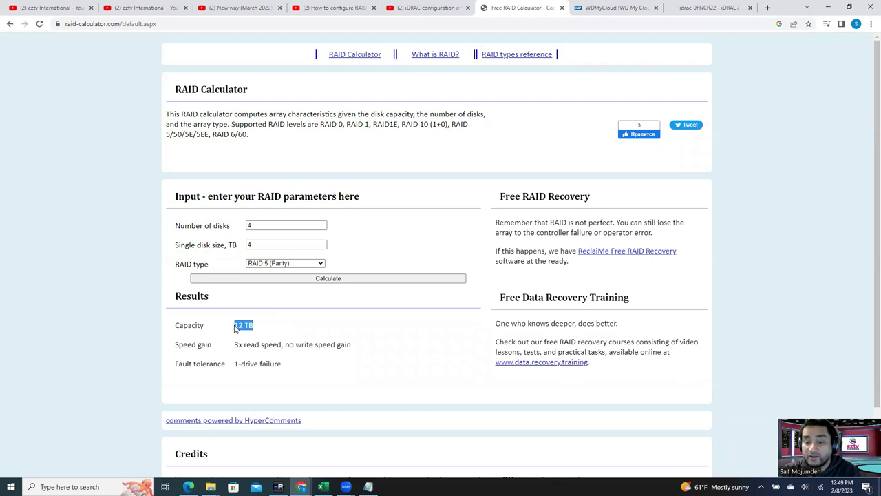
left_click(214, 355)
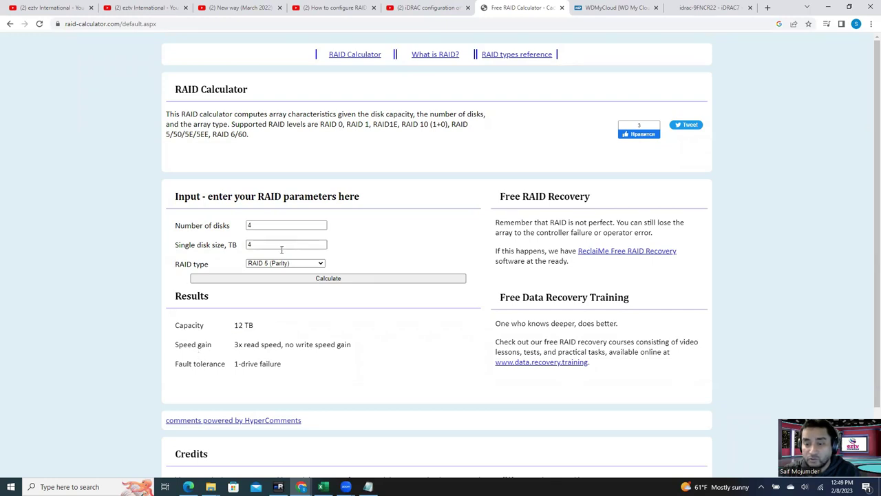
left_click_drag(178, 364, 293, 360)
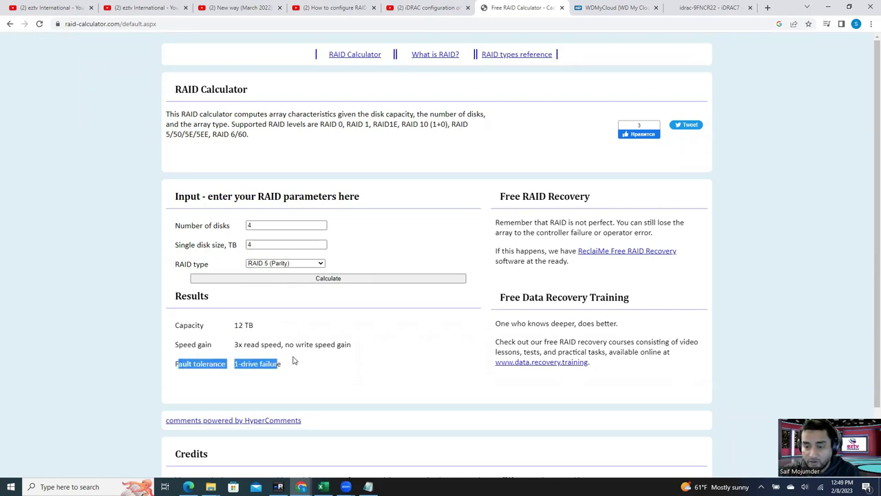
left_click(307, 371)
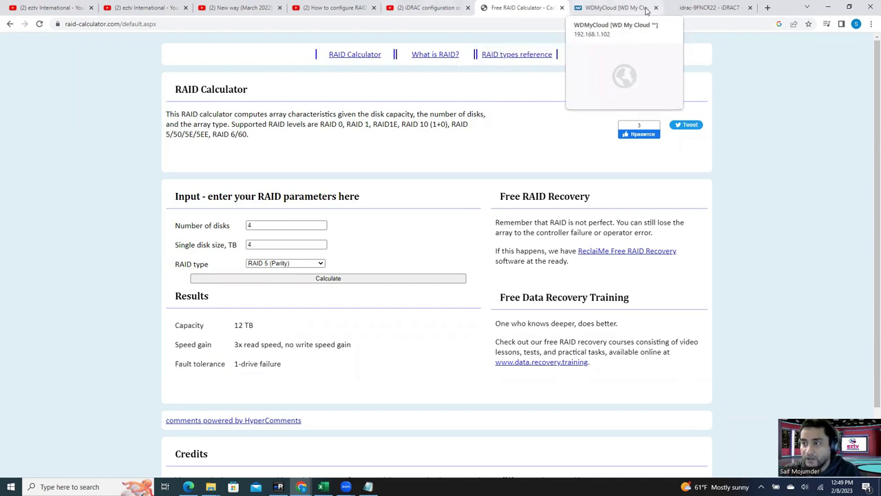
left_click(608, 7)
Bring the iDRAC virtual console window back to the front from the taskbar
left_click(719, 6)
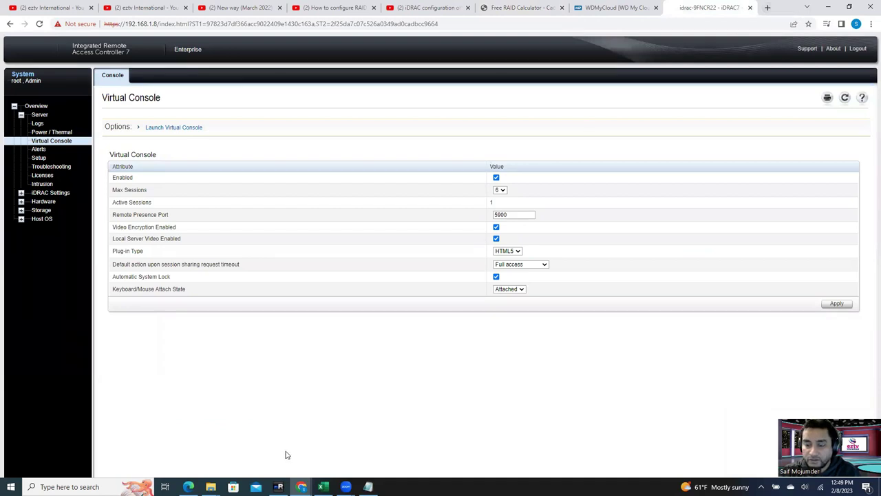
mouse_move(301, 487)
left_click(351, 449)
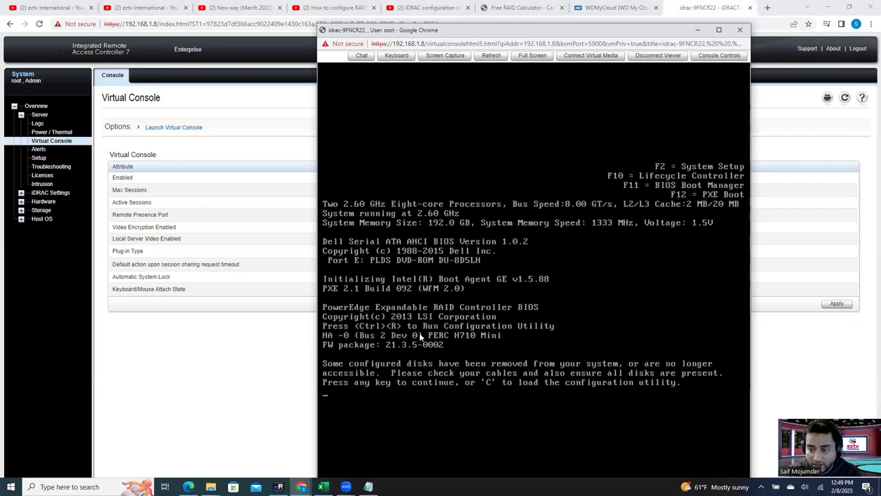
Continue past the missing-disks warning, maximize the console and enter the PERC H710 utility with C
key("Return")
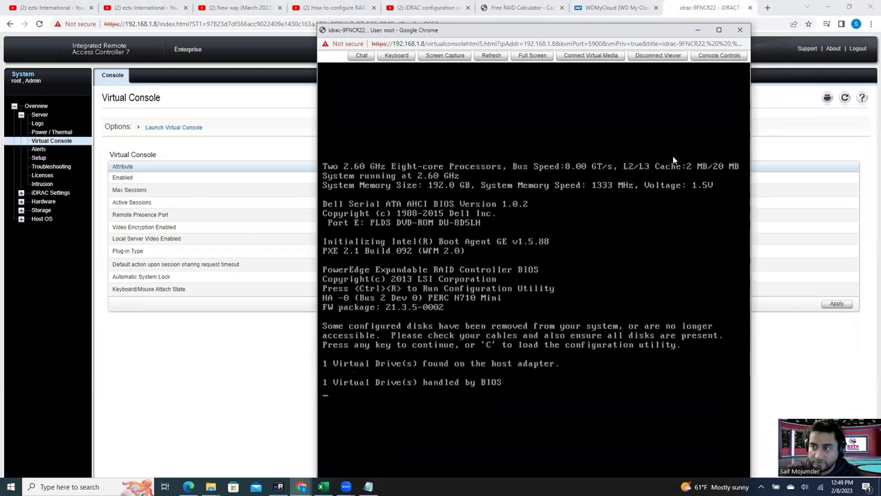
left_click(720, 31)
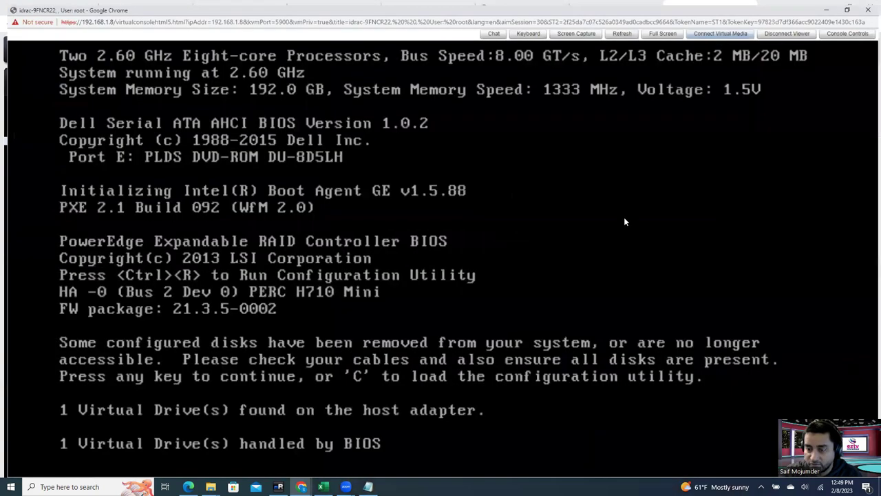
key("c")
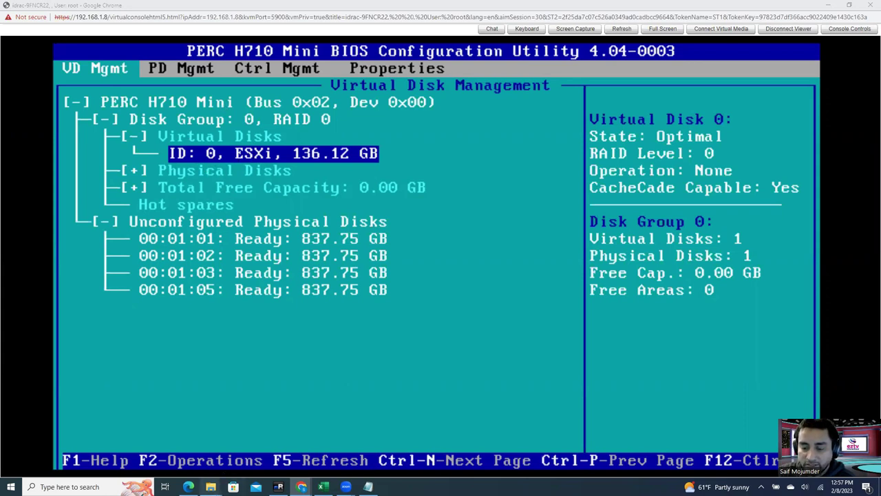
mouse_move(206, 482)
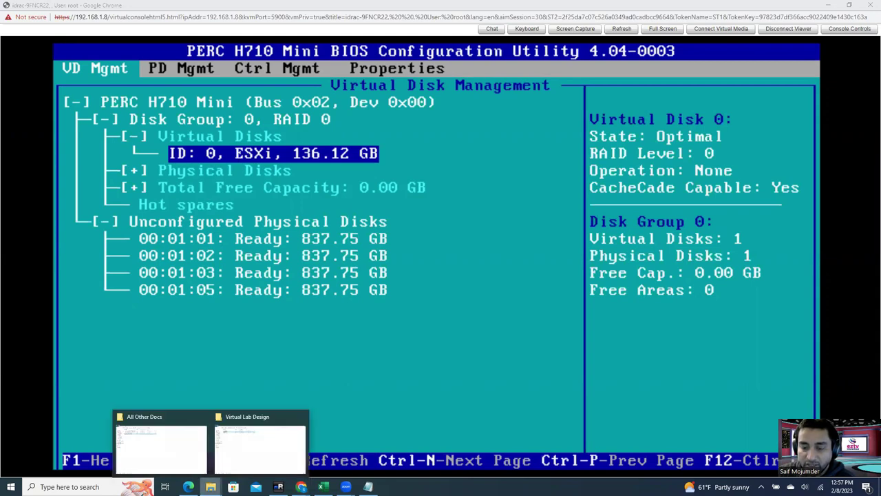
left_click(191, 454)
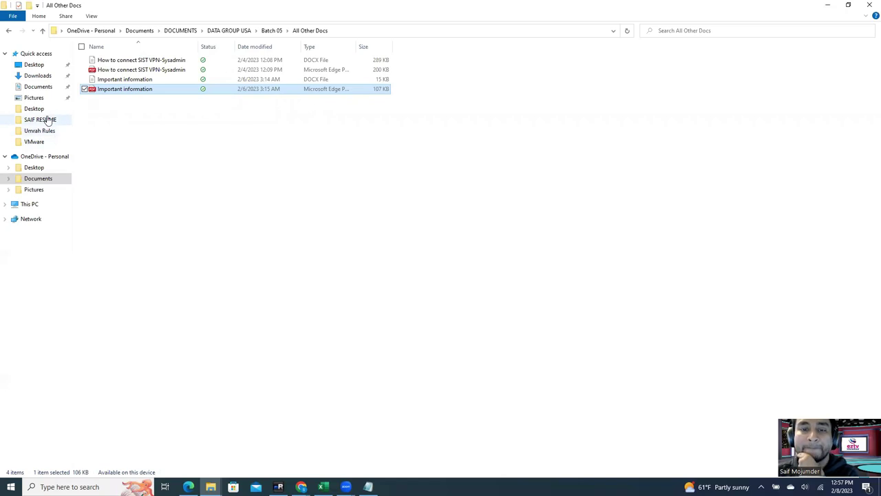
left_click(49, 76)
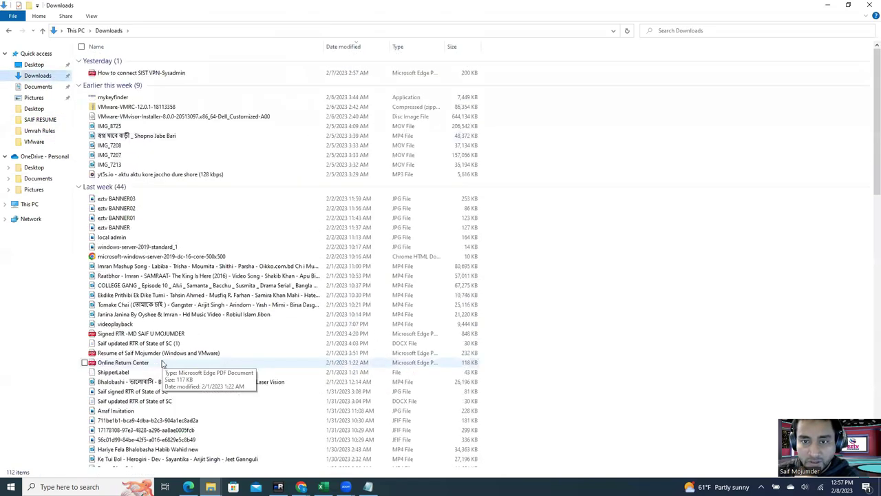
scroll(163, 363, "down", 4)
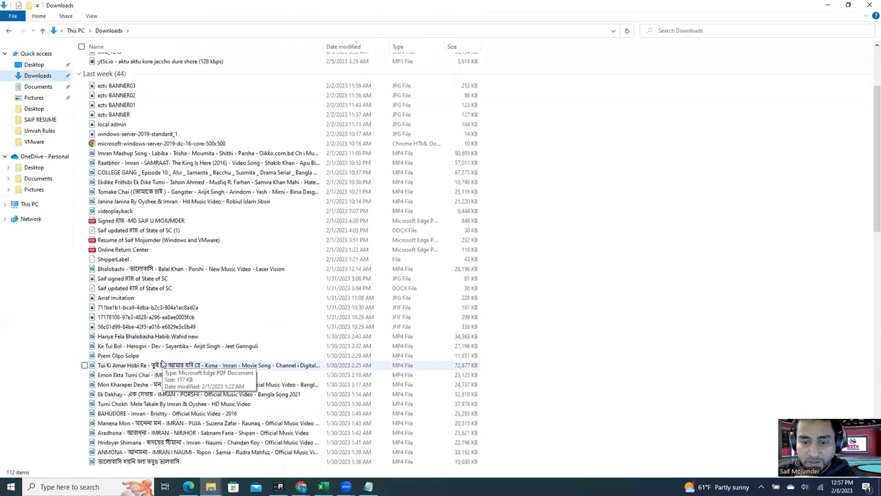
scroll(163, 372, "down", 12)
scroll(165, 406, "down", 8)
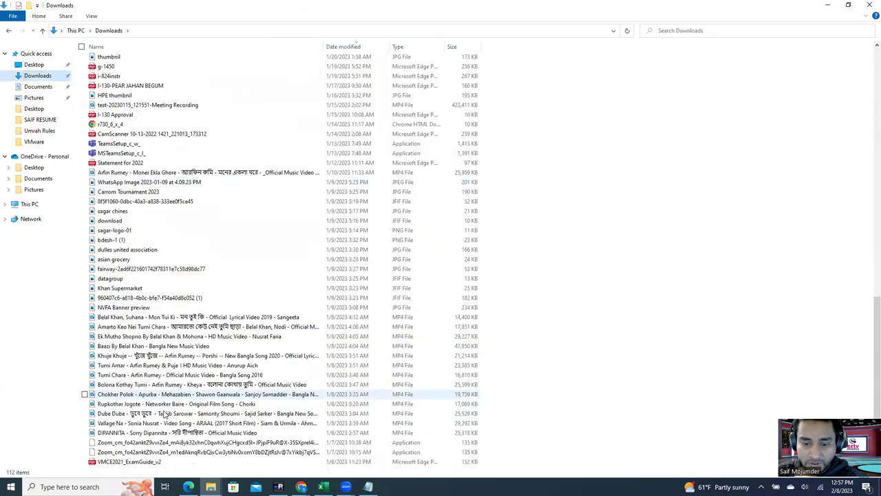
left_click(35, 108)
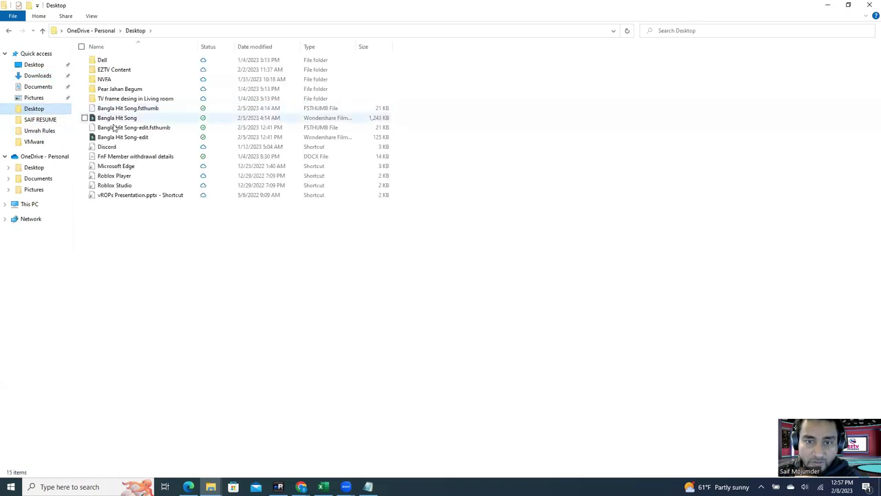
left_click(34, 120)
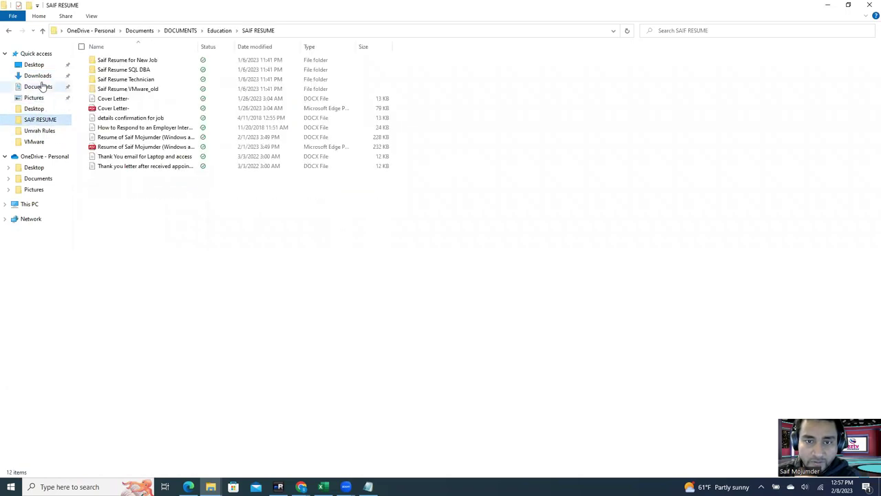
left_click(43, 77)
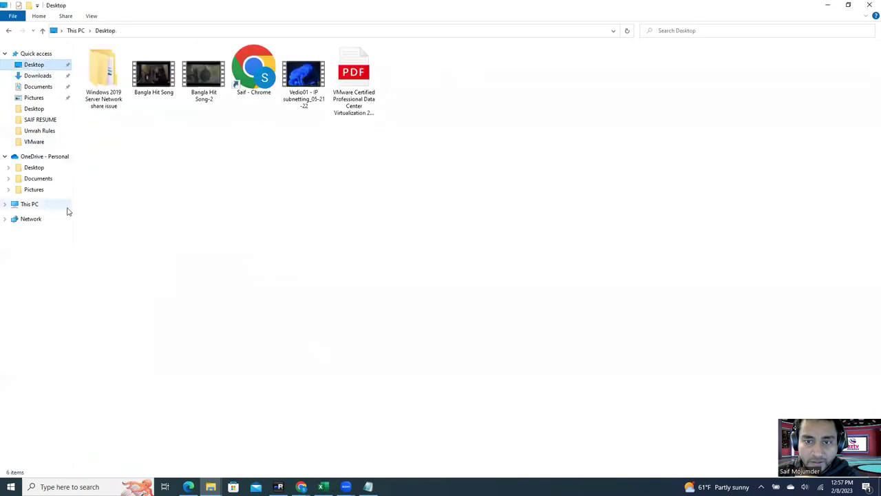
left_click(42, 203)
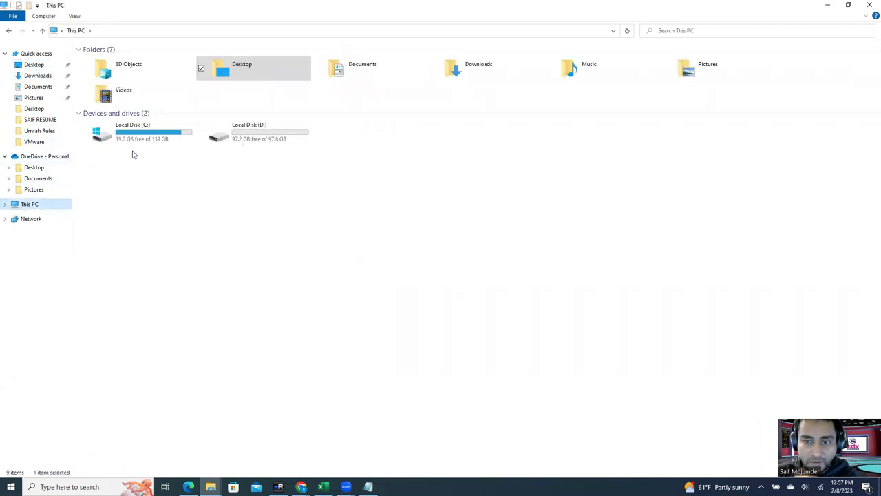
double_click(138, 134)
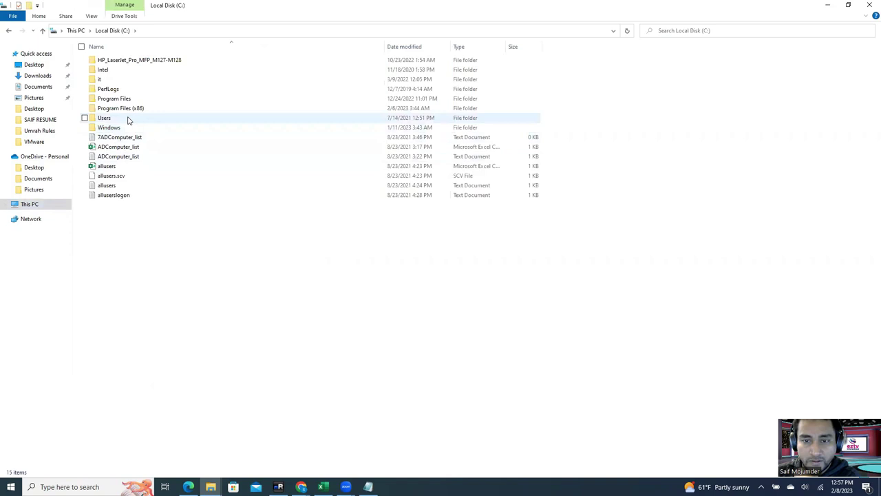
double_click(128, 119)
double_click(107, 90)
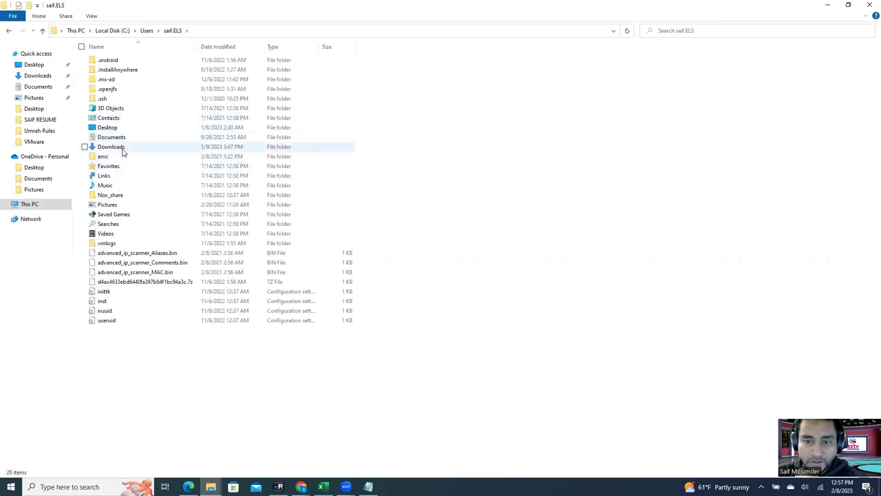
left_click(125, 148)
double_click(126, 148)
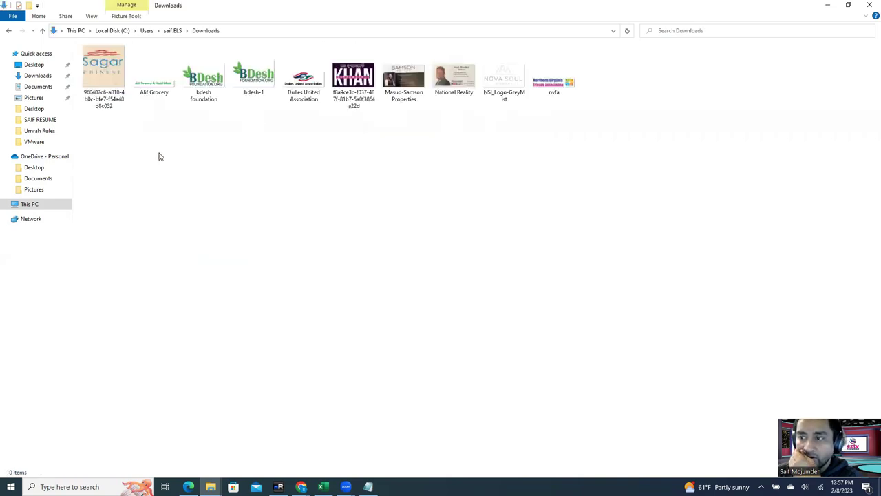
left_click(34, 142)
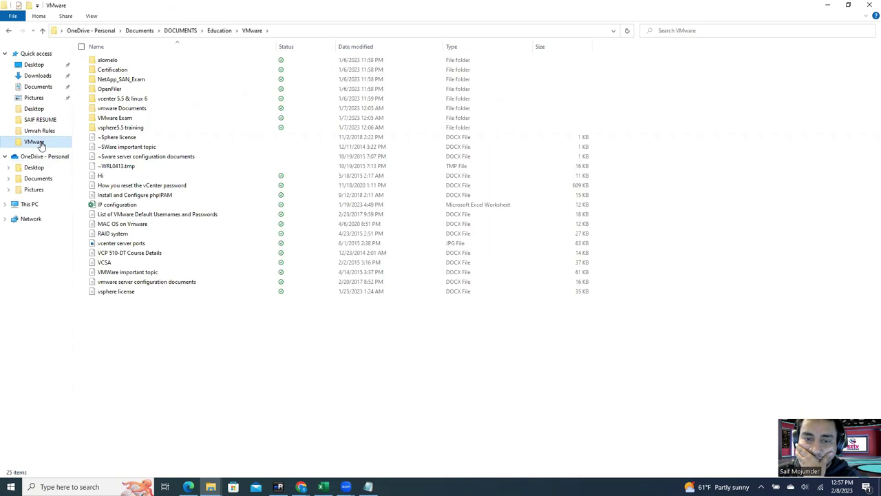
left_click(41, 131)
left_click(42, 119)
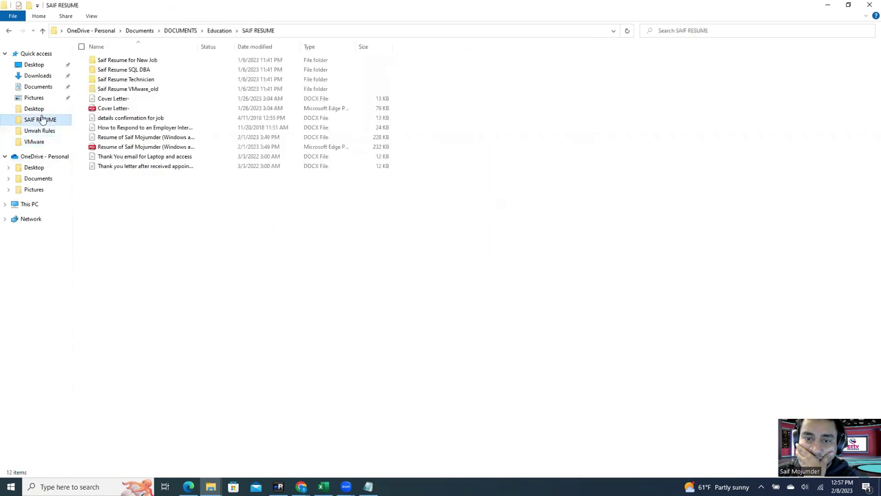
left_click(40, 110)
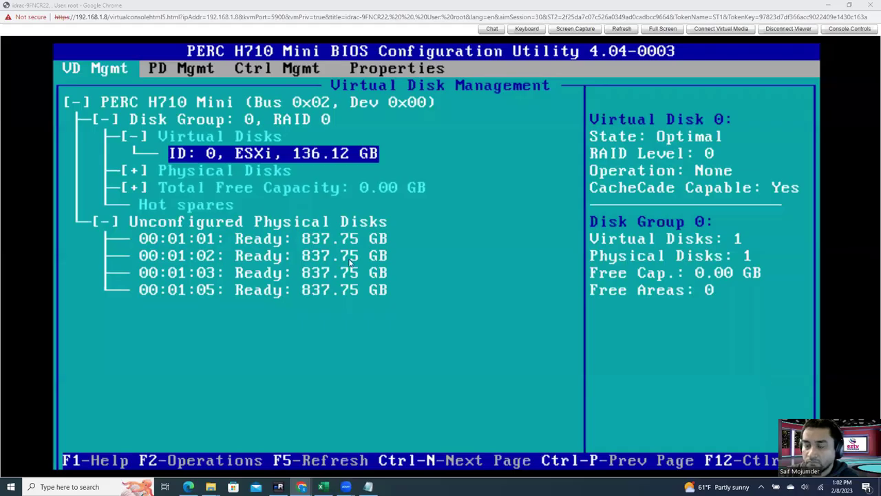
Delete the existing ESXi virtual disk 0 from the PERC H710 Mini
left_click(297, 253)
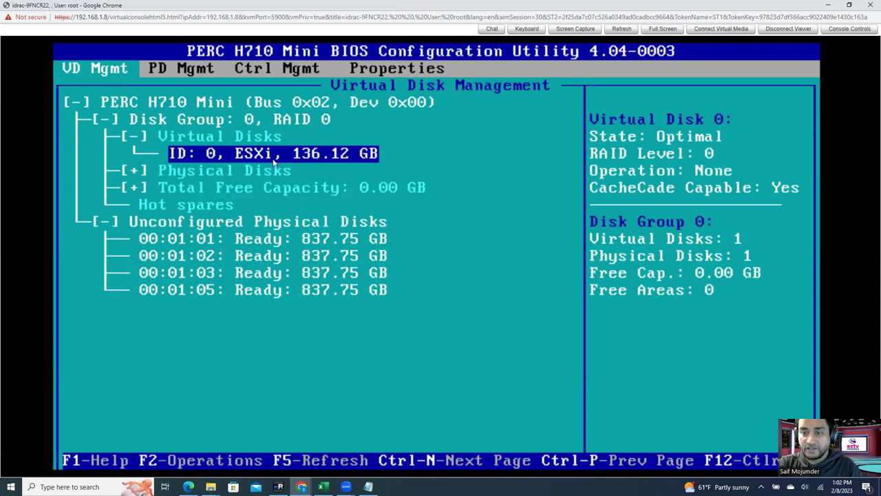
key("Up")
key("Up")
key("Up")
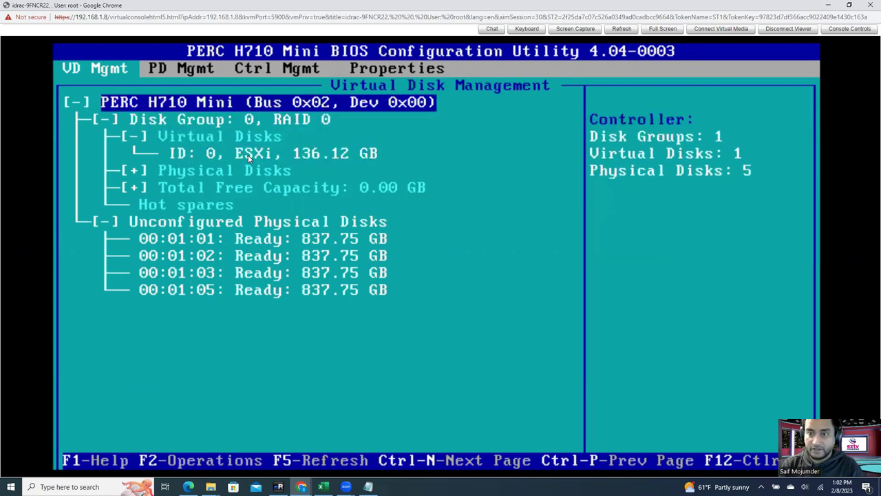
key("Down")
key("Down")
key("Down")
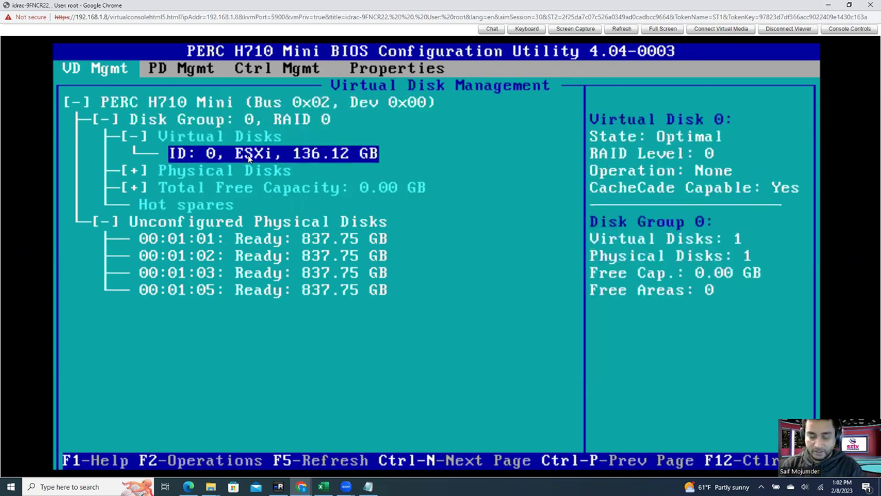
key("F2")
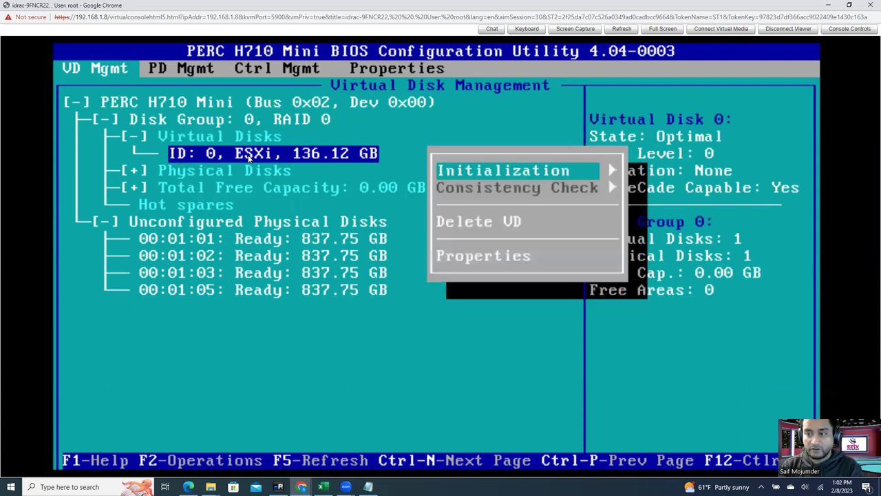
key("Down")
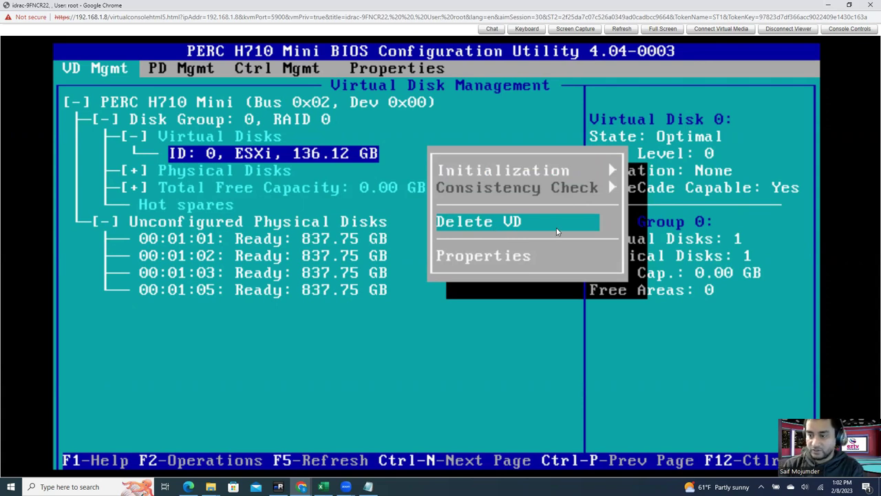
key("Return")
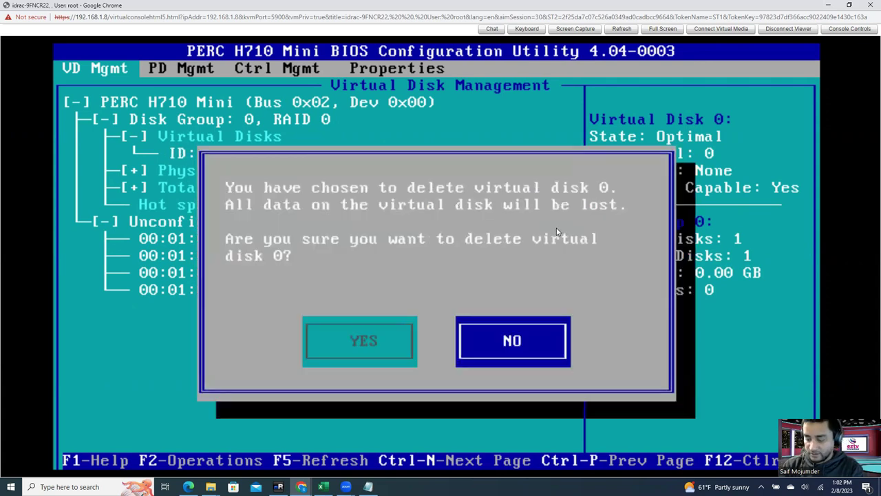
key("Left")
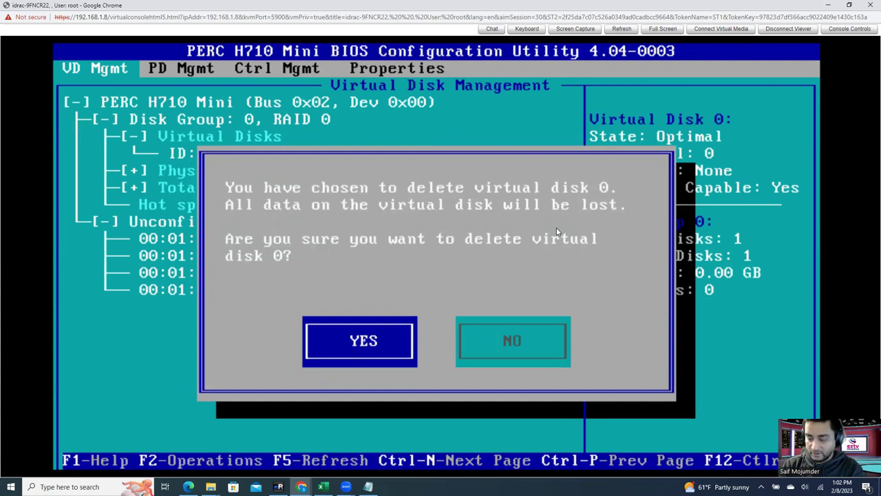
left_click(338, 353)
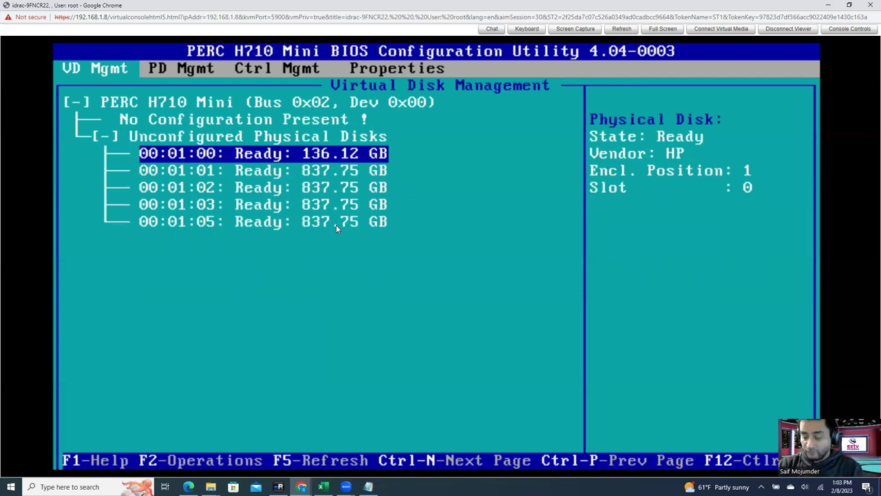
Review the unconfigured physical disks' details and return to the controller entry
key("Down")
key("Down")
key("Down")
key("Down")
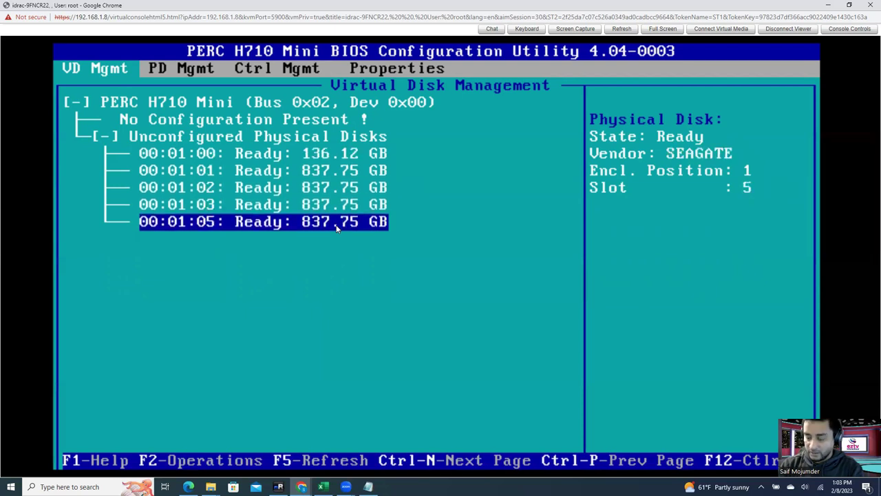
key("Up")
key("Up")
key("Up")
key("Up")
key("Up")
key("Up")
key("Up")
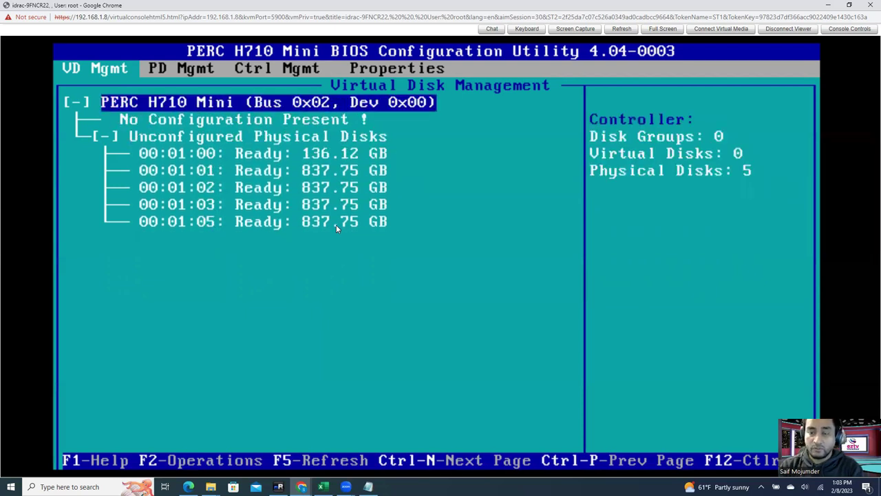
key("Down")
key("Down")
key("Down")
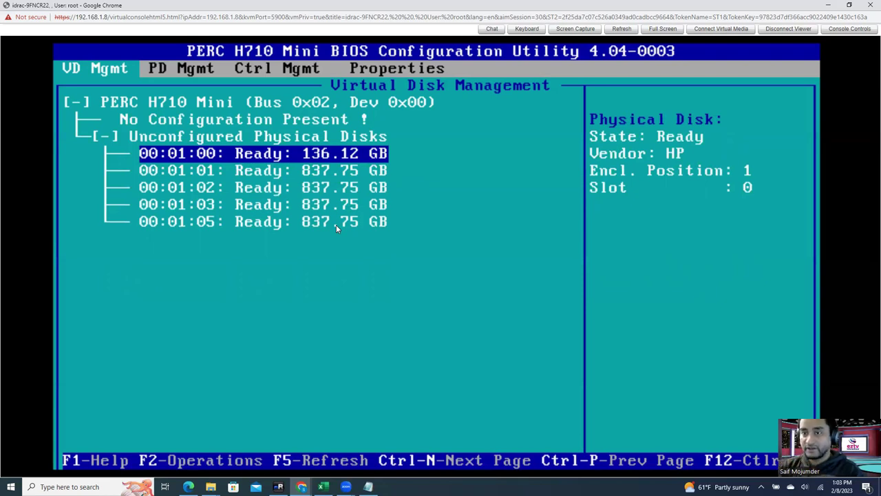
key("Up")
key("Up")
key("Up")
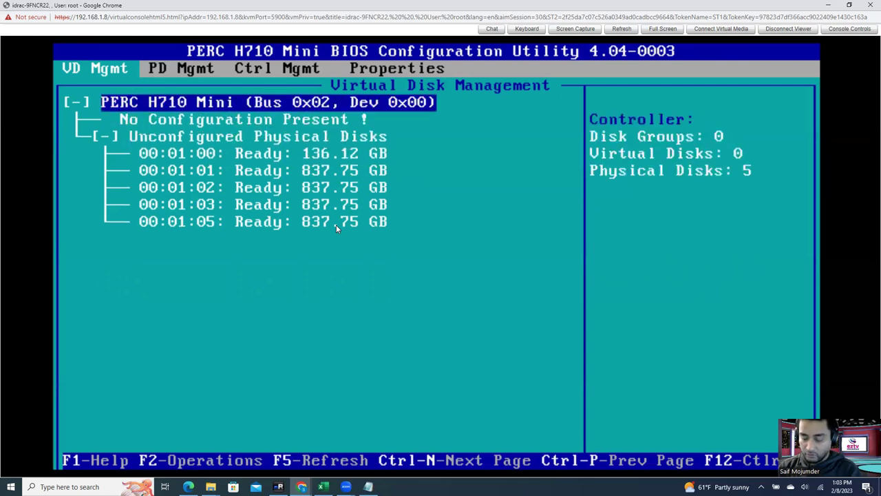
Start a Create New VD form and check disks 00:01:00 and 00:01:01
key("F2")
key("Return")
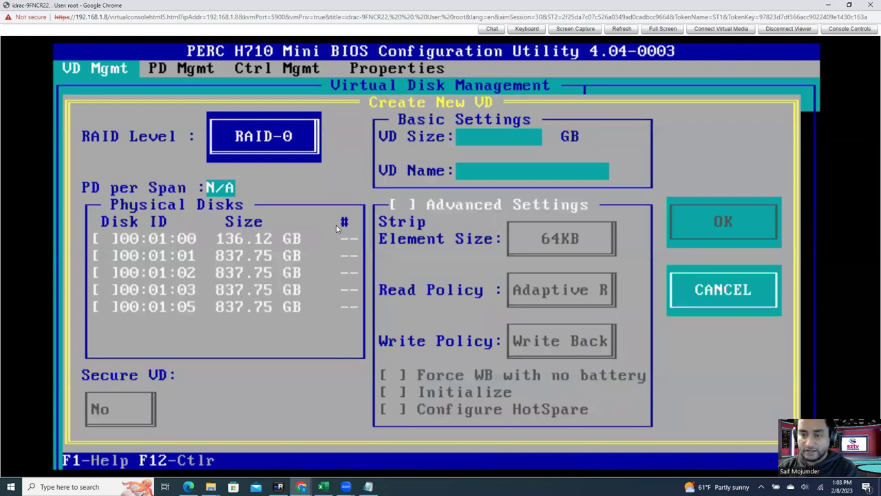
key("Tab")
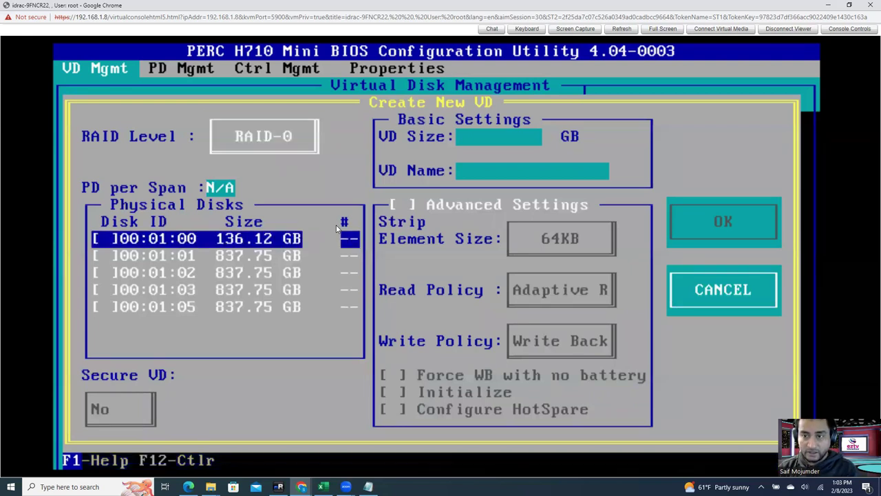
key("space")
key("Up")
key("Down")
key("space")
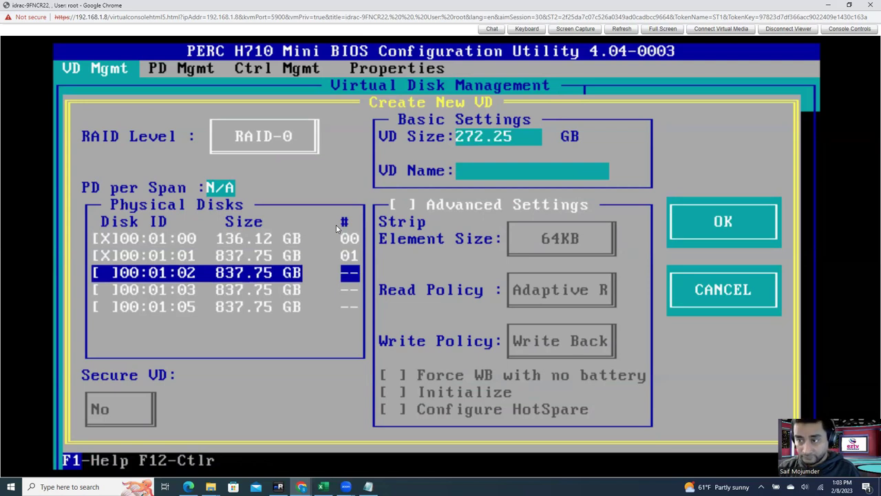
Uncheck disk 00:01:01 so only 00:01:00 remains, then go to RAID Level
key("Up")
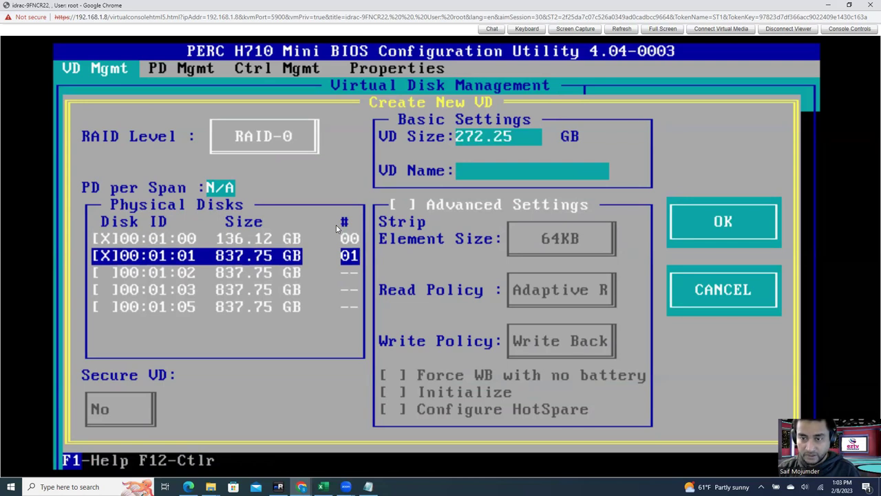
key("Up")
key("Down")
key("space")
key("Up")
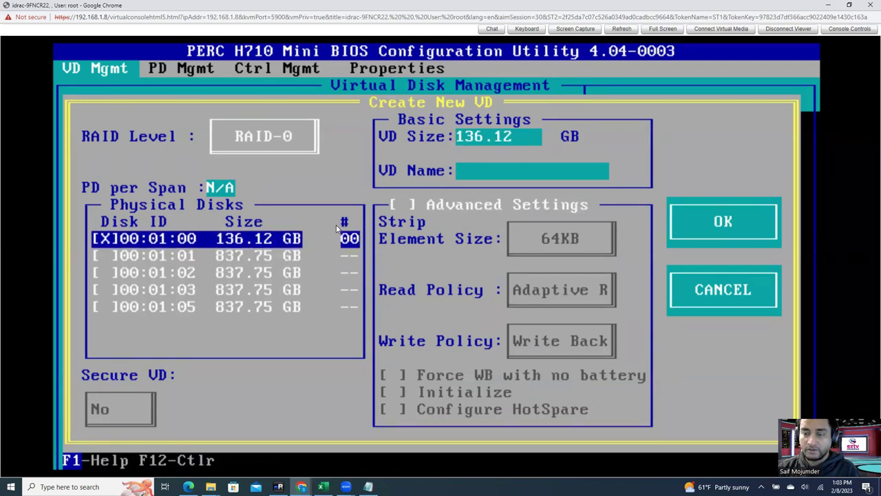
key("shift+Tab")
key("Return")
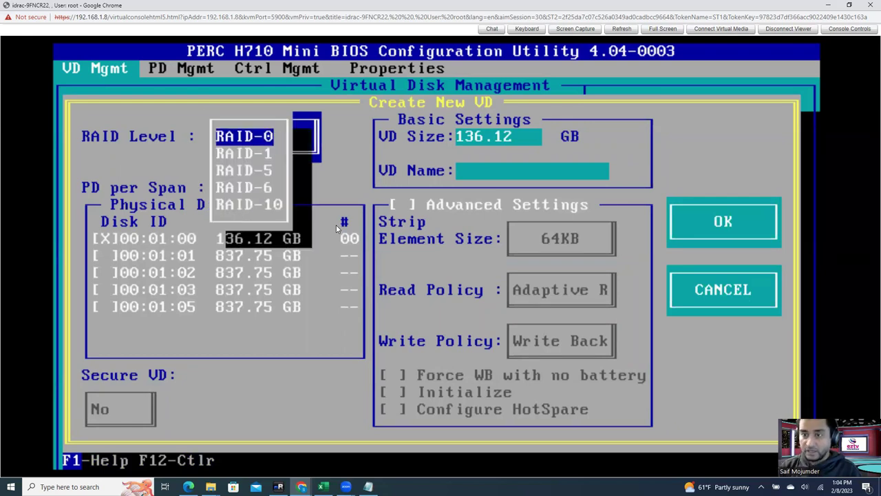
key("Down")
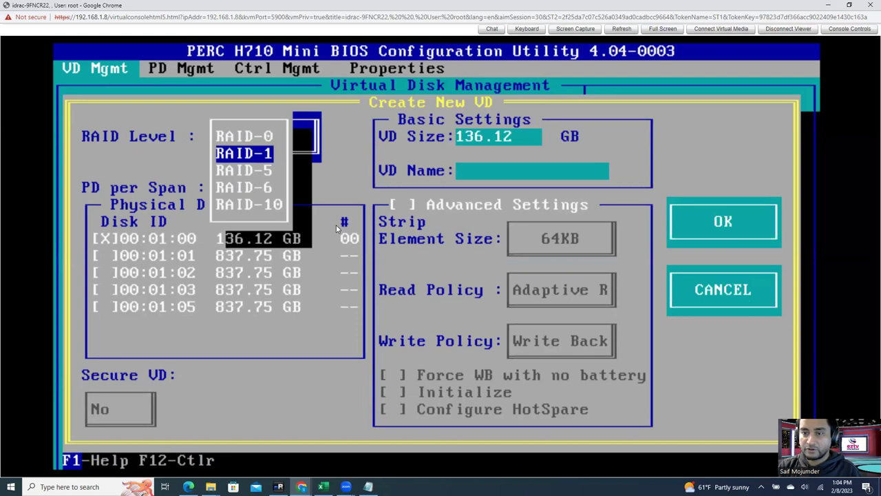
key("Return")
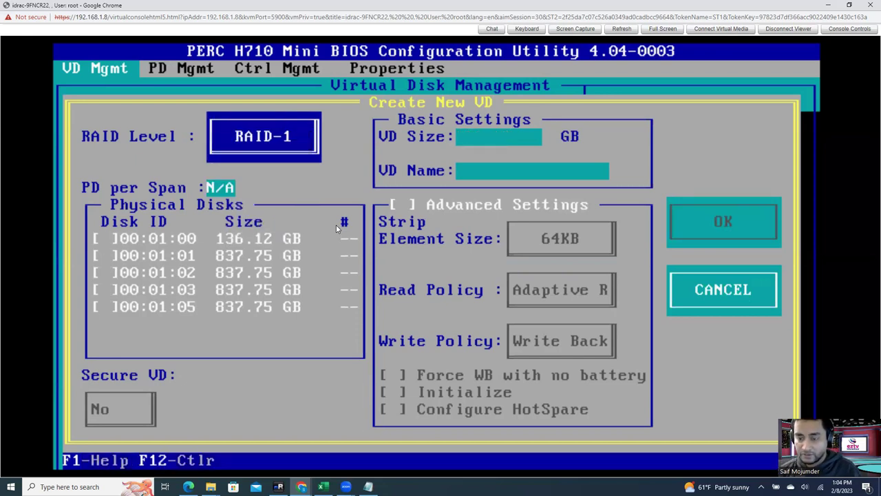
key("Tab")
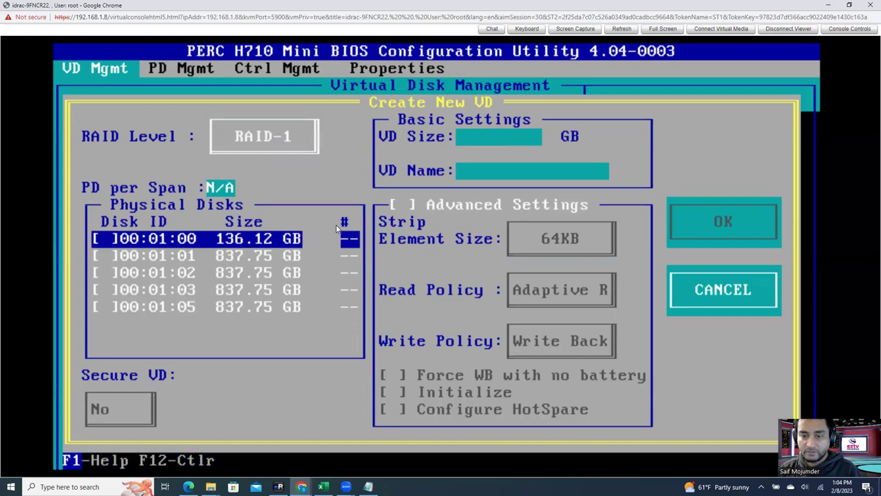
key("Down")
key("Down")
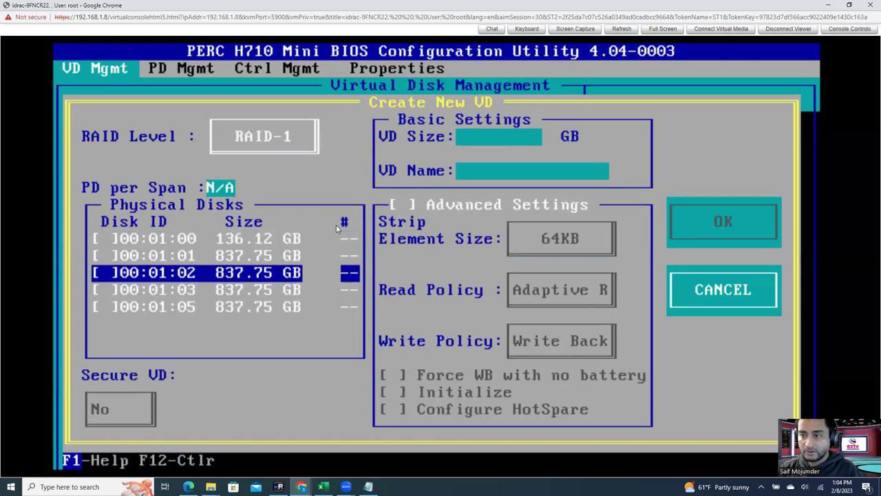
key("Up")
key("Up")
key("Up")
key("Down")
key("Down")
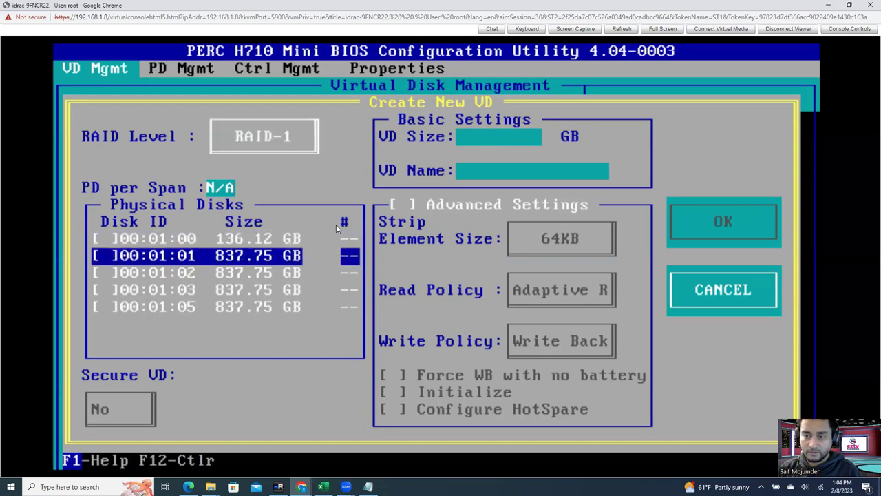
key("space")
key("Down")
key("space")
key("Down")
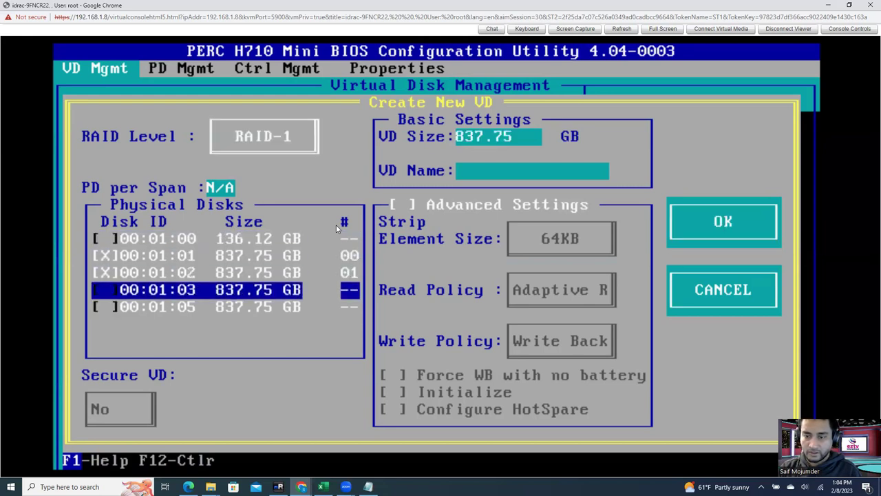
key("Up")
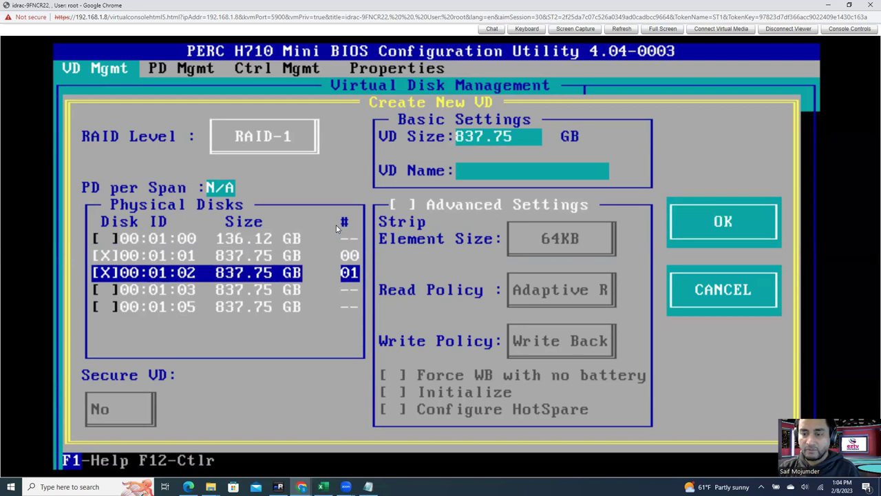
key("space")
key("Up")
key("space")
key("Up")
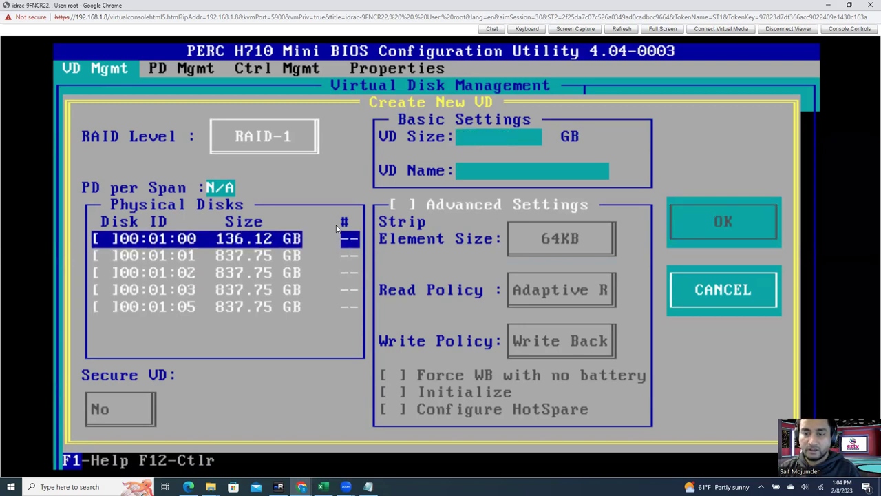
key("shift+Tab")
key("Return")
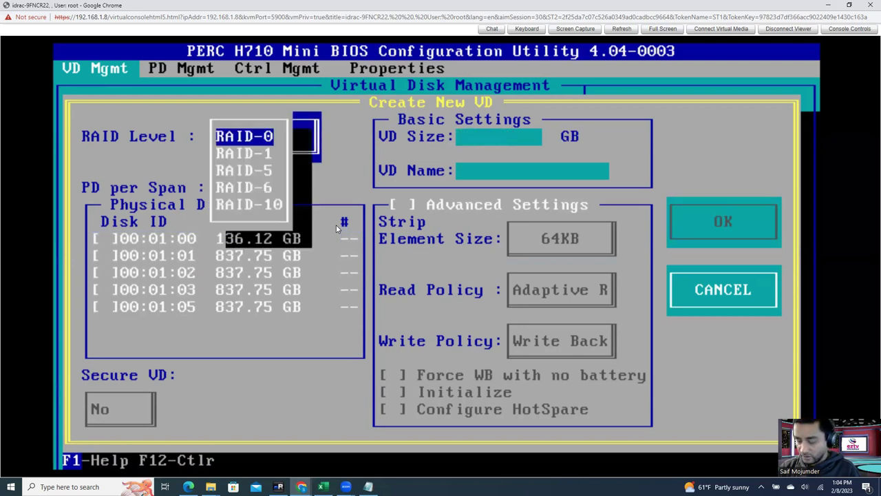
key("Return")
key("Tab")
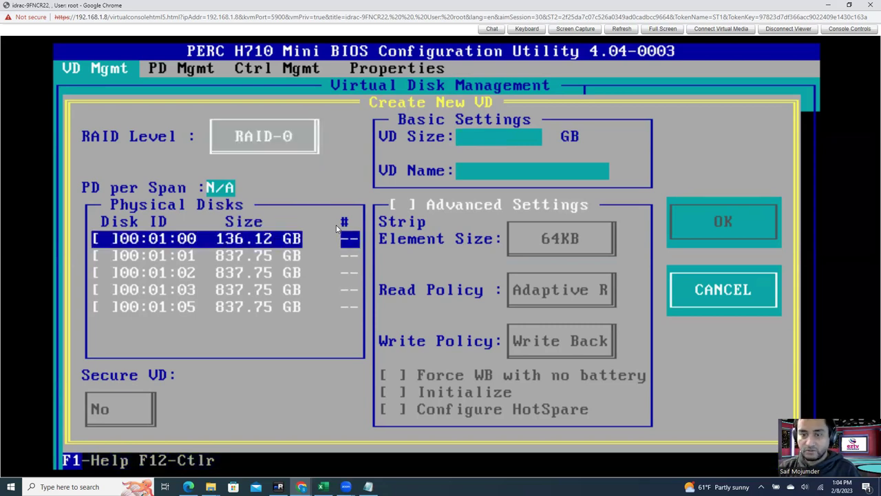
key("space")
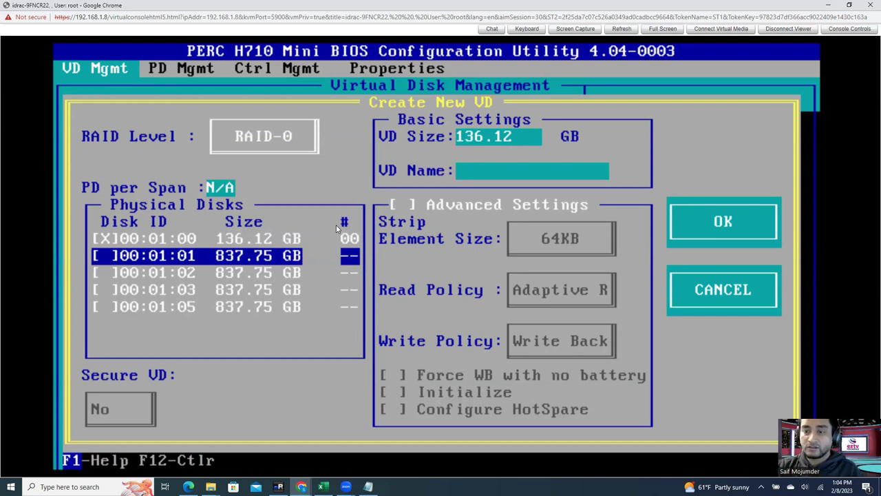
Enter 'esxi' as the virtual disk name and refocus the console window
key("Tab")
key("Tab")
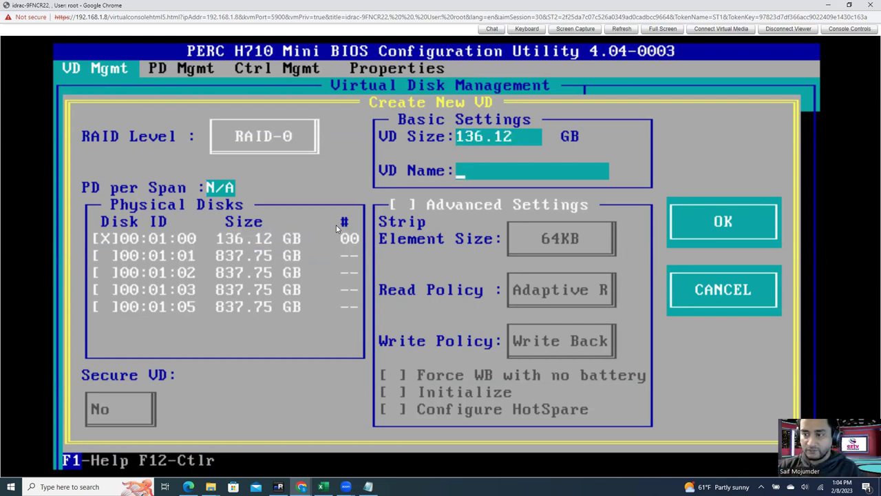
type("esxi")
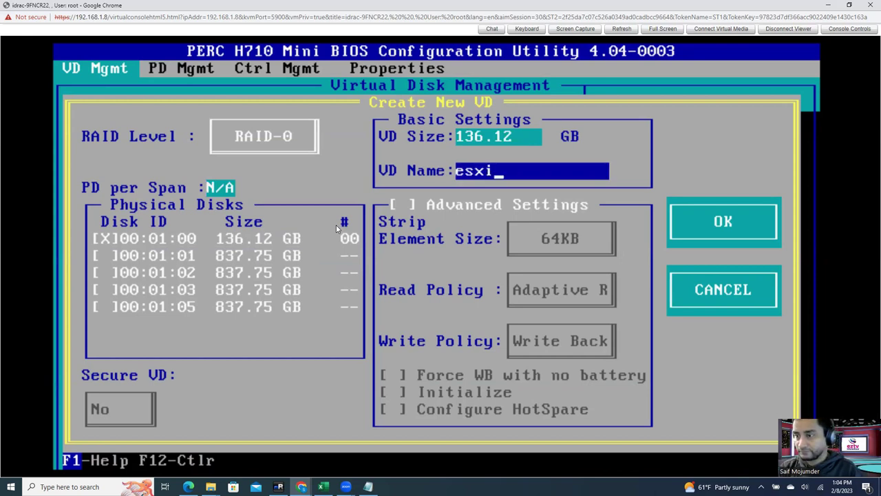
key("Tab")
key("Tab")
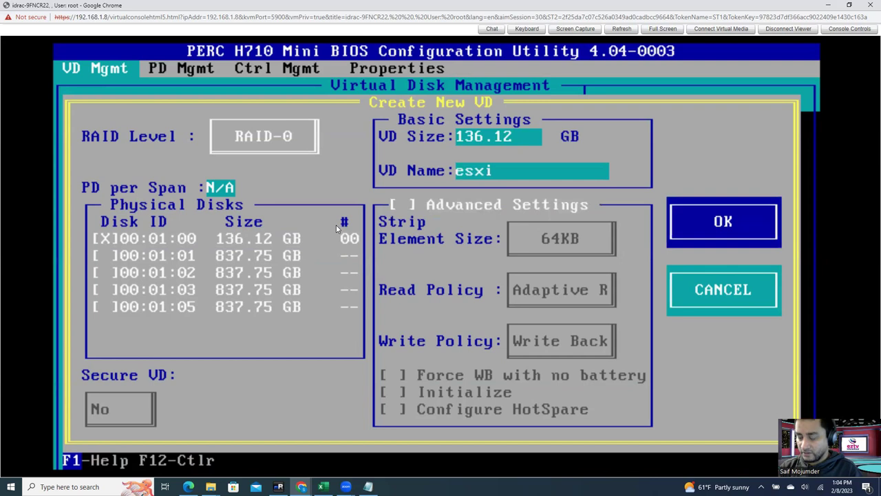
key("Tab")
key("Tab")
key("Tab")
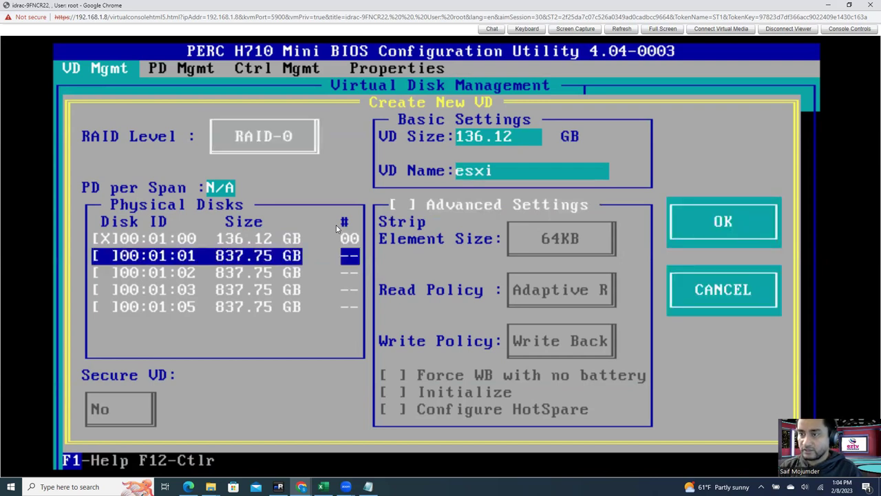
key("Tab")
key("Tab")
key("Tab")
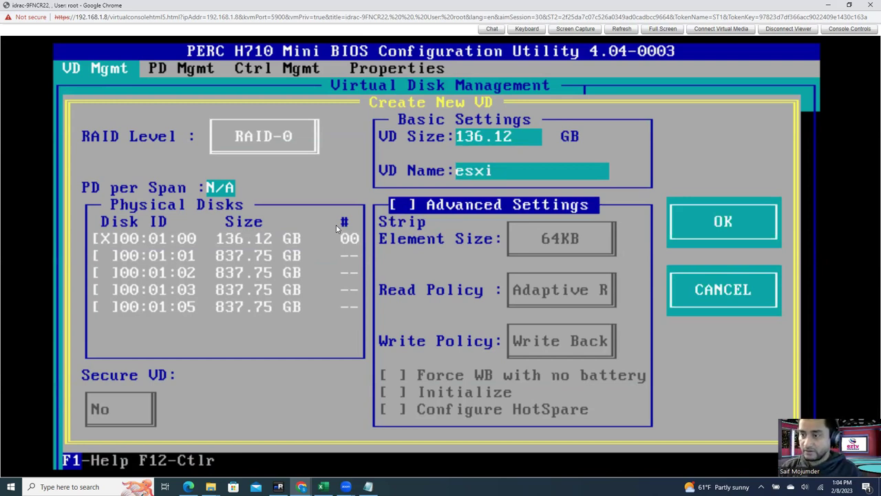
key("super")
left_click(491, 178)
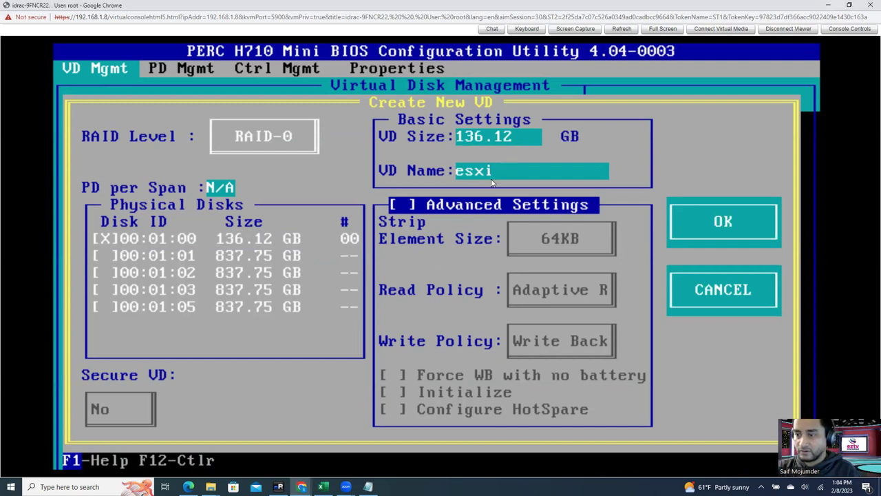
Rename the RAID-0 virtual disk to 'OS' and submit the form
key("Tab")
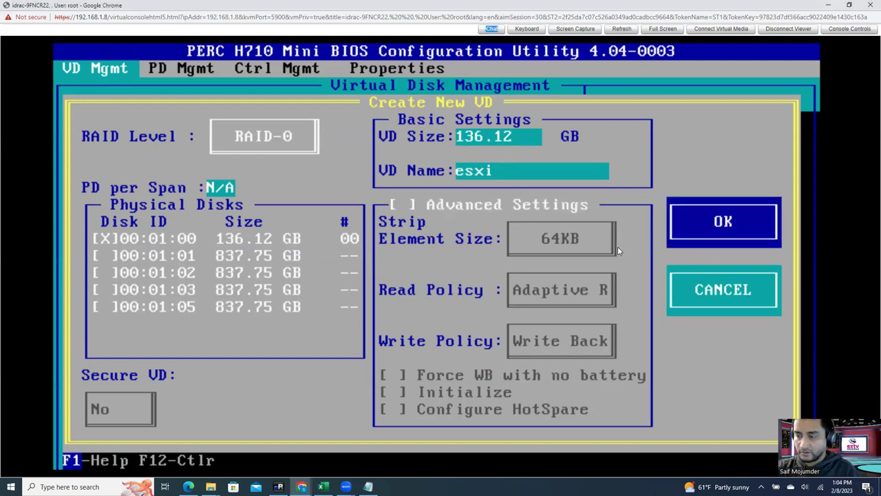
key("Tab")
key("Tab")
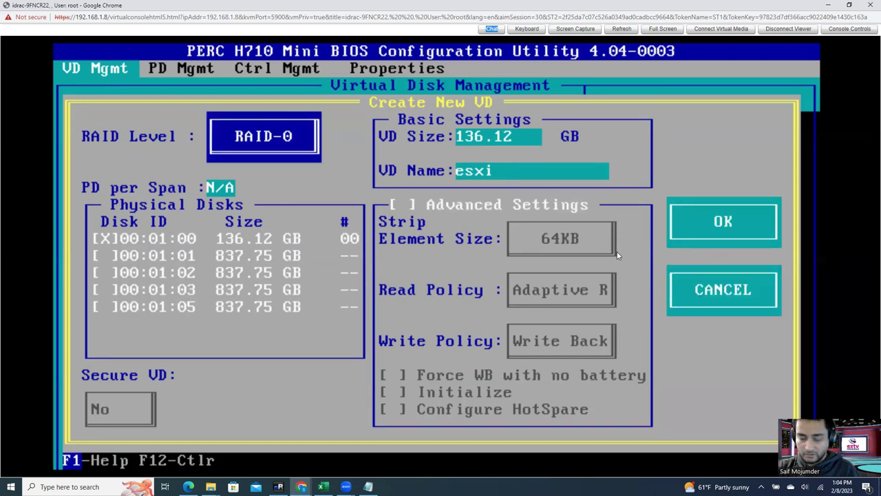
key("Tab")
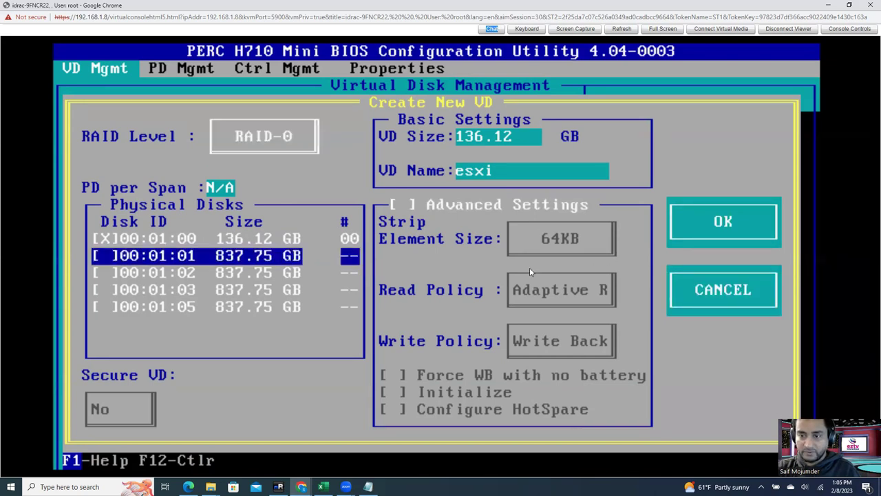
key("Tab")
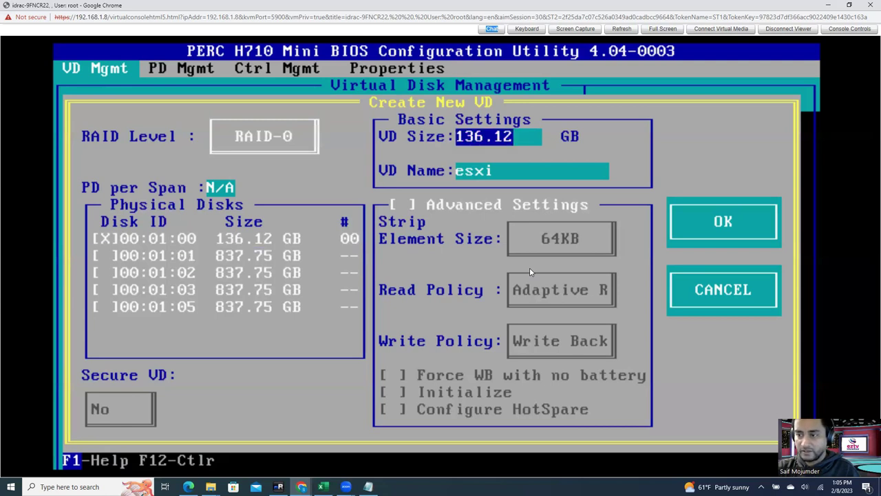
key("Tab")
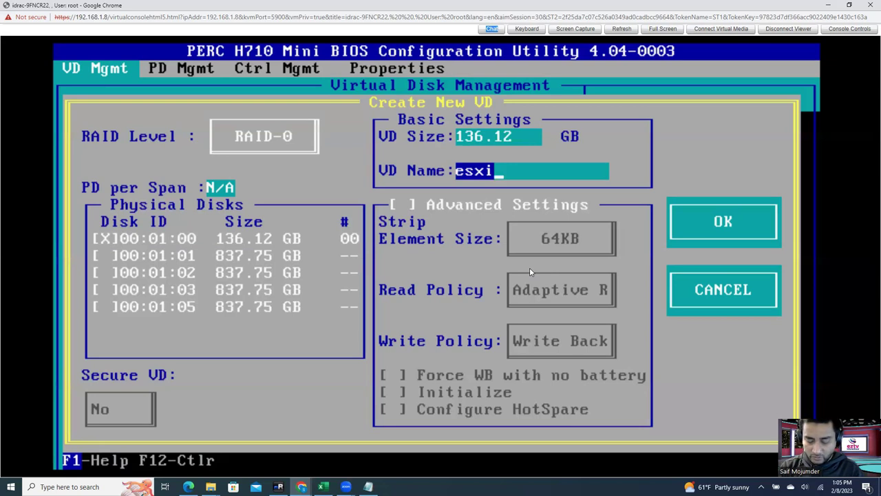
type("0")
type("S")
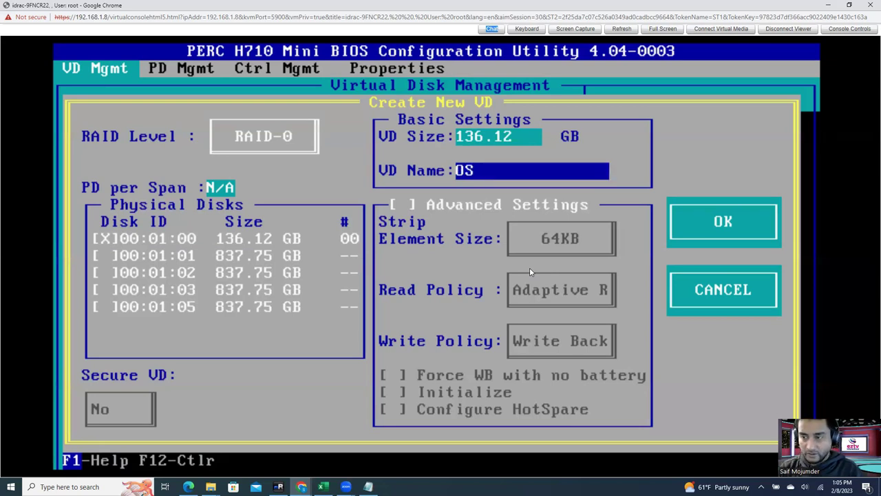
key("Tab")
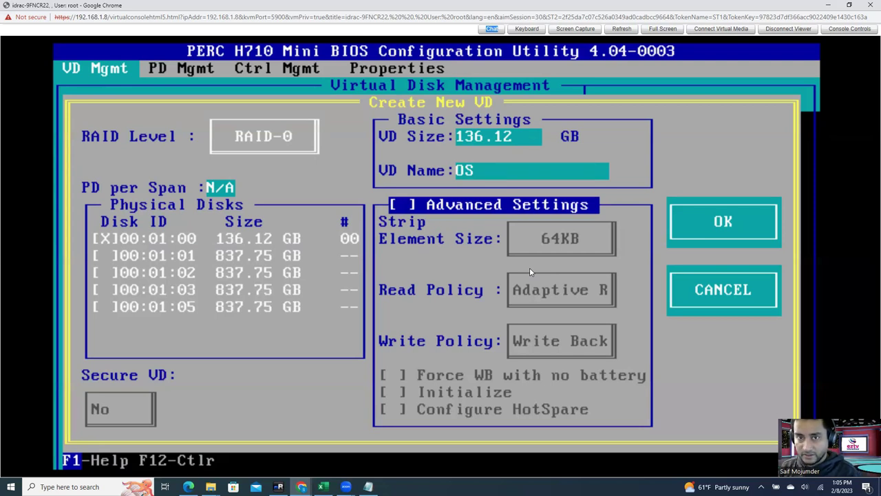
key("Tab")
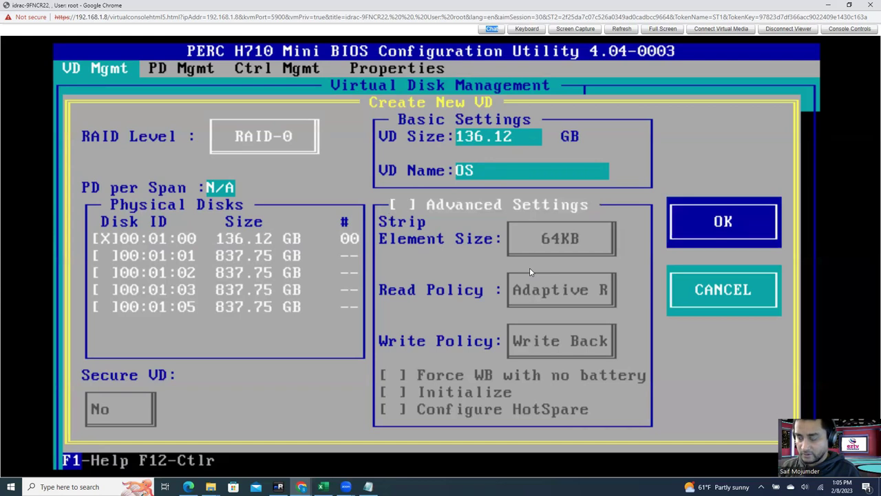
key("Return")
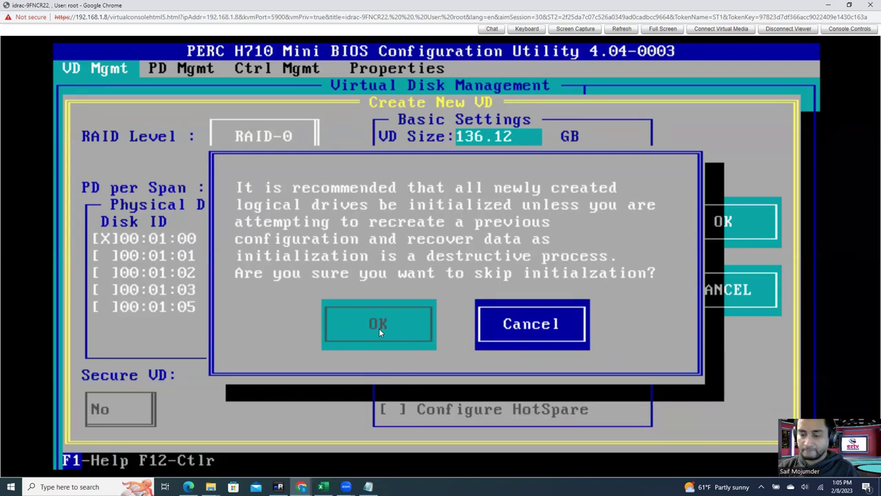
Skip initialization to create the OS disk, then bring up PERC H710 Mini operations
key("Tab")
key("Tab")
key("Tab")
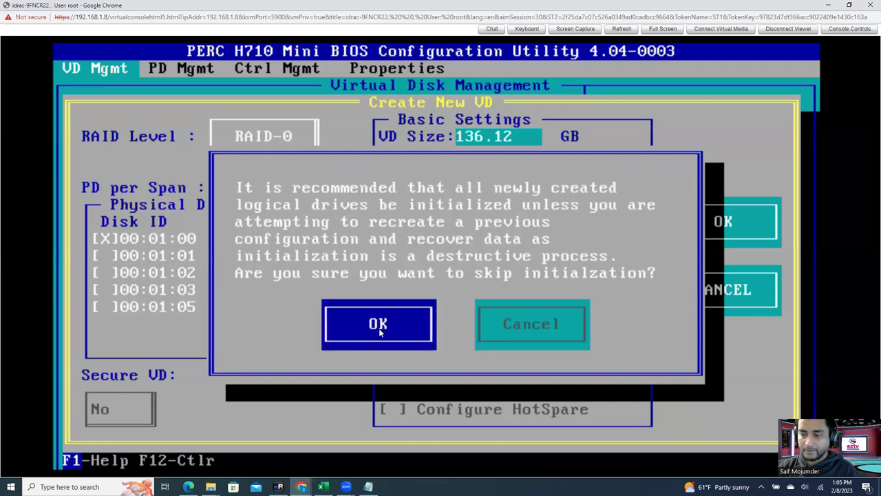
key("Return")
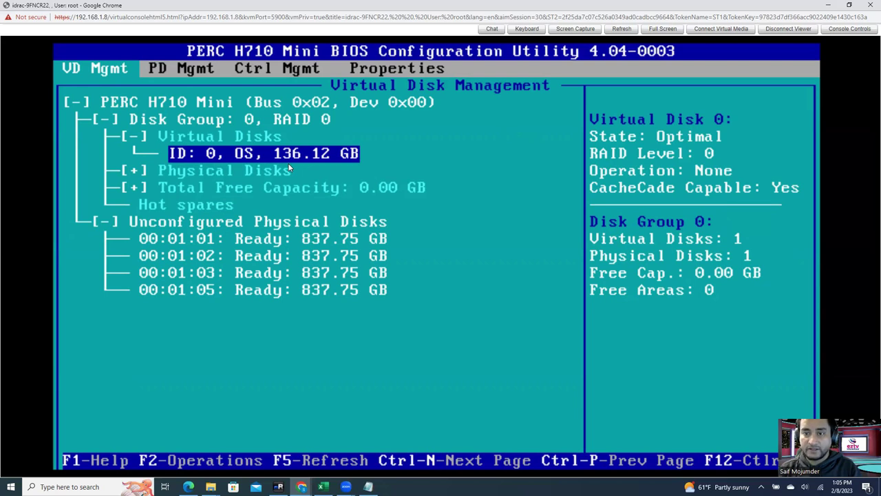
key("Up")
key("Up")
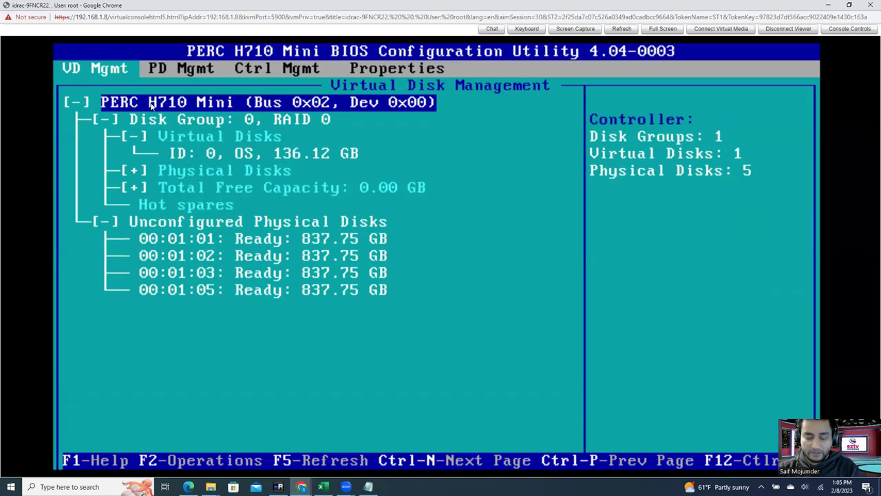
key("F2")
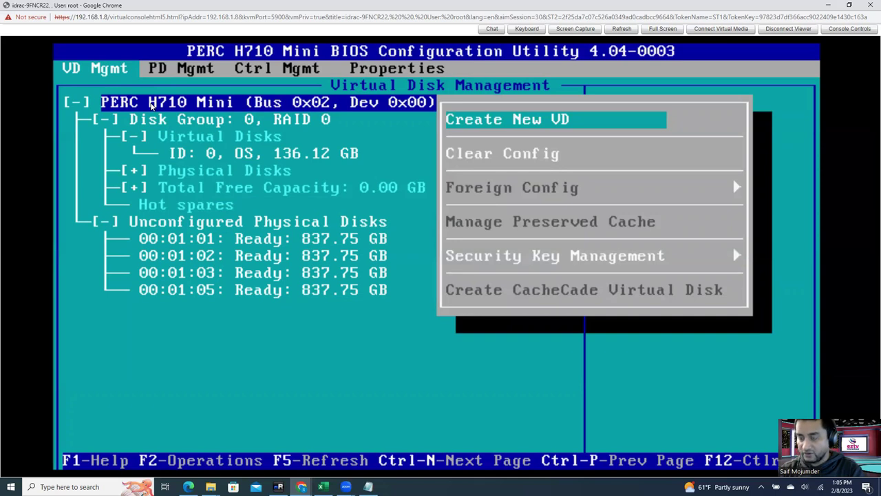
Begin a new virtual disk with RAID level set to RAID-5, ready to pick disks
key("Return")
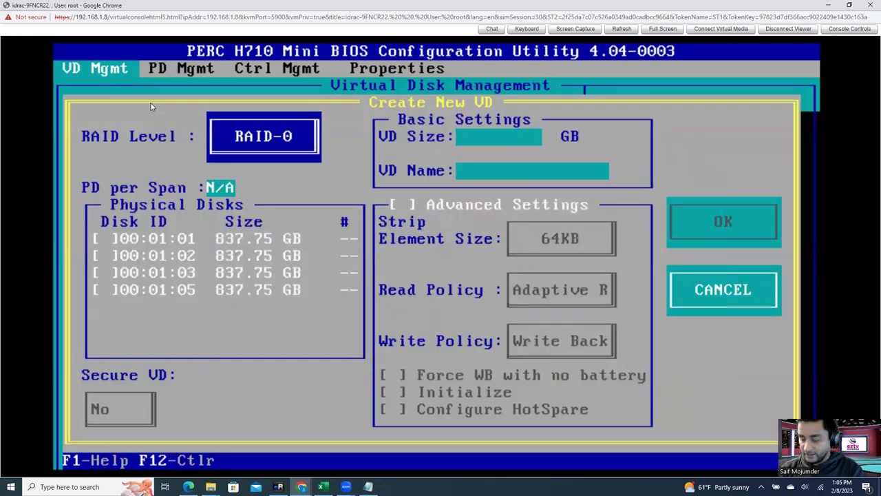
key("Return")
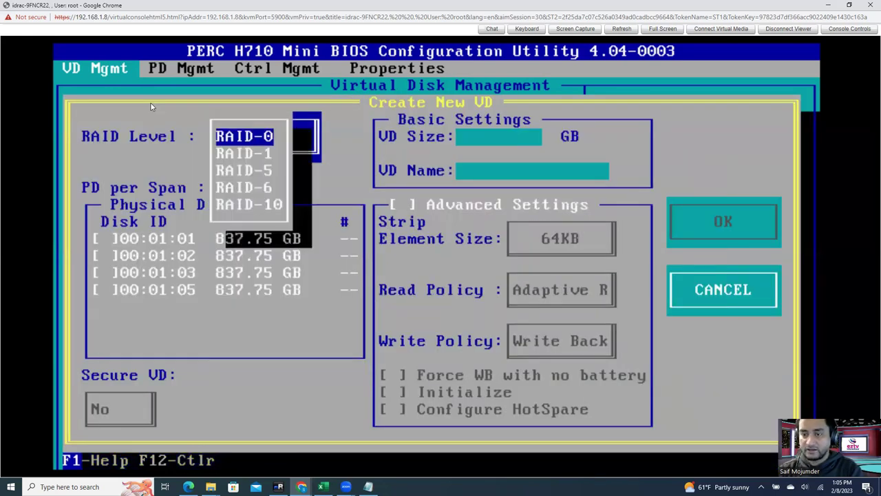
key("Down")
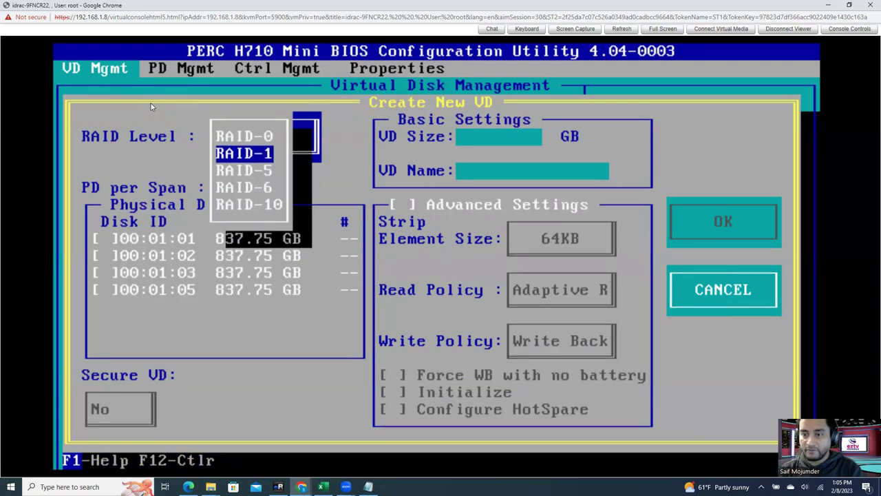
key("Down")
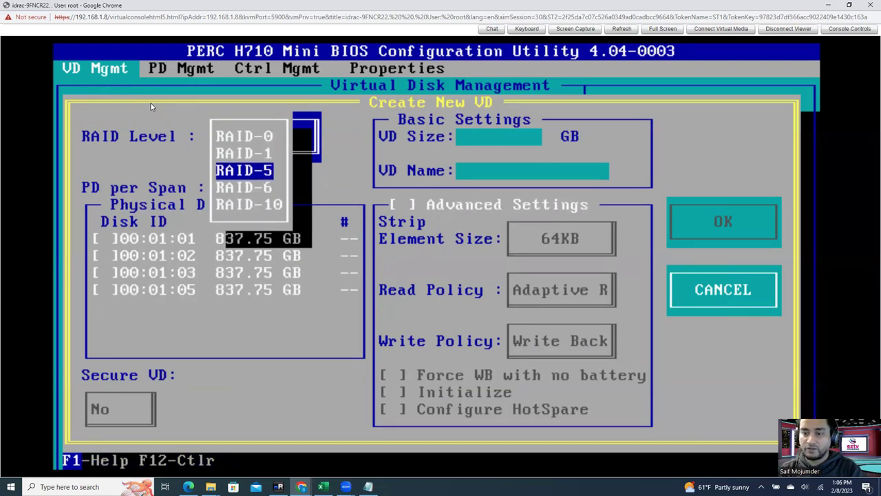
key("Return")
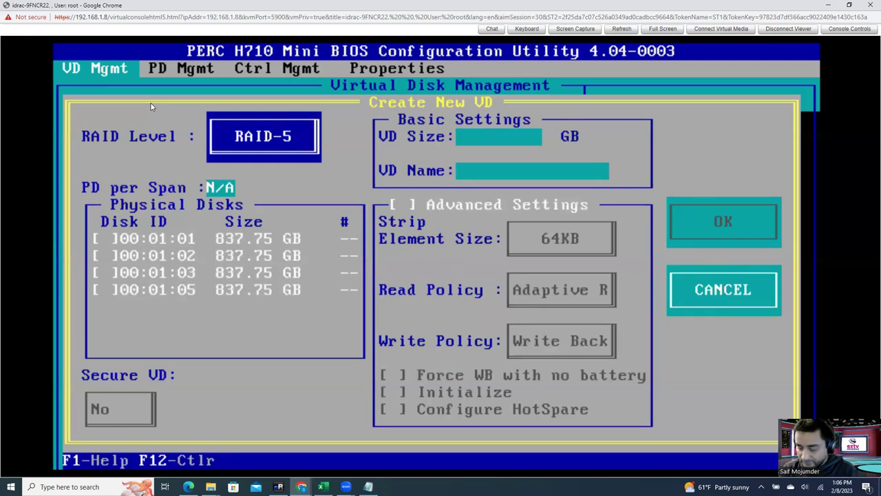
key("Tab")
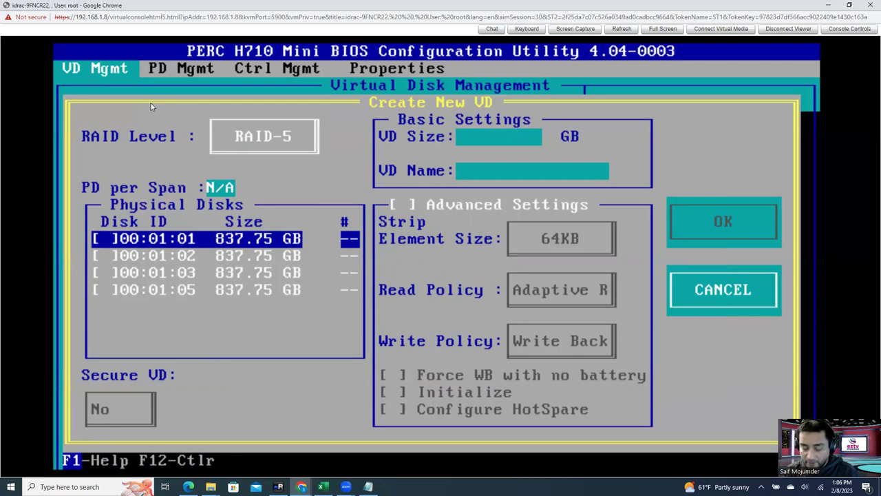
Add all four 837.75 GB disks, name the RAID-5 volume 'datastore', and submit
key("space")
key("space")
key("space")
key("space")
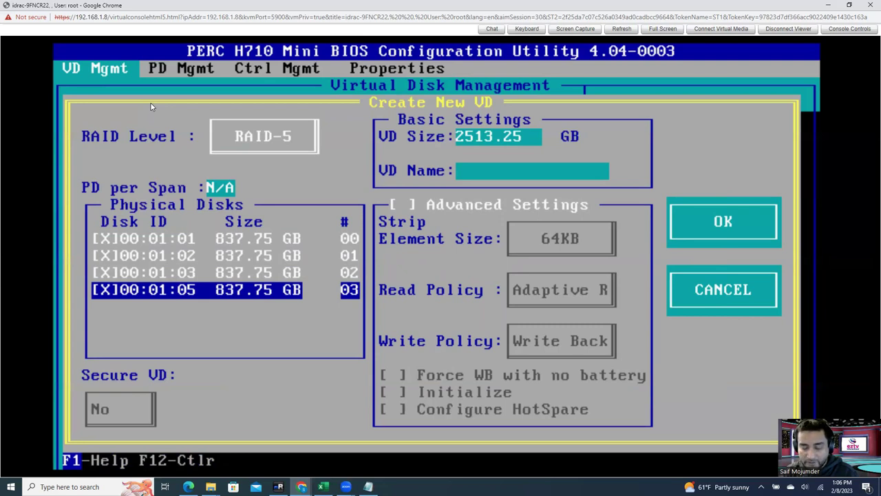
key("Tab")
key("Tab")
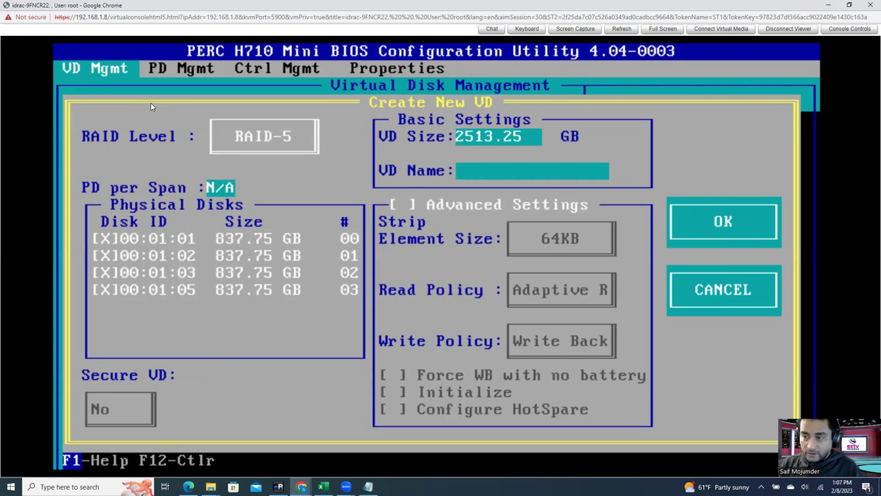
type("h")
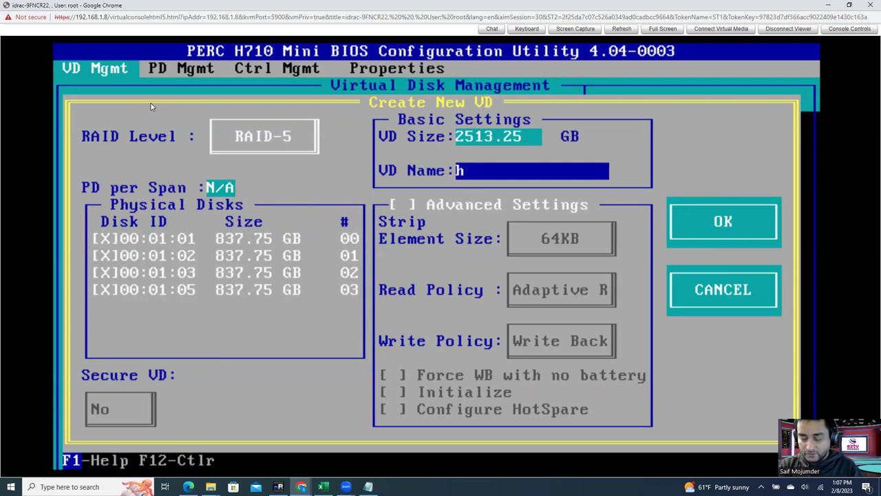
type("ost")
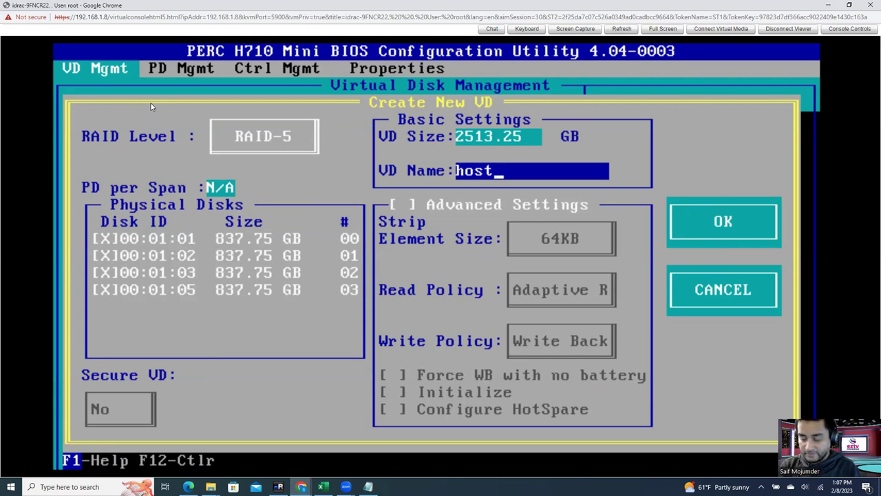
key("BackSpace")
key("BackSpace")
key("BackSpace")
key("BackSpace")
type("da")
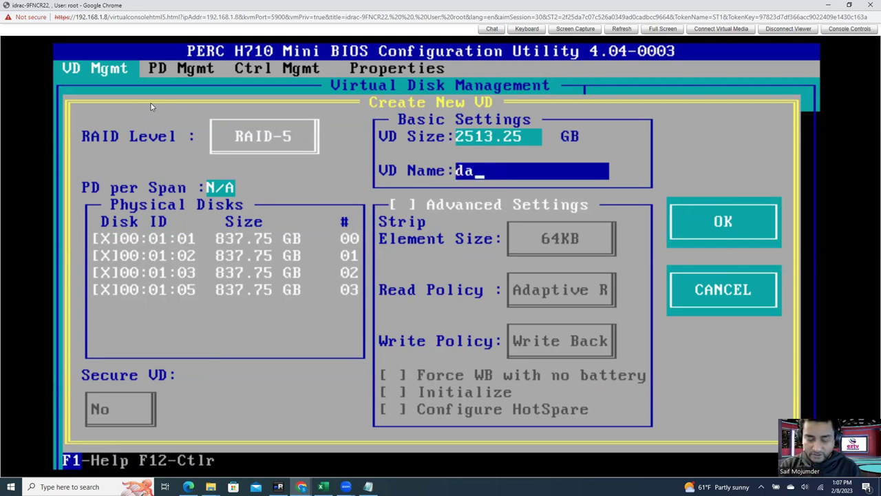
type("tastore")
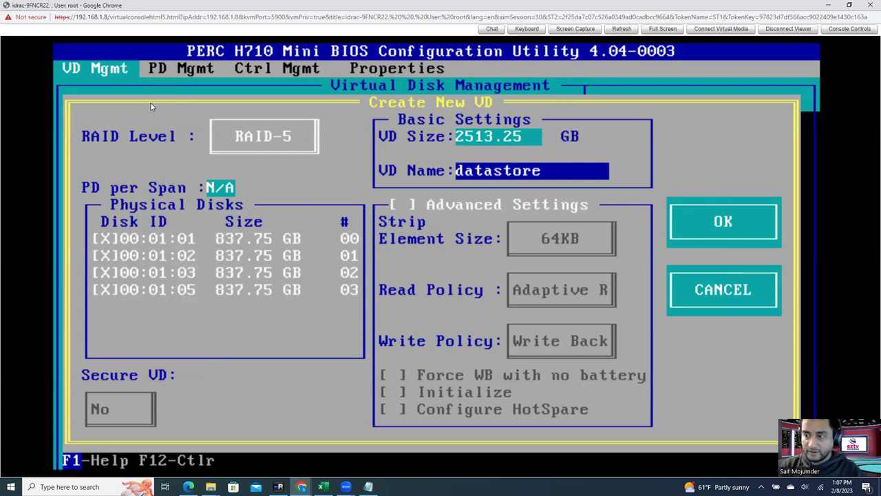
key("Tab")
key("Tab")
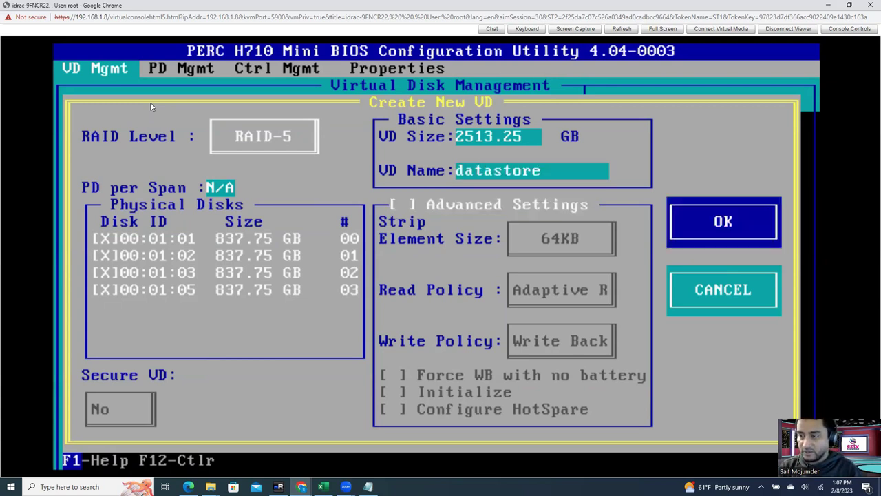
key("Return")
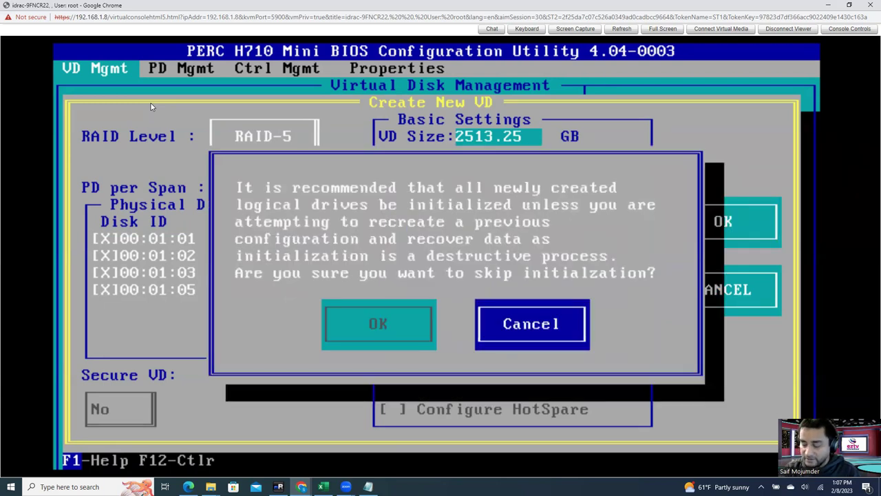
Confirm skipping initialization to create the 2513.25 GB datastore virtual disk
key("Left")
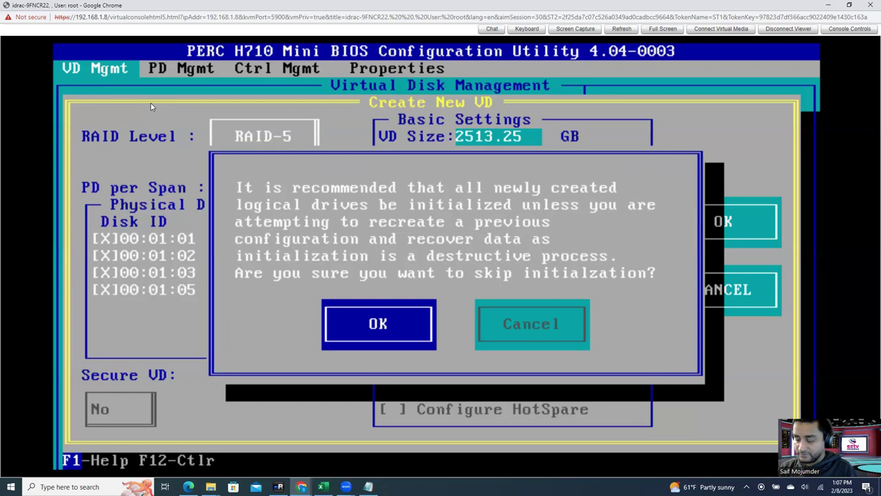
key("Return")
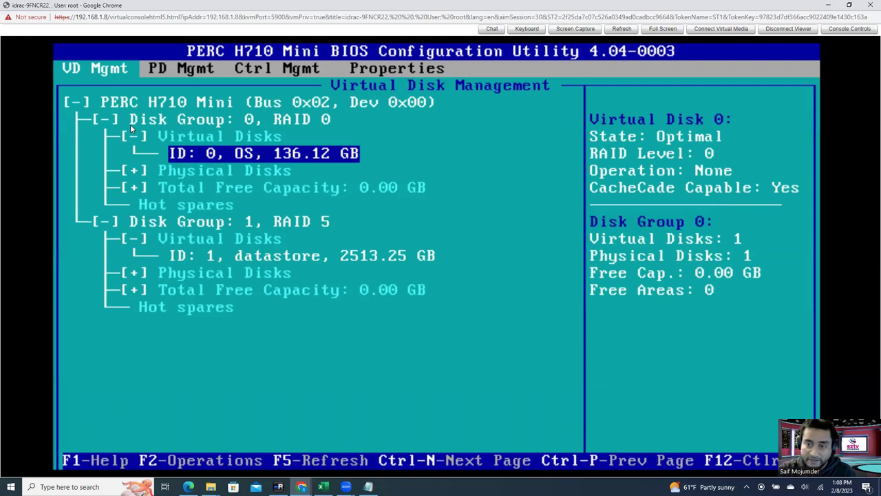
Inspect the new RAID 5 Disk Group 1, then switch to the main iDRAC7 Chrome window
key("Down")
key("Down")
key("Down")
key("Down")
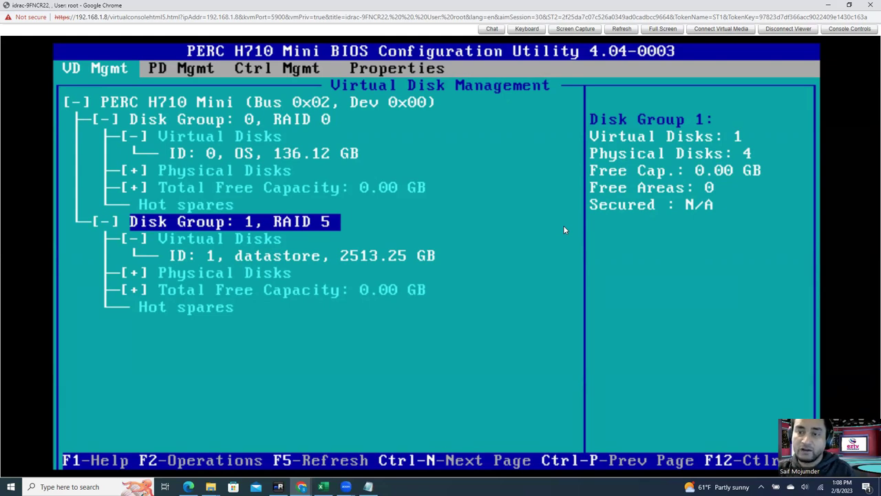
left_click(301, 487)
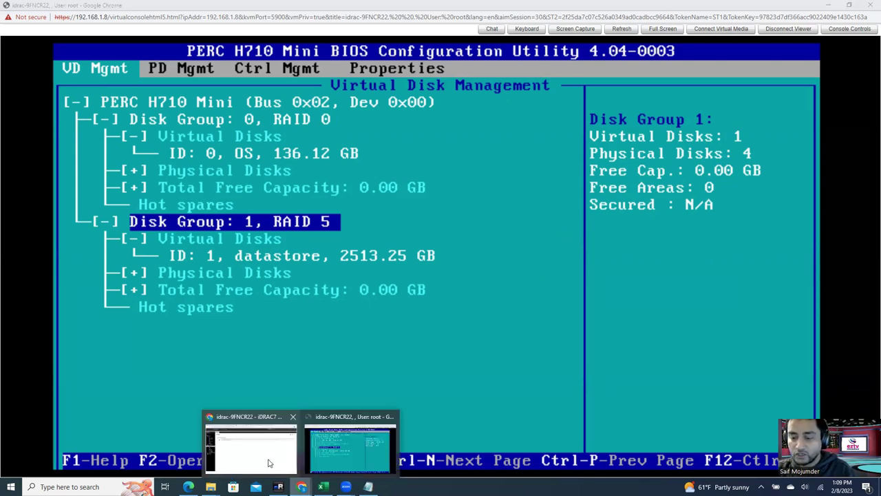
left_click(269, 463)
In a new tab, search Google for a Dell customized ESXi 6.7 download
left_click(766, 7)
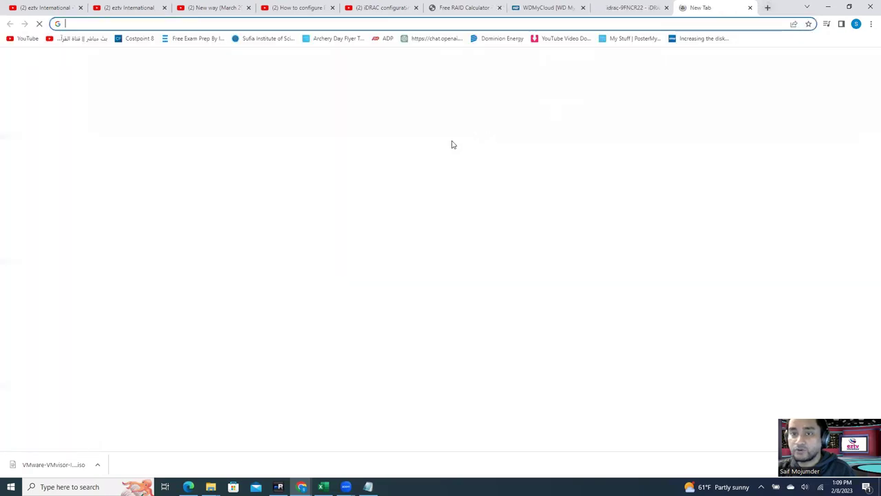
left_click(409, 191)
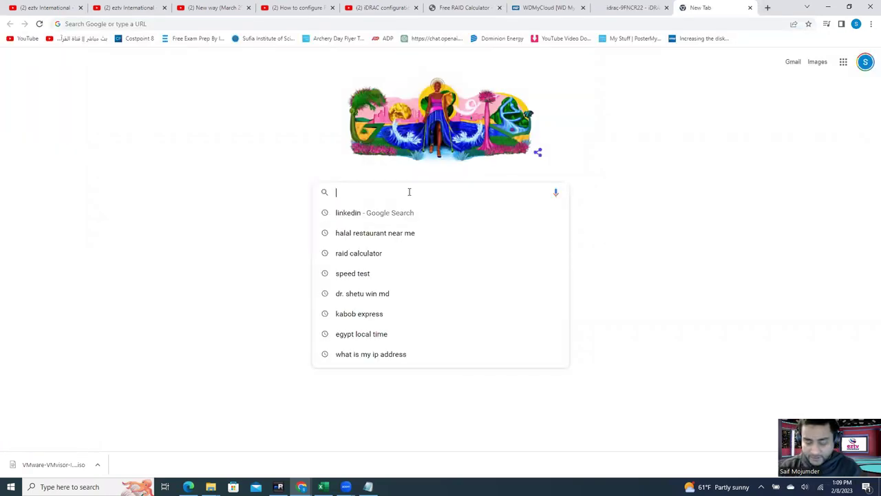
type("i")
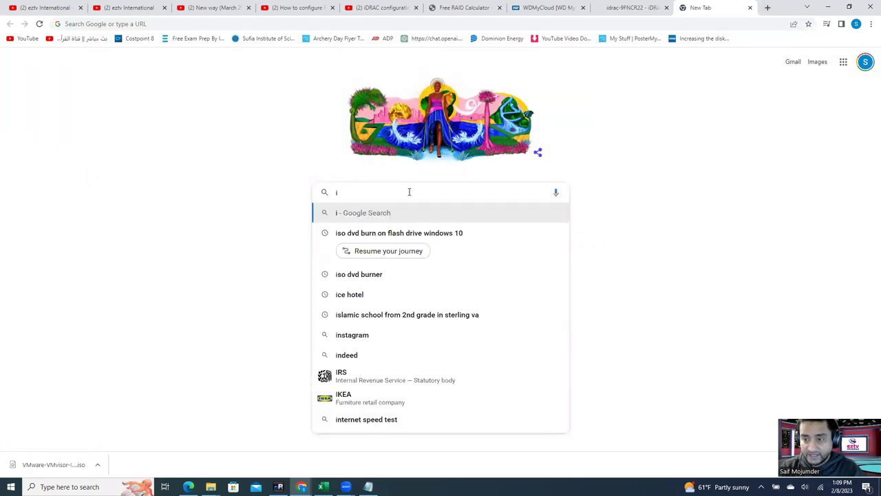
key("BackSpace")
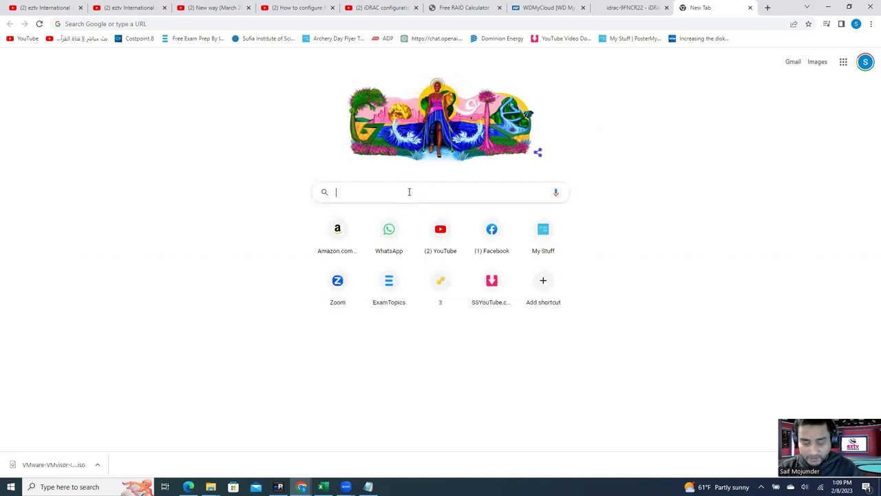
type("esxi ")
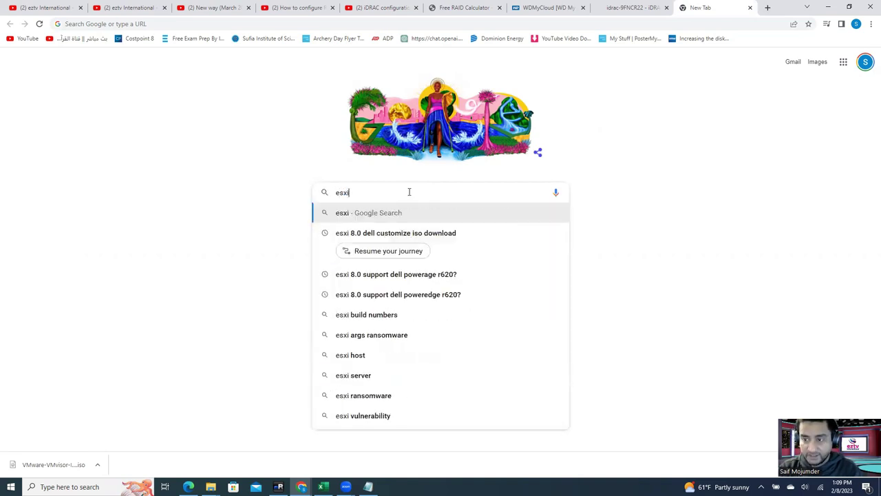
type("67")
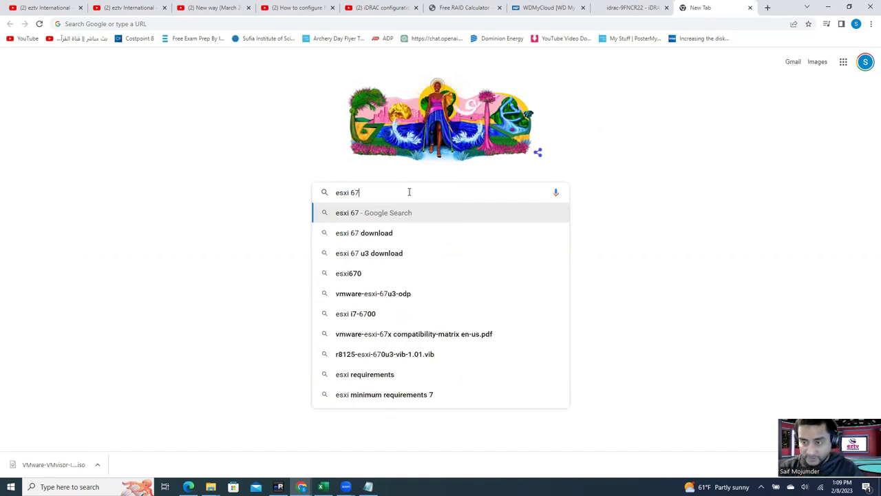
type("del")
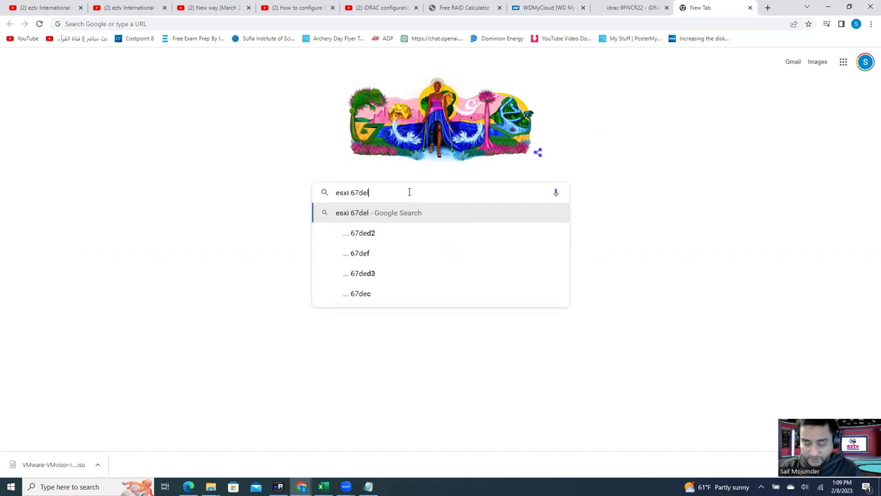
type("customze")
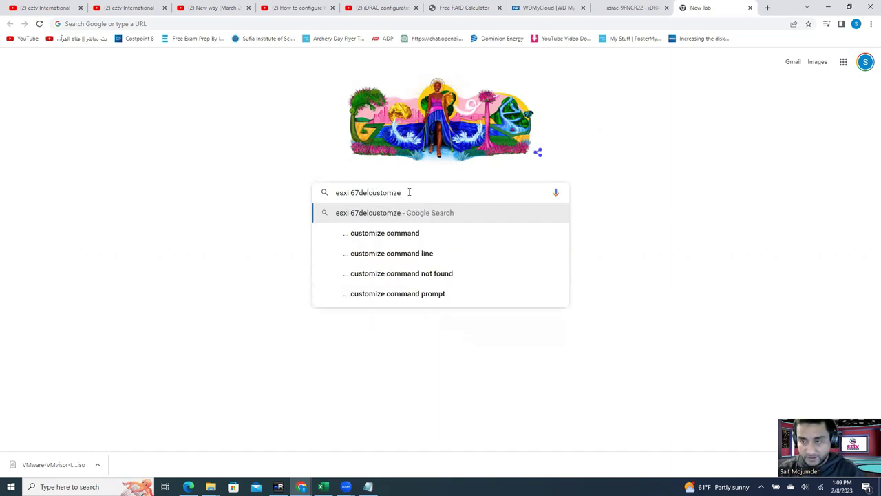
type(" donlod")
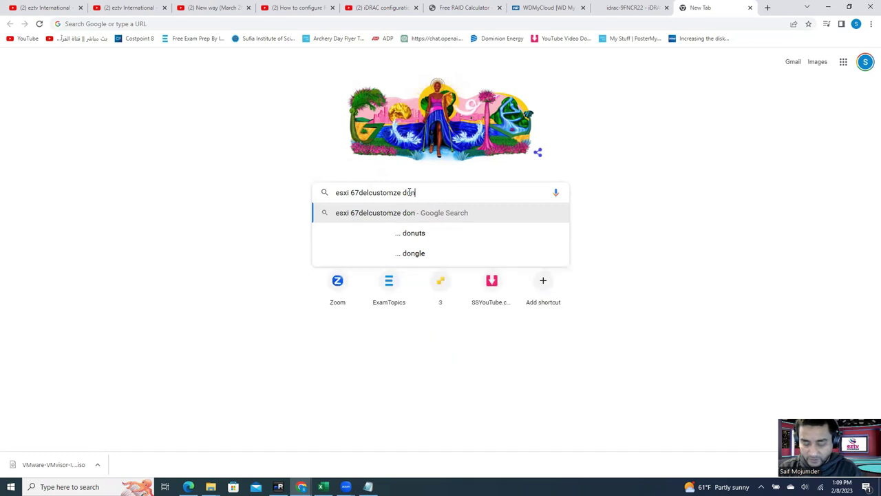
key("Return")
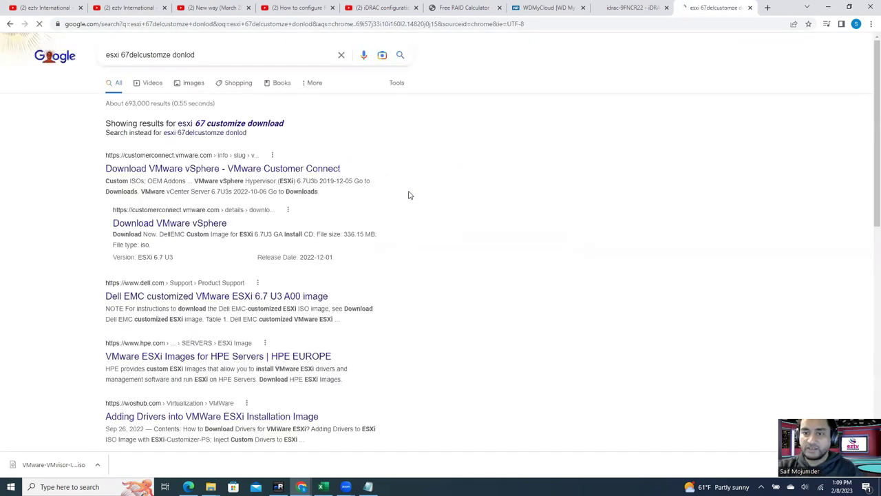
Correct the query to 6.7 and open the Dell EMC PowerEdge ESXi 6.7.x result in a new tab
left_click(125, 55)
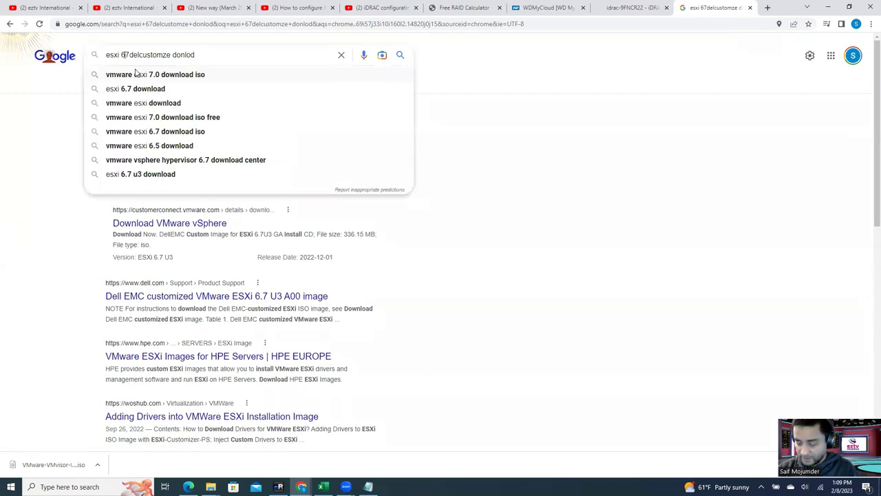
type(".")
key("Return")
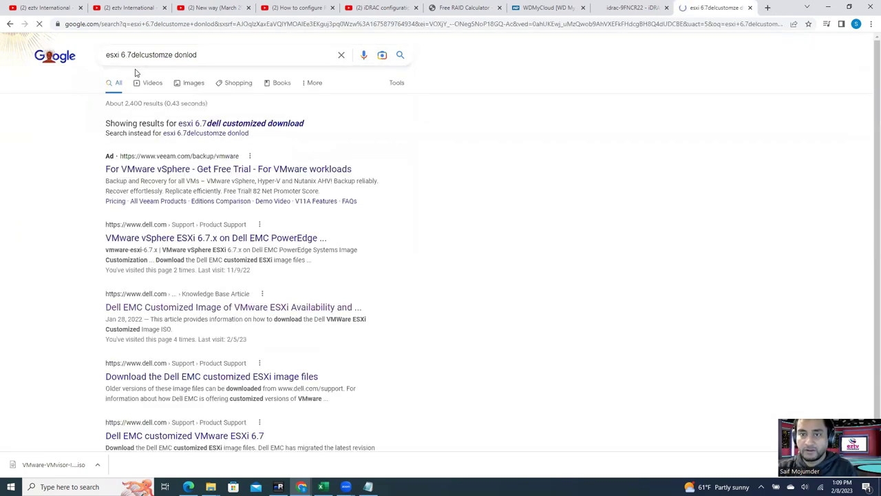
left_click(234, 124)
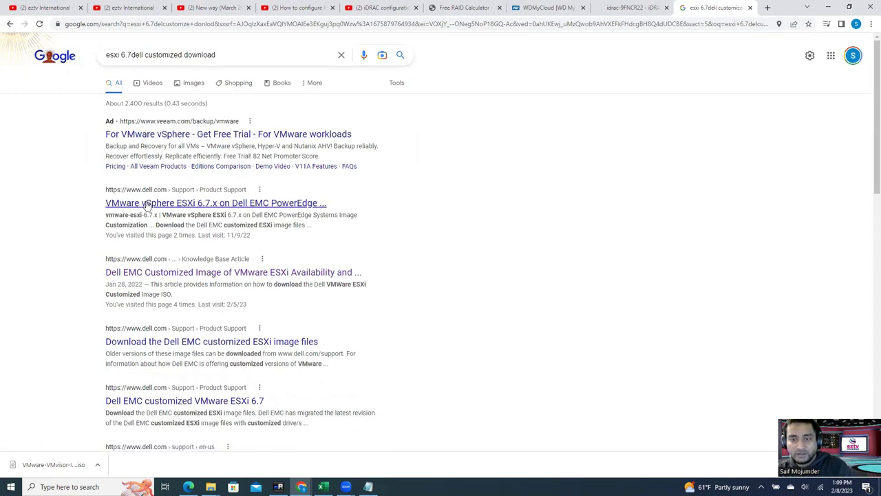
right_click(244, 204)
left_click(262, 209)
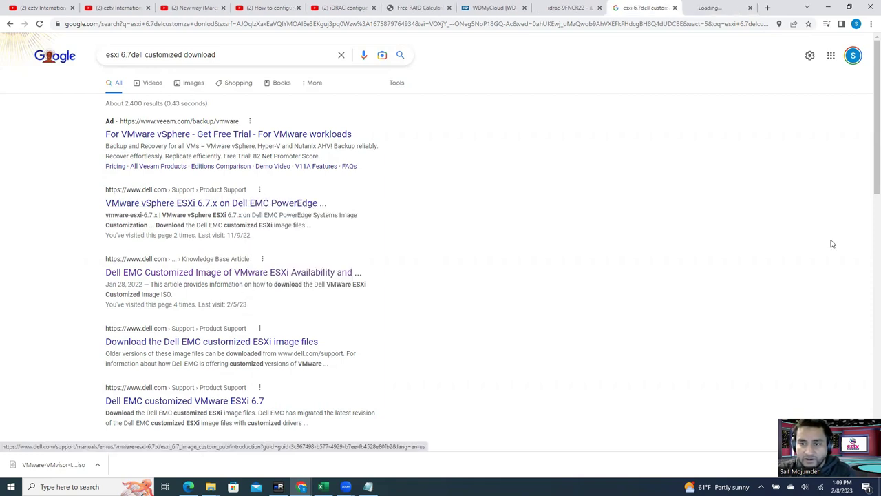
Follow the Dell guide's customized ESXi image download steps to the my.vmware.com link
left_click(719, 8)
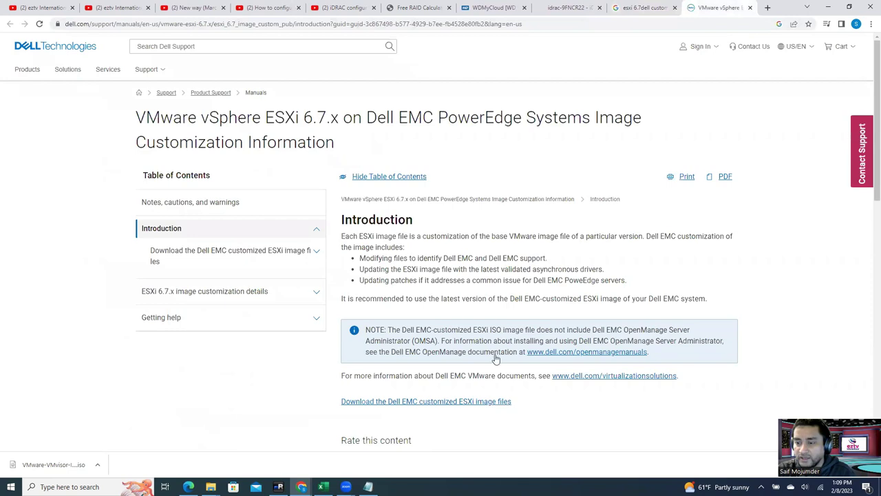
scroll(518, 280, "down", 3)
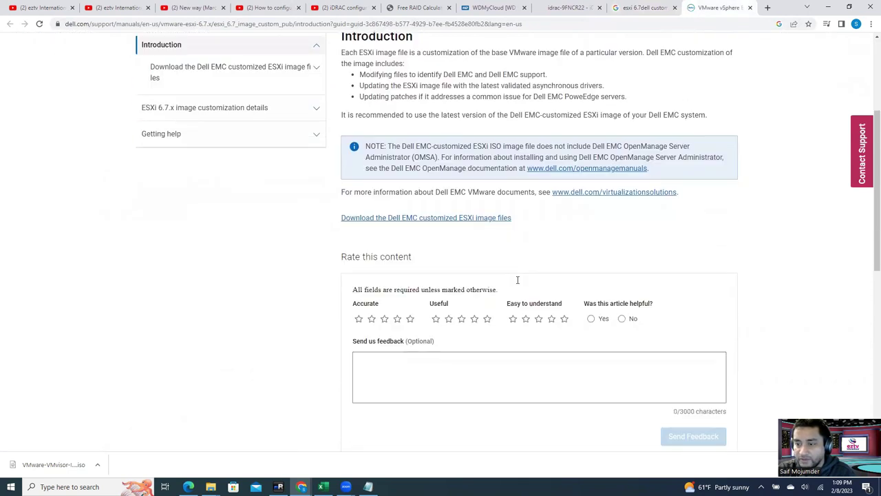
left_click(418, 219)
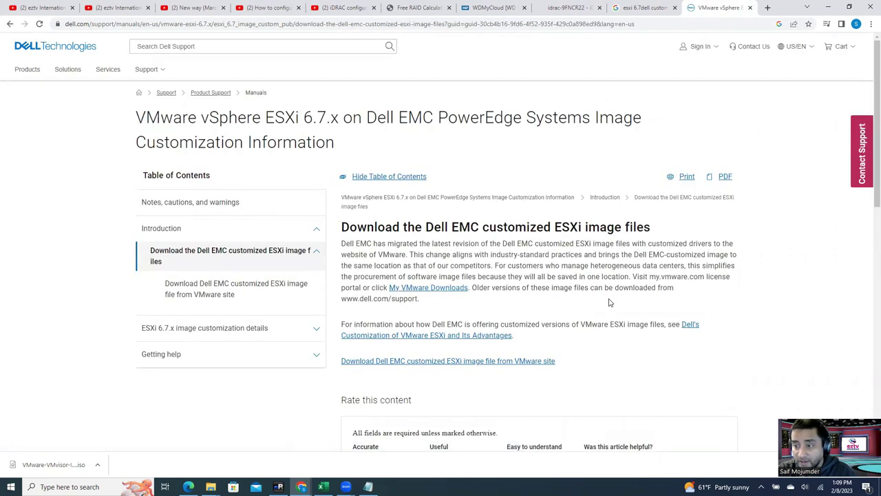
scroll(608, 302, "down", 1)
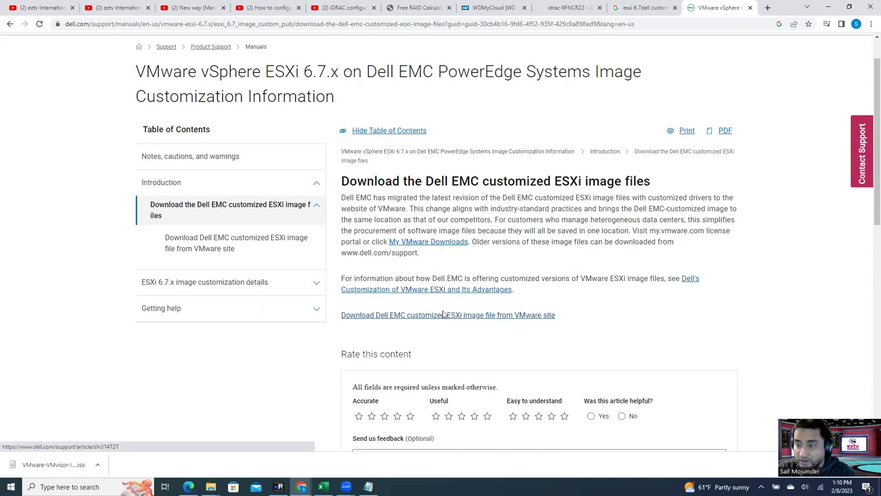
left_click(443, 314)
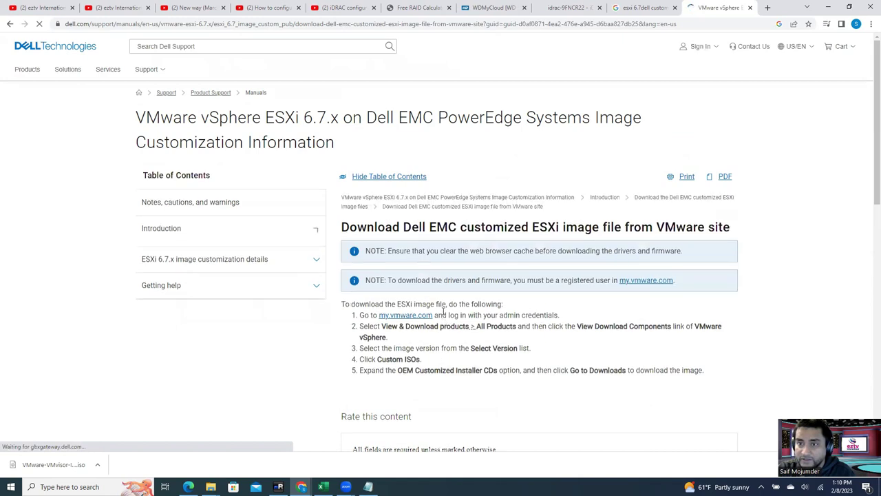
left_click(402, 316)
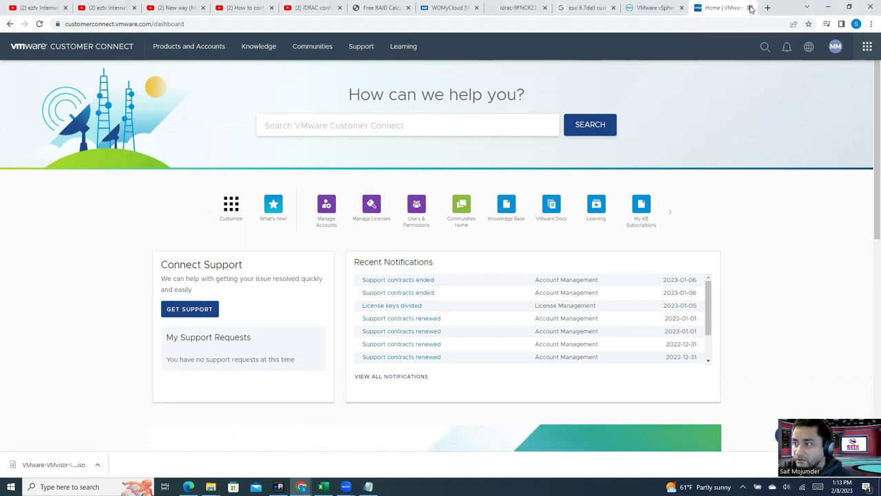
Close the Customer Connect tab, reopen my.vmware.com, and return to the Dell ESXi instructions page
left_click(751, 7)
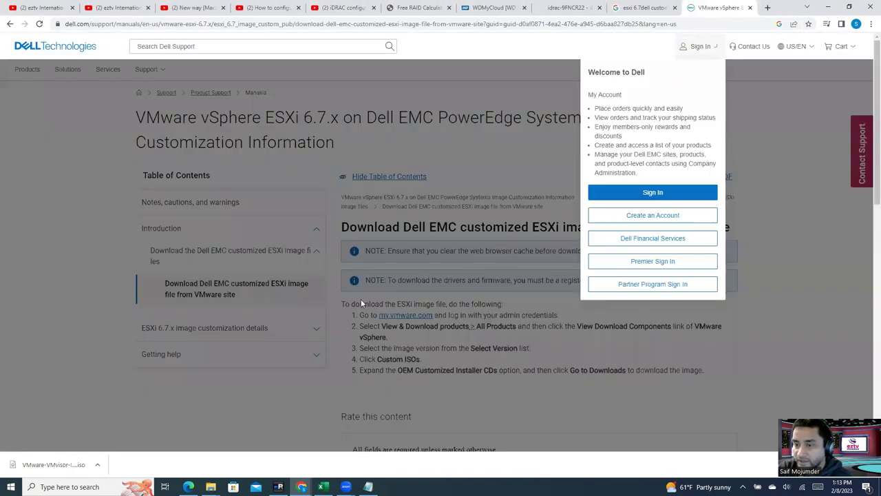
left_click(417, 315)
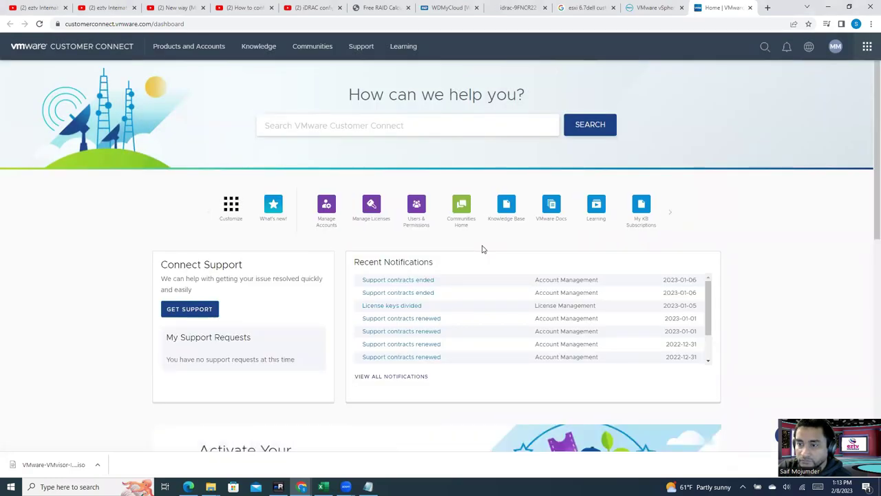
scroll(467, 352, "down", 3)
scroll(386, 434, "down", 6)
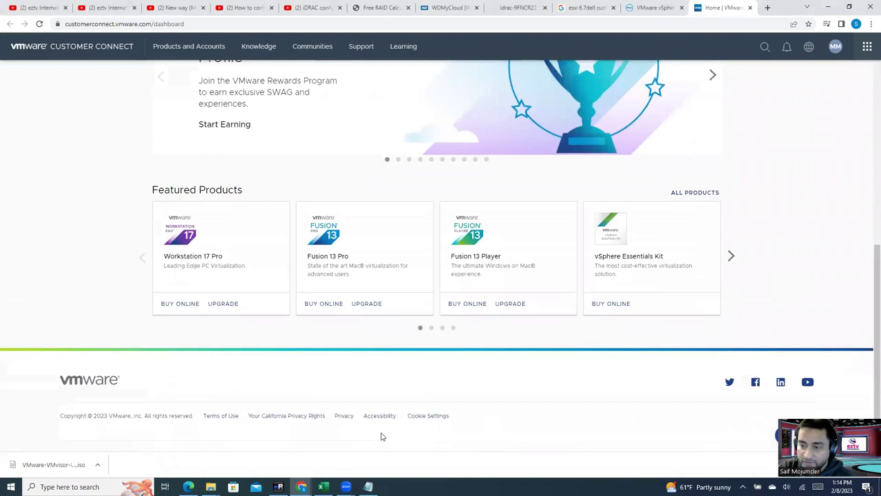
scroll(380, 428, "up", 10)
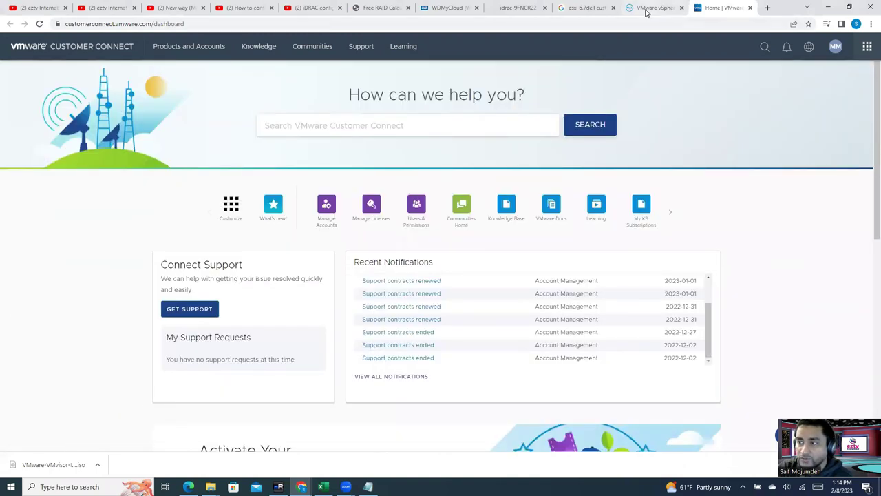
left_click(647, 8)
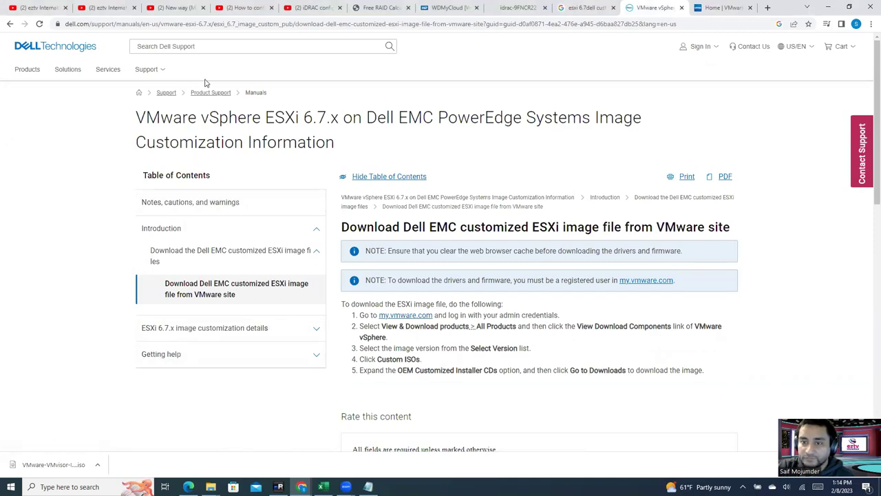
Paste 'ESXi 6.7' into the portal search and choose the 'vmware vsphere hypervisor esxi 6 7 download' suggestion
left_click_drag(269, 116, 328, 112)
key("ctrl+c")
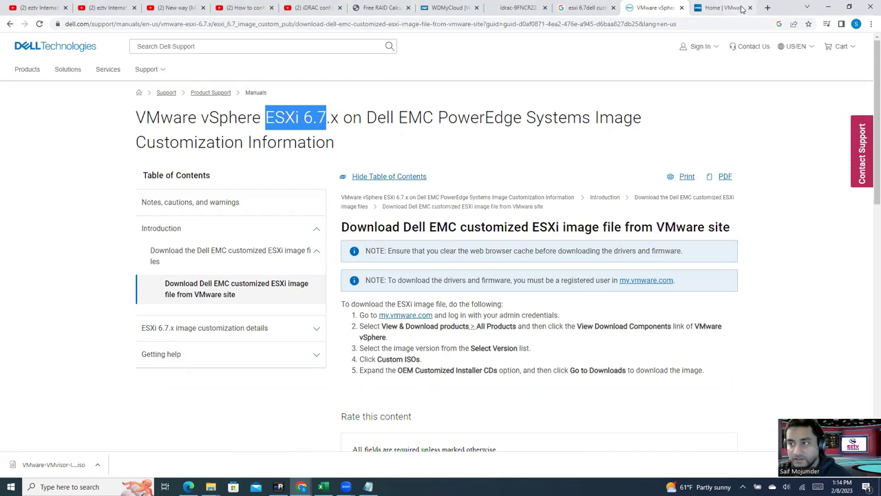
left_click(729, 8)
left_click(334, 126)
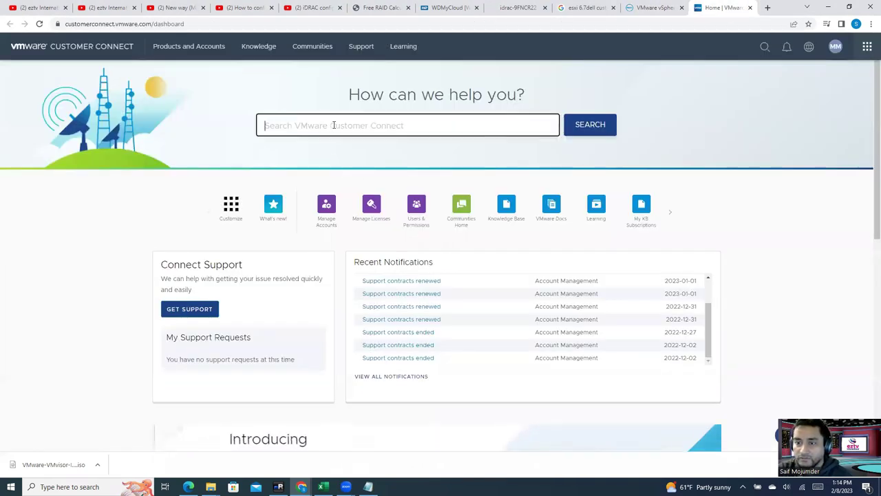
key("ctrl+v")
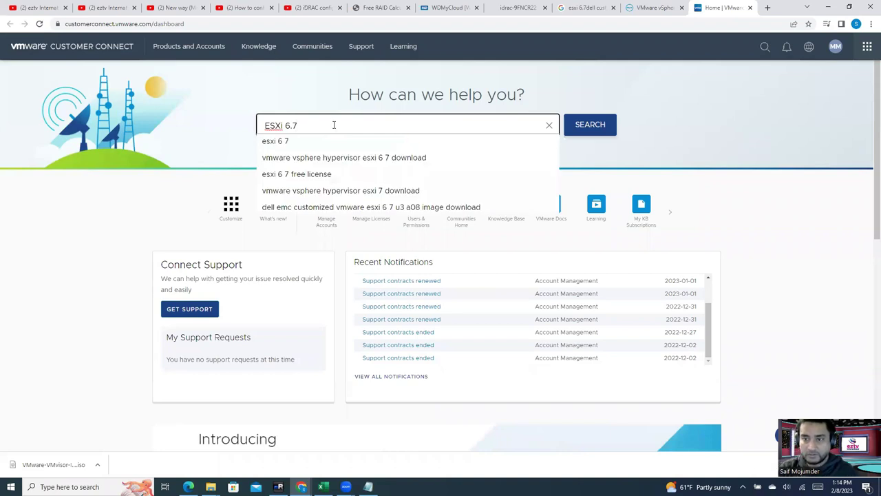
left_click(353, 162)
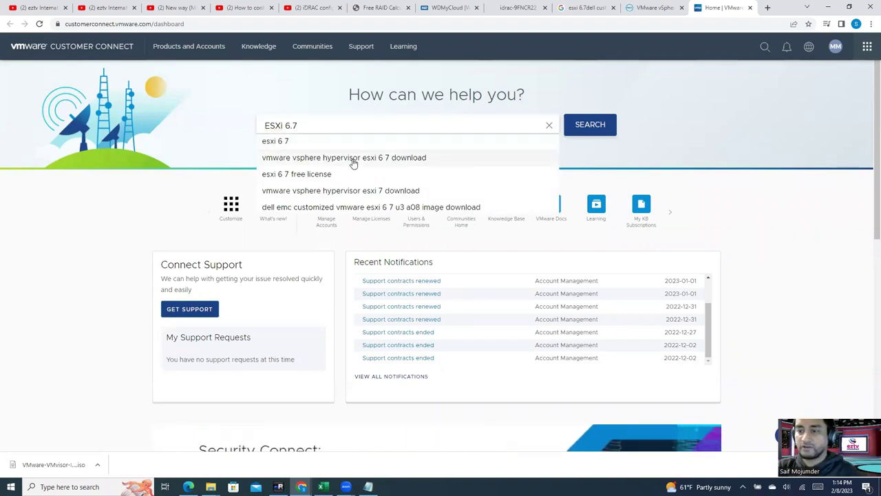
left_click(353, 163)
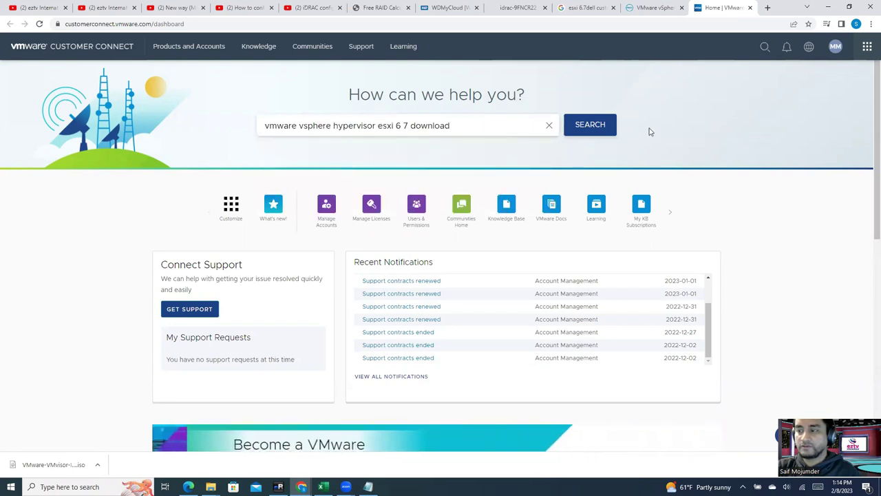
Run the search and open the VMware vSphere Hypervisor (ESXi) 6.7U3b download result
left_click(590, 131)
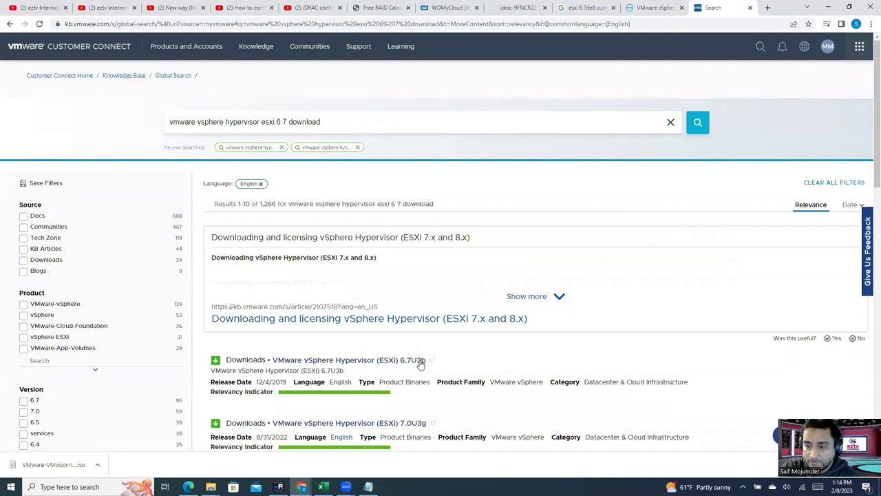
scroll(427, 384, "down", 1)
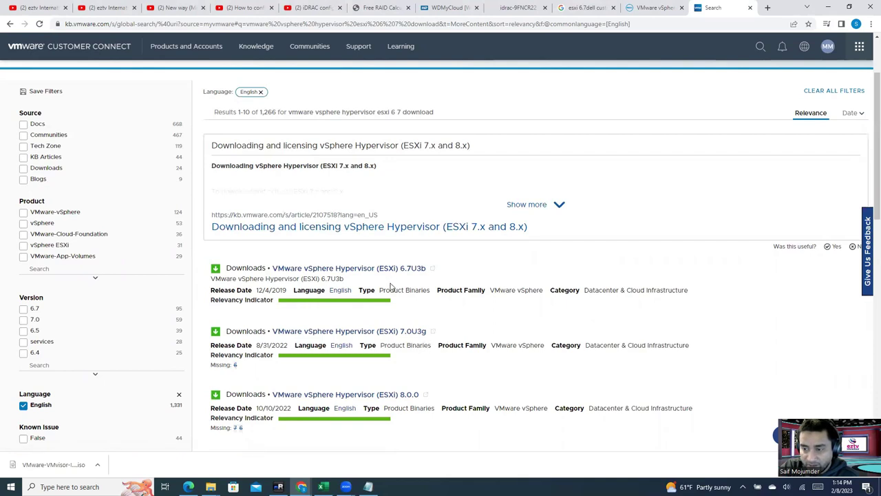
left_click(389, 269)
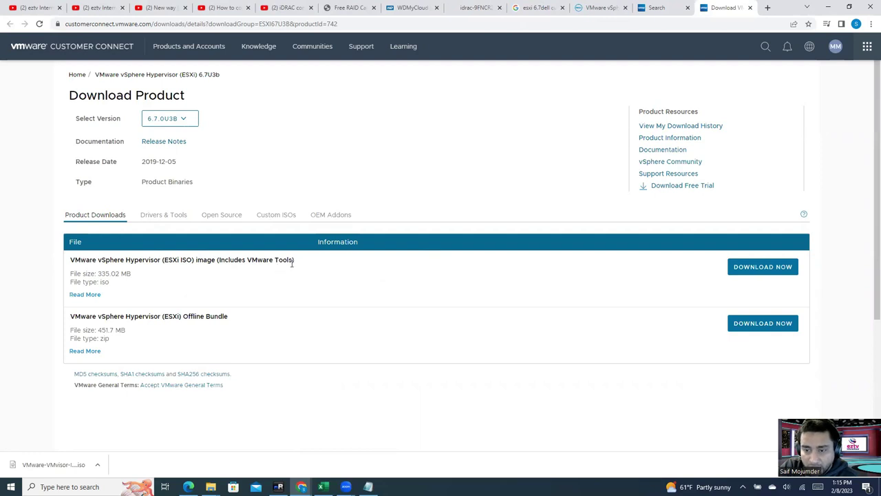
Keep version 6.7.0U3b and expand OEM Customized Installer CDs on the Custom ISOs tab
double_click(104, 282)
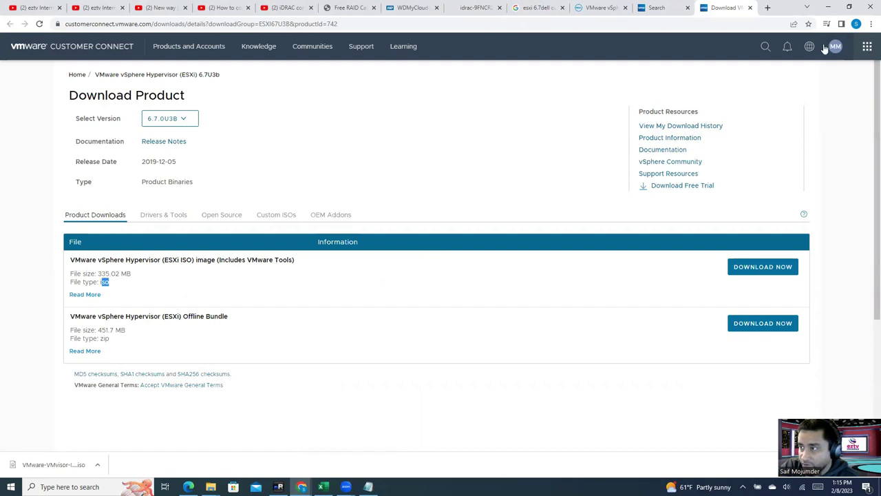
left_click(184, 127)
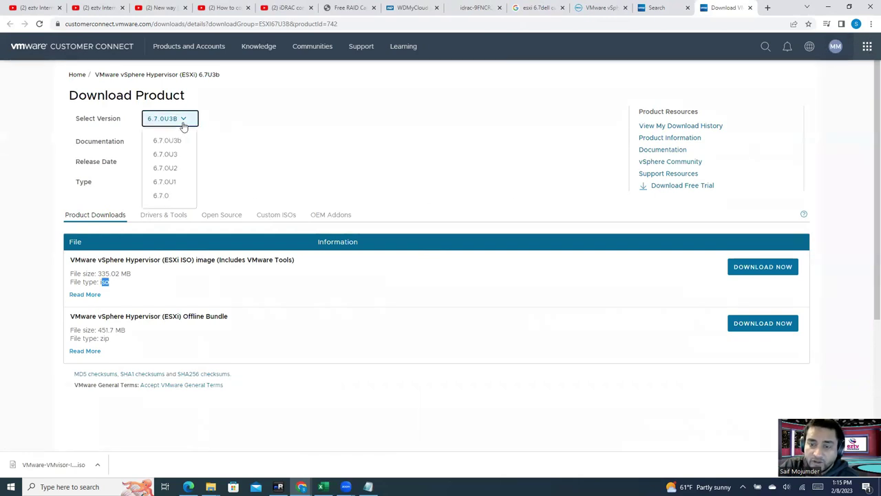
left_click(183, 121)
left_click(183, 123)
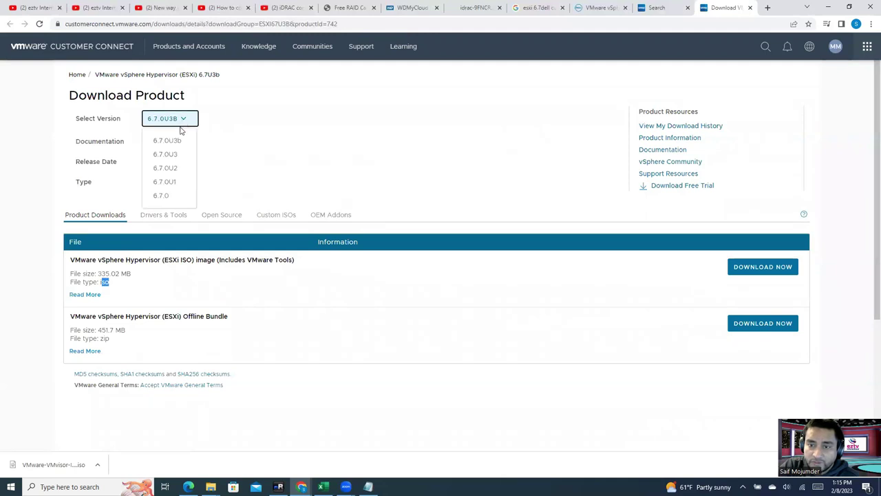
left_click(283, 118)
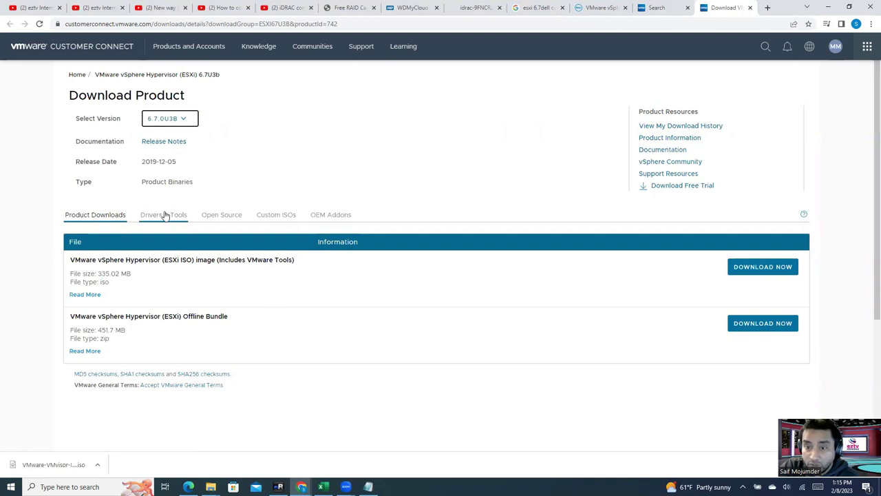
left_click(273, 217)
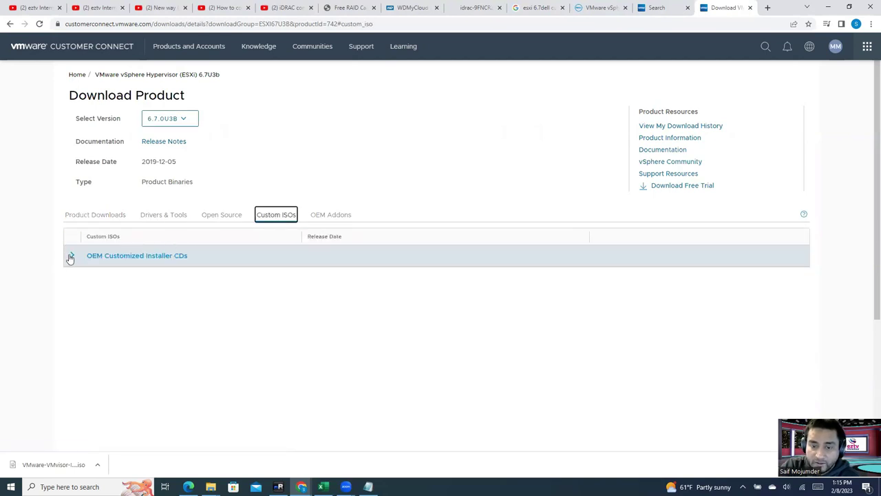
left_click(72, 257)
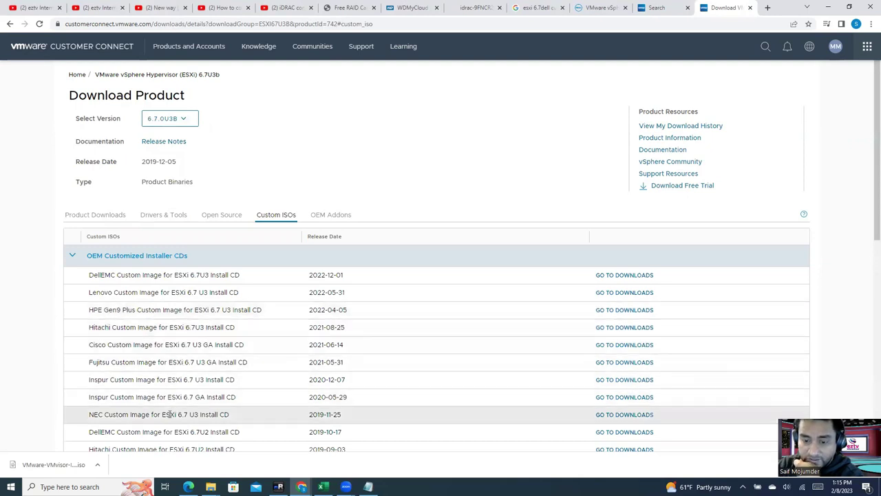
scroll(169, 413, "down", 2)
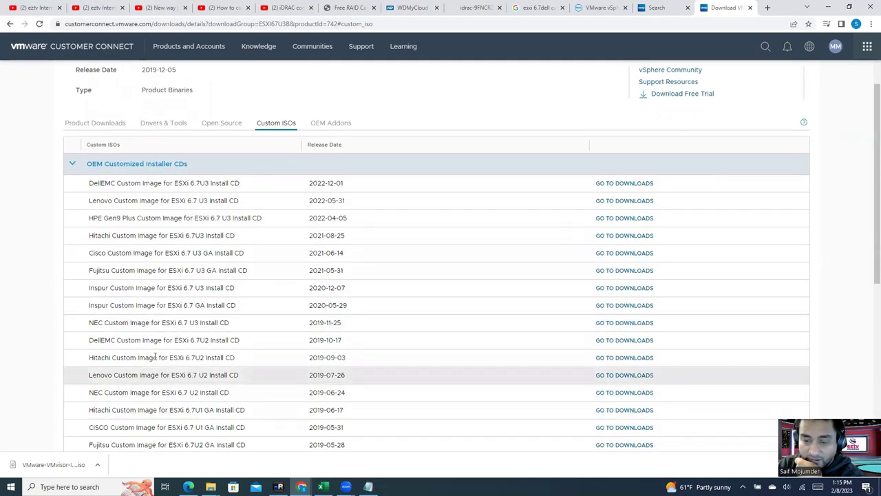
scroll(172, 339, "up", 2)
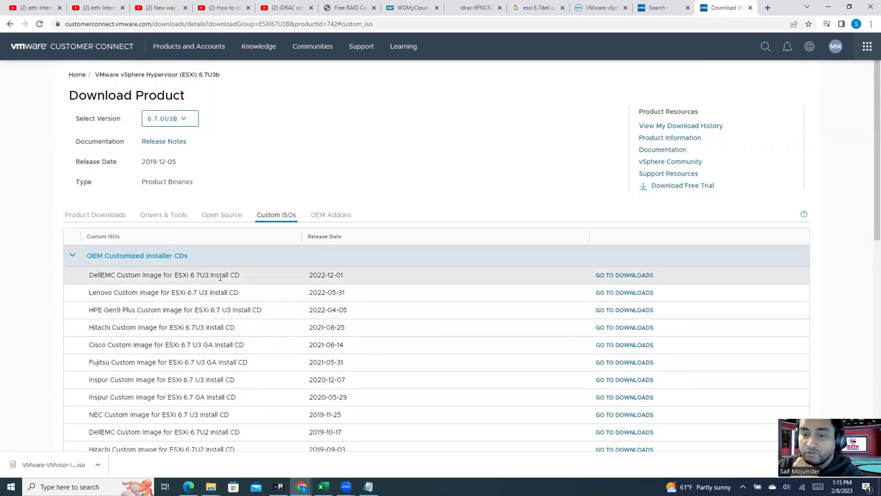
Start downloading the DellEMC custom ESXi 6.7U3 ISO, then switch to the iDRAC virtual console
left_click(638, 279)
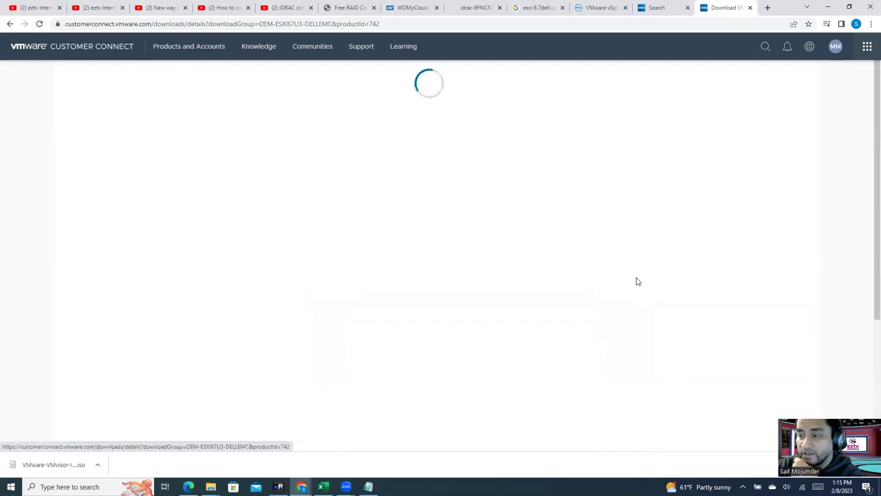
left_click(741, 279)
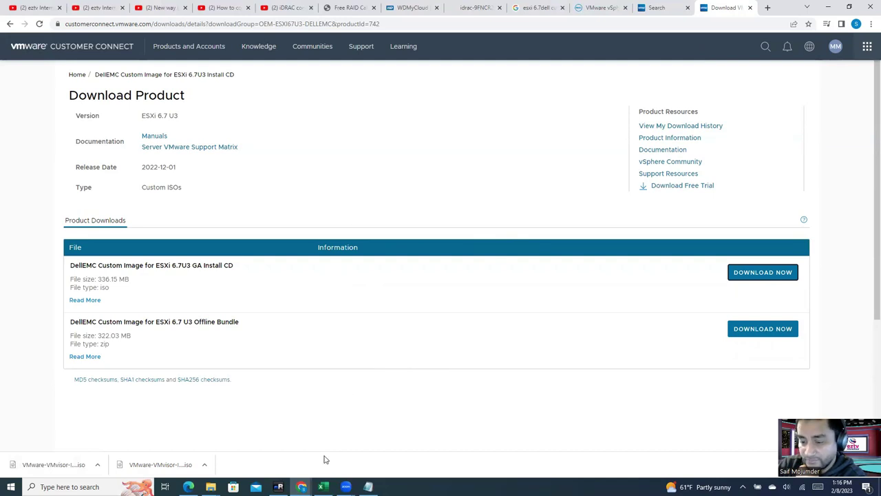
mouse_move(302, 487)
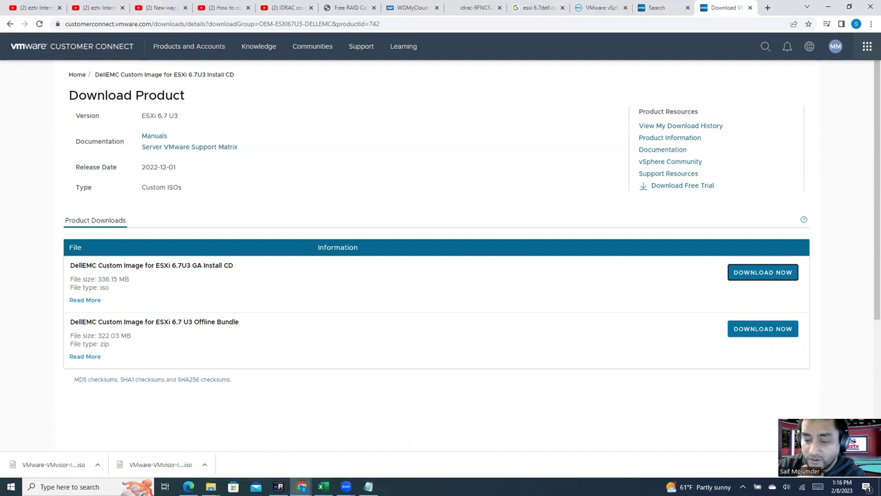
key("alt+Tab")
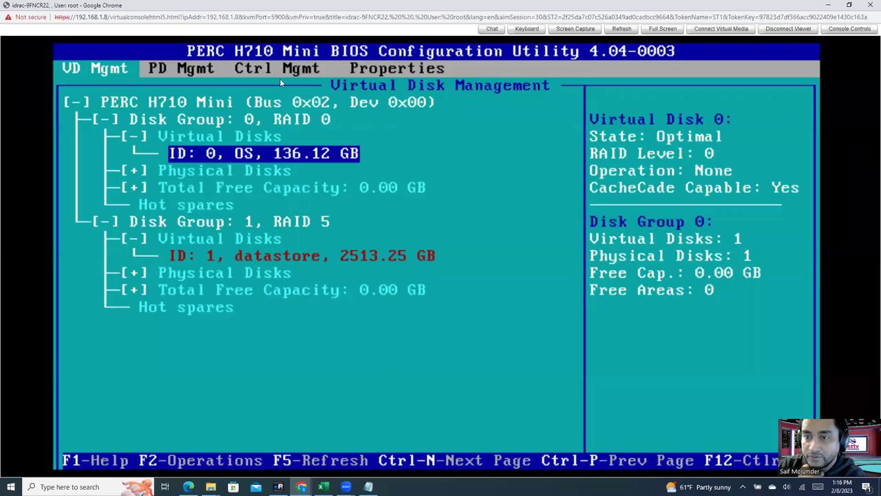
Connect virtual media and move the Virtual Media dialog into view
left_click(718, 33)
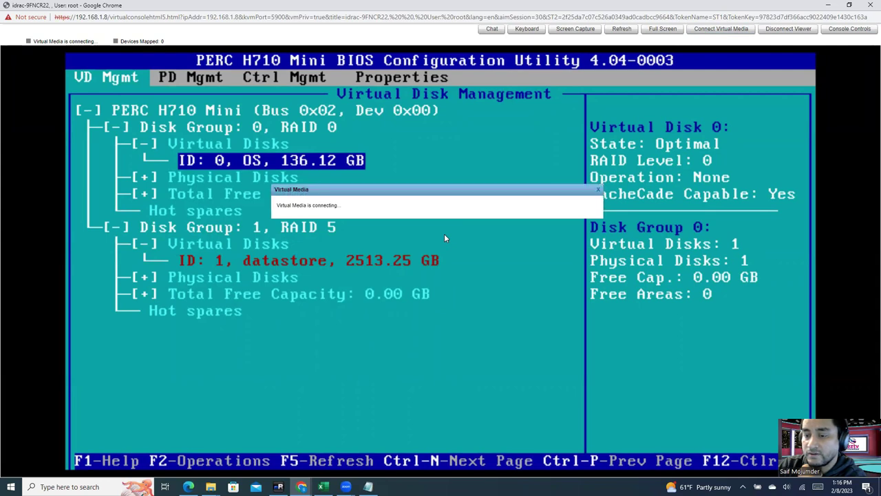
left_click_drag(425, 191, 501, 121)
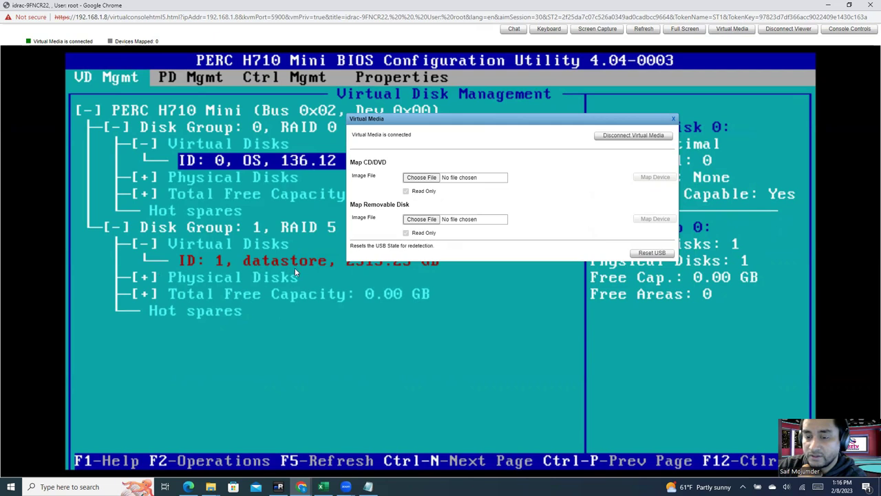
left_click_drag(494, 124, 229, 107)
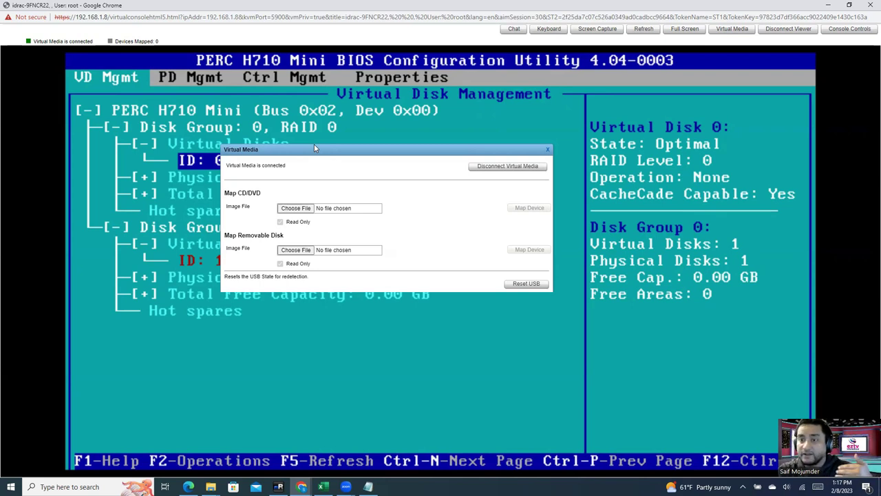
left_click_drag(314, 146, 321, 132)
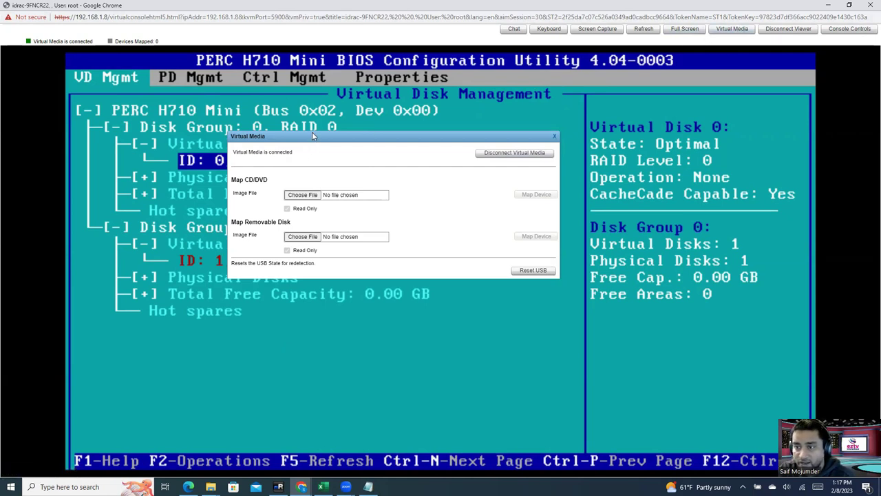
Map the A19 ESXi 6.7.0 update03 ISO from Downloads as the virtual CD/DVD, then close the dialog
left_click(294, 196)
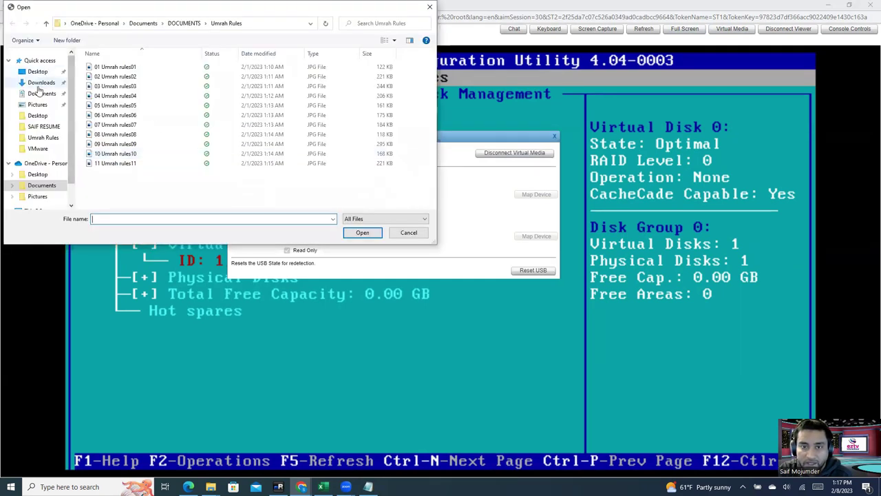
left_click(42, 82)
left_click_drag(201, 57, 335, 59)
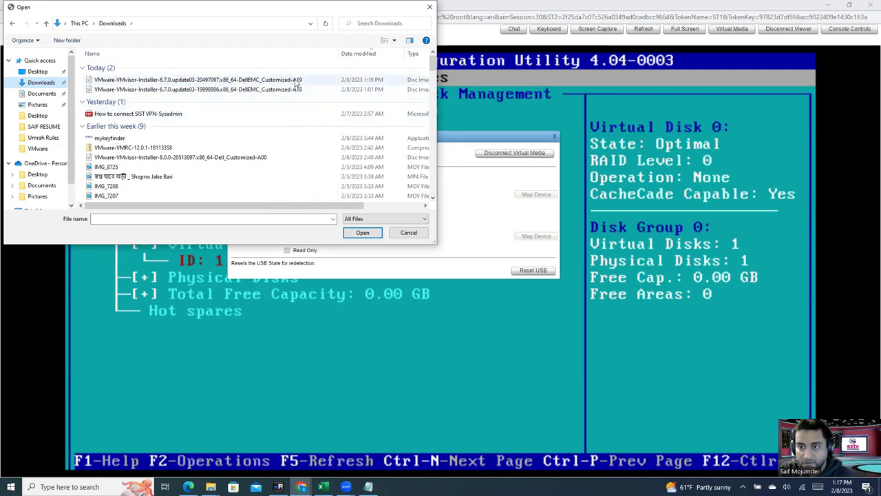
left_click(207, 81)
left_click(363, 234)
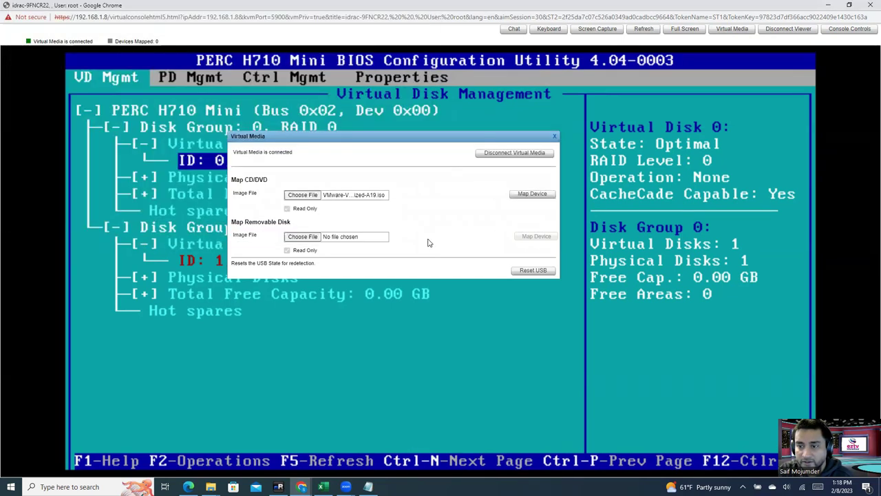
left_click(527, 195)
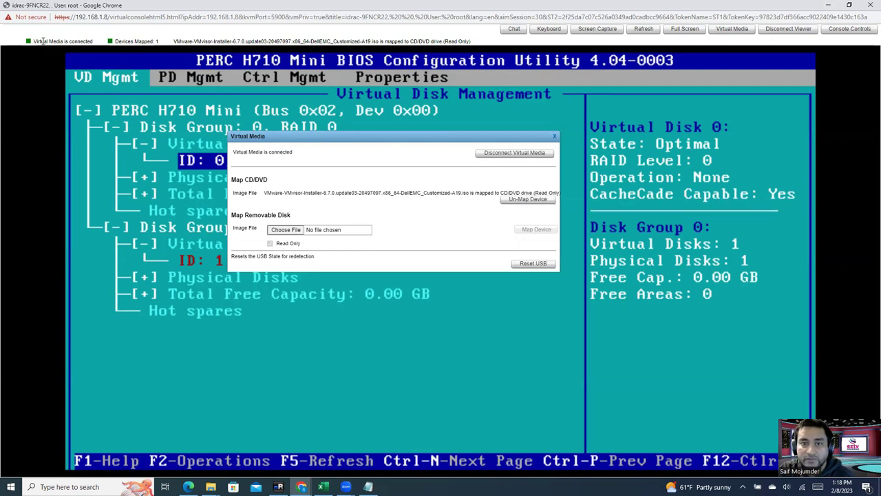
left_click_drag(31, 41, 311, 41)
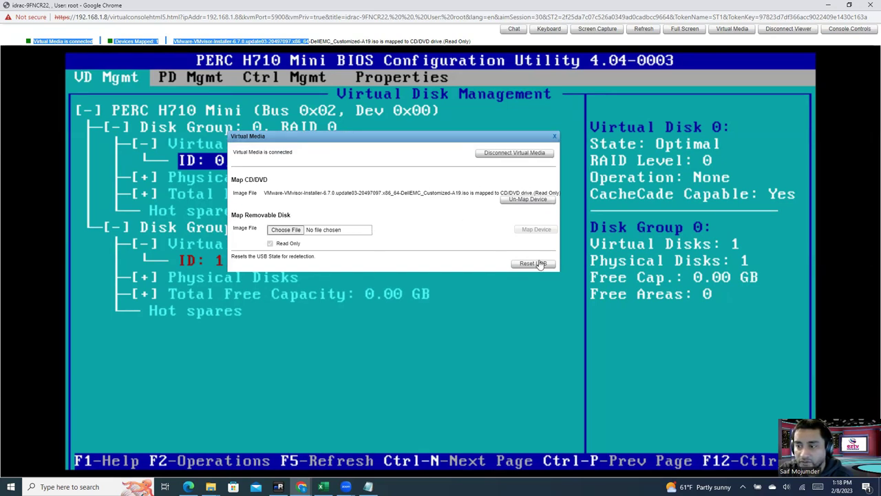
left_click(556, 138)
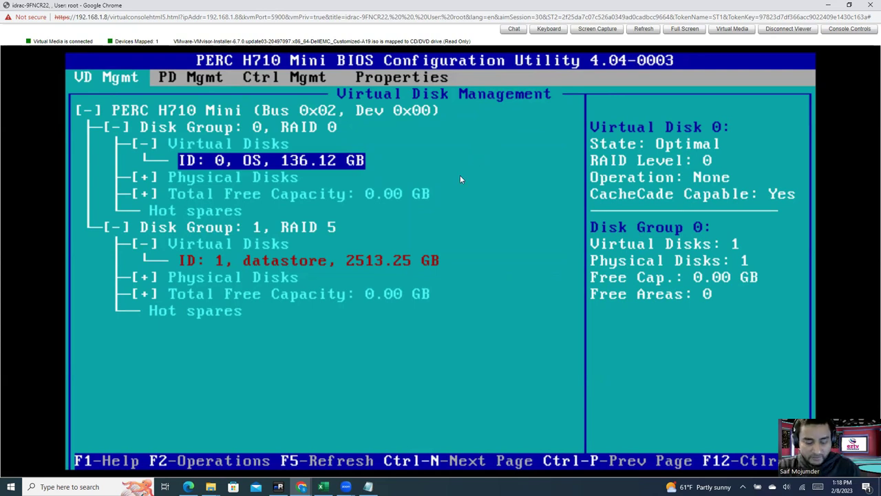
Exit the PERC H710 utility with Esc and confirm OK in the exit prompt
key("Escape")
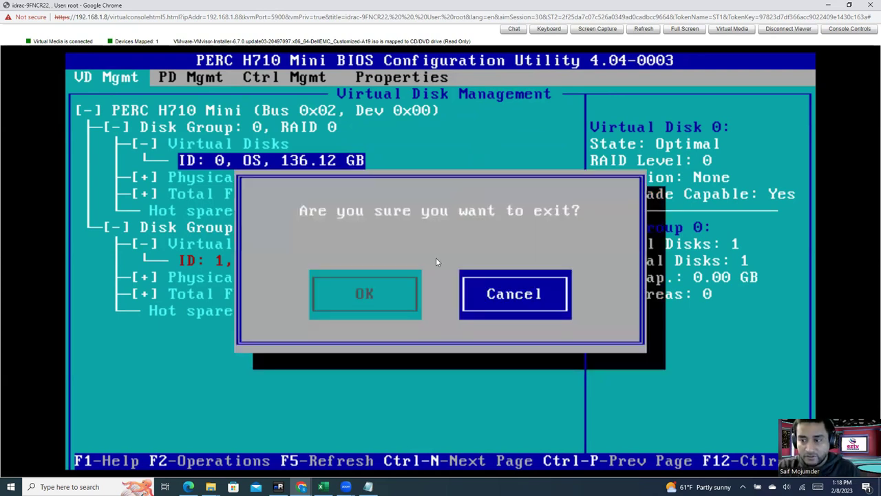
key("Left")
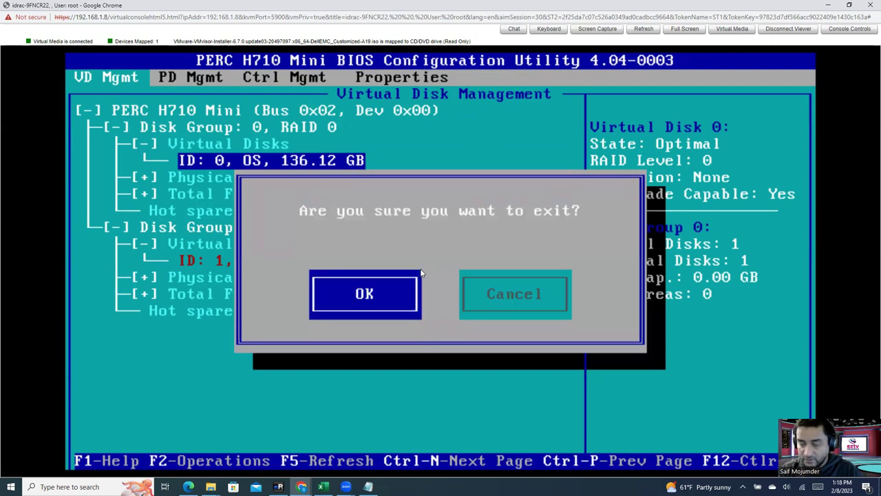
key("Return")
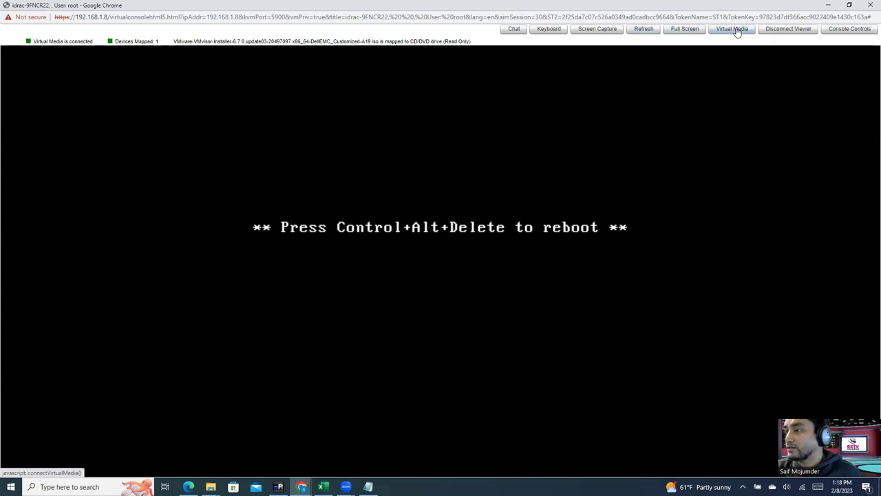
Send Ctrl+Alt+Del from the on-screen keyboard to reboot the server, then close the keyboard
left_click(554, 32)
left_click_drag(425, 224, 369, 288)
left_click(248, 398)
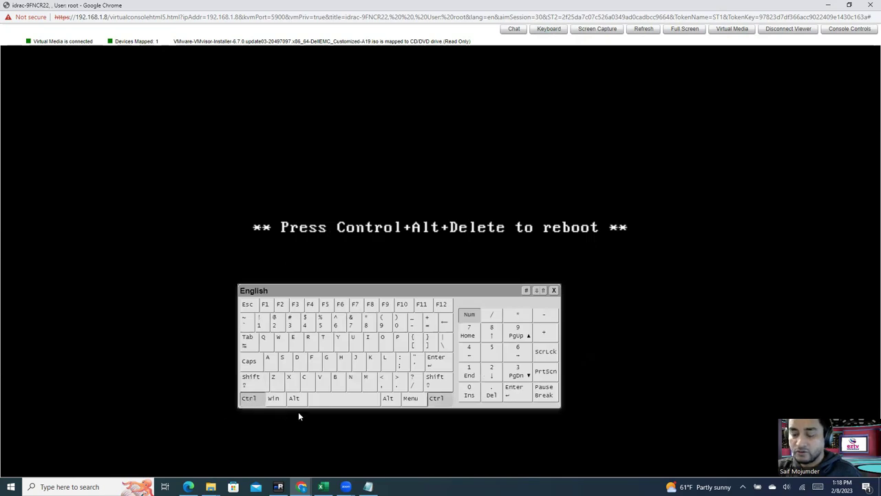
left_click(383, 400)
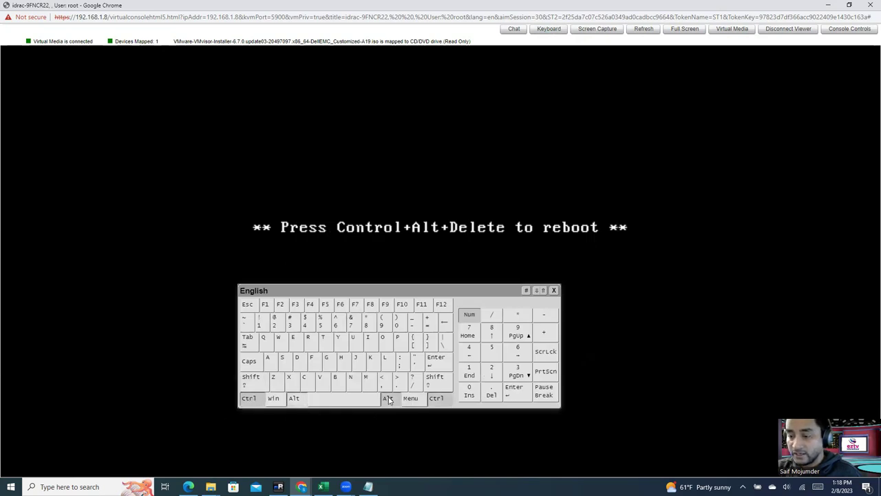
left_click(493, 398)
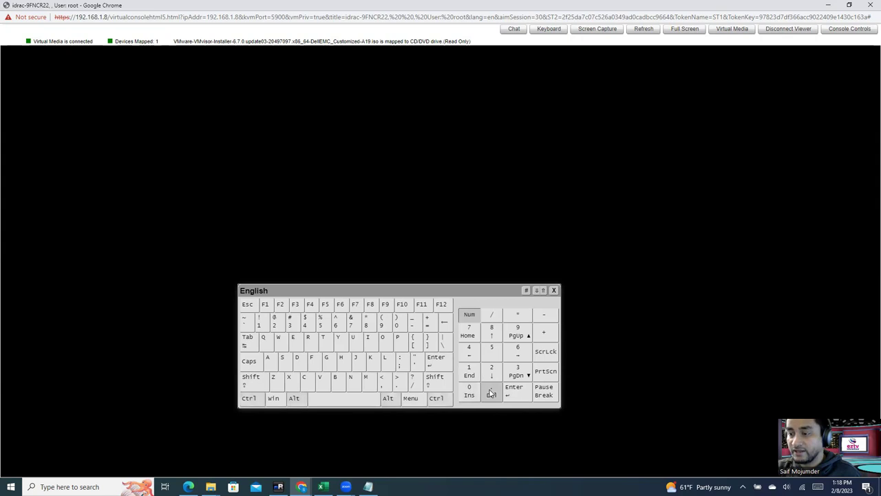
left_click(553, 290)
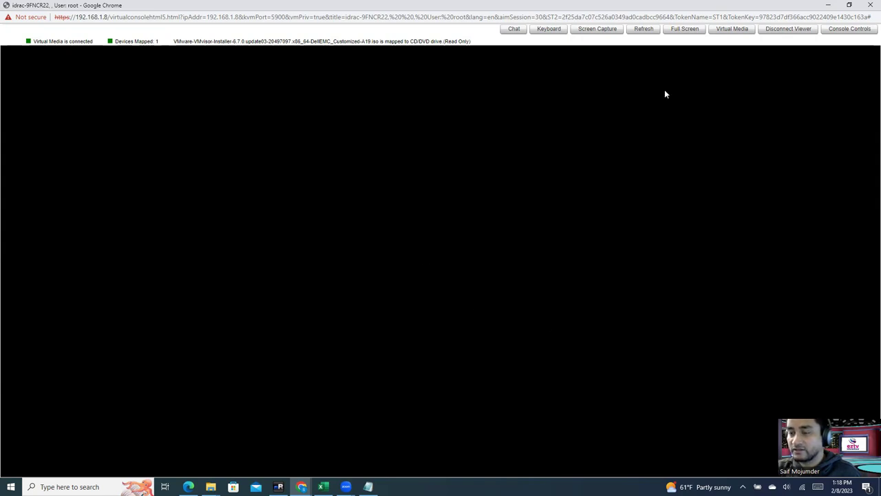
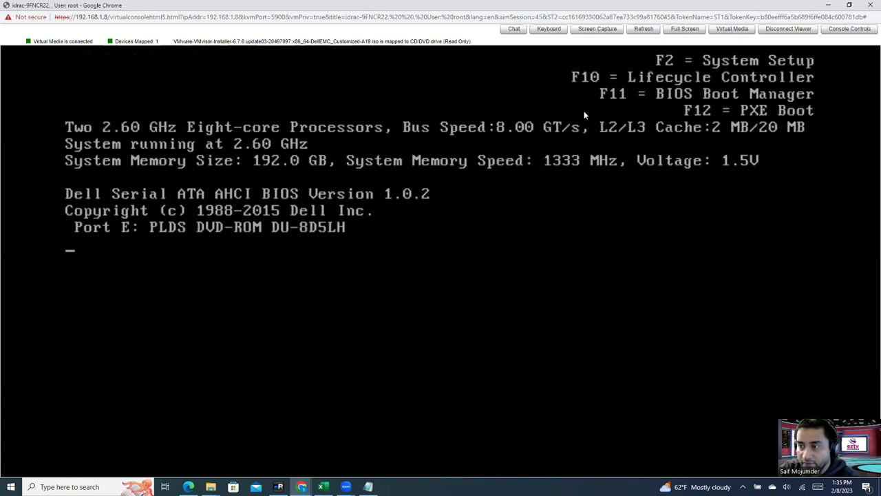
Enter the BIOS Boot Manager during POST and continue past the missing-disks RAID warning
key("F11")
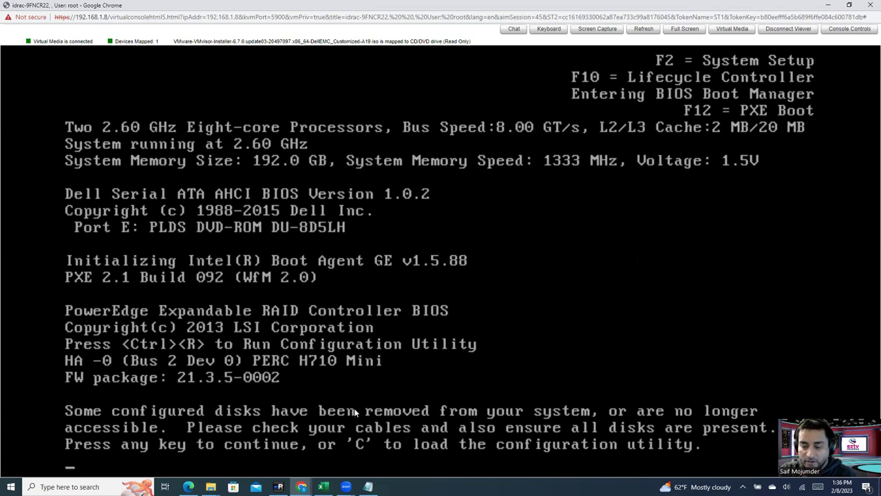
key("Return")
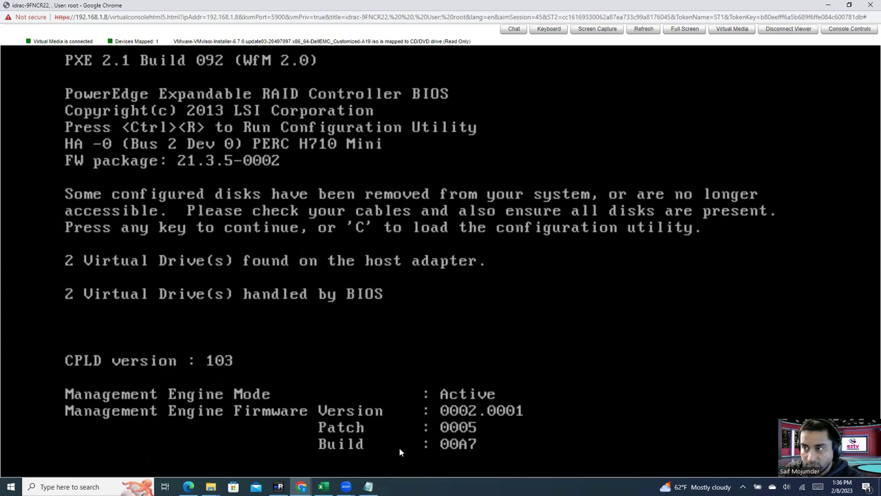
key("Return")
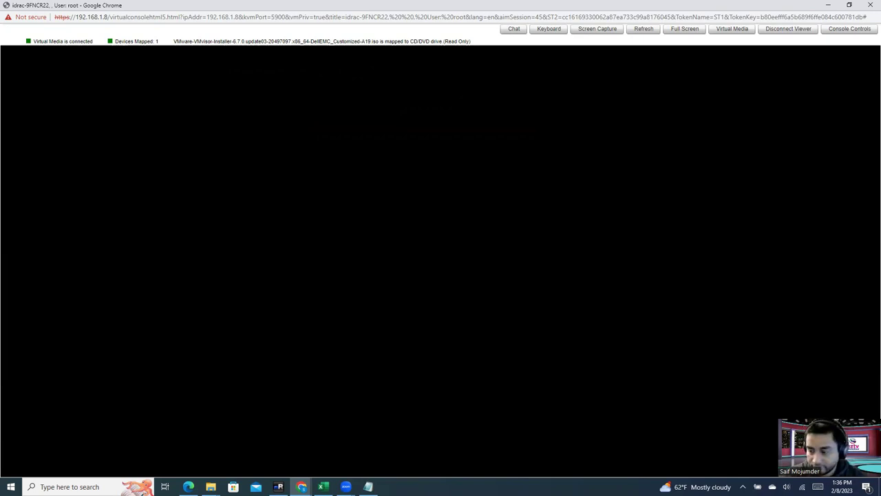
Switch the console to full screen and back to its normal window while the Boot Manager loads
key("F11")
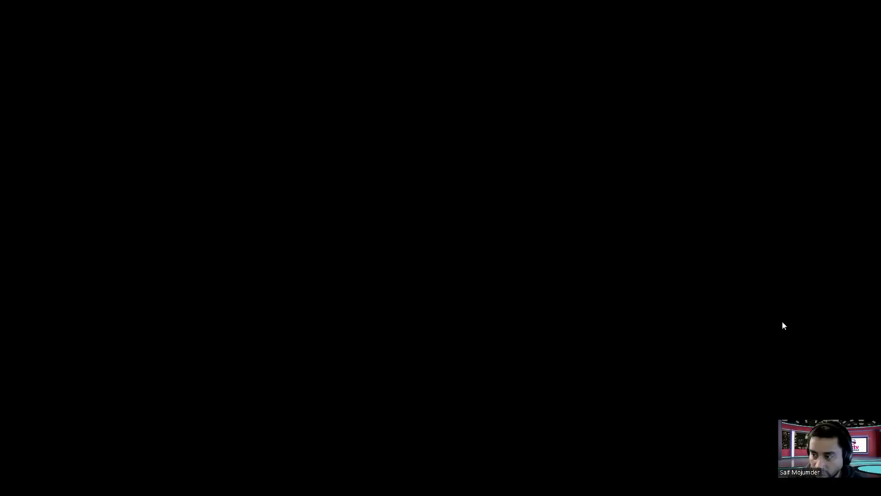
key("F11")
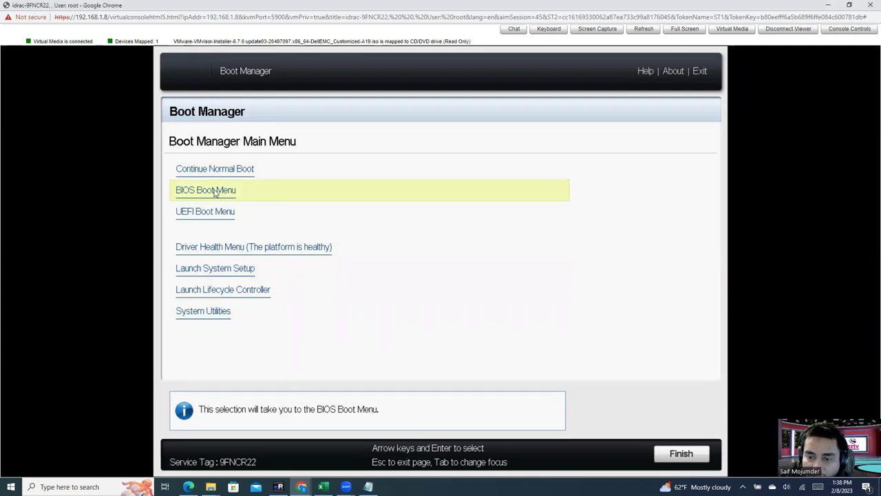
Boot the server from the Virtual CD entry in the BIOS Boot Menu
left_click(215, 193)
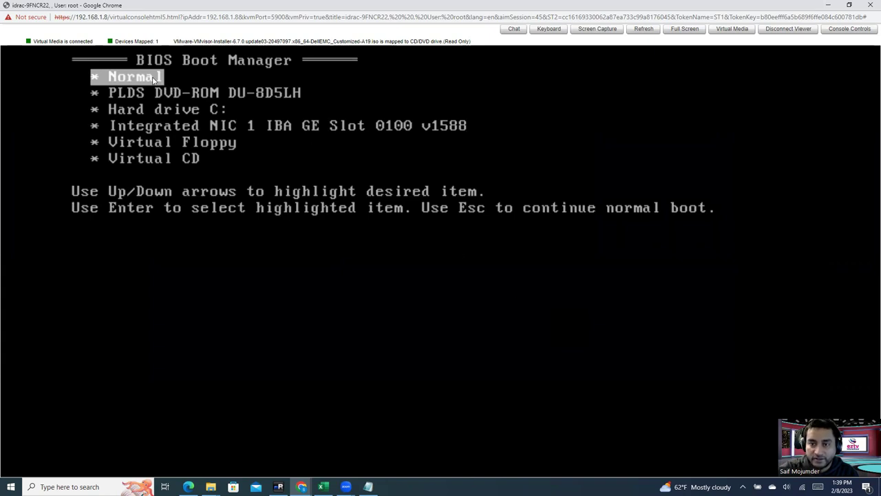
key("Down")
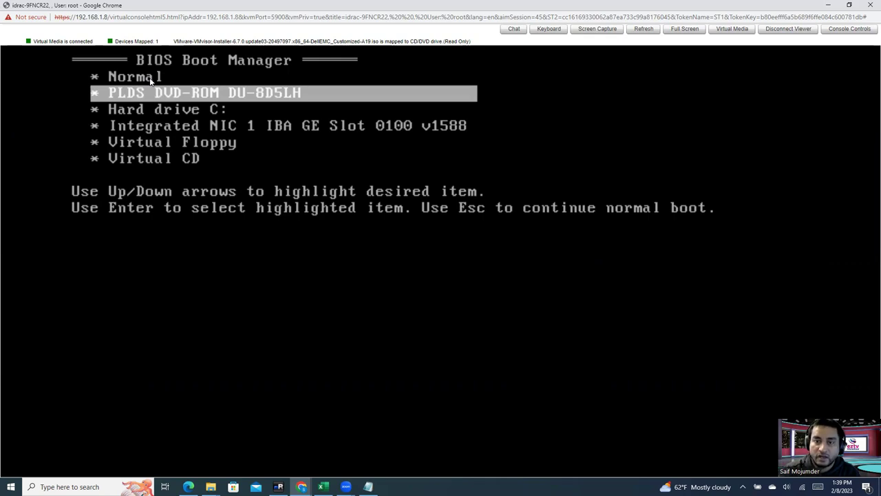
key("Down")
key("Down")
key("Down")
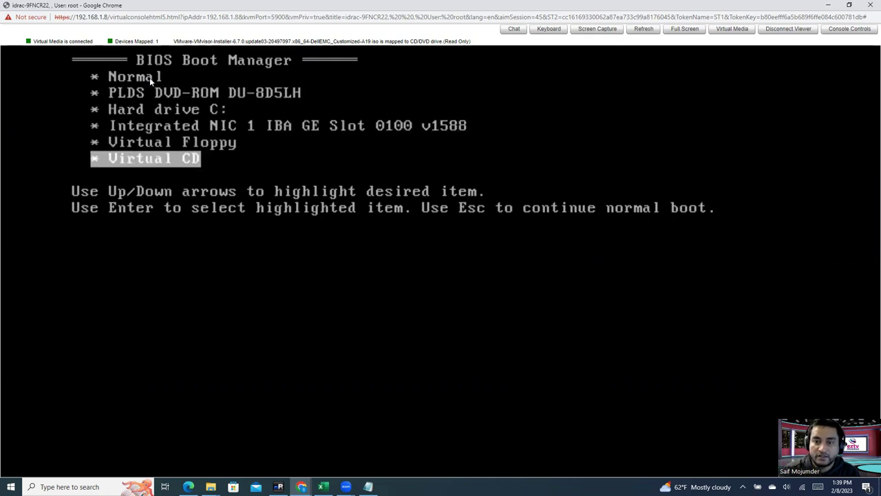
key("Return")
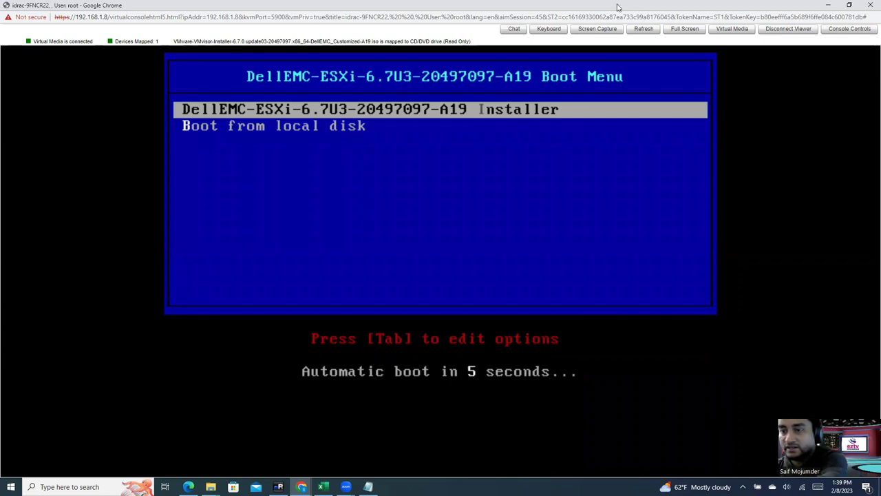
Launch the DellEMC-ESXi-6.7U3 installer entry without waiting for the countdown
key("Return")
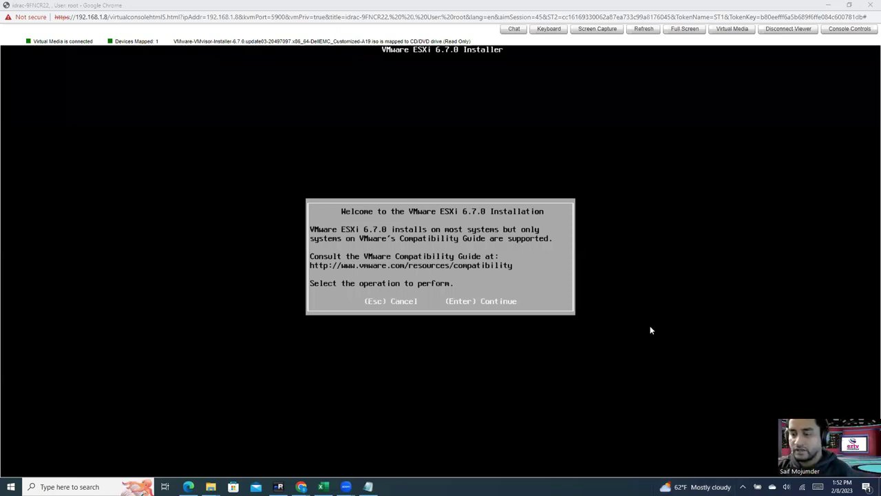
Continue past the ESXi 6.7.0 welcome screen and accept the license agreement
left_click(640, 249)
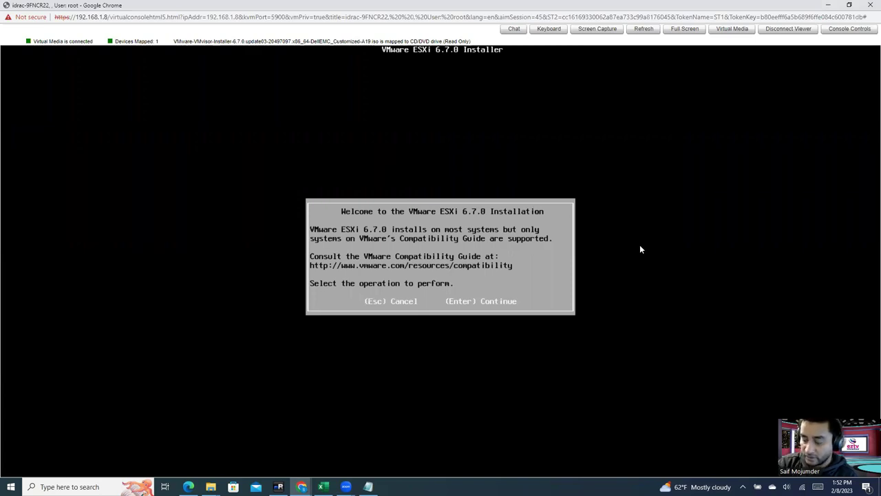
key("Return")
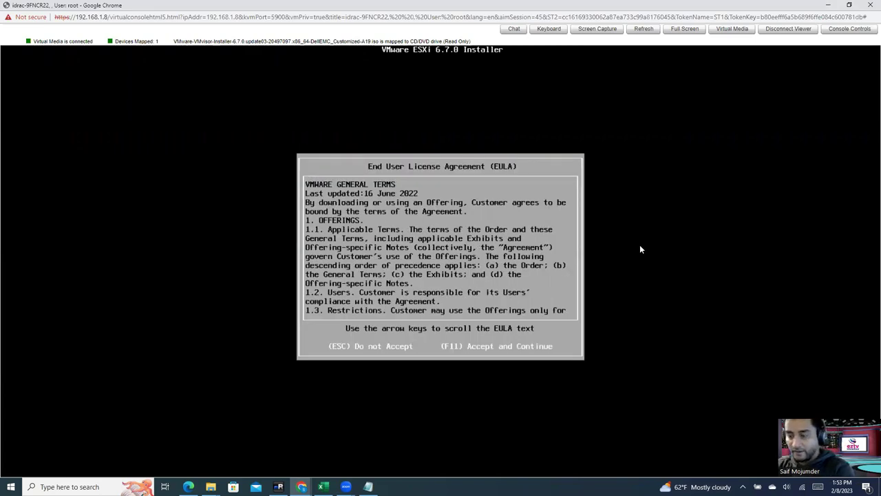
key("F11")
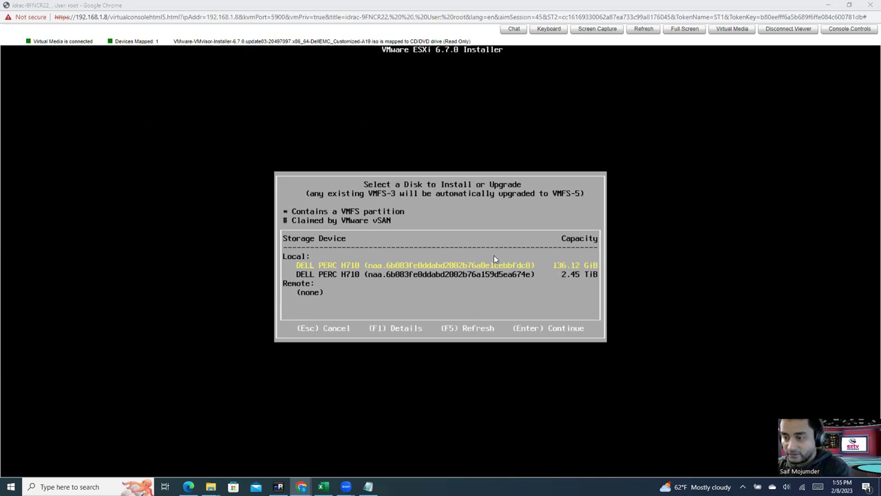
Pick the 136.12 GiB DELL PERC H710 disk as install target, then bring up Lab design.pdf in Edge
key("Down")
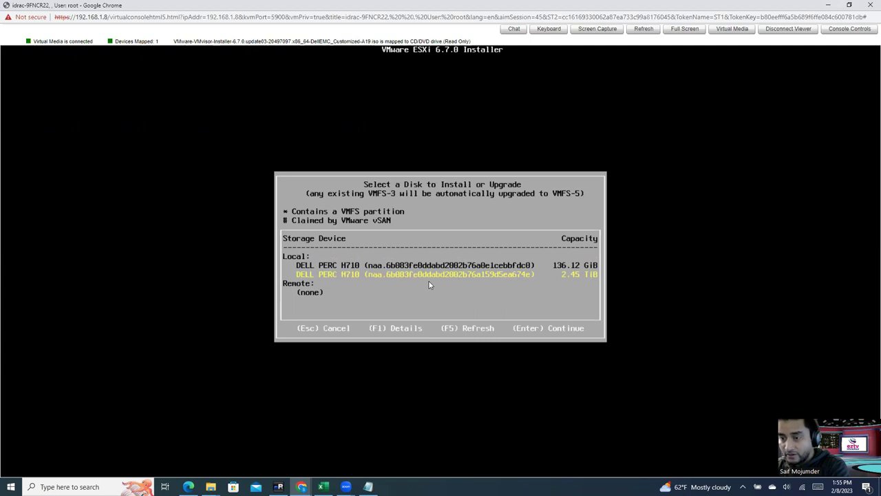
key("Up")
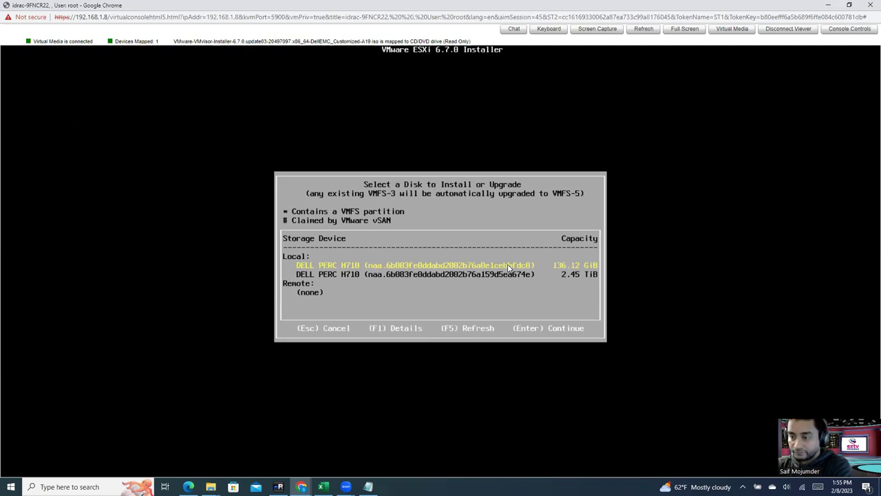
key("Return")
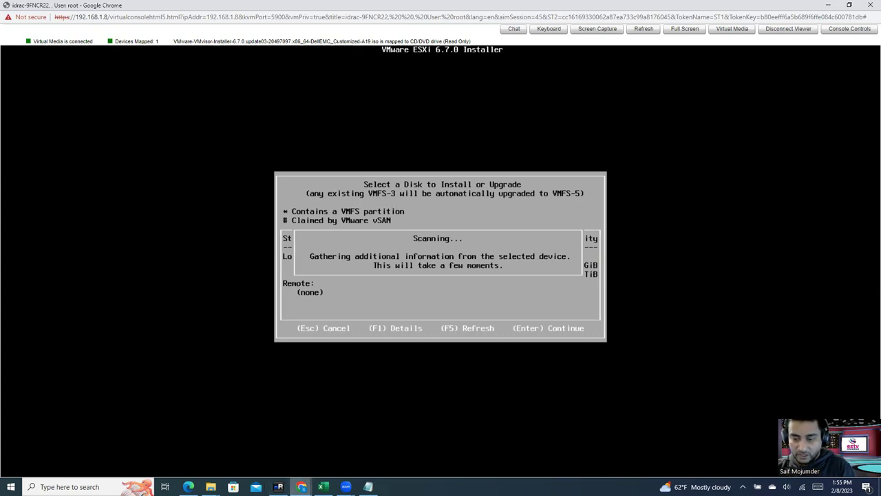
mouse_move(188, 487)
left_click(180, 441)
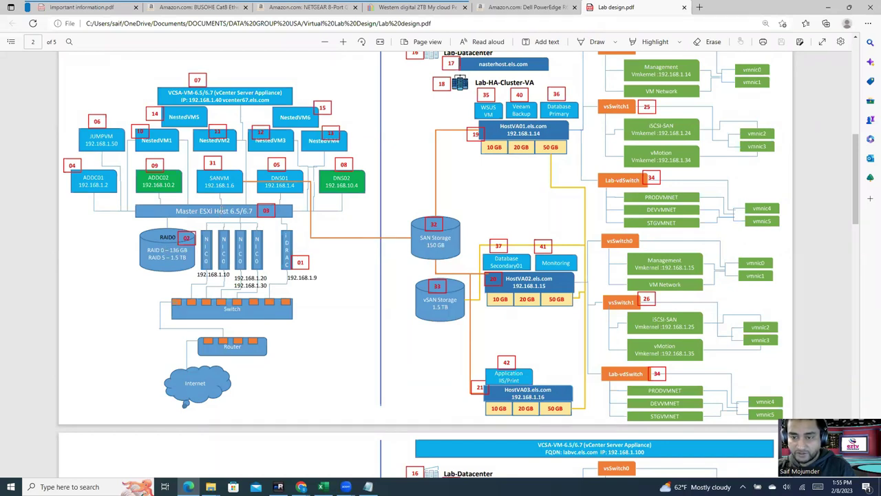
Select the '03' label on the Master ESXi Host diagram on page 2 of Lab design.pdf
double_click(267, 210)
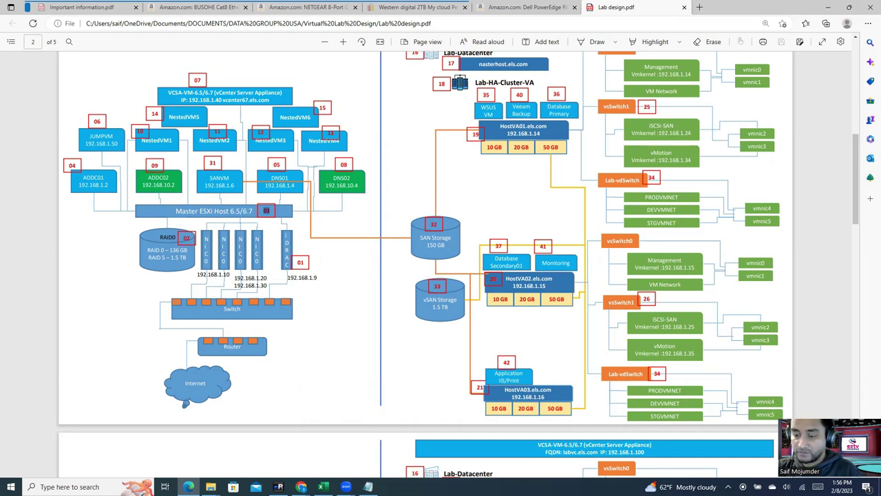
Back in the iDRAC console, choose Install instead of Upgrade in the ESXi Found dialog
key("alt+Tab")
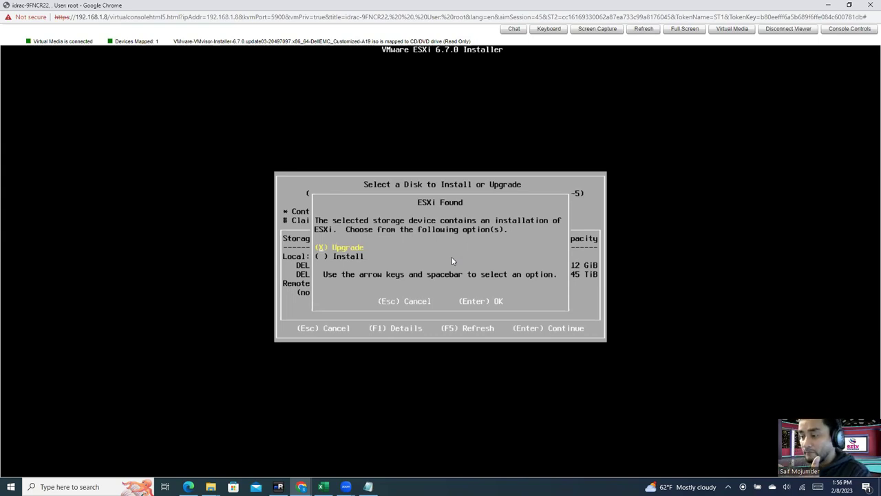
key("Down")
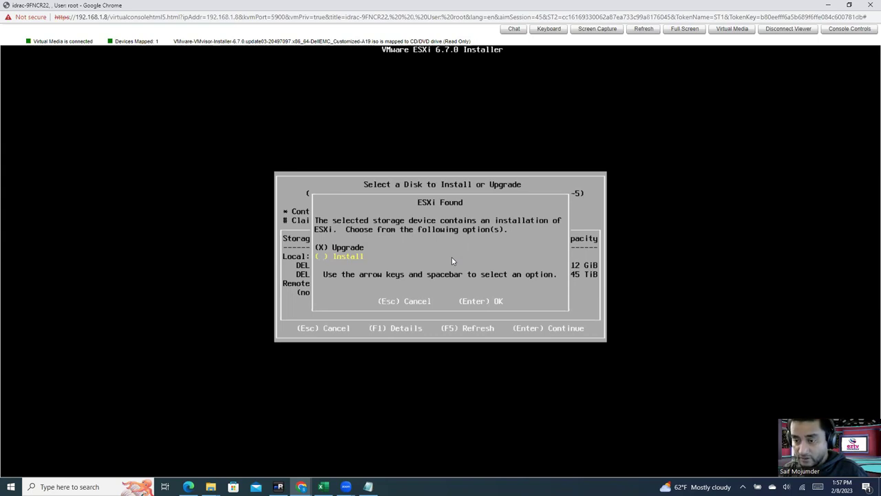
key("space")
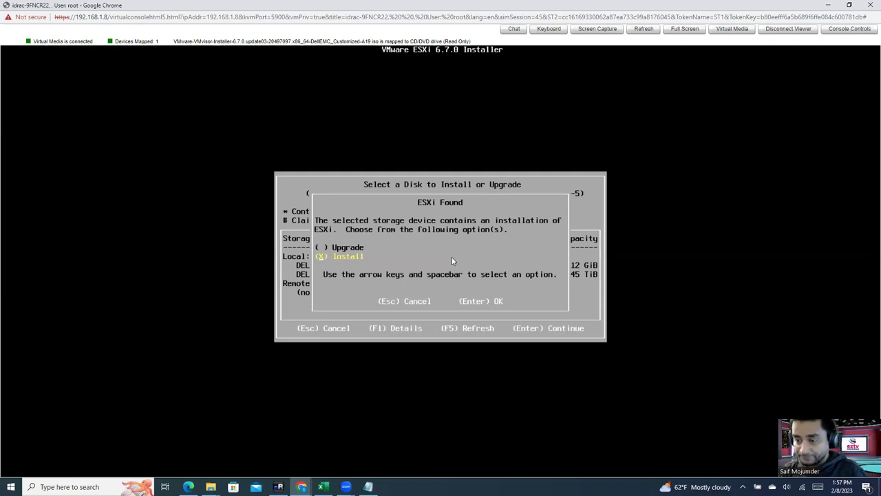
Confirm the fresh install, keep the US Default keyboard layout, and enter the root password in both fields
key("Return")
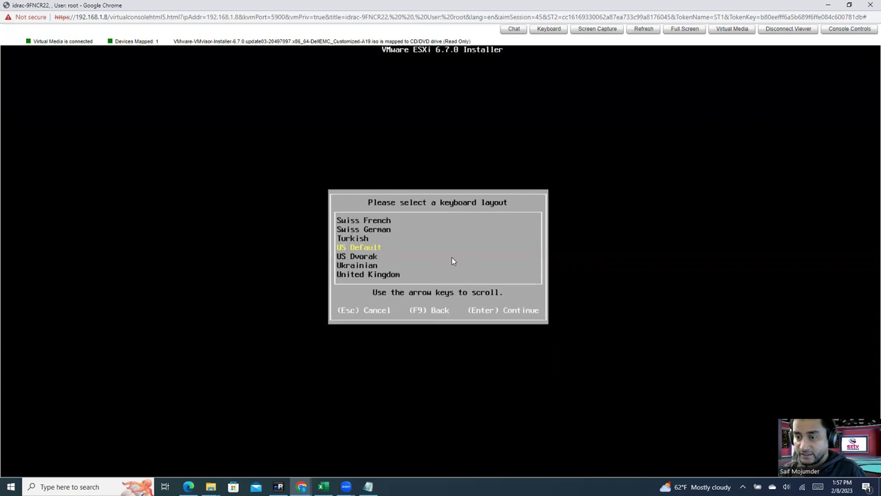
key("Return")
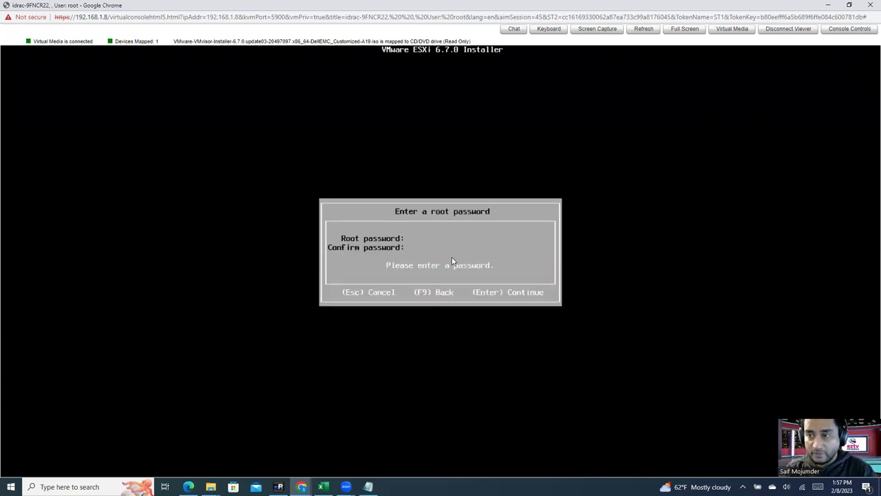
type("******")
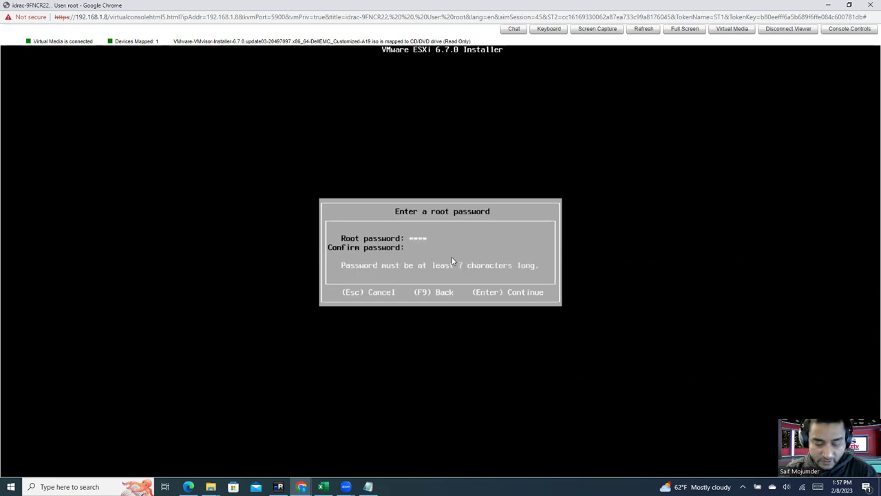
type("**")
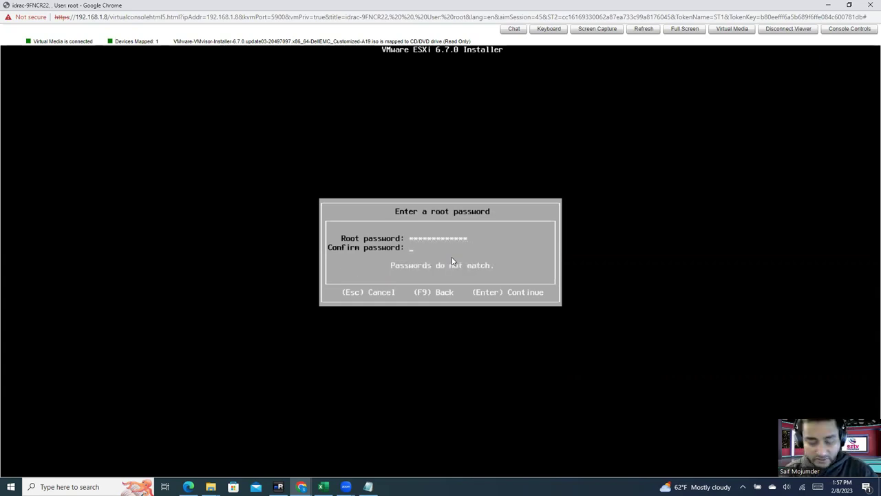
type("*****")
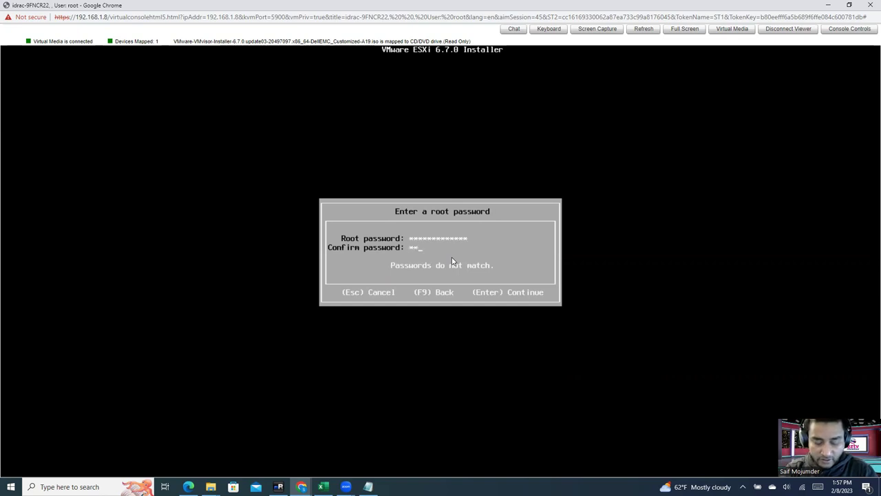
type("********")
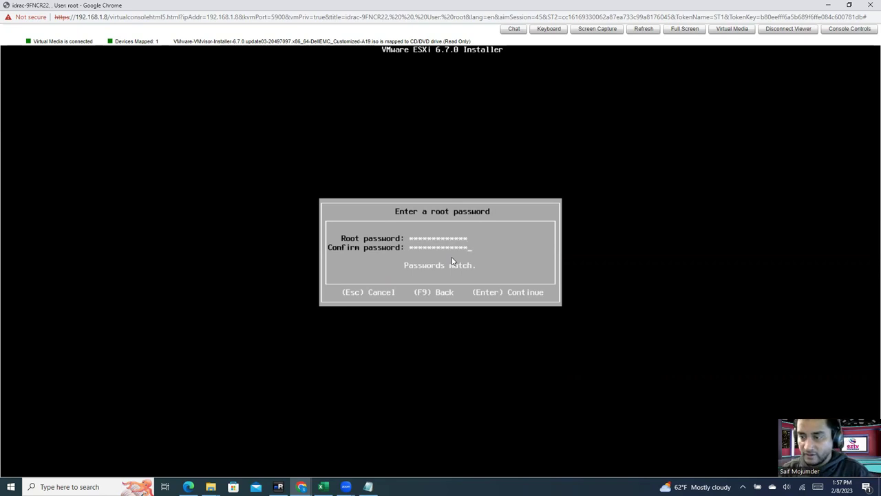
key("Return")
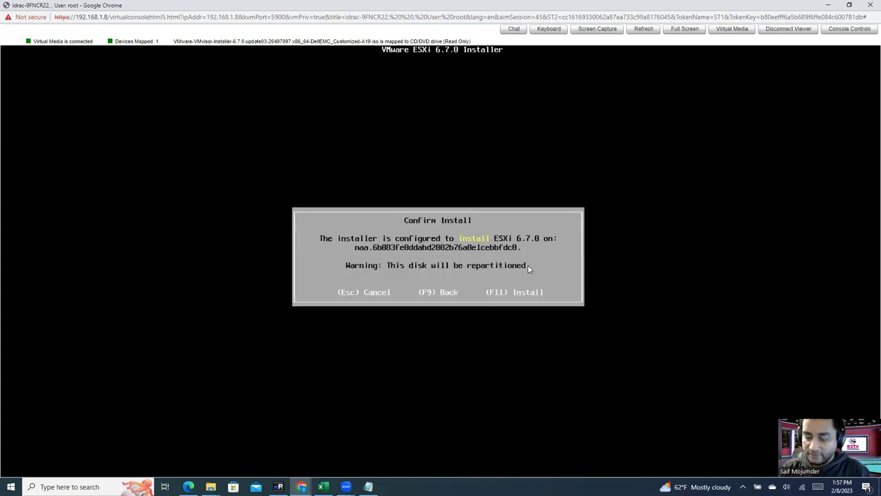
Start the ESXi 6.7.0 installation on the selected disk and wait for Installation Complete
key("F11")
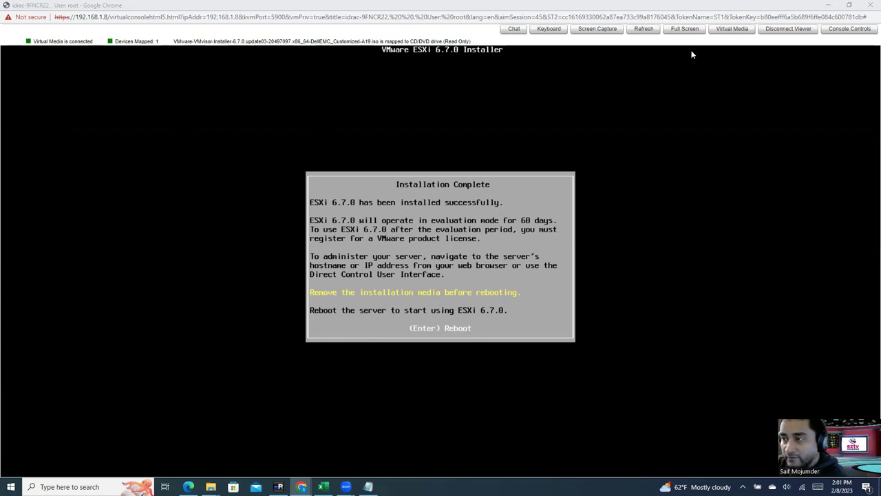
Unmap the ESXi installer ISO from the virtual CD/DVD drive, leaving 0 devices mapped, and reboot the server
left_click(732, 30)
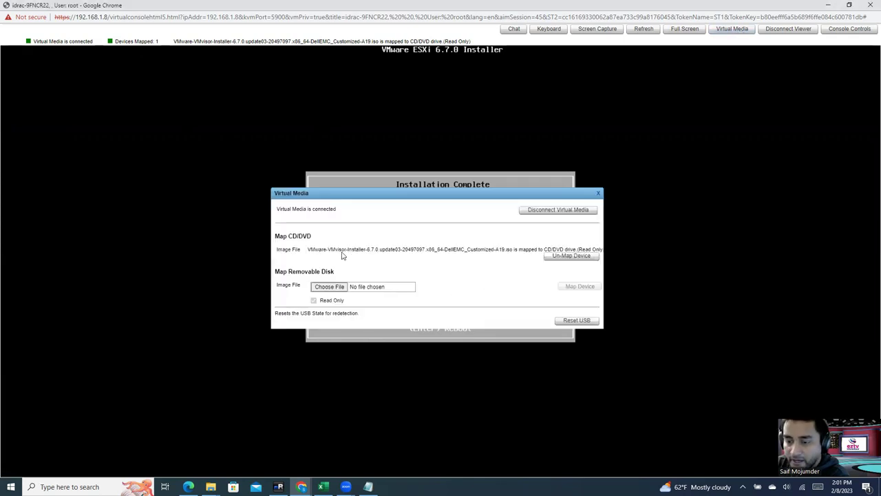
left_click(566, 256)
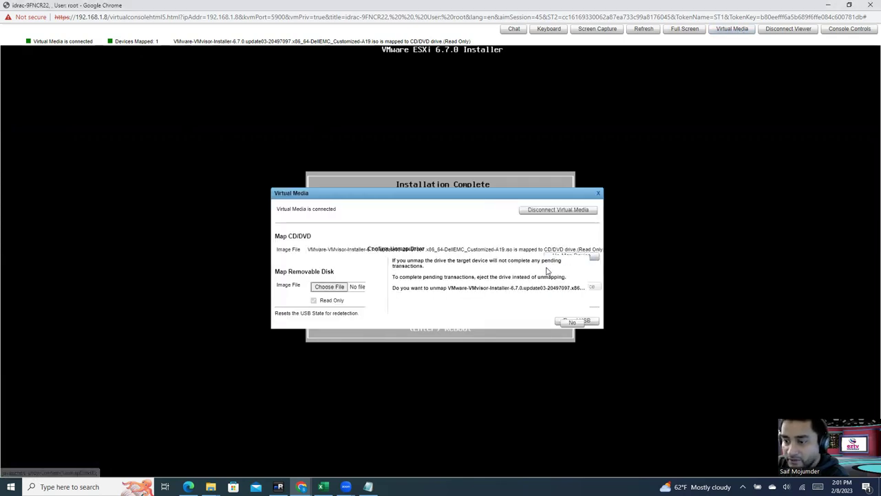
left_click_drag(491, 194, 454, 158)
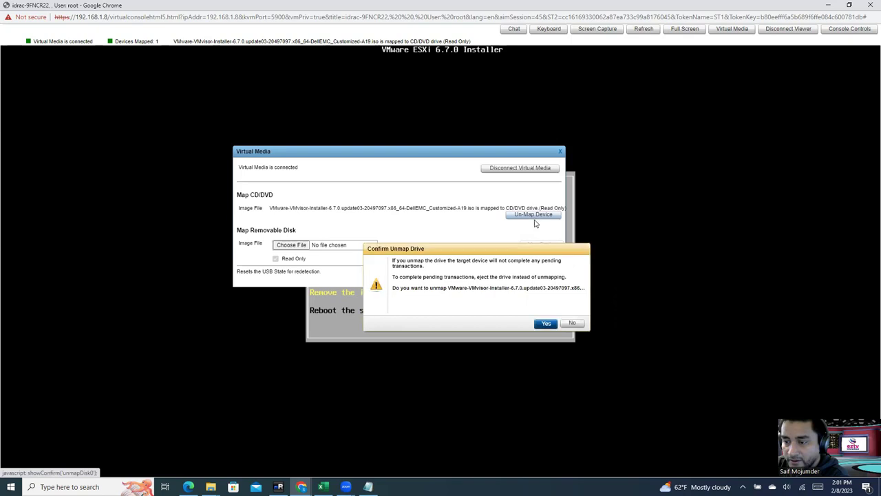
left_click(546, 324)
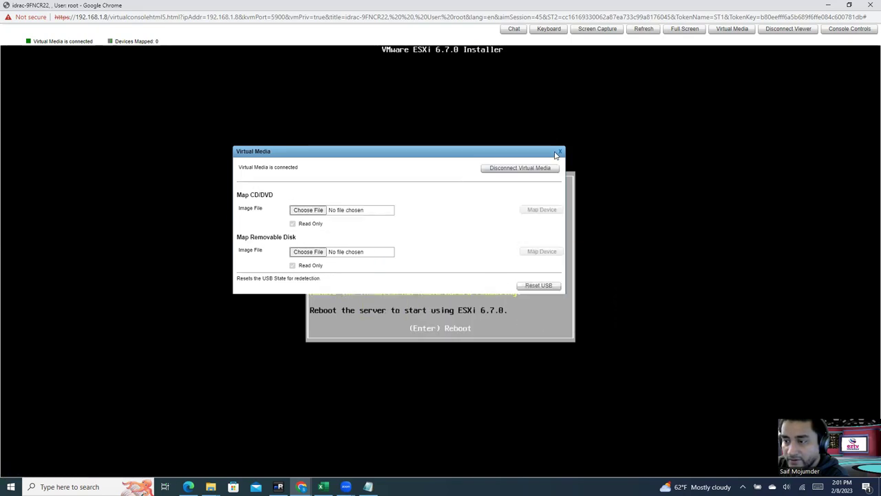
left_click(559, 151)
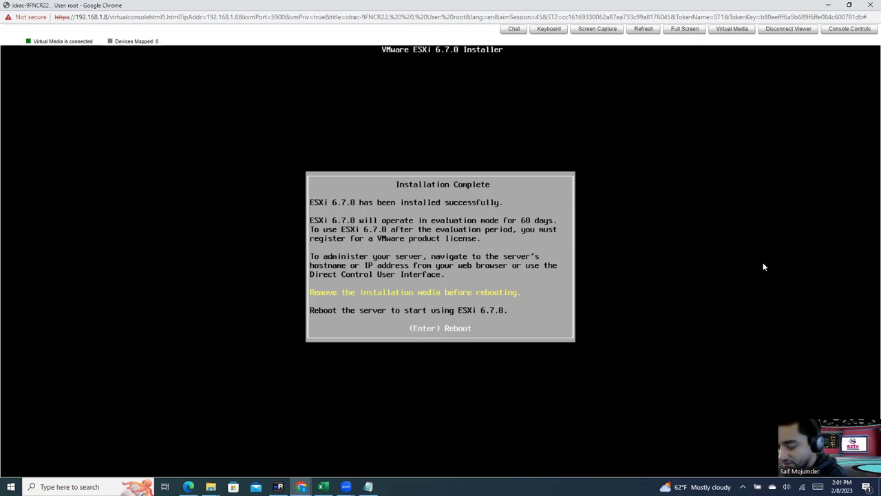
key("Return")
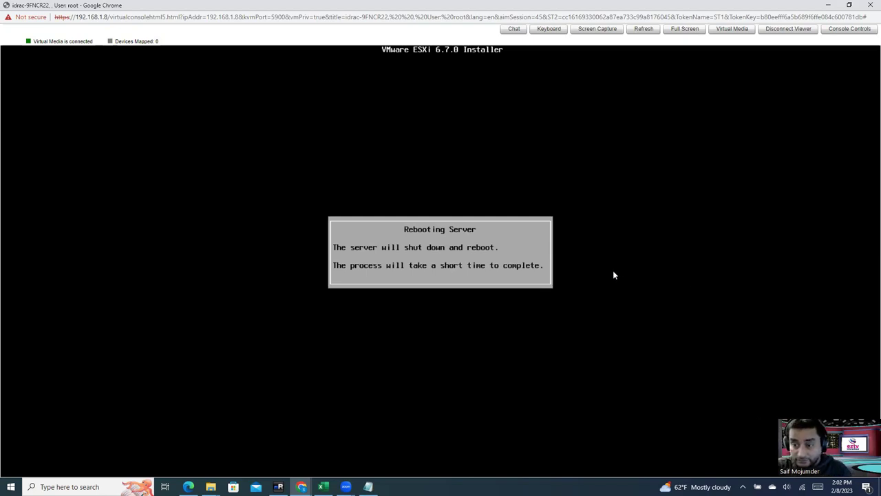
Follow the reboot into ESXi 6.7.0, then display the network diagram on page 2 of Lab design.pdf
left_click(331, 453)
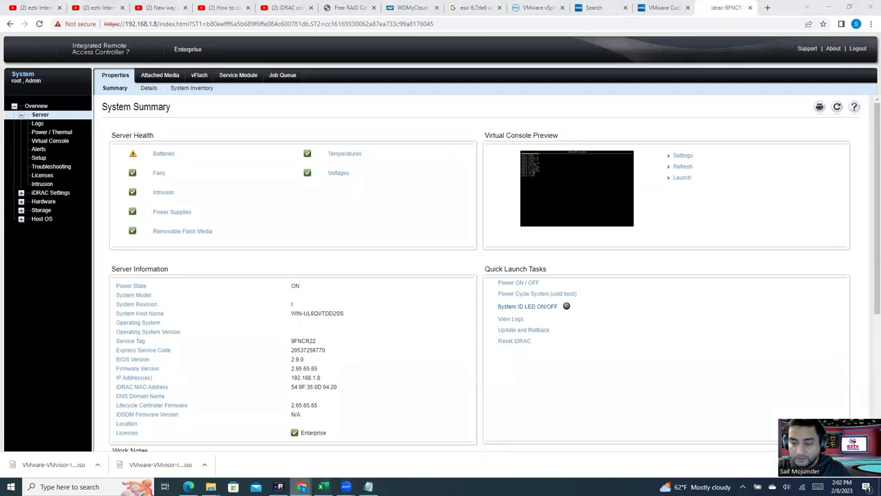
mouse_move(301, 487)
left_click(347, 442)
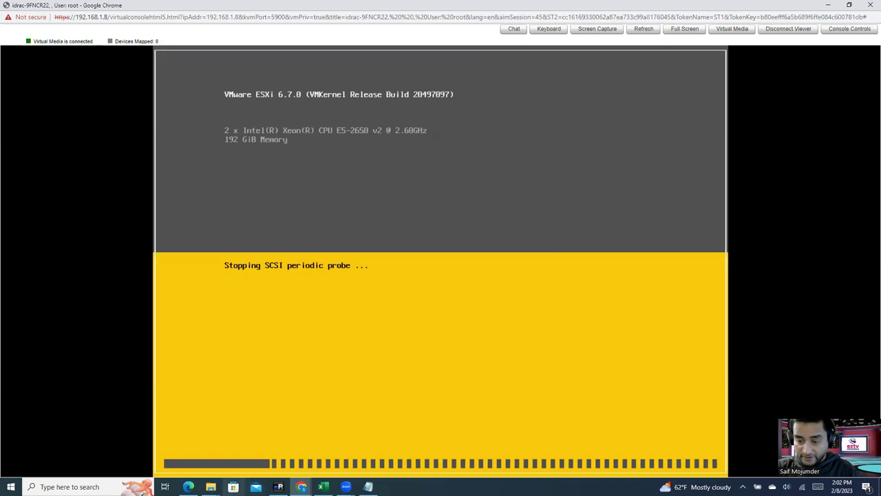
mouse_move(188, 487)
left_click(258, 447)
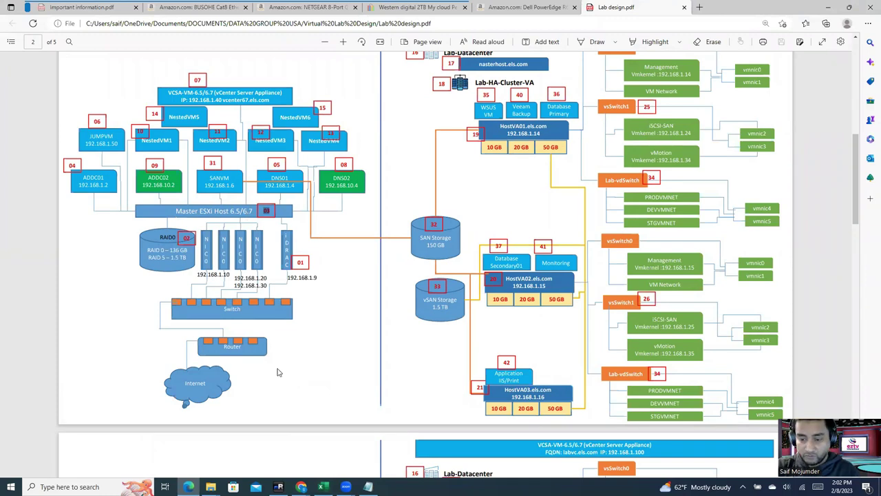
Review the ELS IPAM 192.168.1.0 sheet's host entries: 192.168.1.14–1.16 as HostVA01–03.els.com
left_click(321, 487)
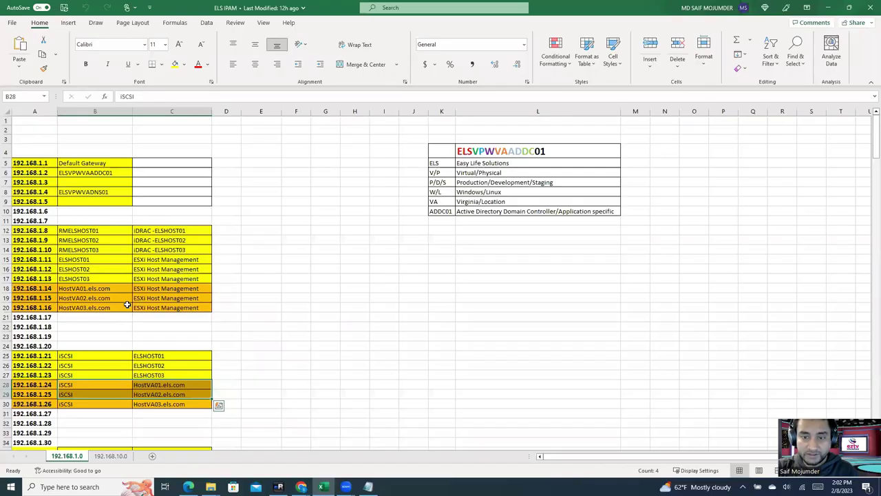
left_click(104, 240)
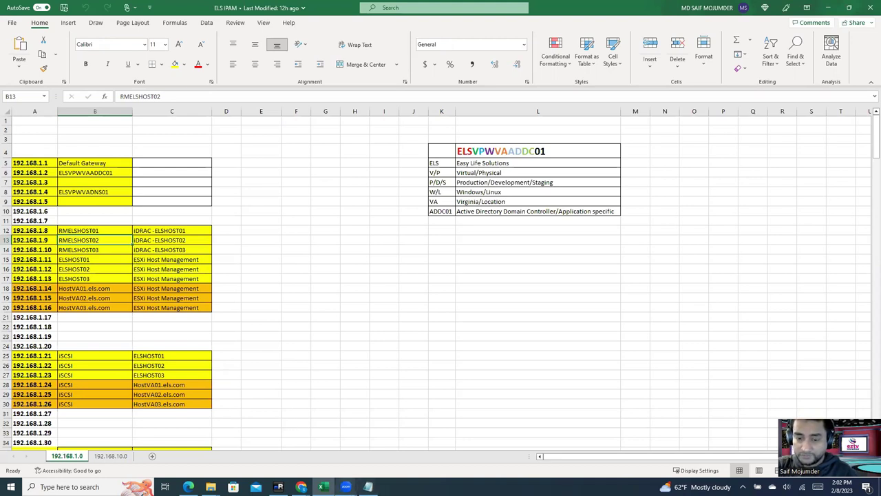
left_click(296, 315)
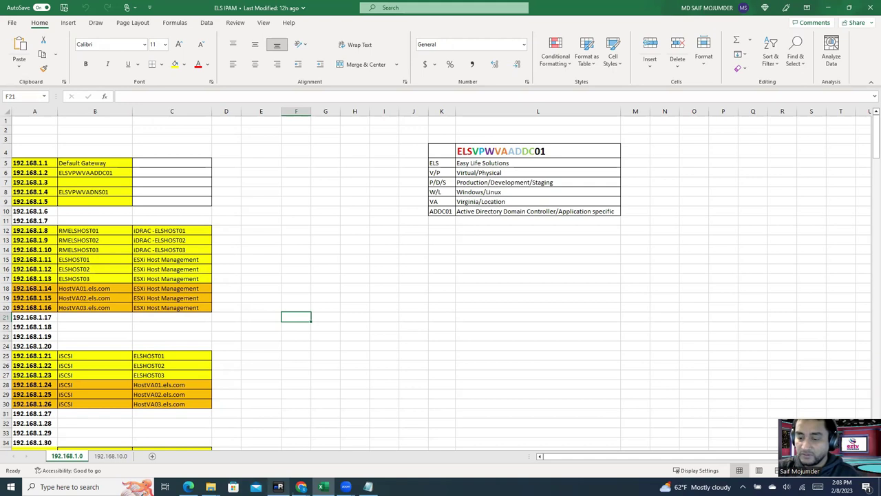
mouse_move(278, 487)
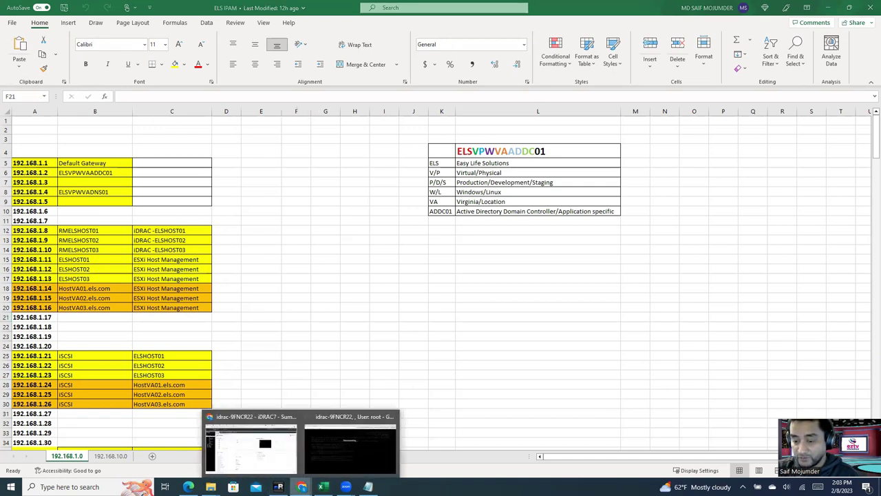
Check the rebooting server's console, then bring up the iDRAC System Summary showing the server powered on
left_click(350, 446)
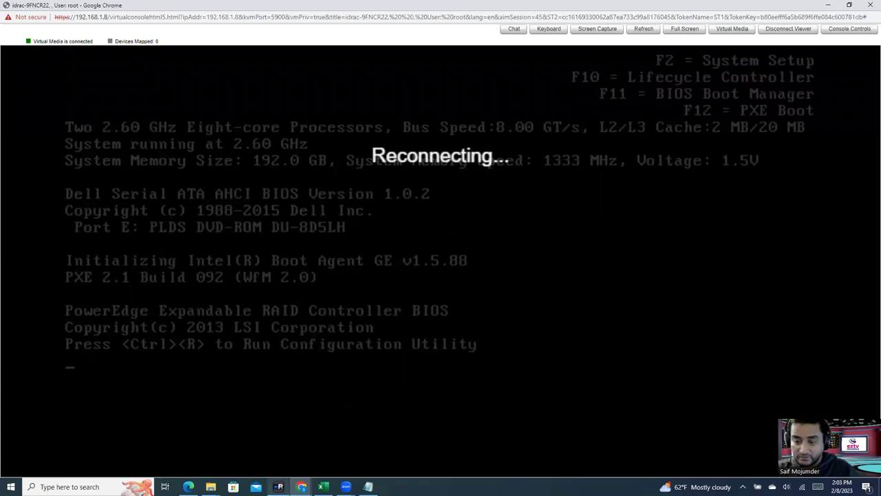
mouse_move(302, 487)
left_click(281, 456)
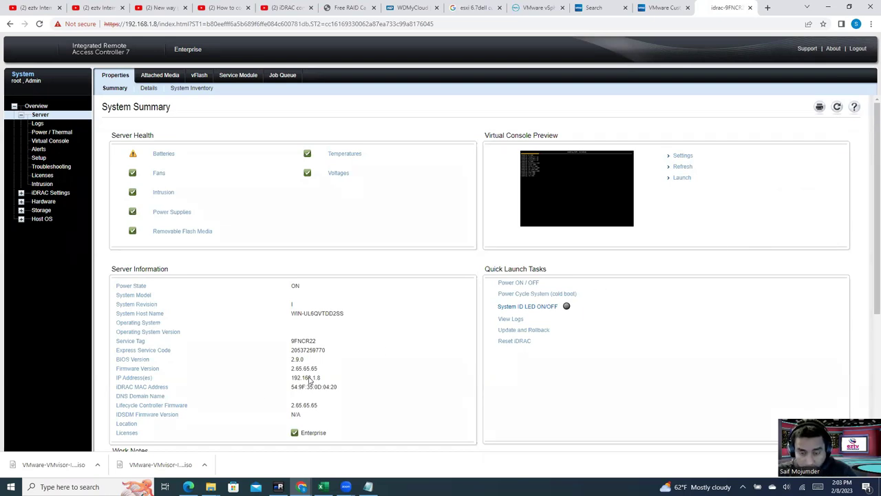
Note iDRAC firmware version 2.65.65.65, then watch the server console full-screen as it scans for devices
left_click_drag(292, 369, 322, 371)
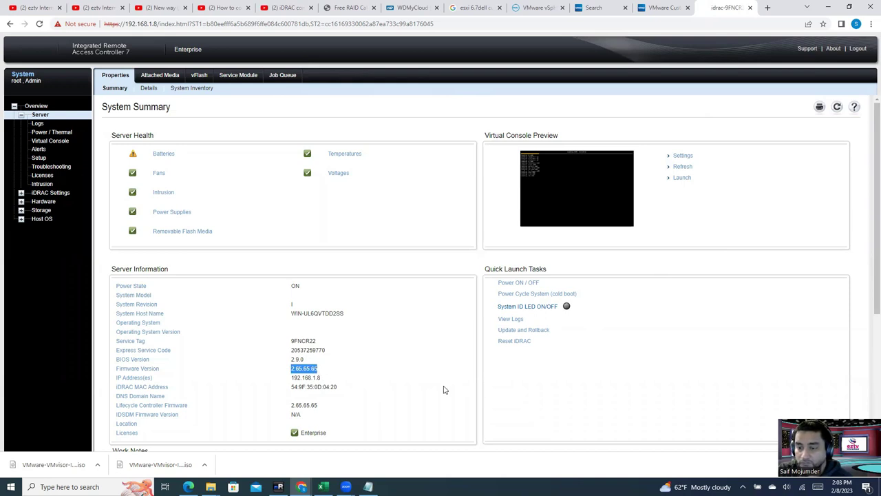
scroll(441, 393, "down", 2)
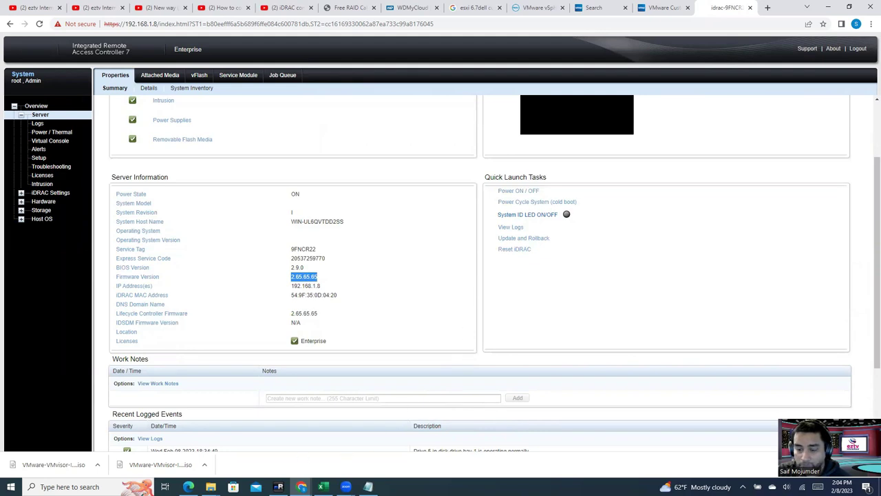
left_click(302, 487)
left_click(344, 444)
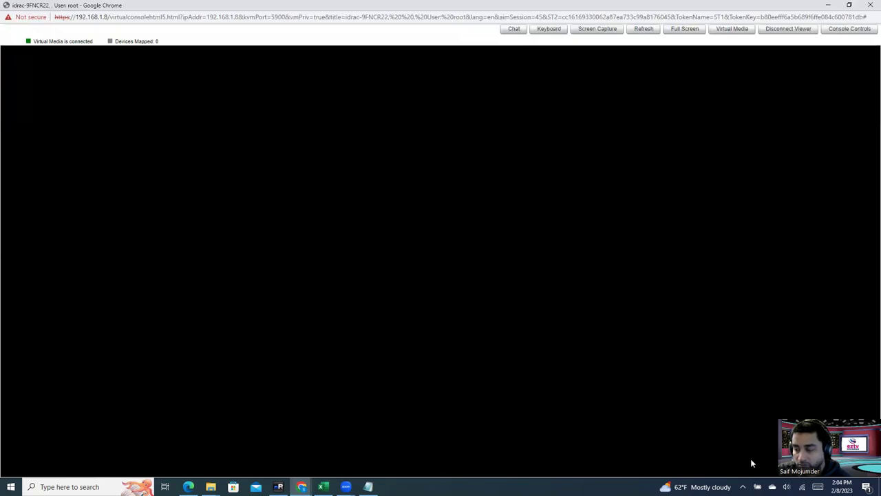
key("F11")
key("F11")
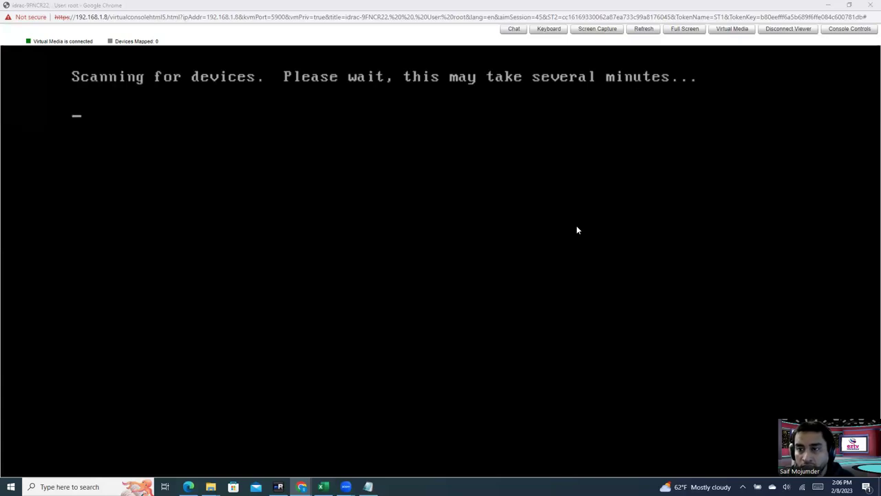
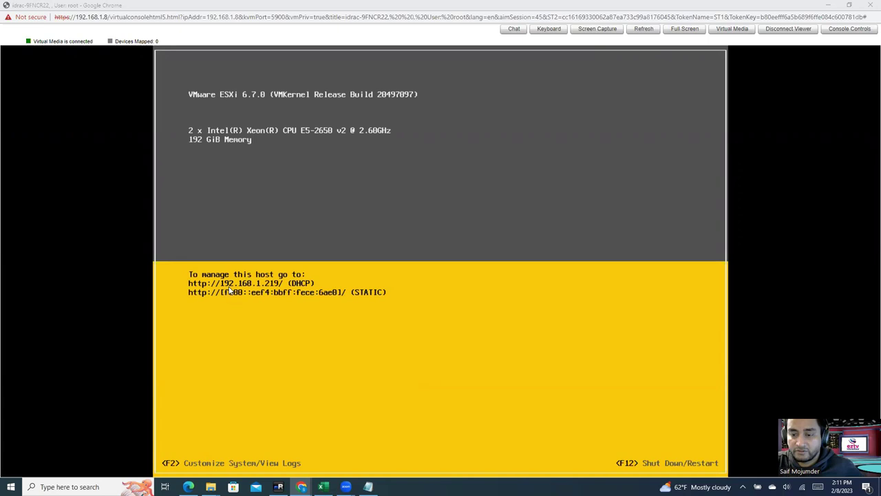
Check the host's DHCP address 192.168.1.219 on the console, then bring up Lab design.pdf
left_click(279, 287)
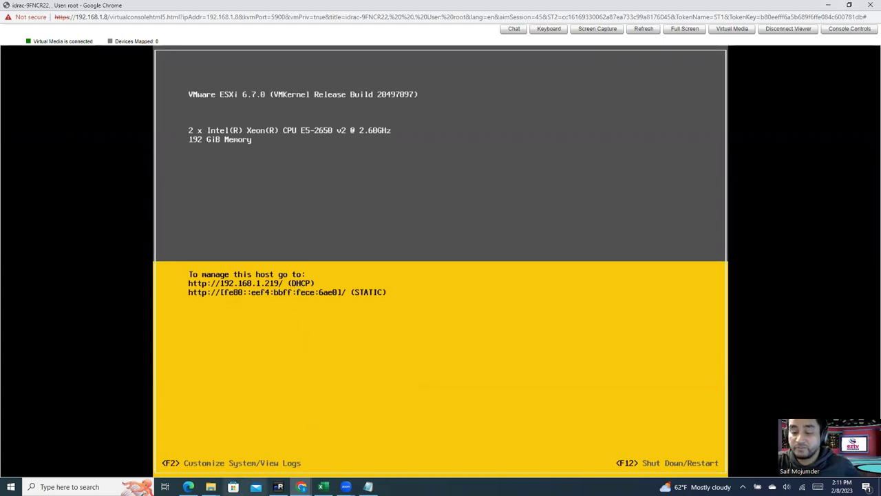
left_click(188, 487)
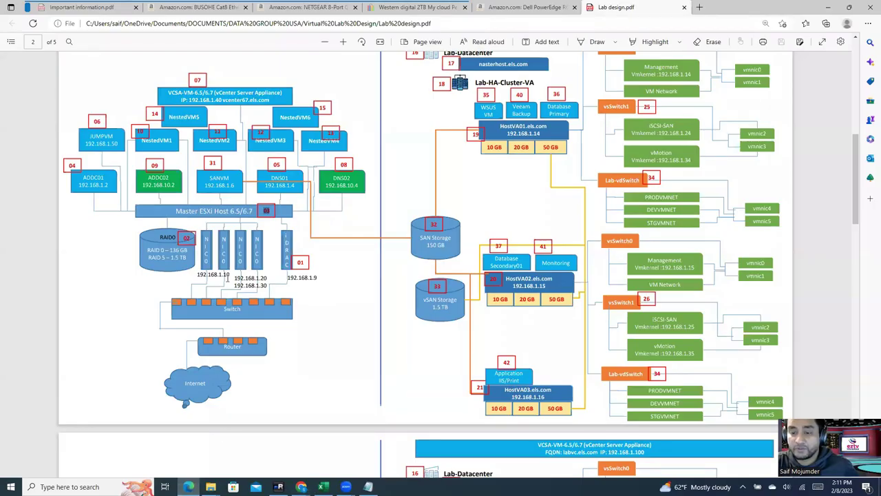
Mark the NIC address 192.168.1.10 in the lab diagram, then clear the selection
left_click_drag(230, 276, 193, 277)
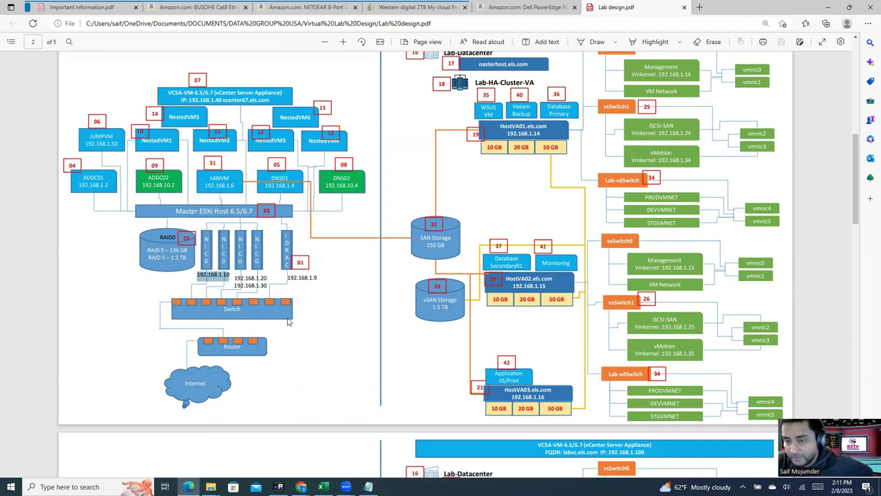
left_click(219, 274)
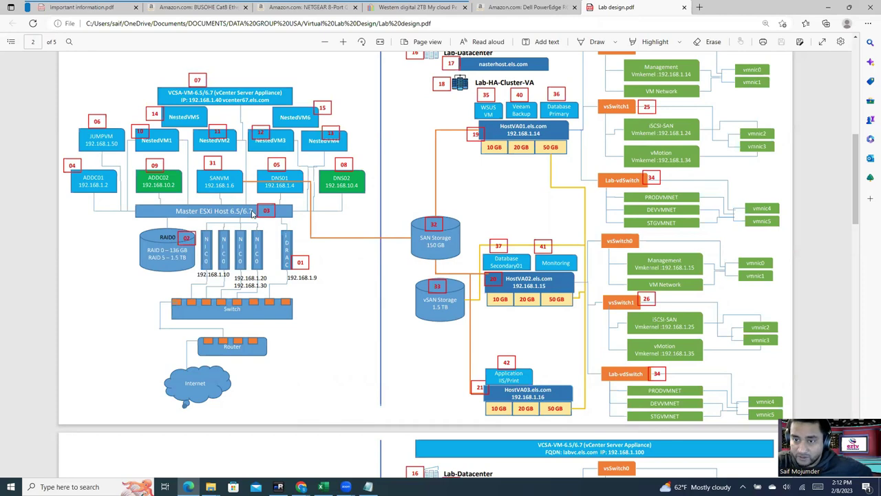
left_click_drag(303, 277, 262, 282)
left_click(175, 163)
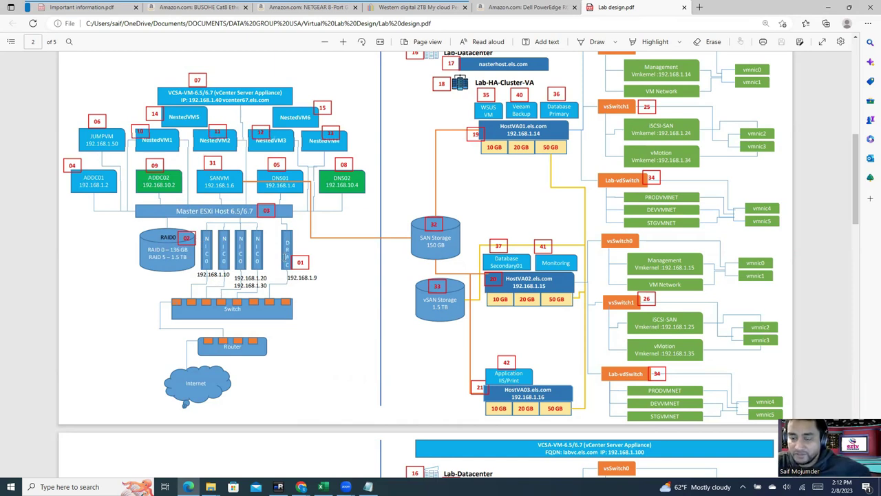
Highlight the 192.168.1.10 label again and return to the iDRAC ESXi console
double_click(221, 275)
left_click(222, 275)
double_click(222, 275)
left_click(223, 279)
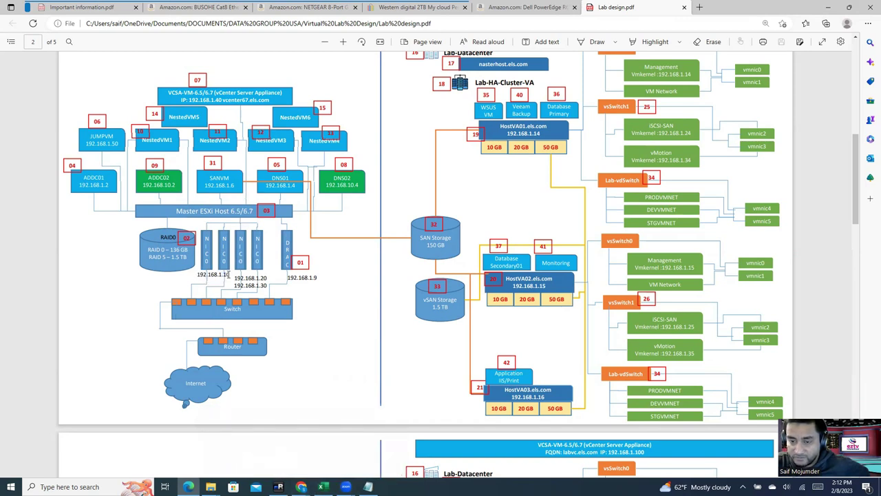
double_click(224, 278)
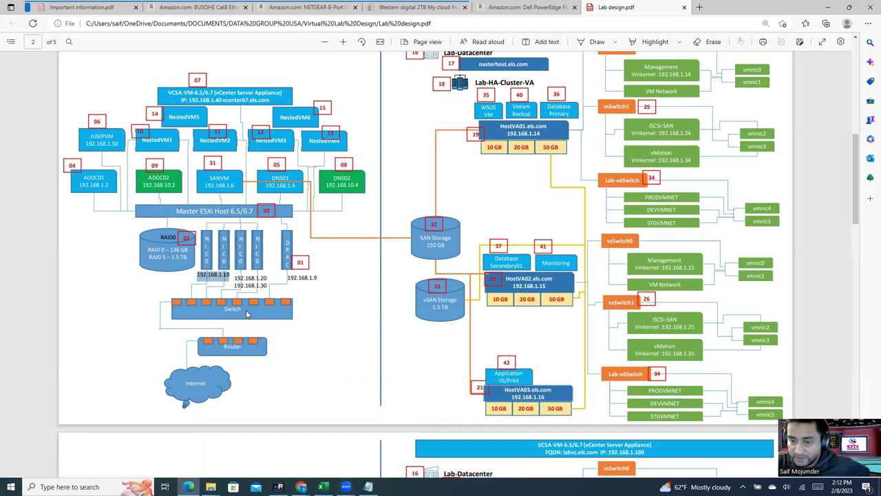
left_click(224, 272)
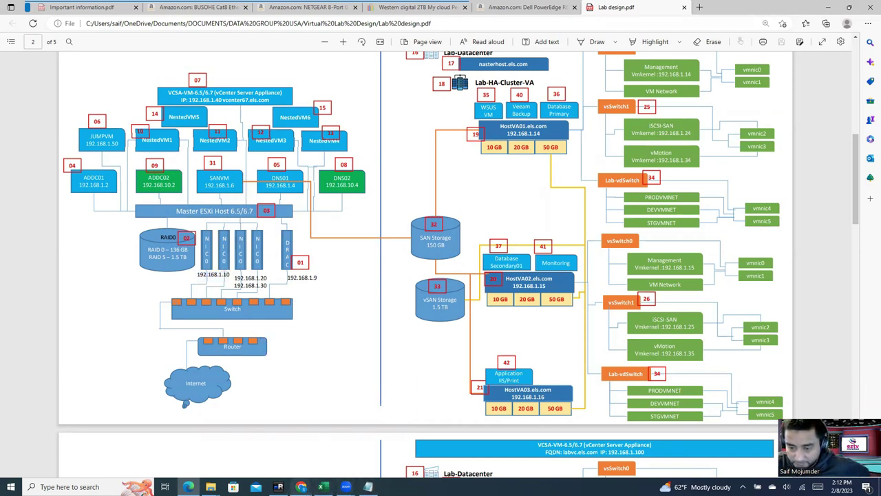
mouse_move(301, 487)
left_click(338, 456)
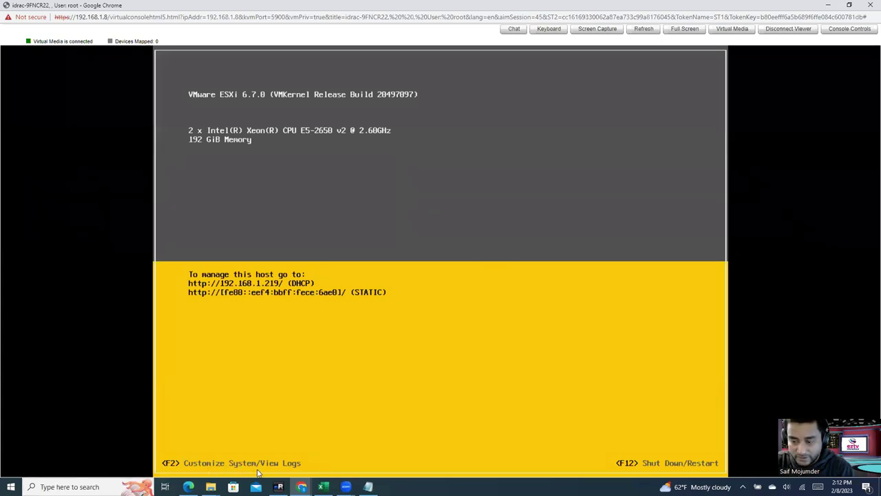
Log in to the DCUI as root with the account password
key("F2")
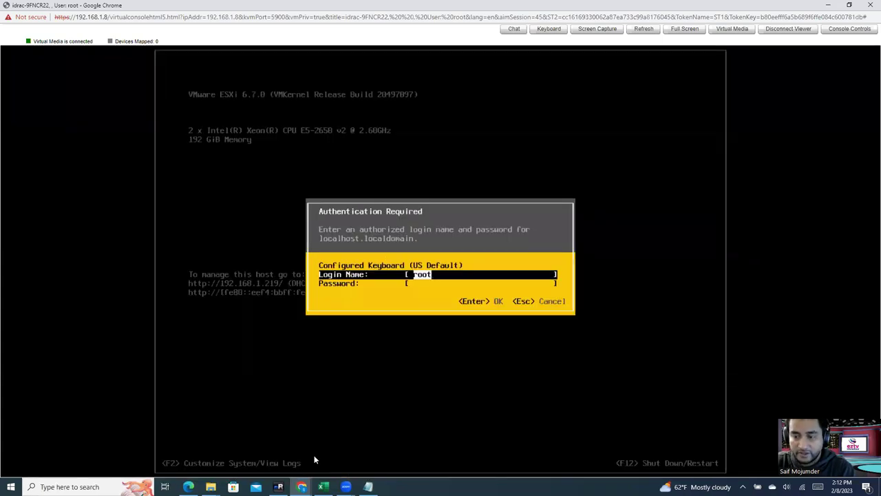
key("Tab")
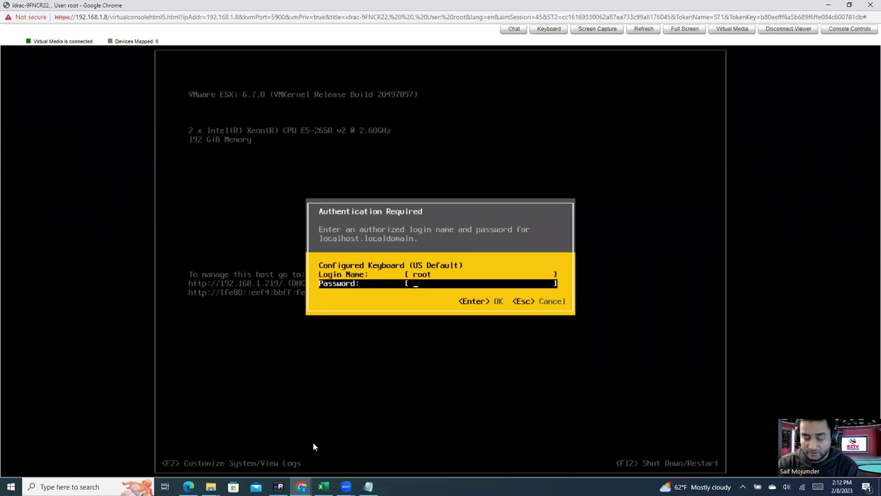
type("********")
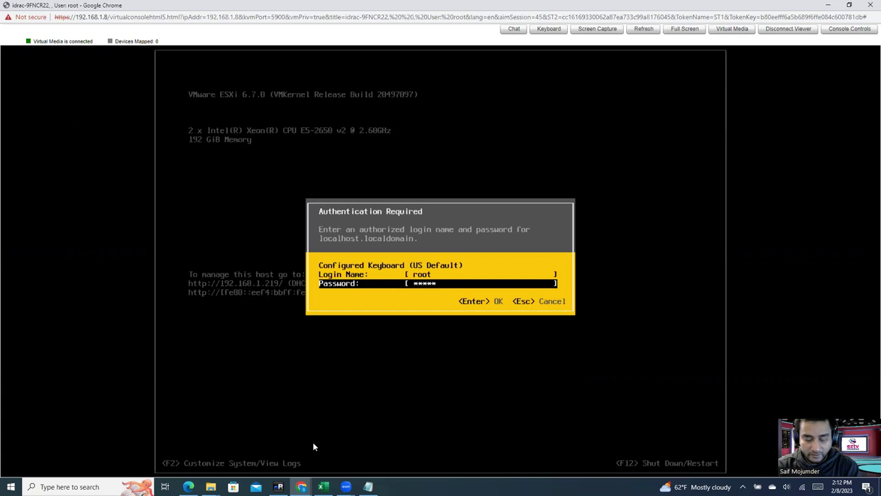
type("****")
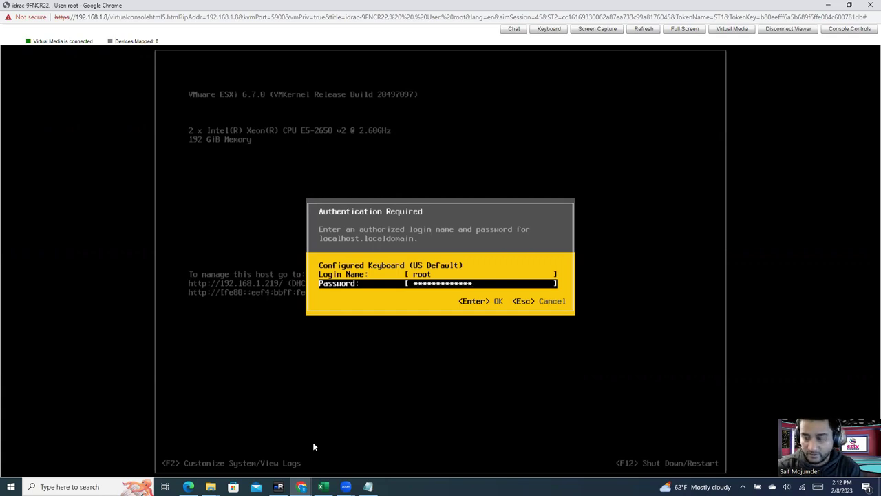
key("Return")
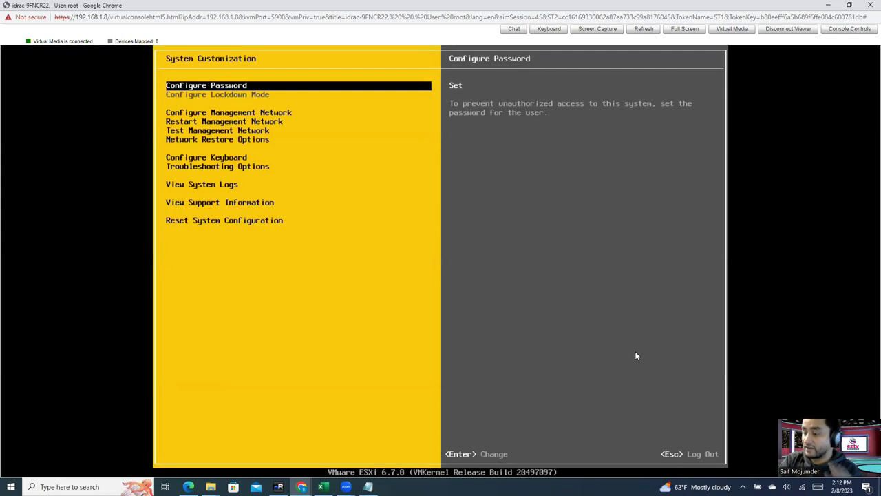
In Configure Management Network's adapter list, leave only vmnic0 selected, with vmnic1 deselected
key("Down")
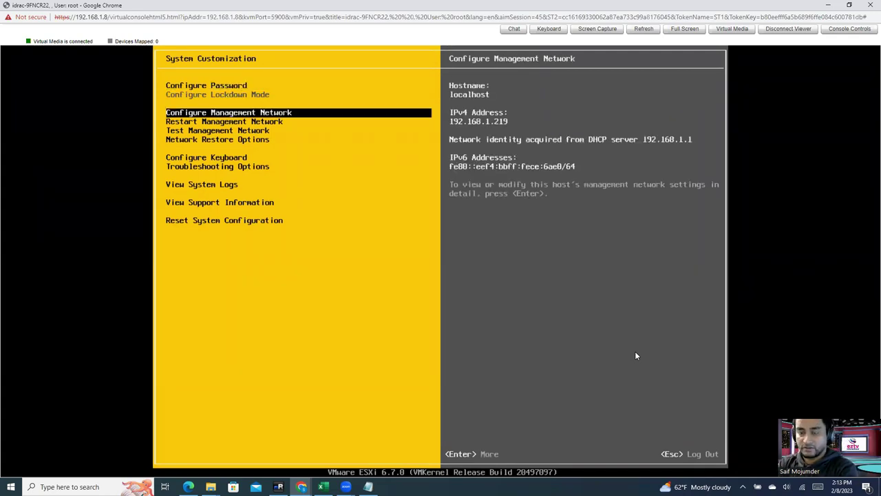
key("Return")
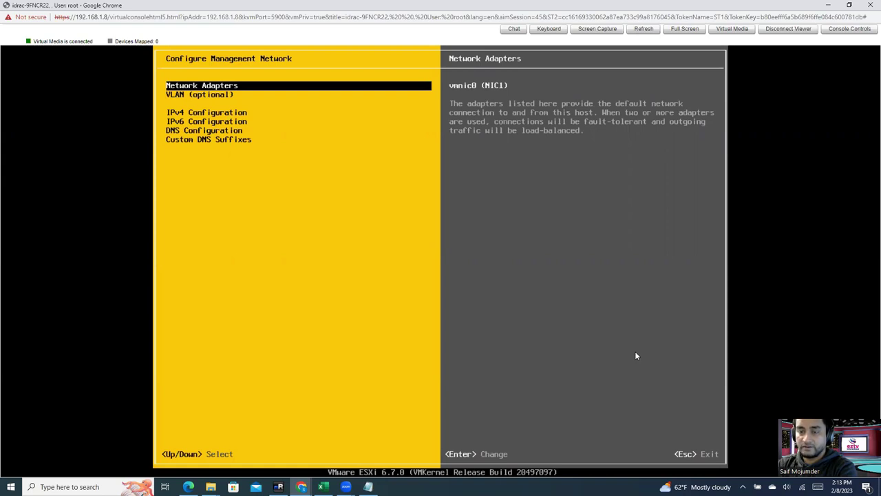
key("Return")
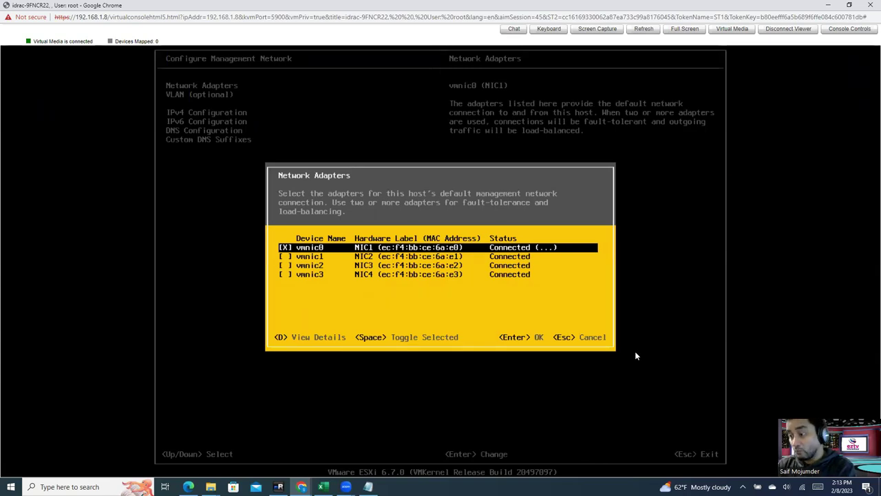
key("Down")
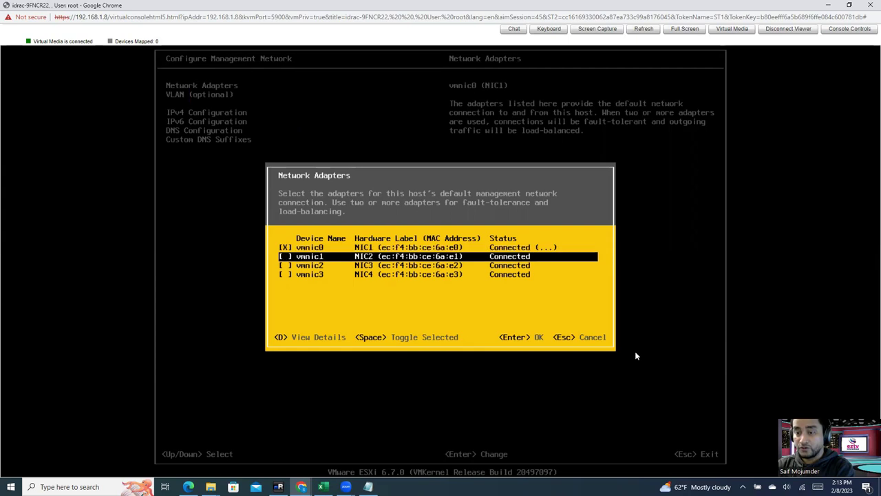
key("space")
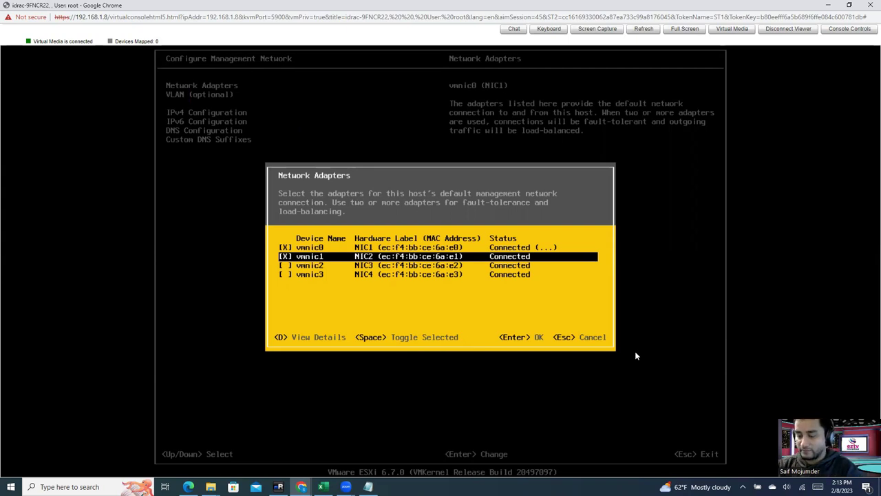
key("space")
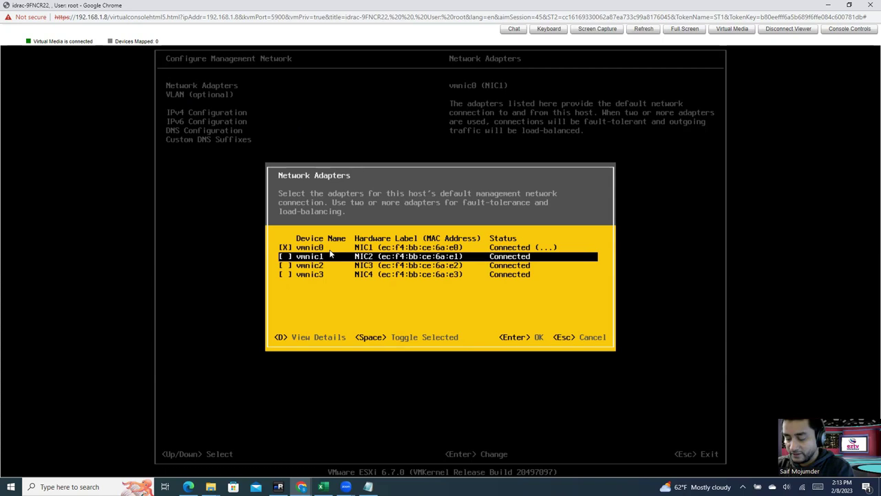
key("Escape")
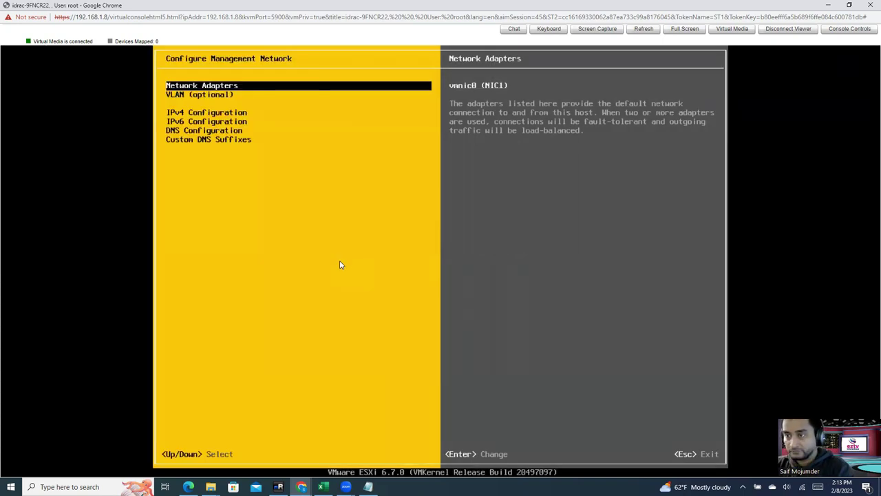
Enter VLAN ID 4095 for the management network and acknowledge the warning
key("Down")
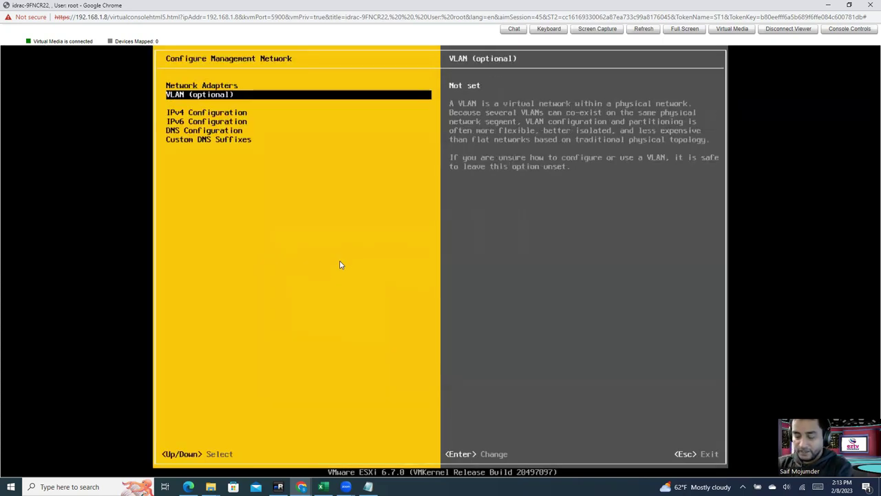
key("Return")
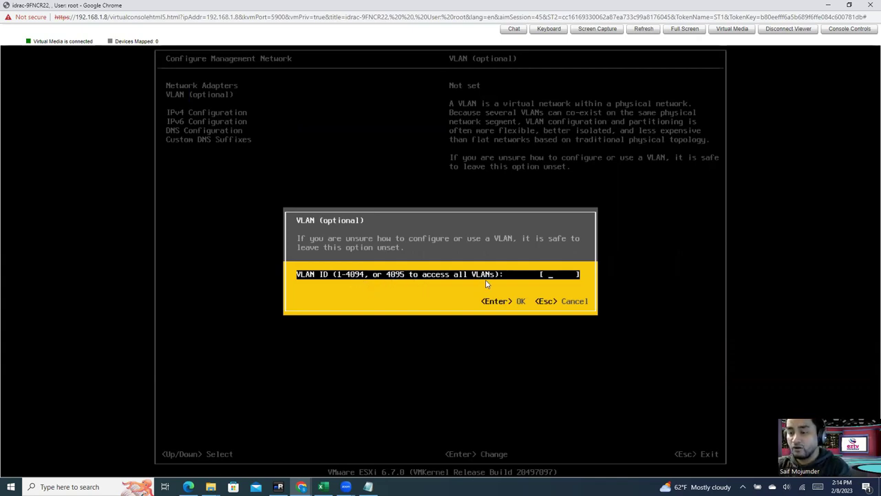
type("4095")
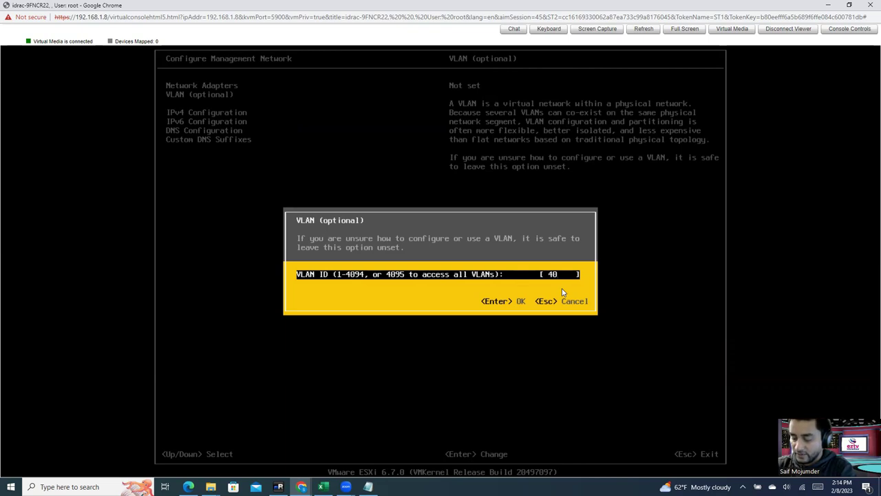
key("Return")
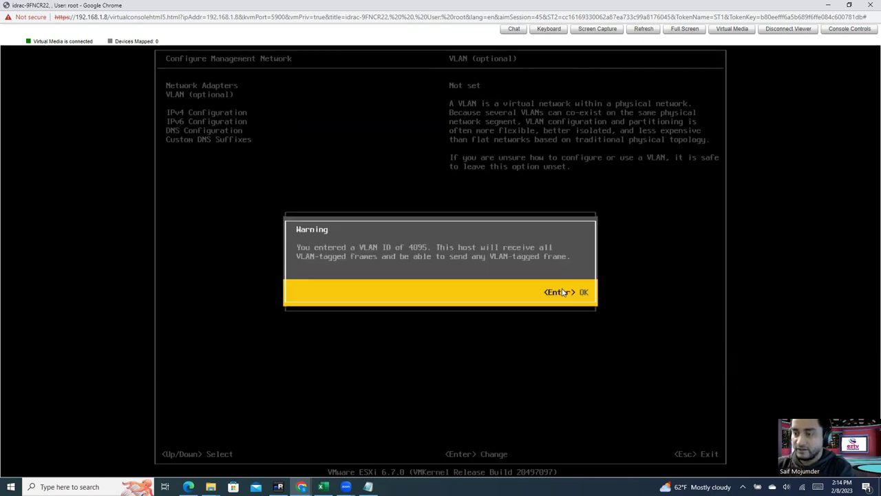
key("Return")
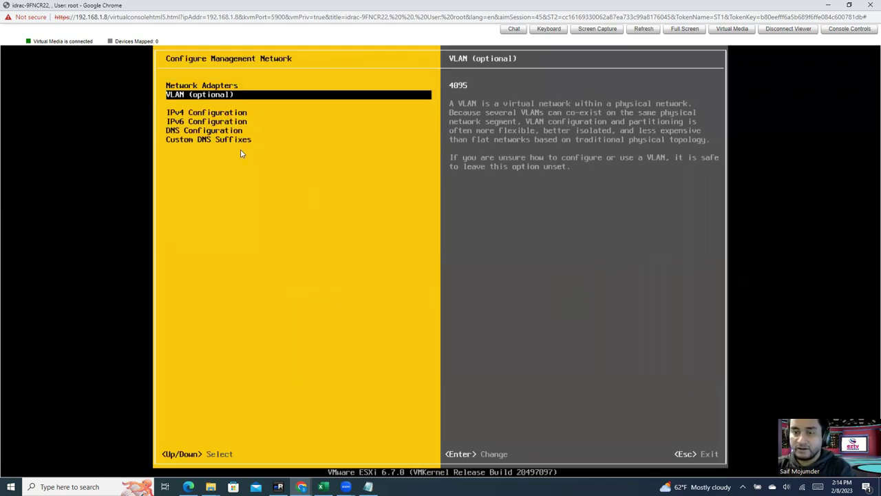
key("Down")
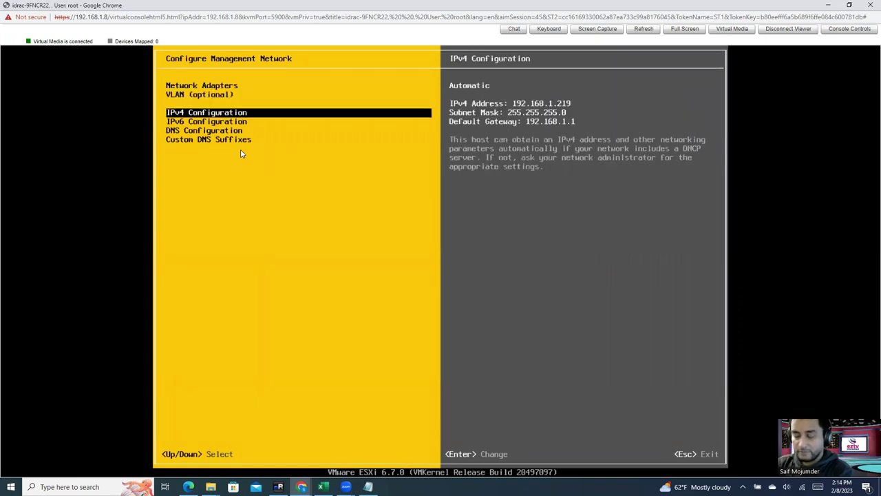
Switch IPv4 to static 192.168.1.11, keeping mask 255.255.255.0 and gateway 192.168.1.1
key("Return")
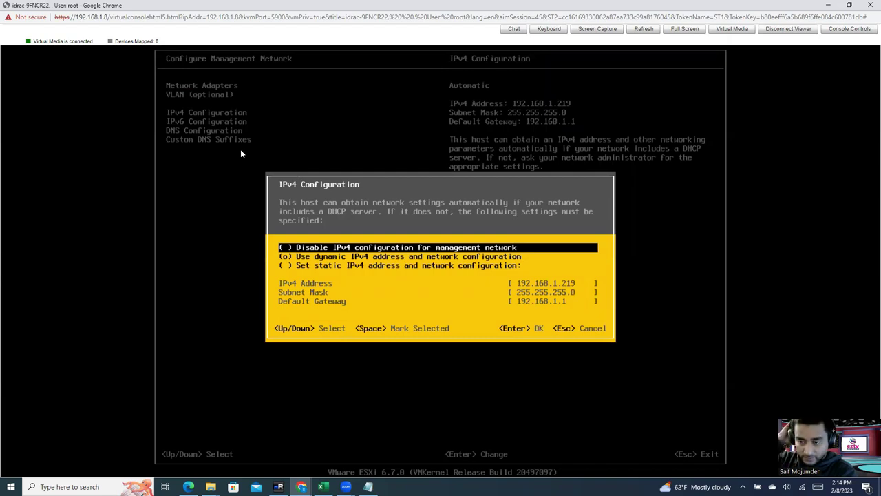
key("Down")
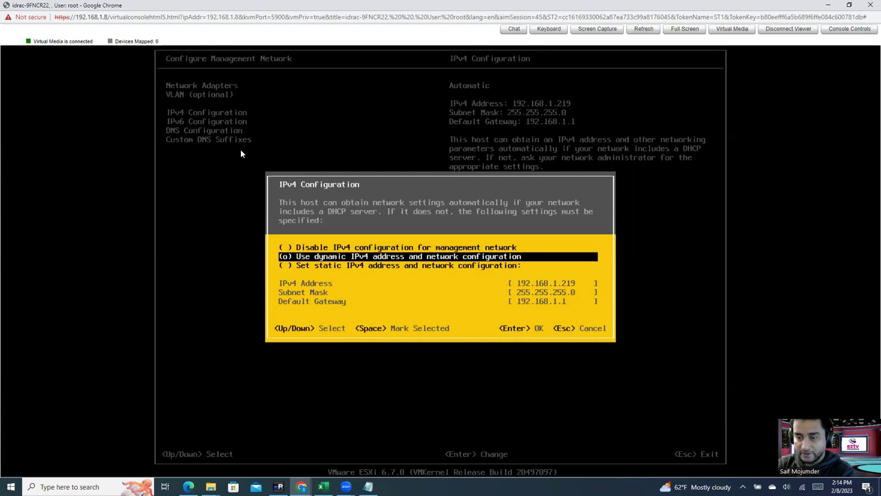
key("Down")
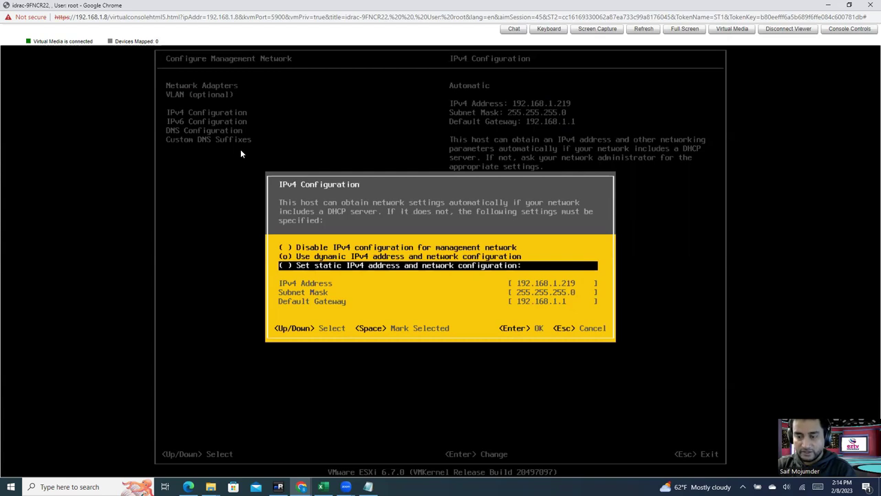
key("space")
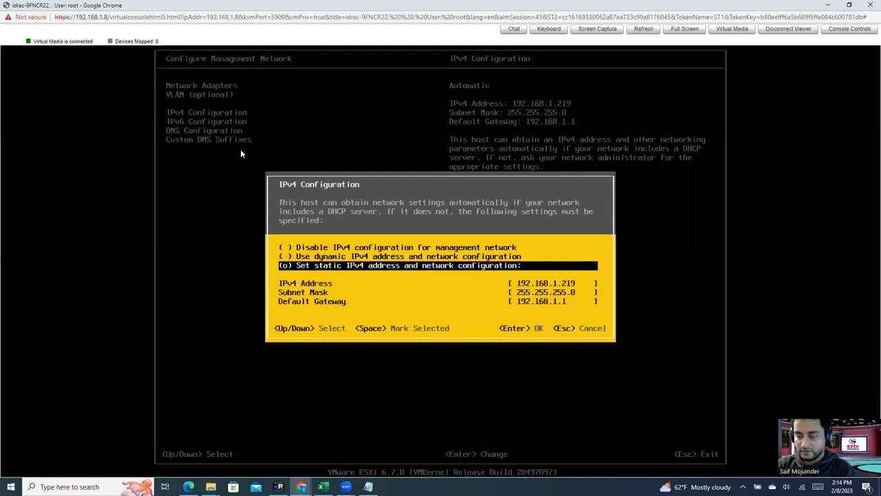
key("Down")
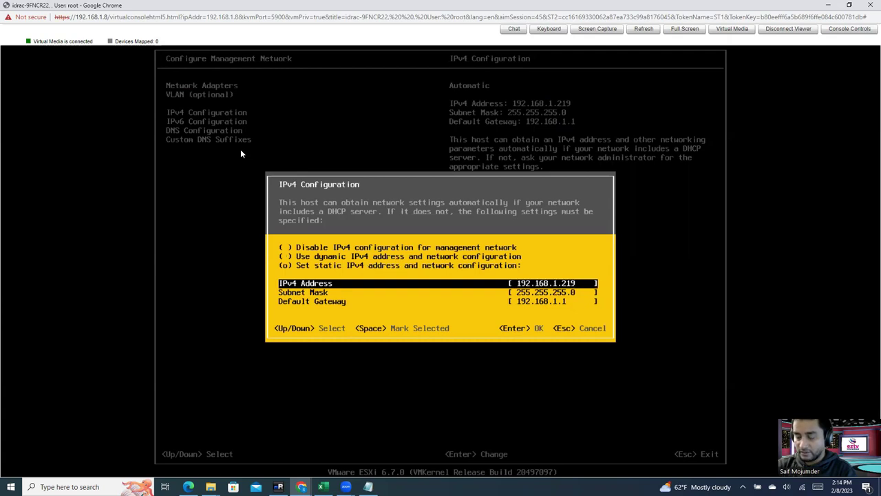
key("BackSpace")
key("BackSpace")
key("BackSpace")
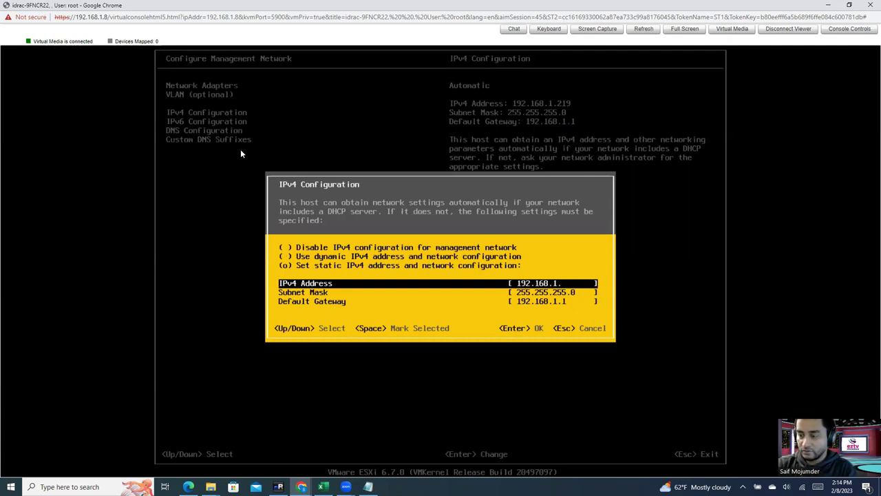
type("11")
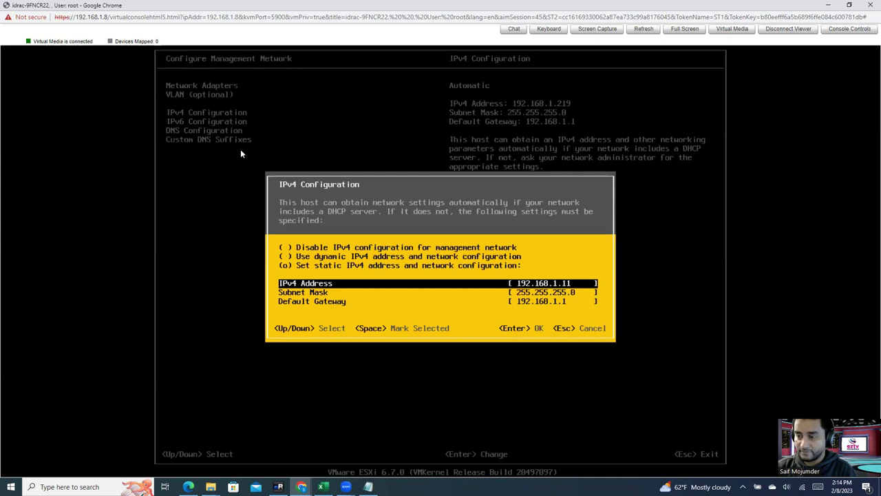
key("Down")
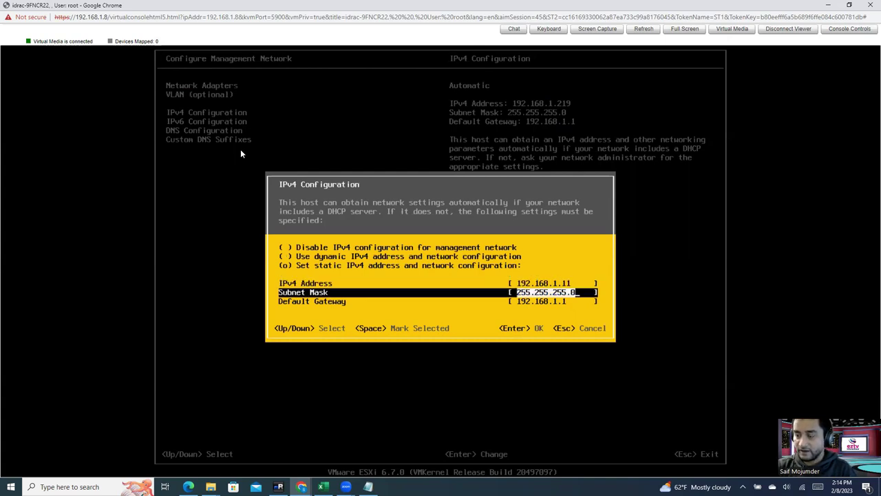
key("Down")
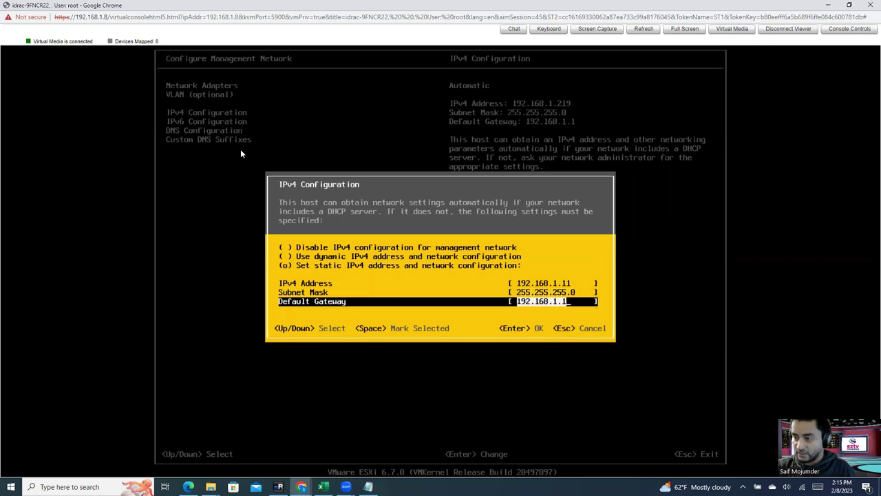
key("Return")
key("Down")
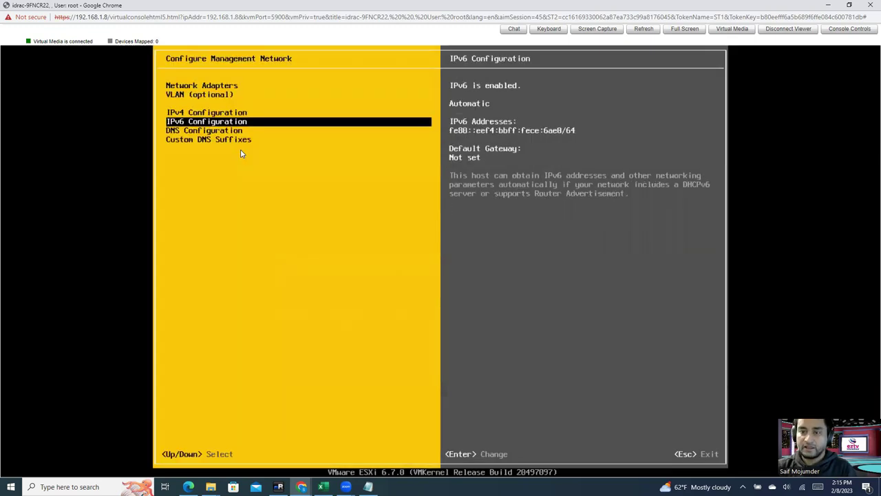
Mark 'Disable IPv6 (restart required)' in IPv6 Configuration and apply it
key("Return")
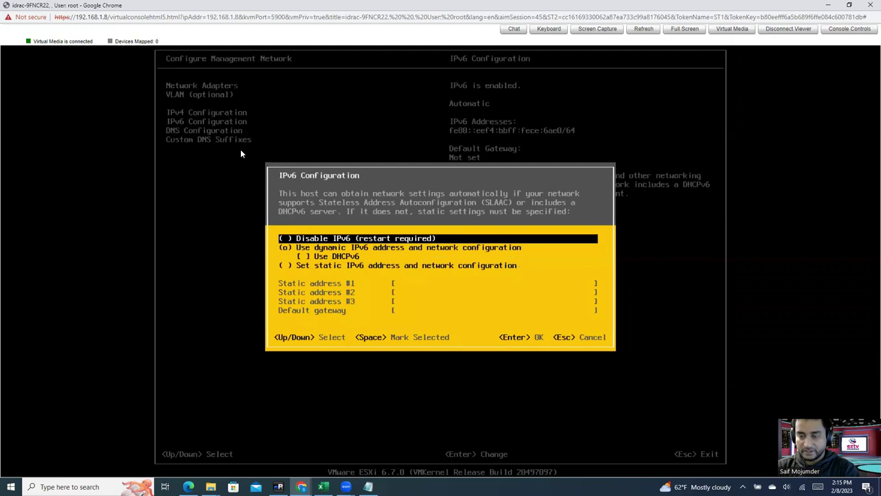
key("space")
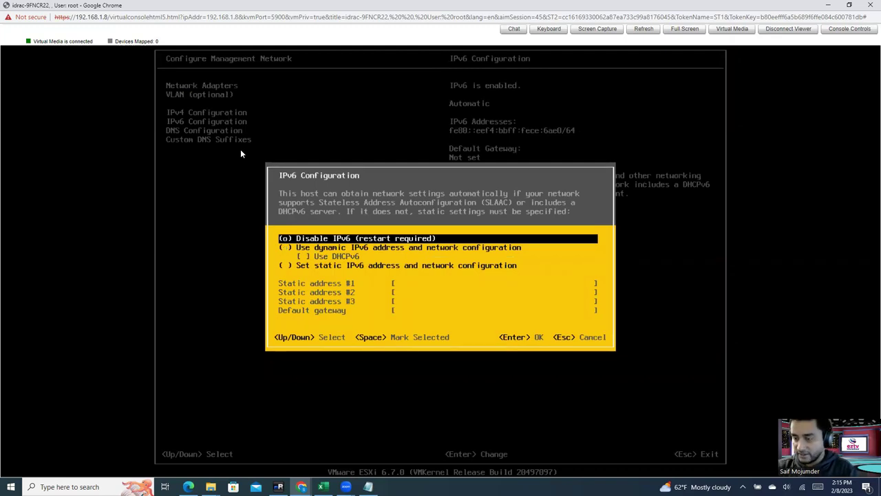
key("Return")
key("Down")
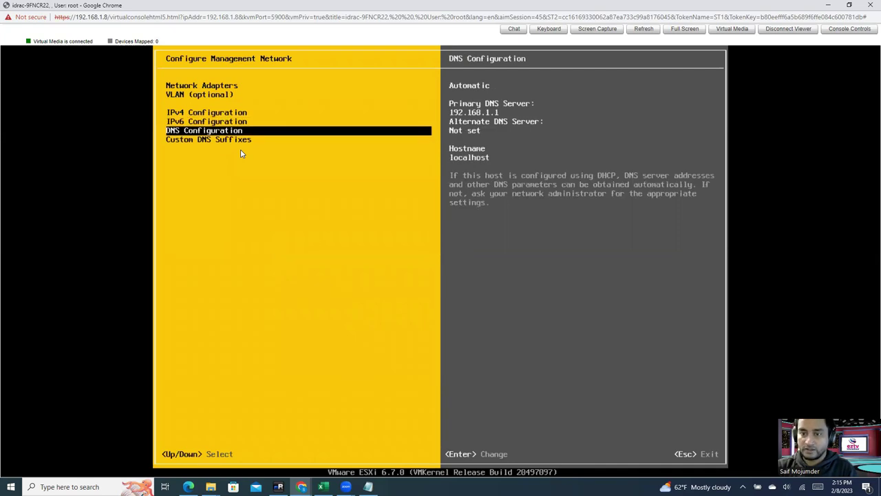
Switch DNS Configuration to 'Use the following DNS server addresses'
key("Return")
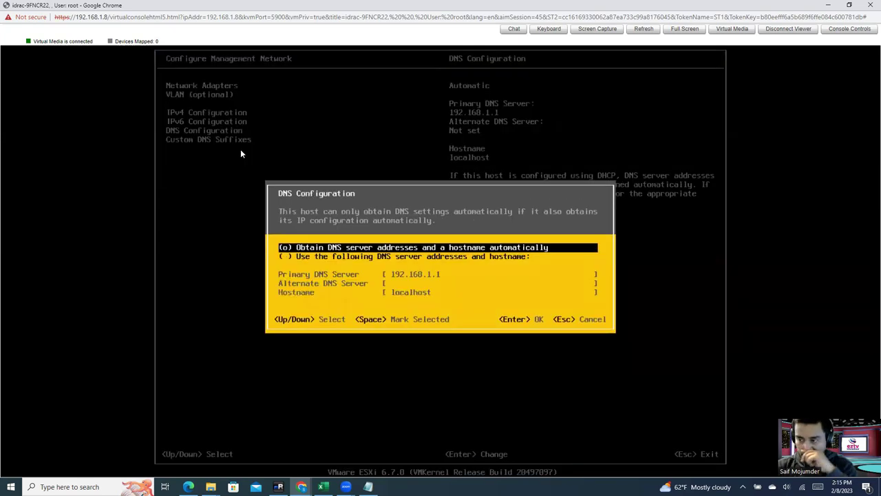
key("Down")
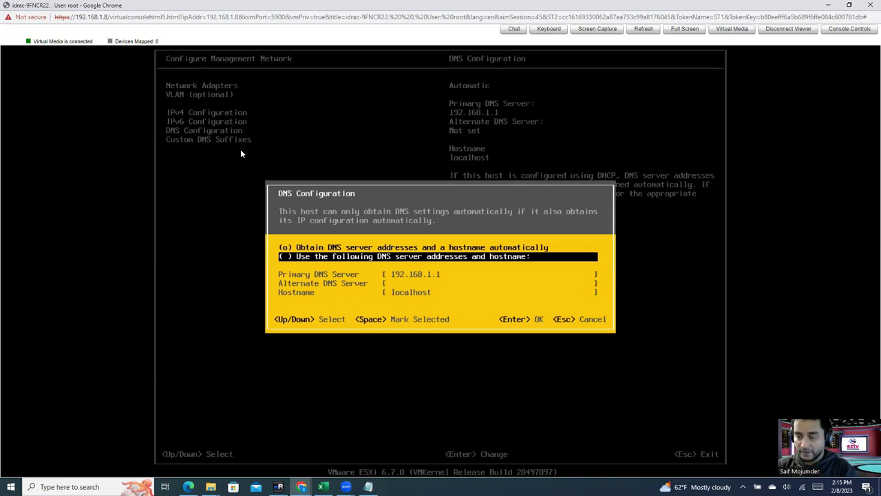
key("Up")
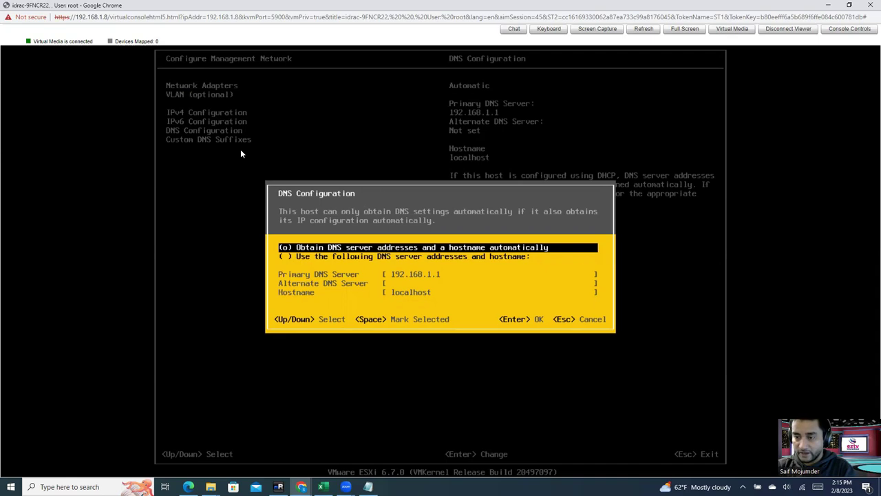
key("Down")
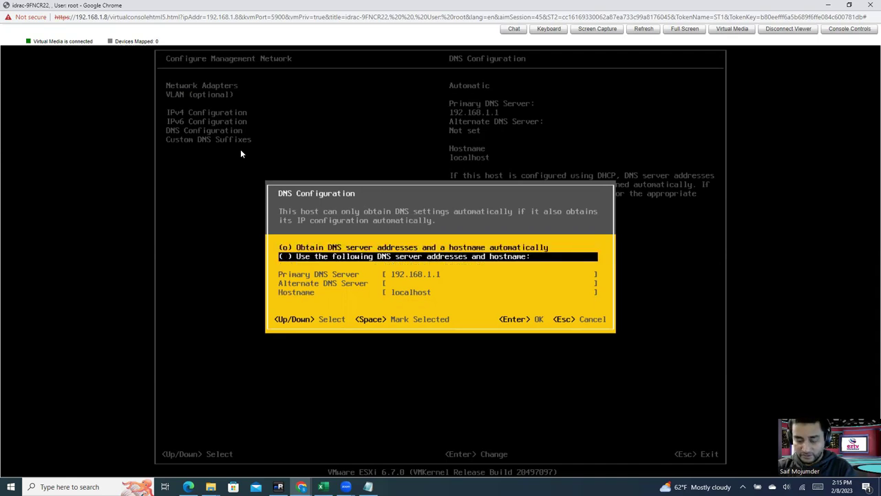
key("space")
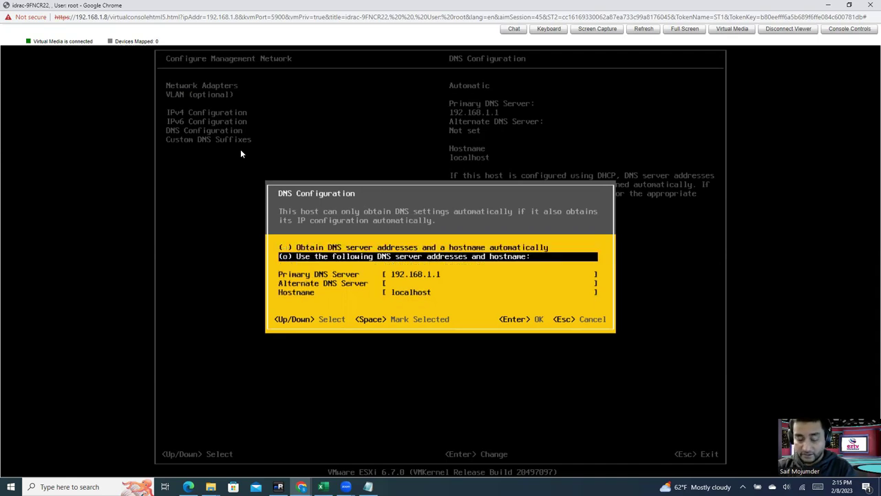
Change the primary DNS server to 192.168.1.4
key("Down")
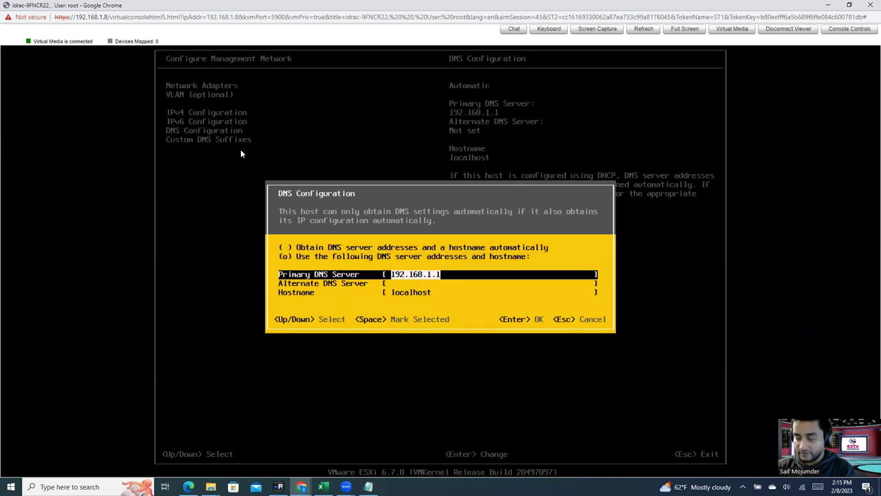
key("End")
key("BackSpace")
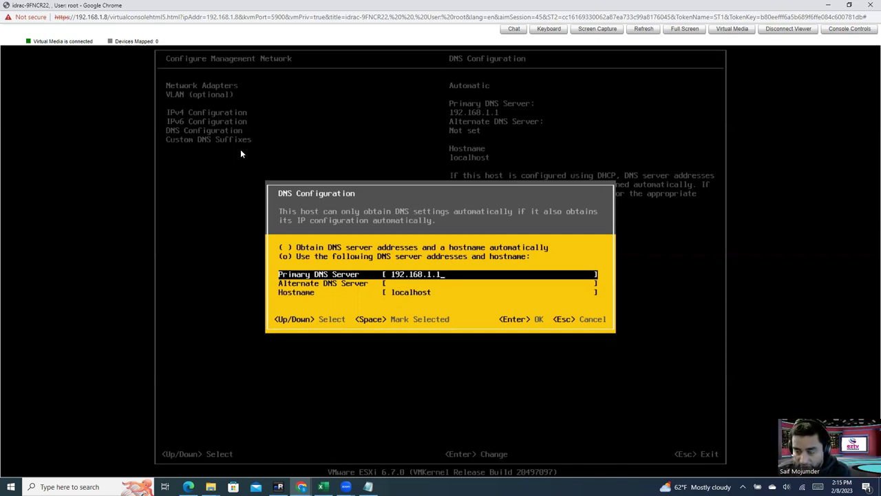
key("BackSpace")
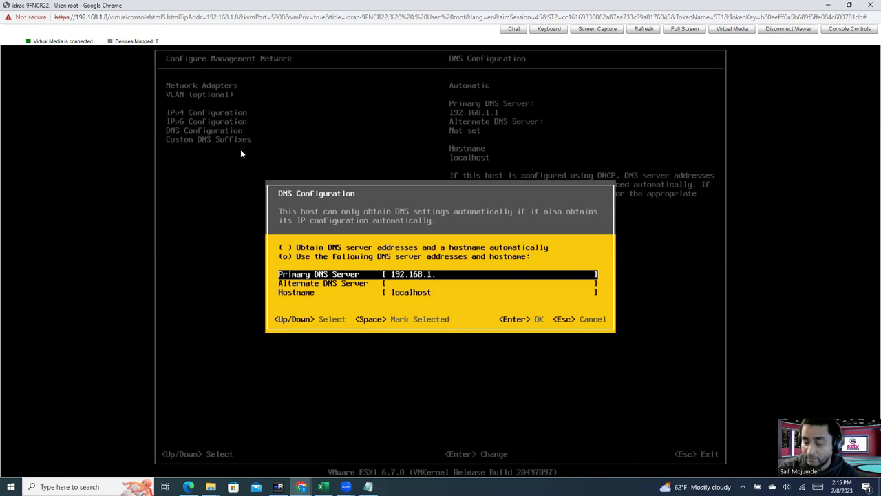
type("4")
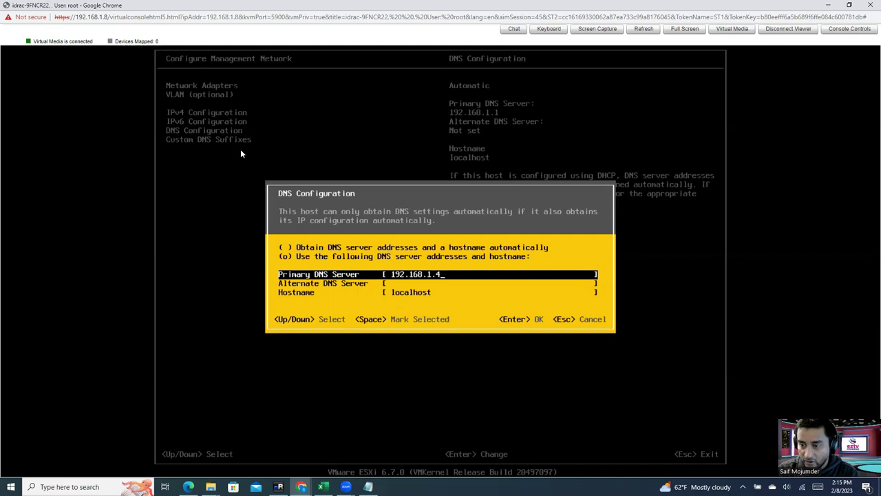
Start entering the alternate DNS server 192.168.1.1, correcting a mistyped part
key("Down")
type("192.168.1")
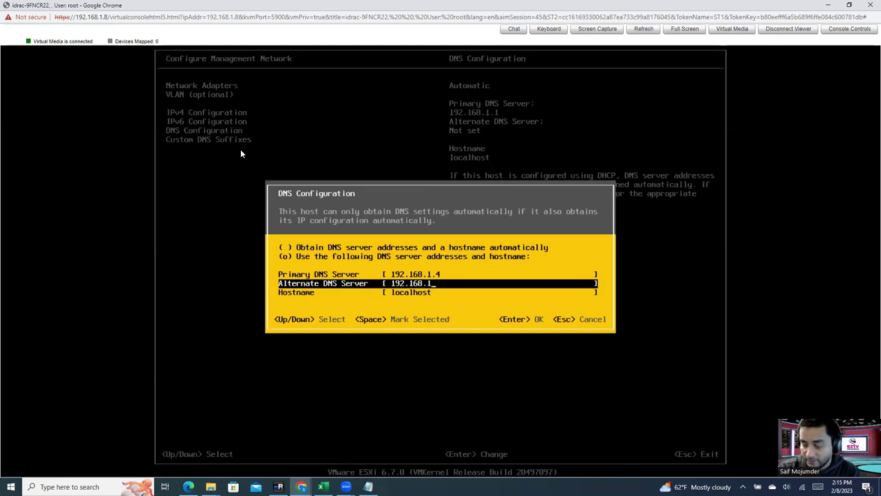
type("0.4")
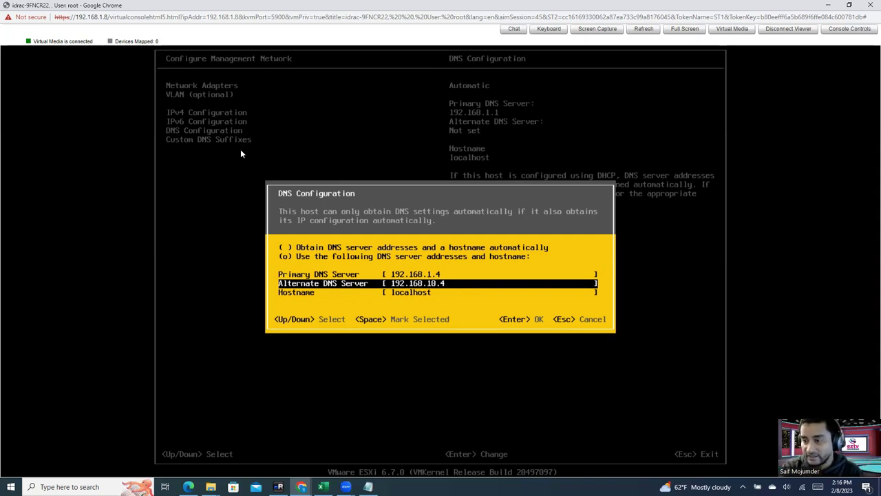
key("BackSpace")
key("BackSpace")
key("BackSpace")
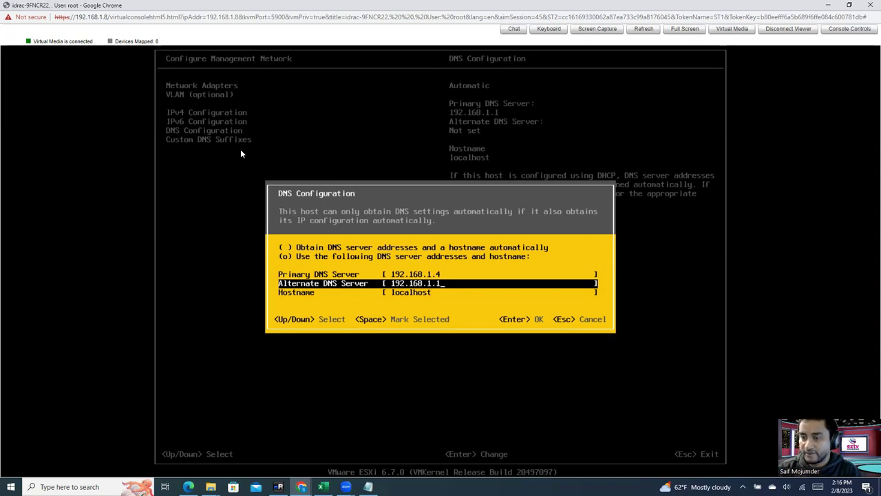
Set the hostname to masterhost01 and save the DNS servers 192.168.1.4 and 192.168.1.1
key("Up")
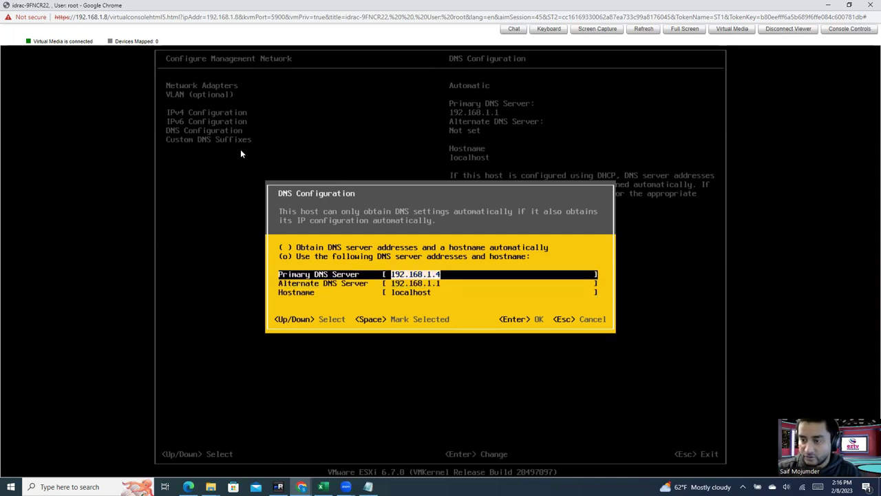
key("Down")
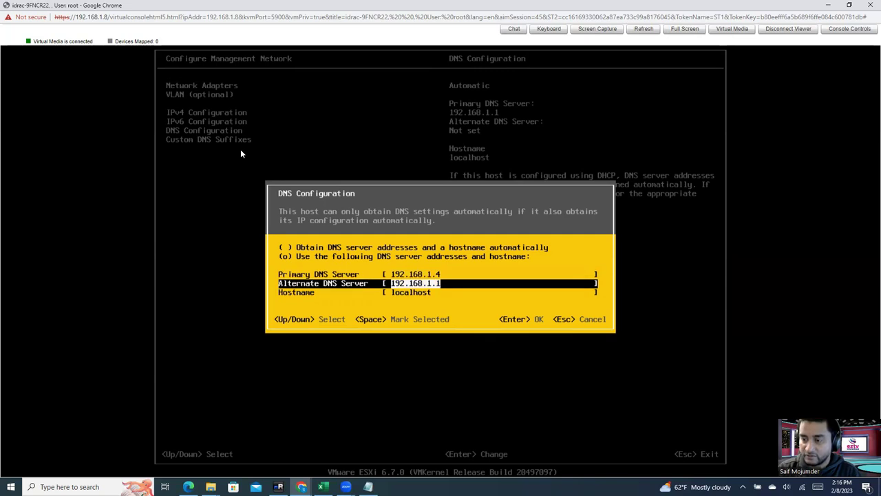
key("Up")
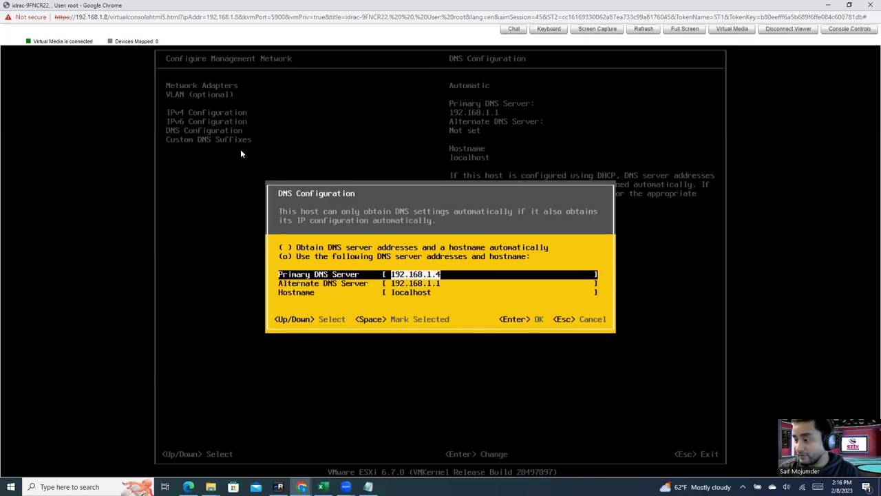
key("Down")
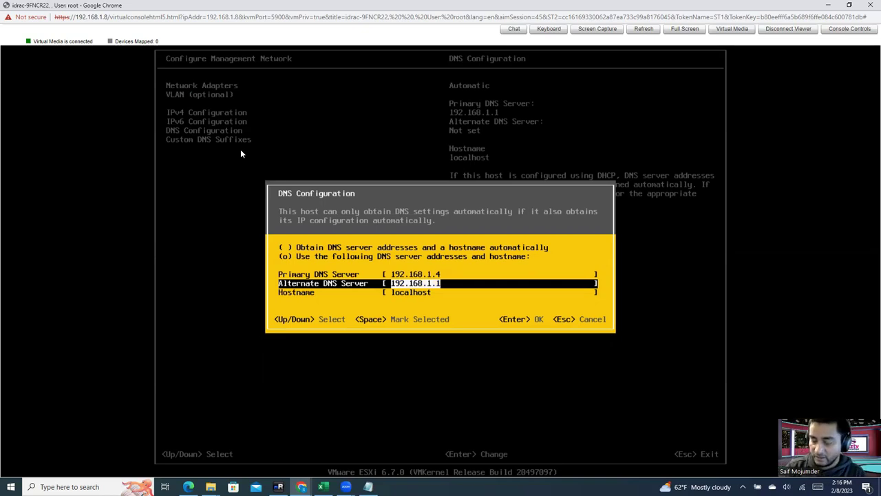
key("Down")
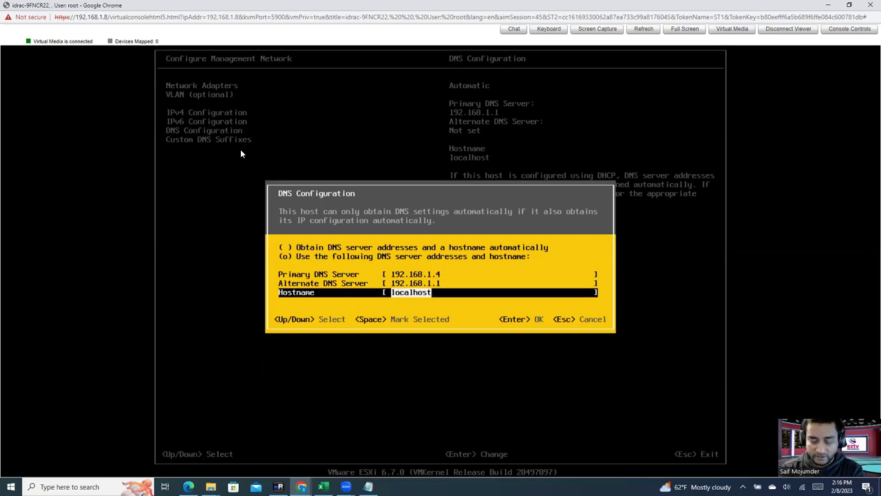
type("mas")
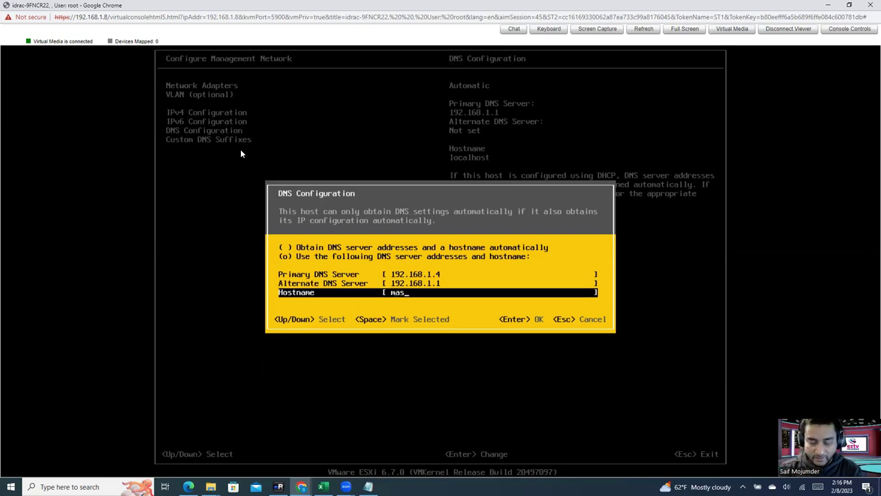
type("terhost01")
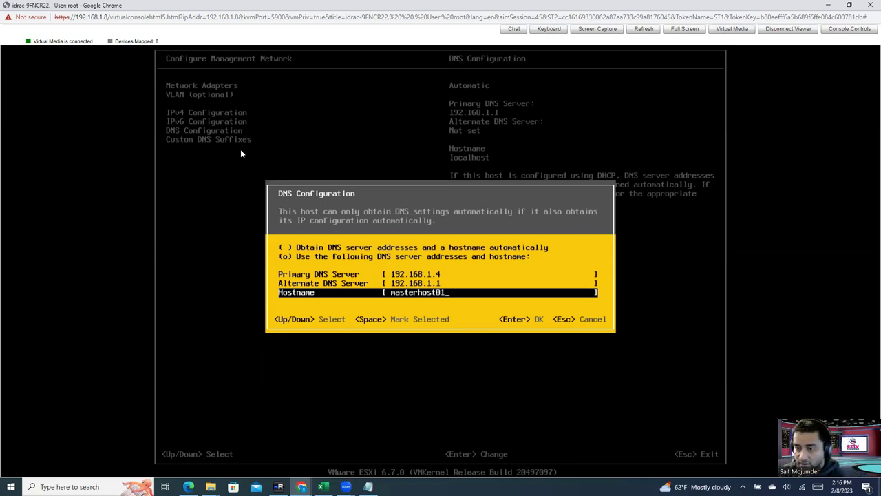
key("Return")
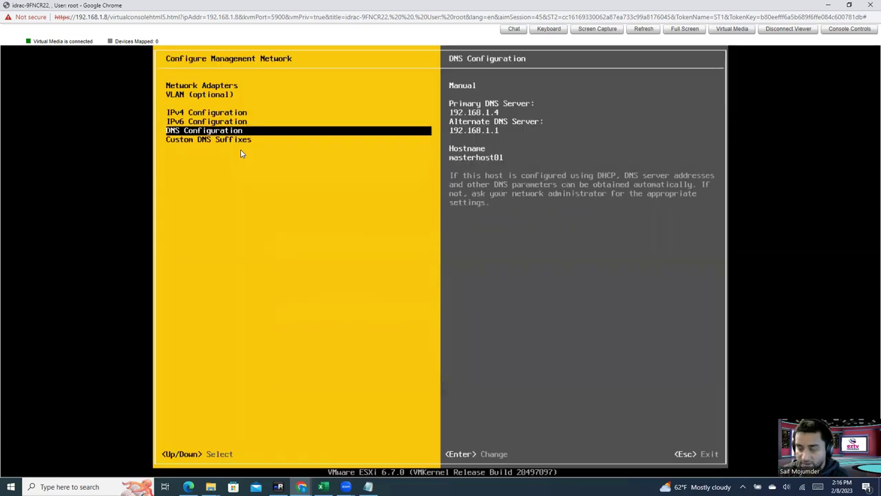
key("Down")
Change the custom DNS suffix from localdomain to els.com
key("Return")
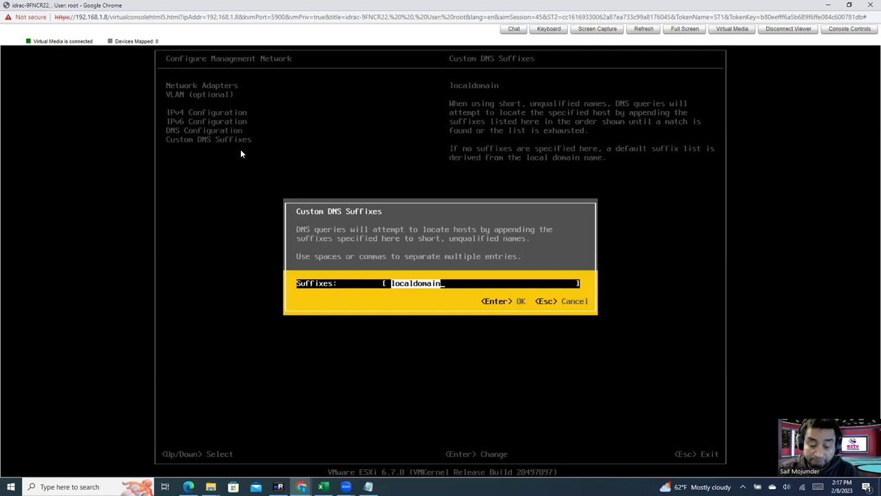
type("e")
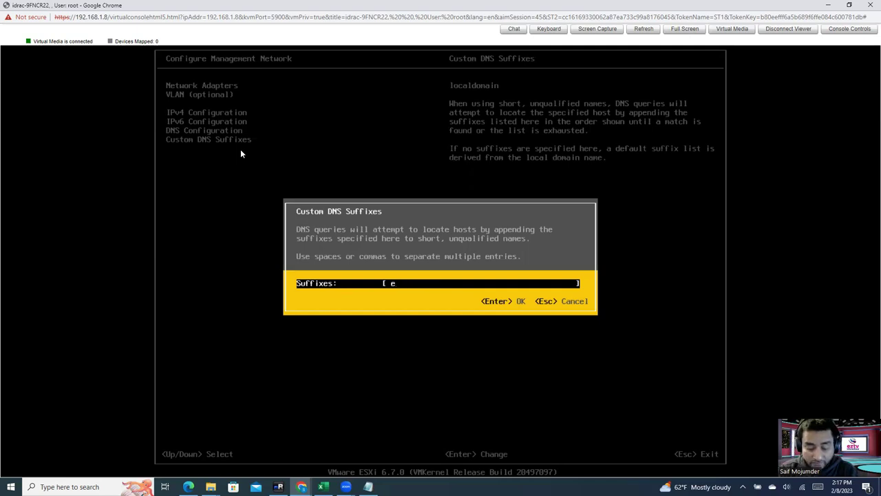
type("ls.com")
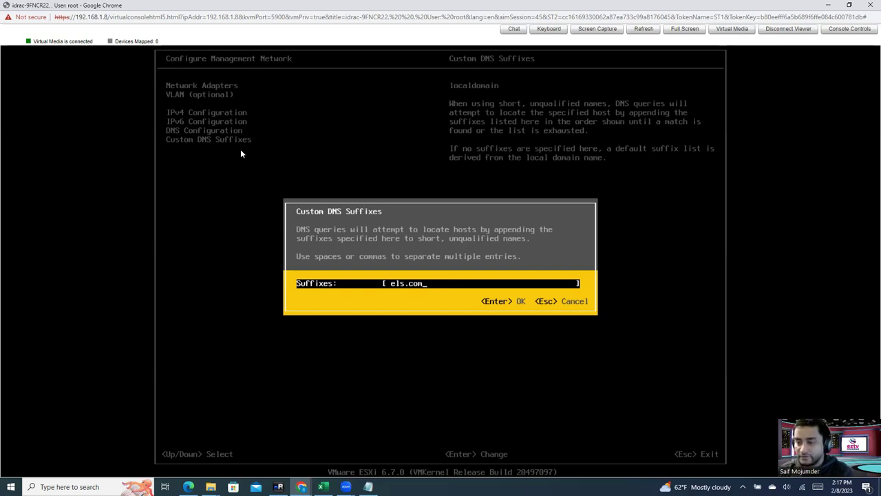
key("Return")
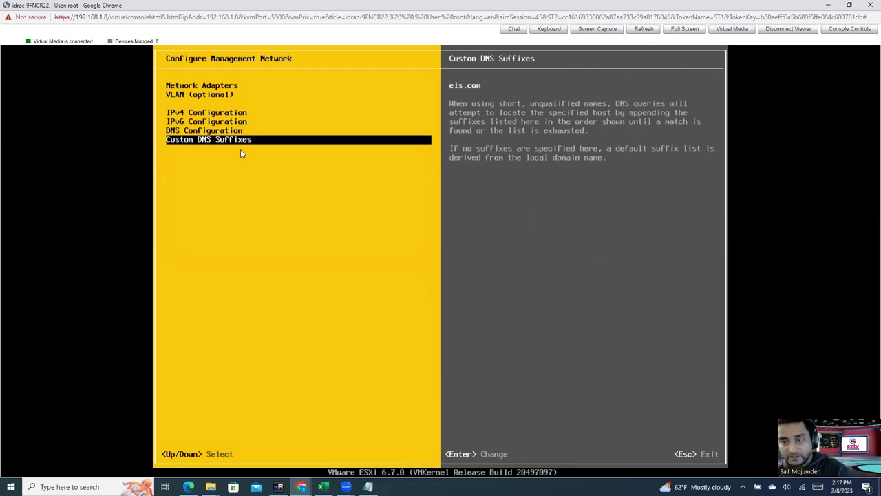
Leave the management network menu and confirm applying hostname masterhost01 with static IP 192.168.1.11
key("Escape")
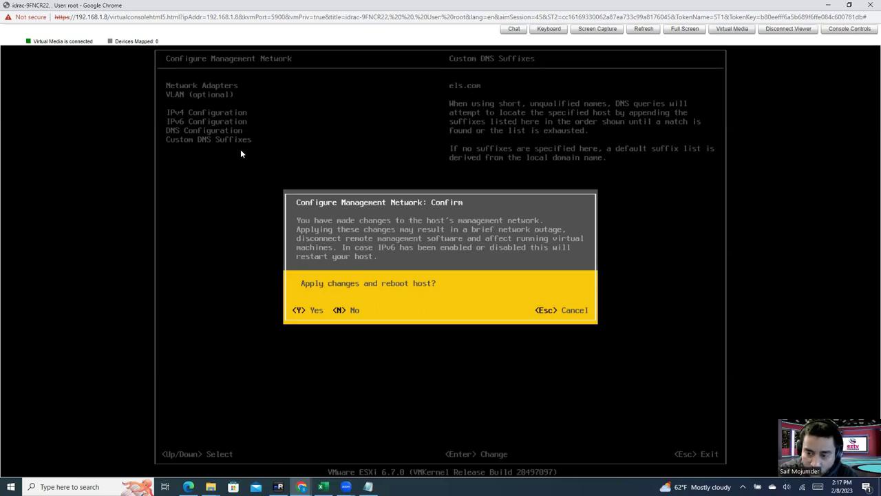
key("y")
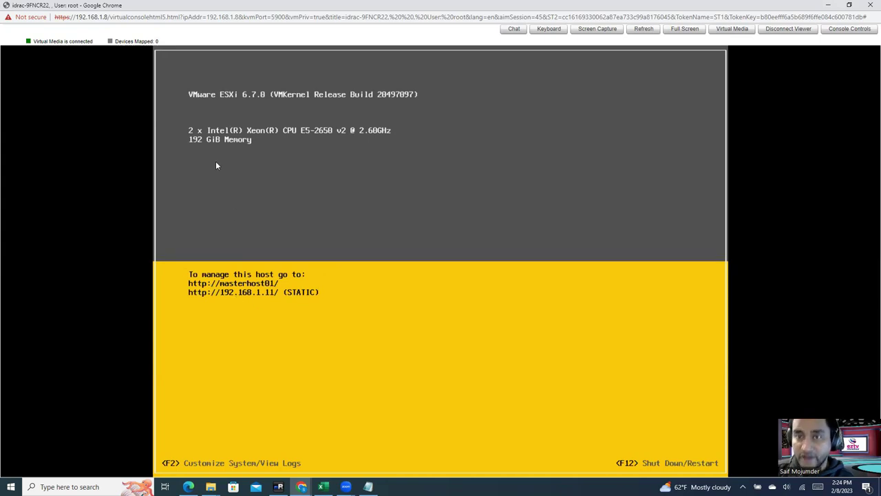
left_click(827, 5)
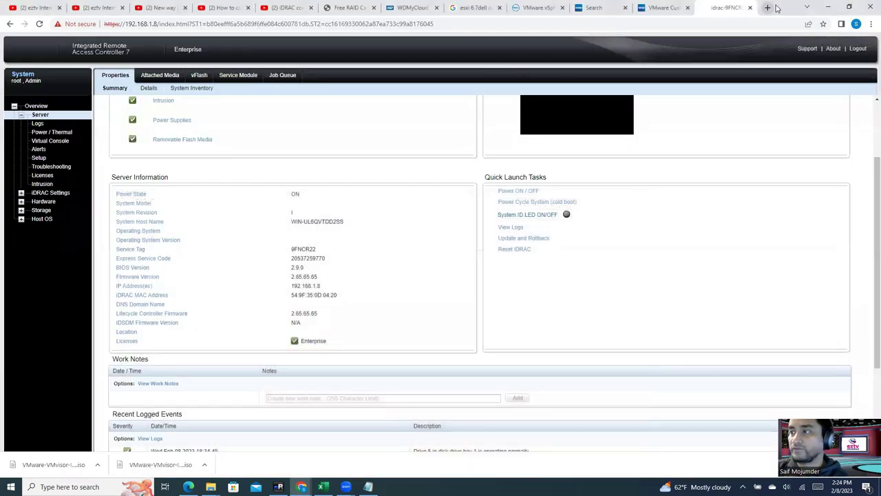
left_click(769, 9)
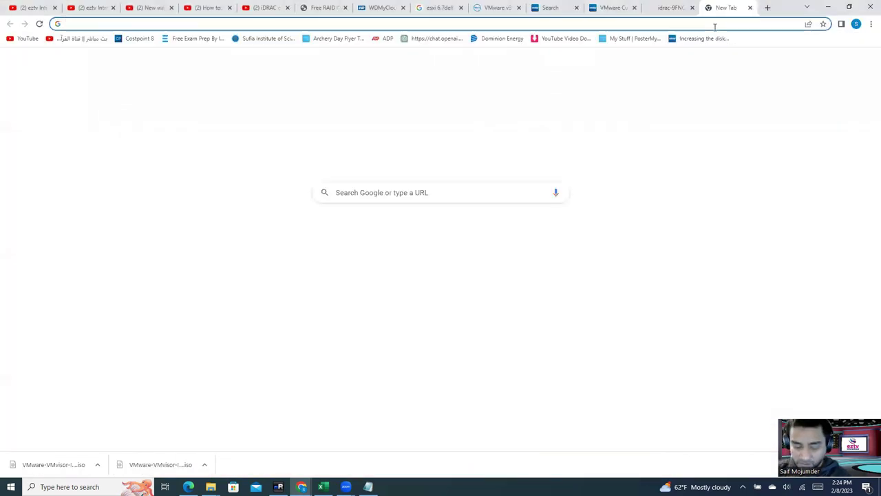
type("https:/")
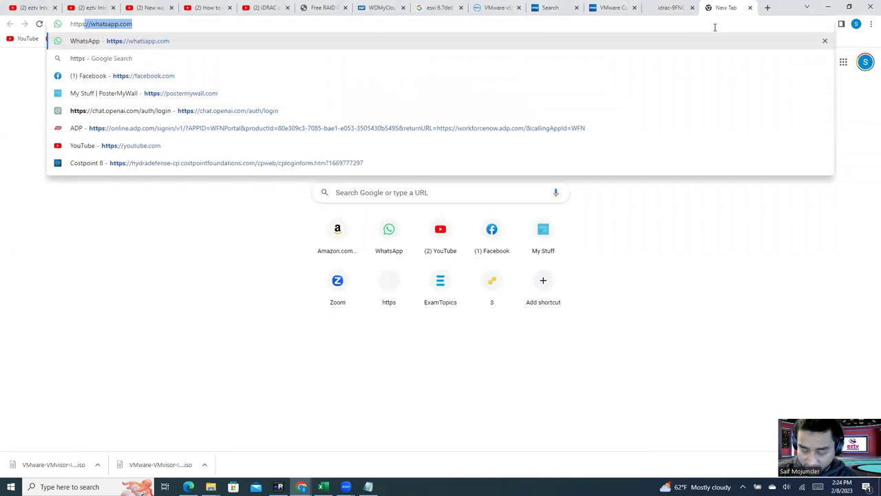
type("/")
type("1")
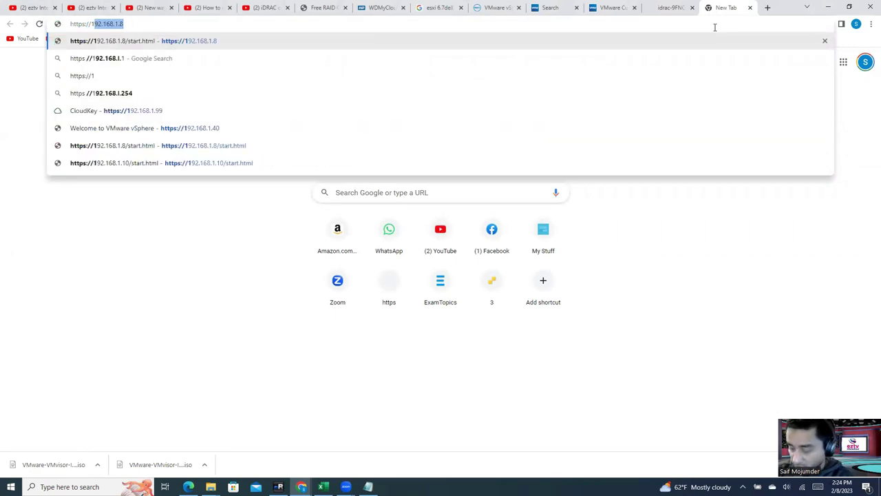
type("92.168.1.11")
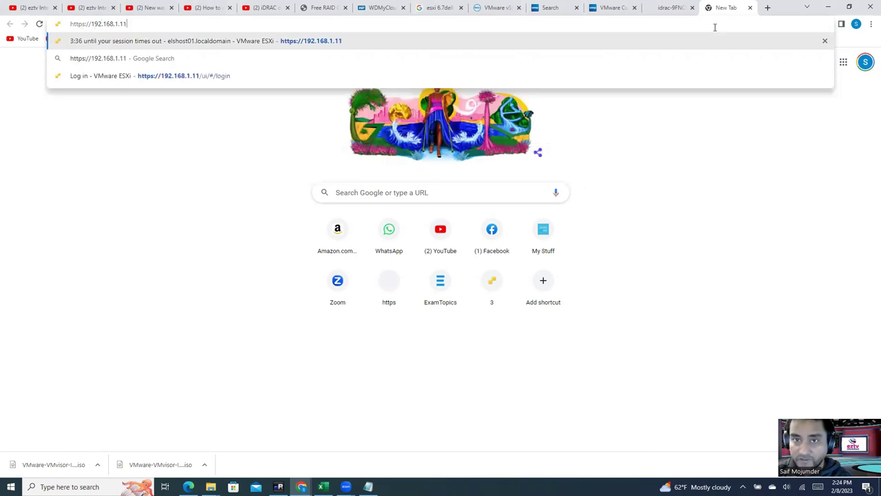
key("Return")
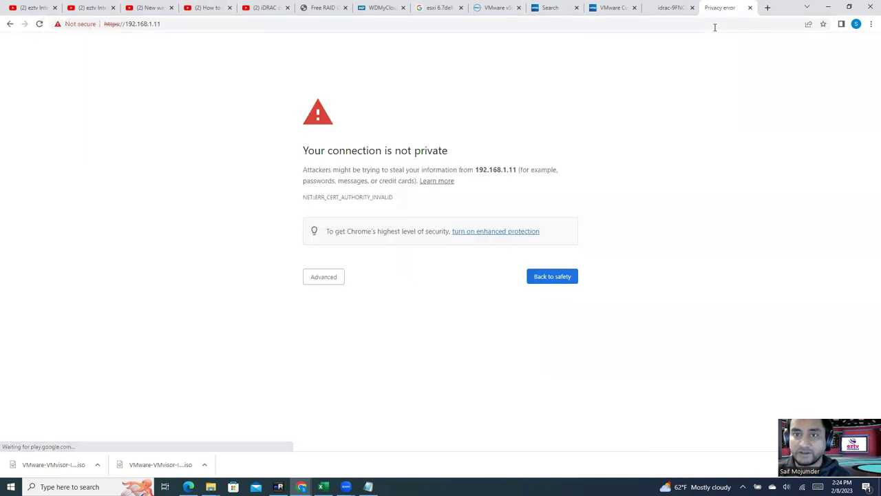
left_click(310, 278)
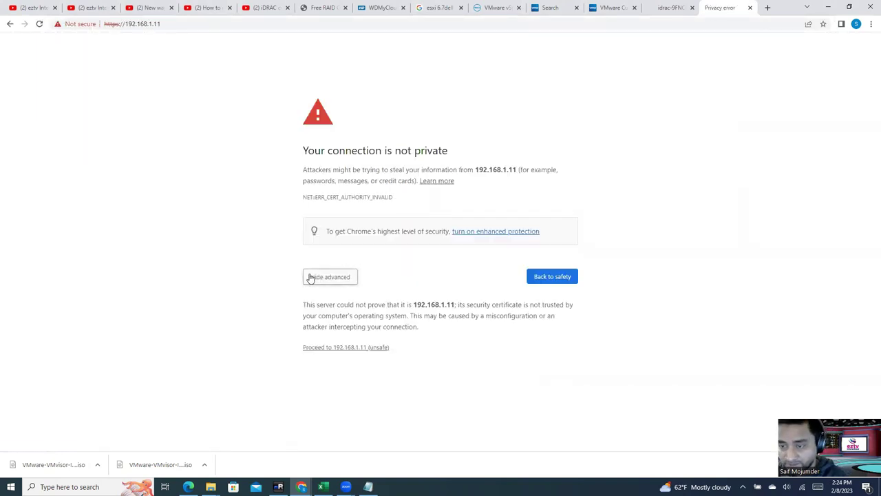
left_click(333, 349)
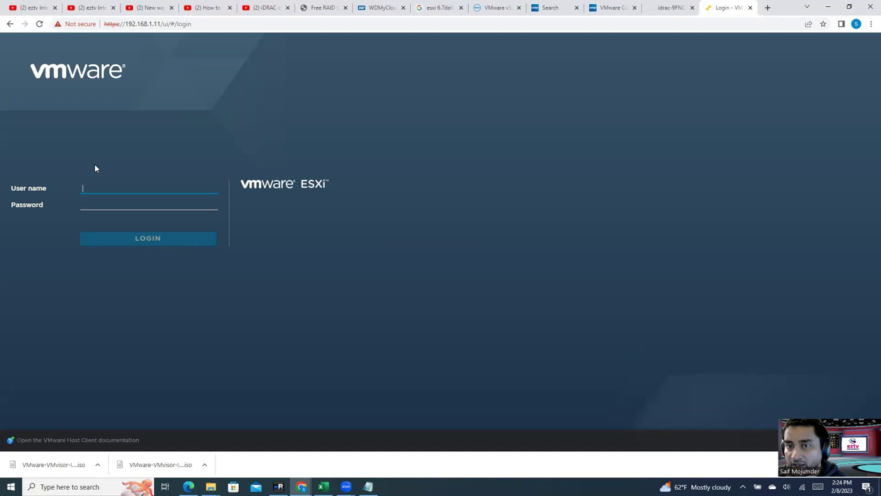
left_click(768, 8)
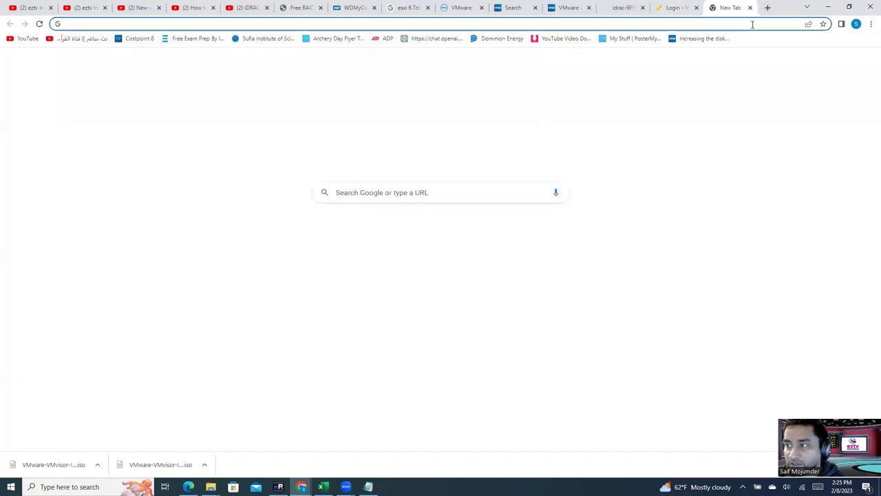
Load the ESXi login page at 192.168.1.12 past the certificate warning, then return to the 192.168.1.11 tab
type("1")
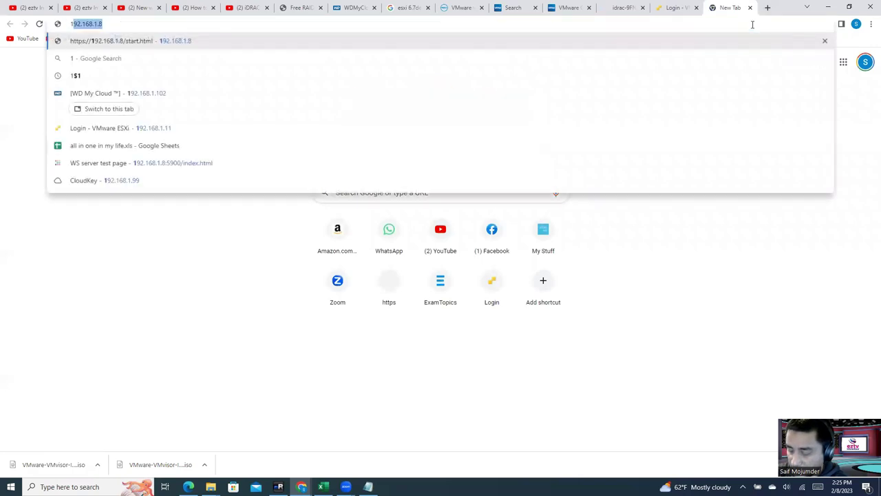
type("92.168.1.")
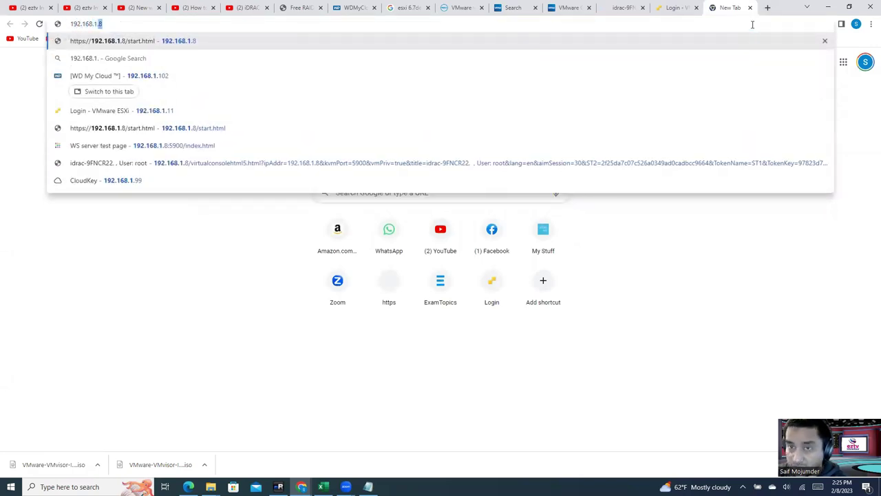
type("12")
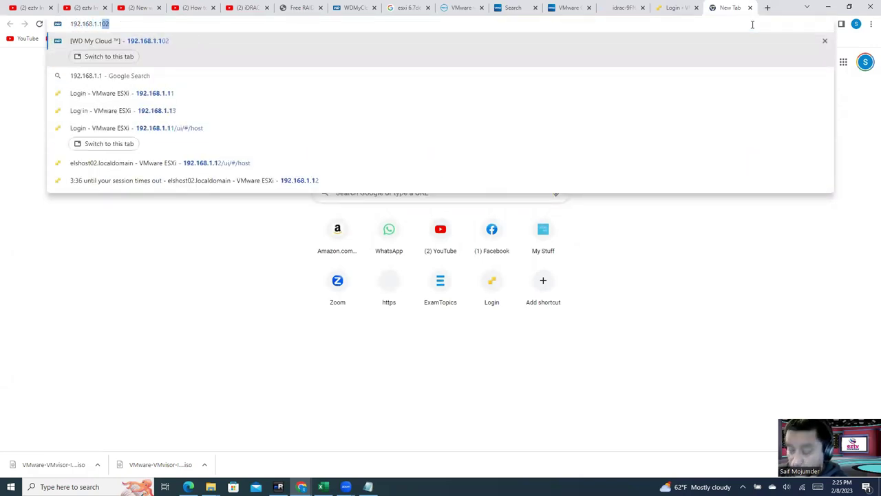
key("Return")
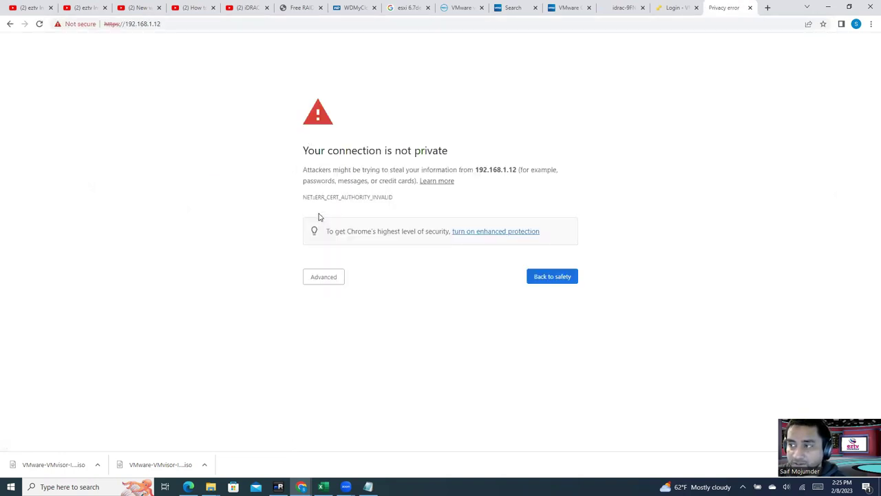
left_click(323, 277)
left_click(318, 347)
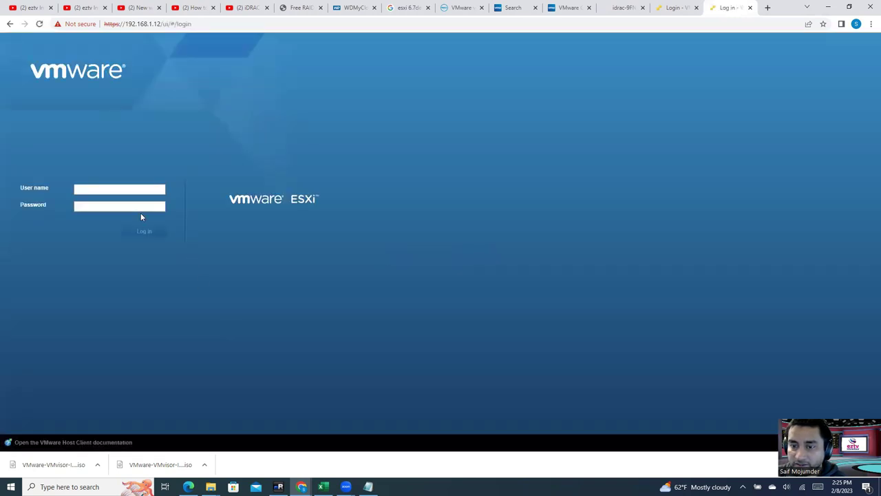
left_click(115, 192)
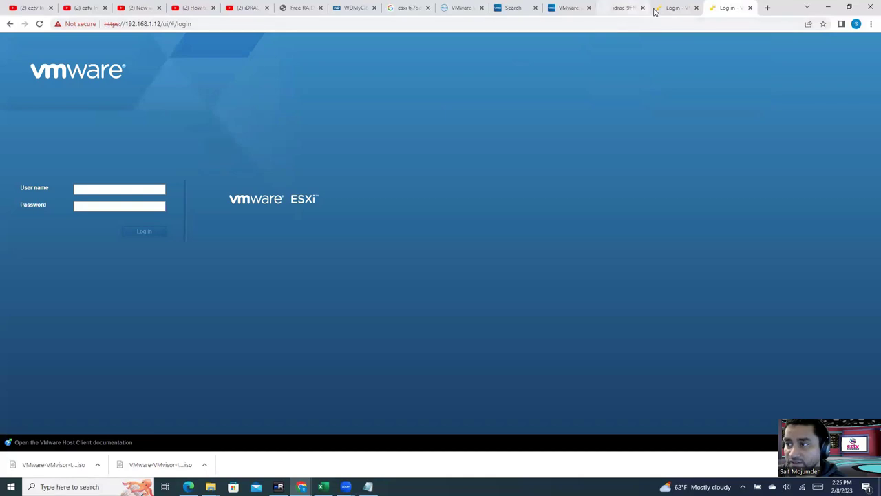
left_click(675, 8)
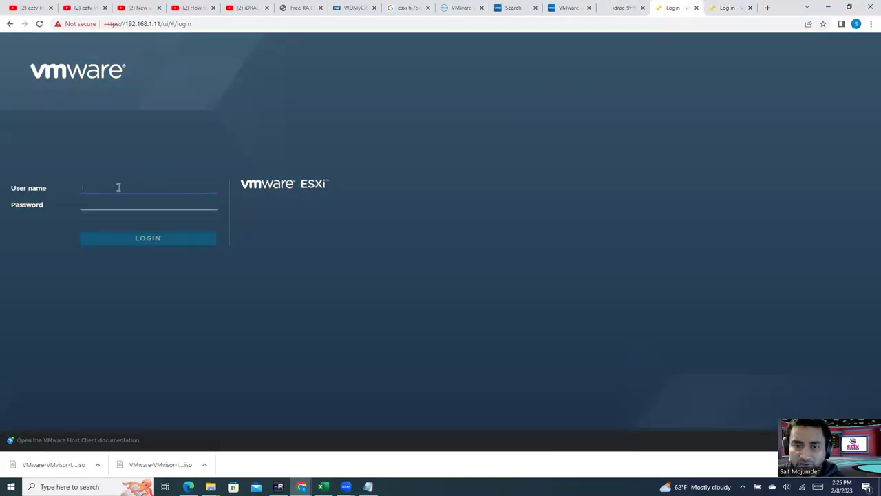
Log in at 192.168.1.11 as the saved root user with the account password
left_click(117, 188)
left_click(136, 207)
left_click(114, 205)
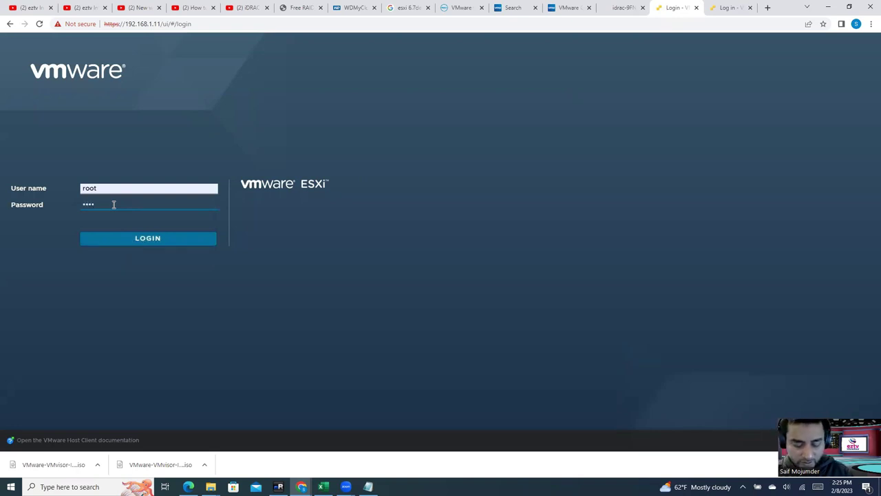
type("•••")
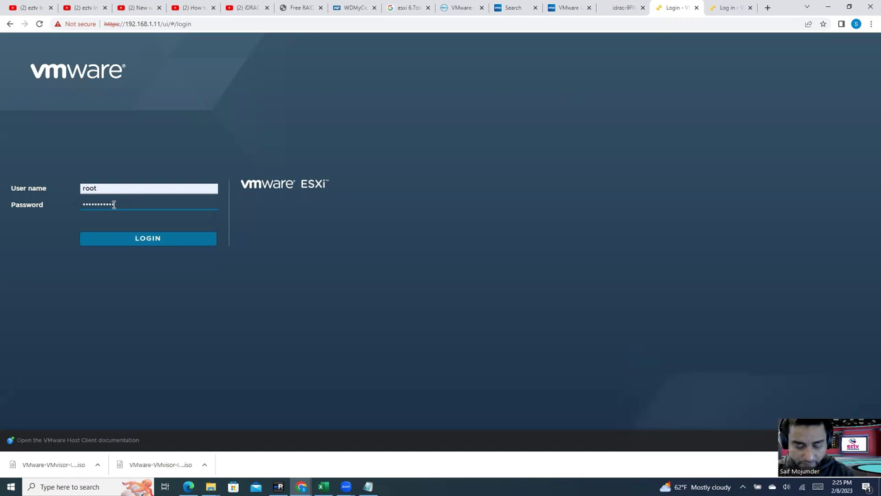
key("Return")
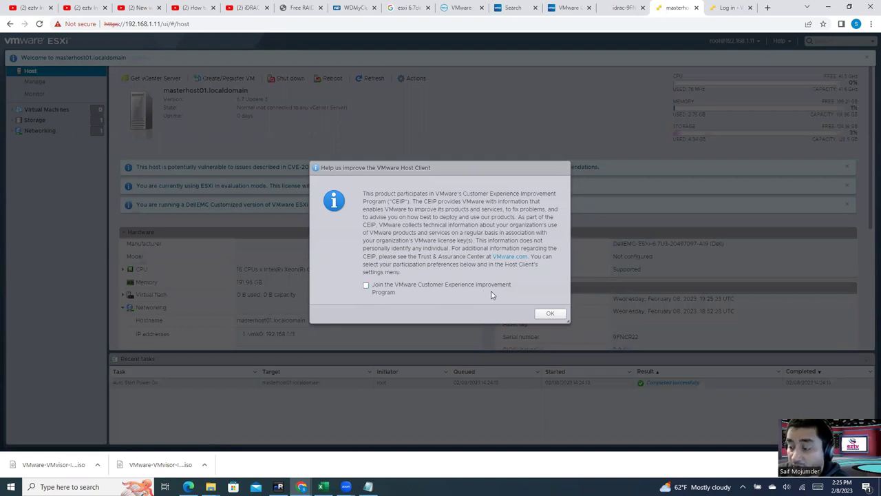
Dismiss the CEIP prompt and view the Storage datastores list showing datastore1
left_click(555, 313)
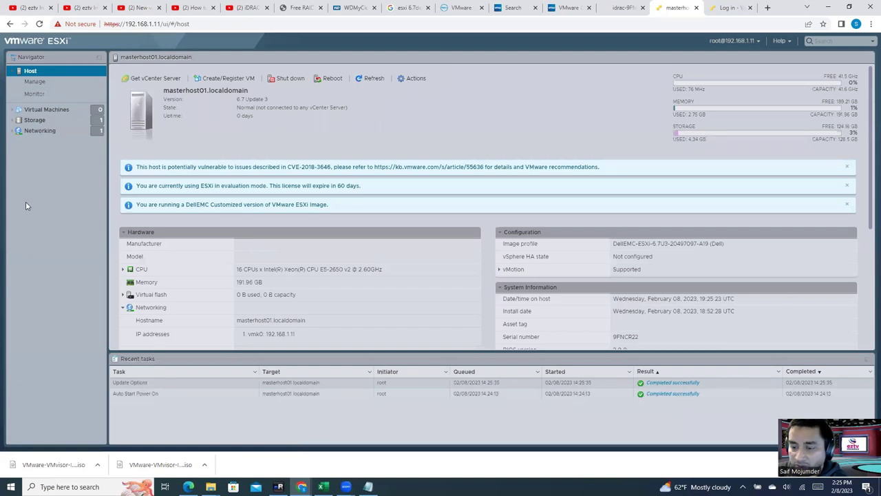
left_click(38, 120)
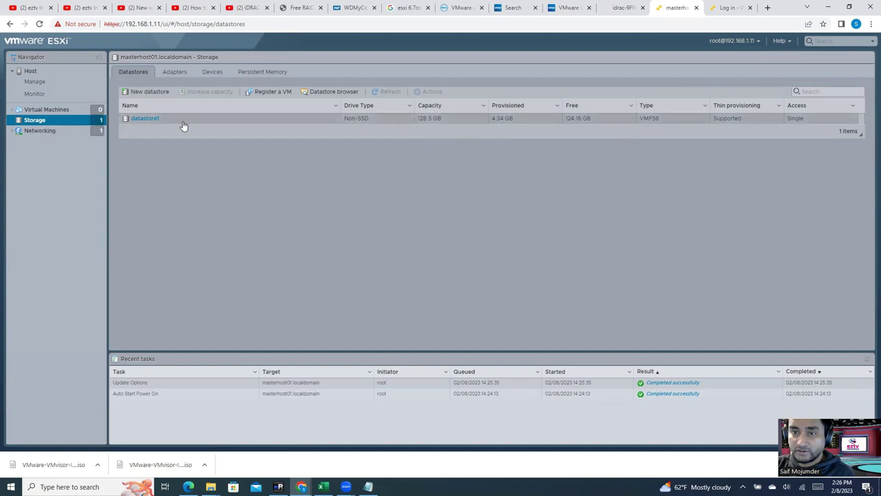
left_click(148, 92)
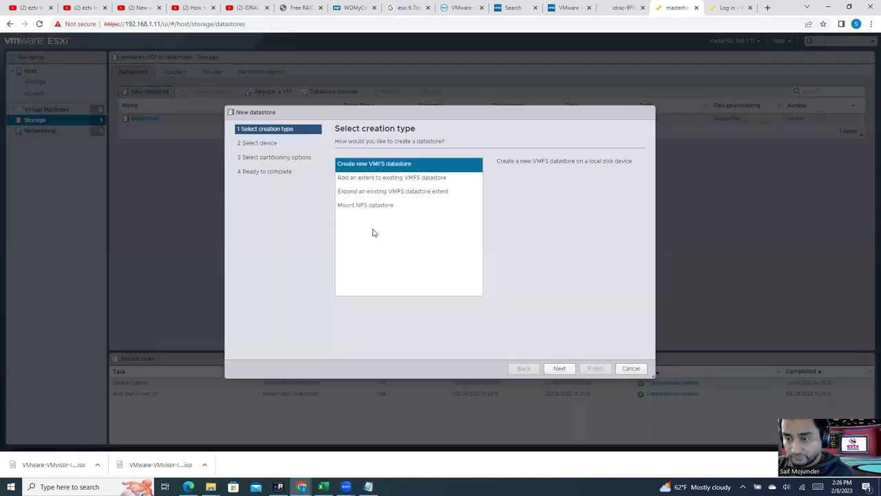
left_click(442, 179)
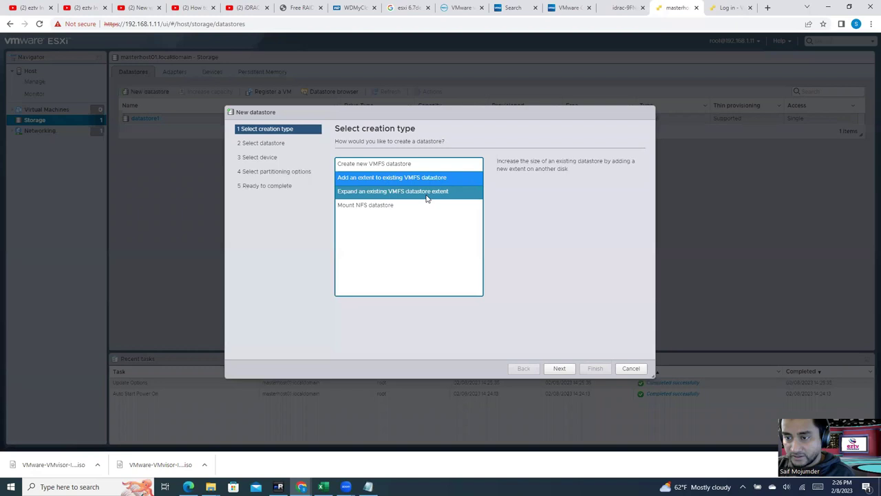
left_click(559, 368)
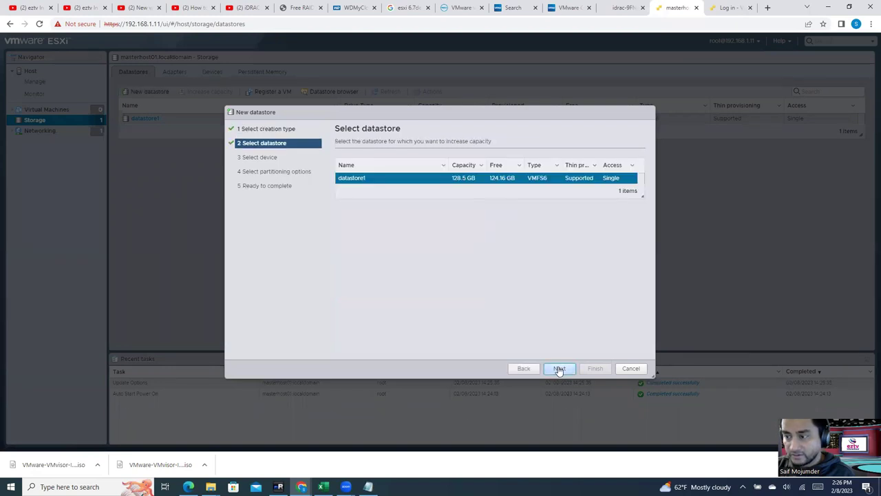
left_click(523, 368)
left_click(382, 191)
left_click(559, 368)
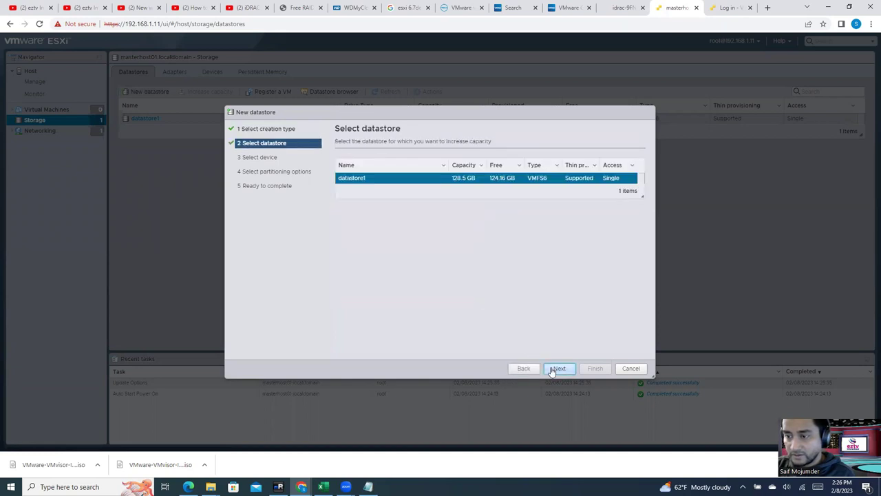
left_click(523, 369)
left_click(352, 205)
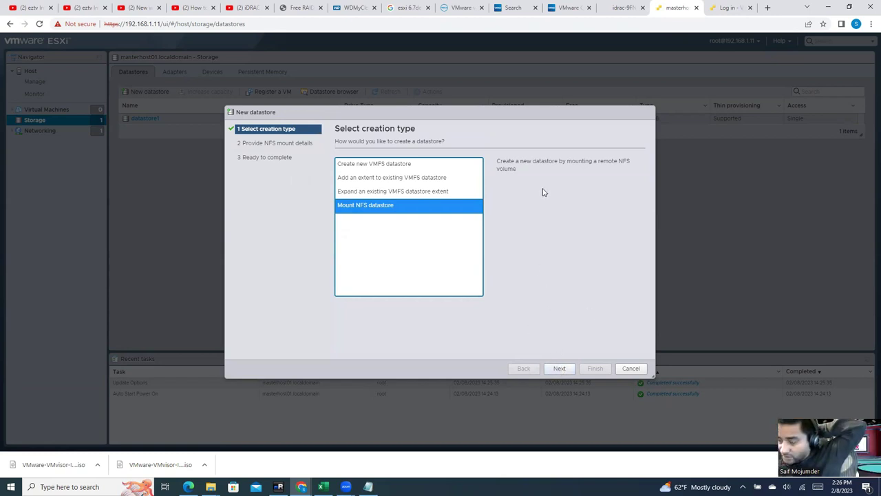
left_click(631, 370)
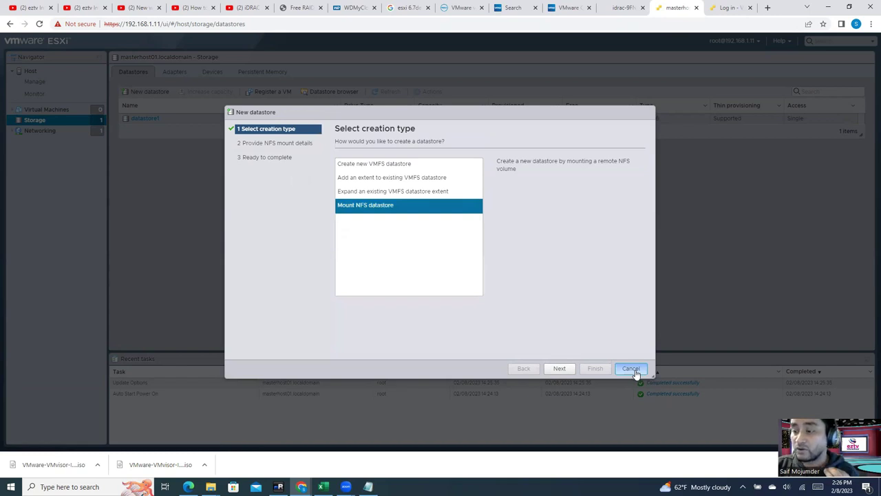
left_click(631, 369)
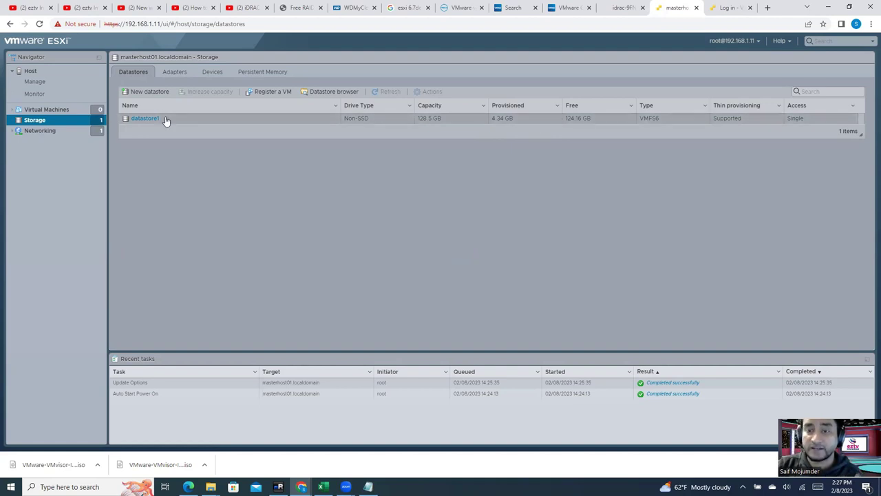
left_click(143, 92)
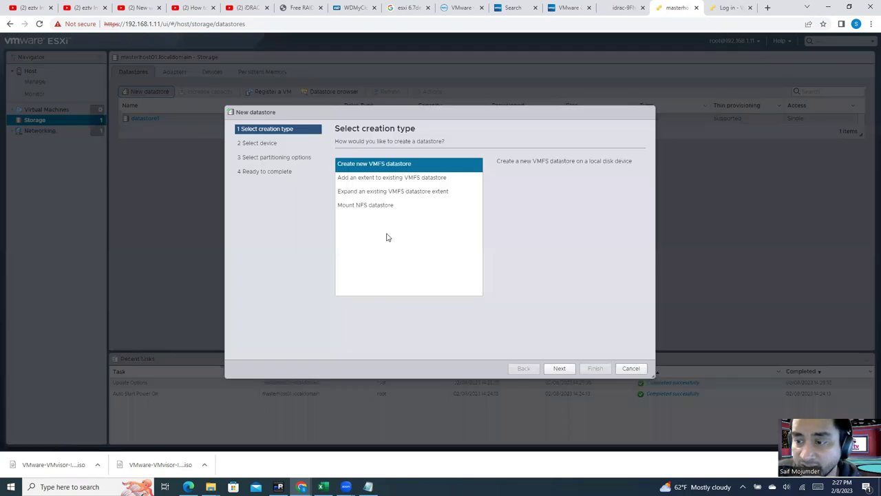
left_click(389, 192)
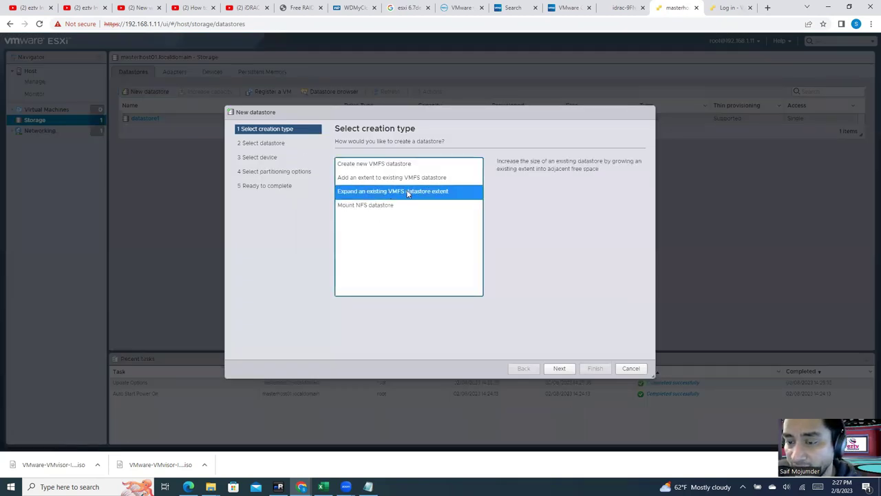
left_click(401, 166)
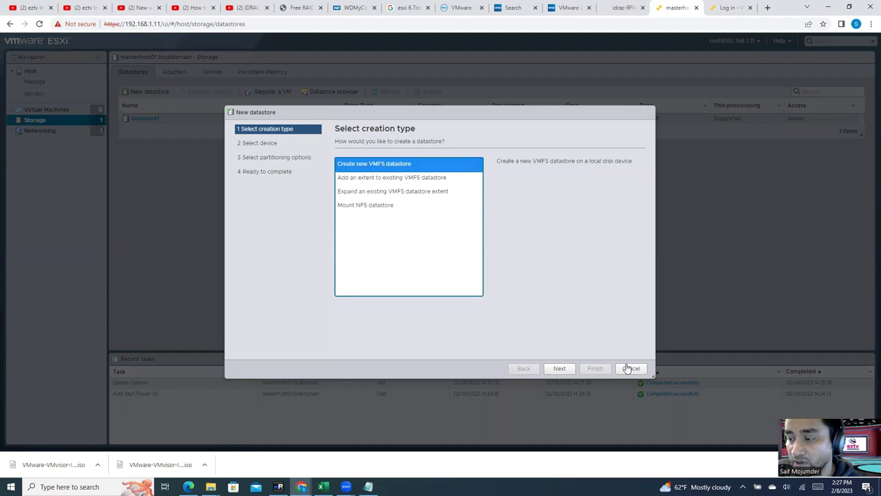
left_click(630, 369)
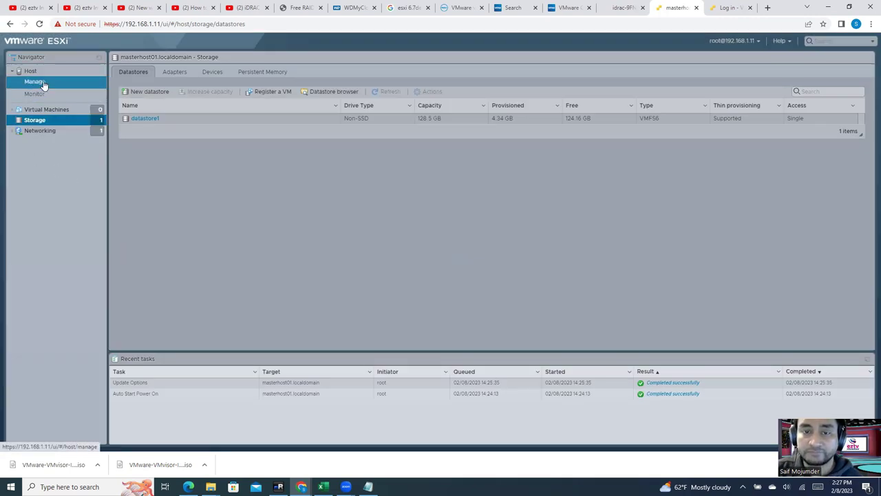
left_click(38, 83)
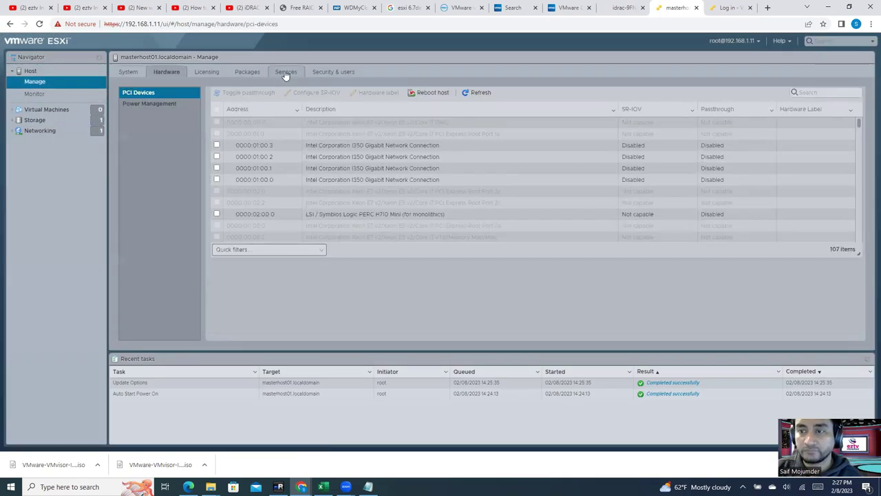
Show the host's System > Advanced settings, then bring up the Lab design PDF in Edge
left_click(130, 72)
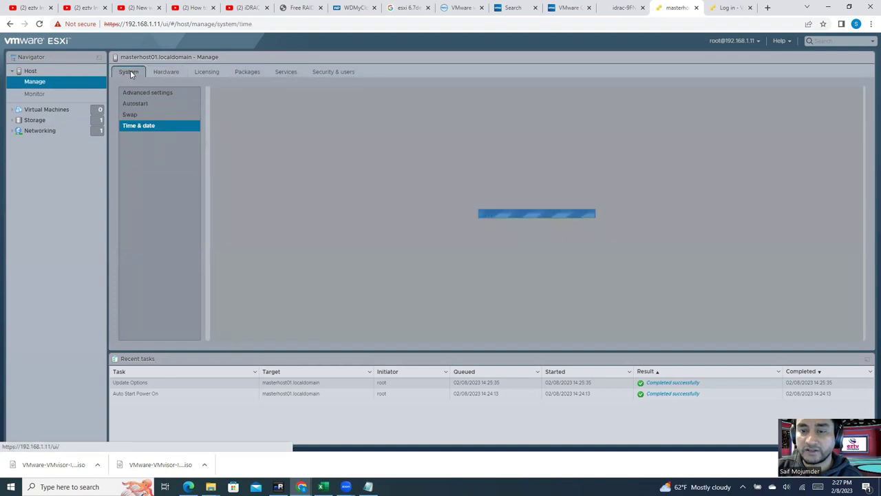
left_click(135, 93)
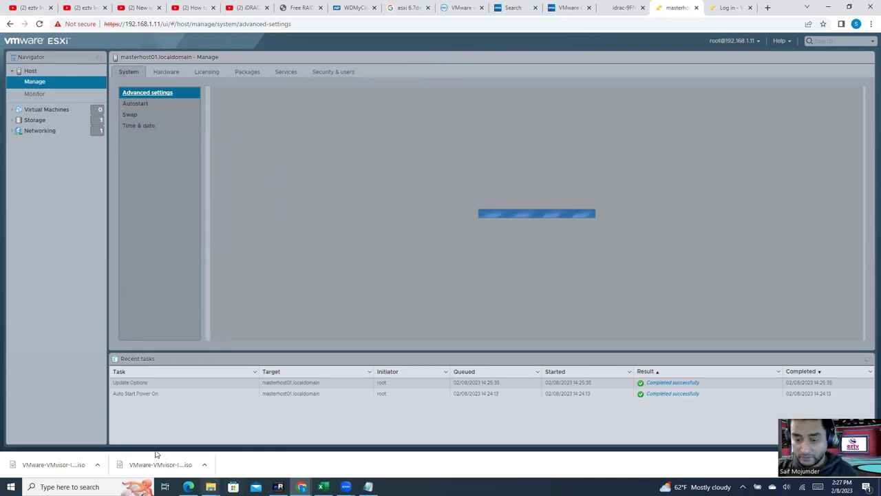
left_click(188, 487)
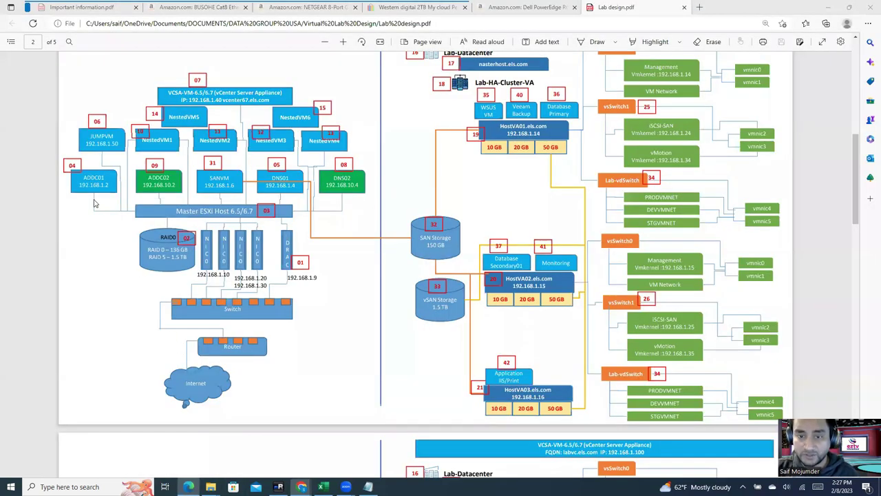
Copy the DNS01 label and its address 192.168.1.4 from the lab design diagram
left_click_drag(110, 182, 350, 330)
left_click(314, 216)
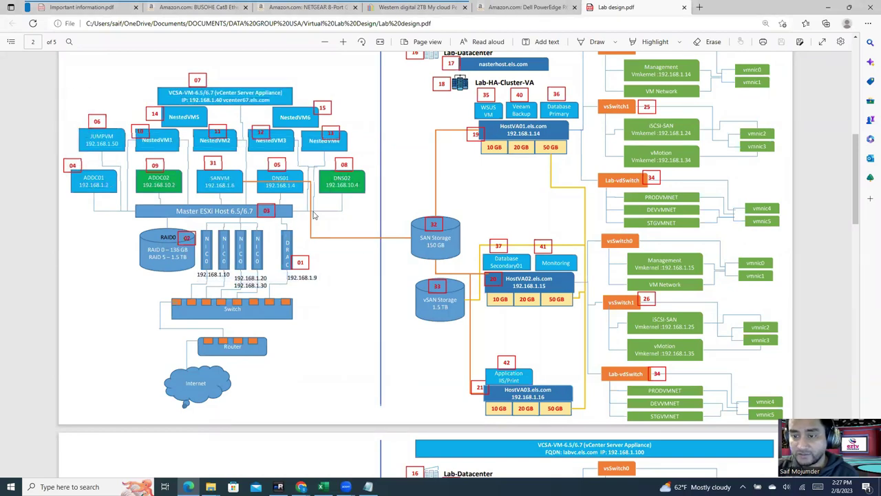
left_click_drag(292, 185, 273, 177)
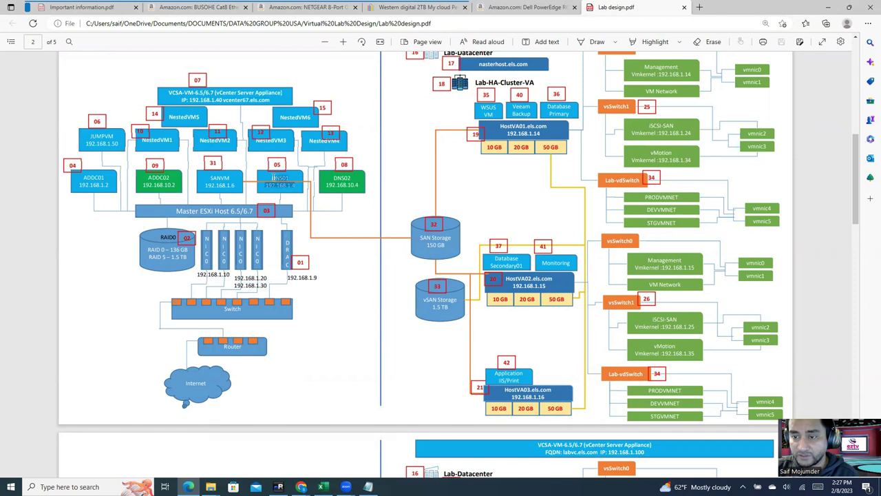
right_click(274, 177)
left_click(300, 86)
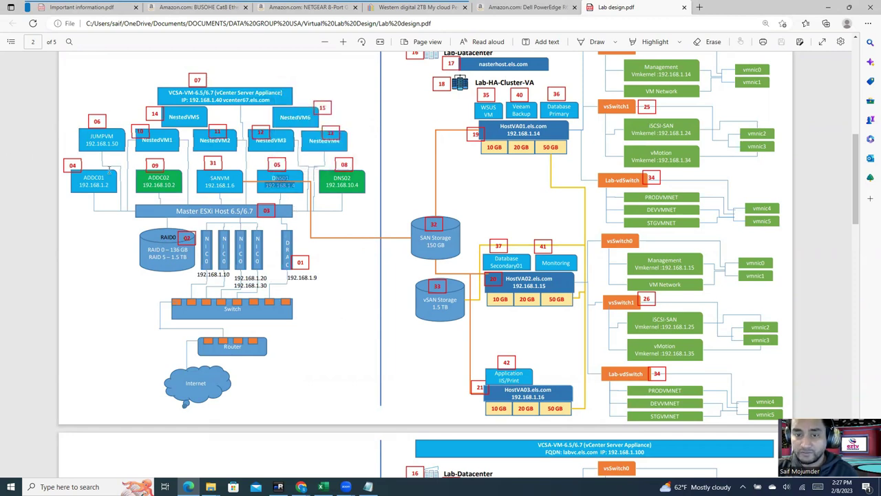
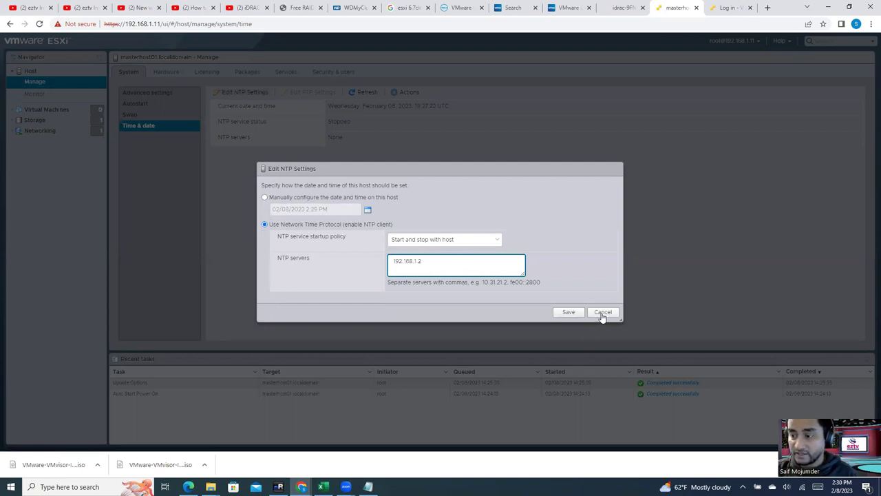
Save the NTP settings with server 192.168.1.2 and refresh the time details
left_click(568, 311)
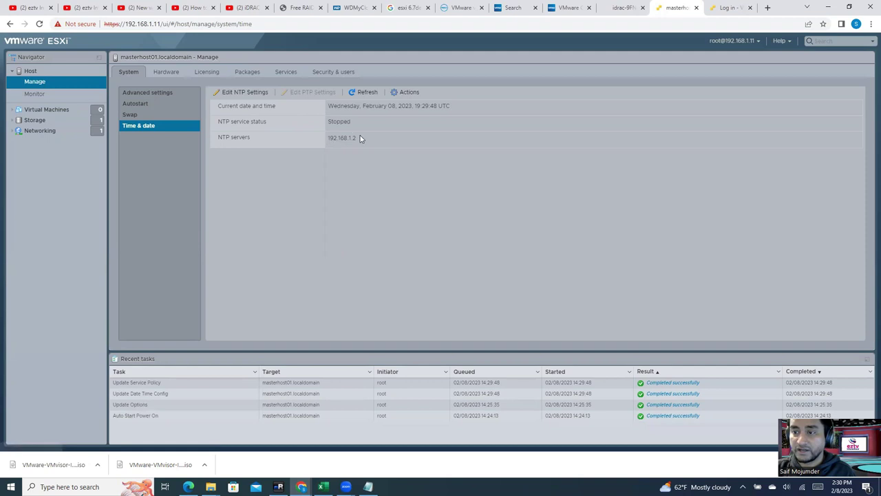
left_click(365, 92)
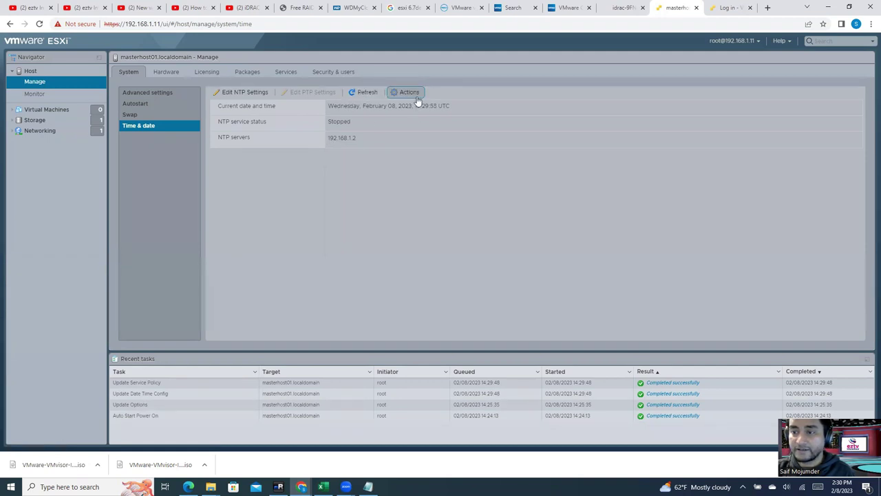
left_click(411, 93)
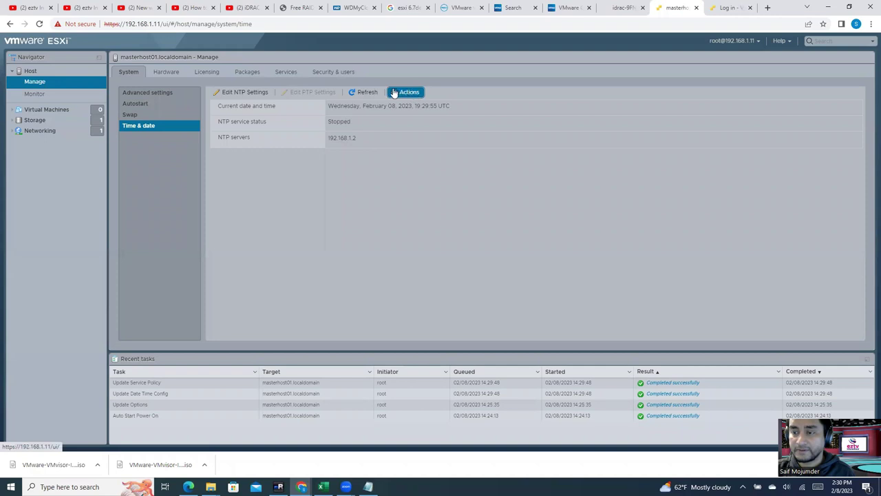
right_click(394, 93)
key("Escape")
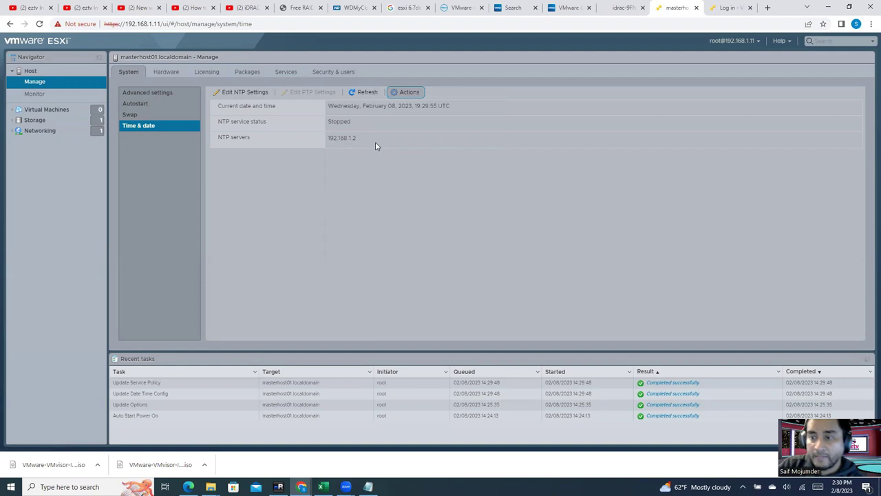
Re-save the time settings with Use Network Time Protocol selected
left_click_drag(242, 122, 389, 121)
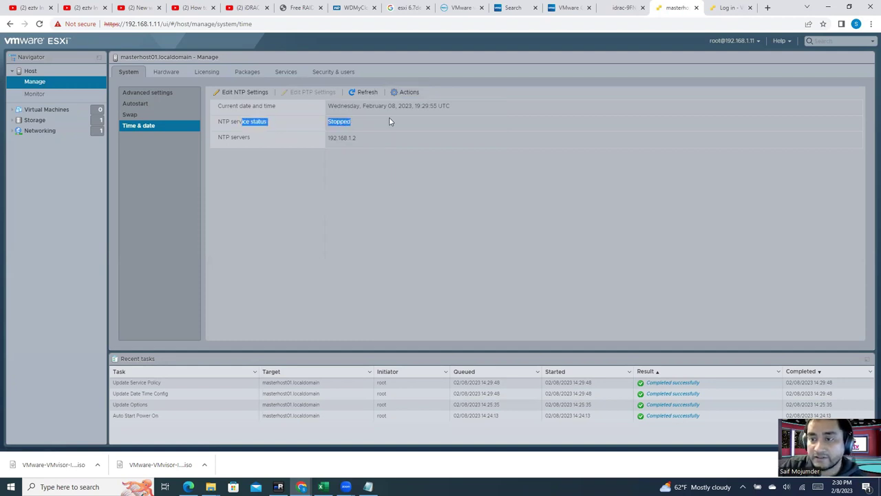
left_click(239, 91)
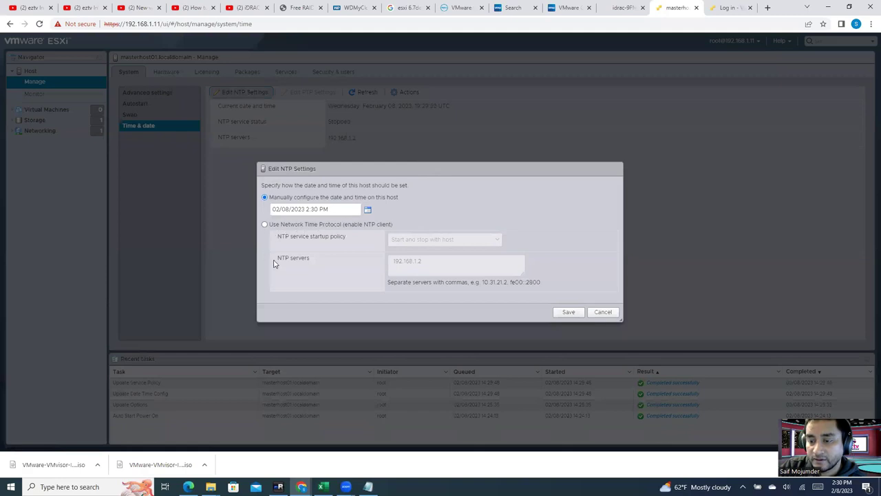
left_click(264, 225)
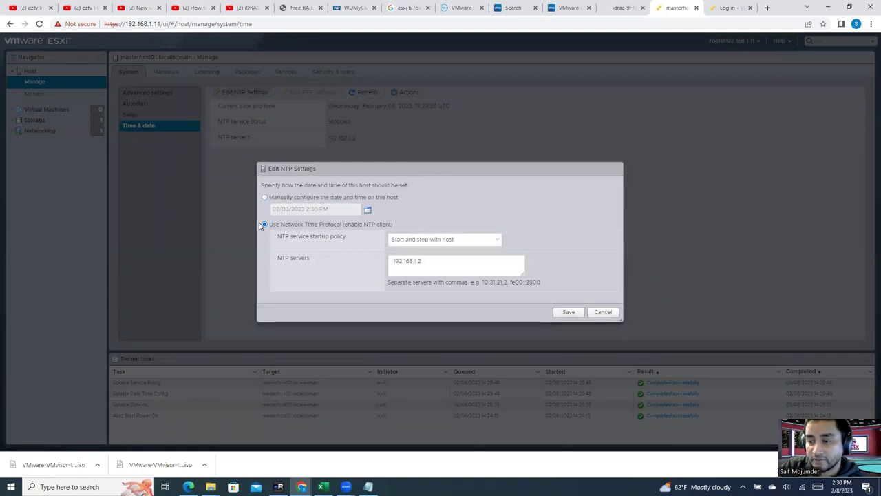
left_click(568, 313)
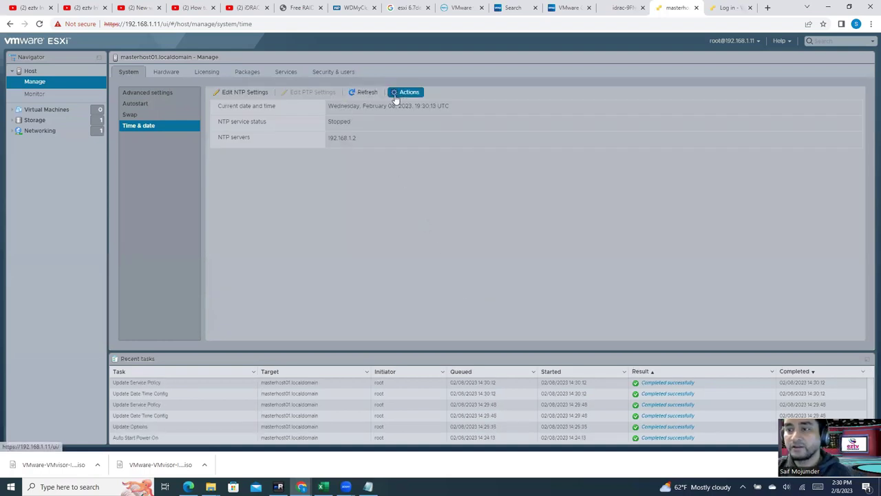
left_click(365, 93)
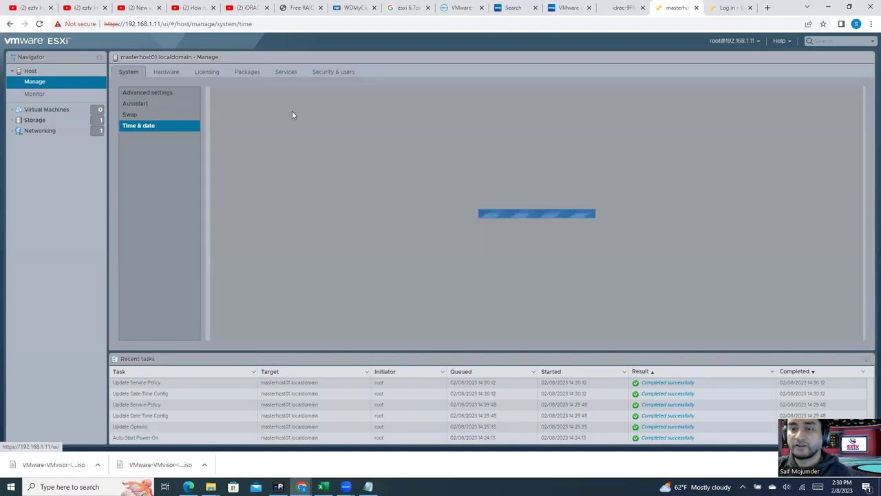
left_click_drag(366, 120, 301, 128)
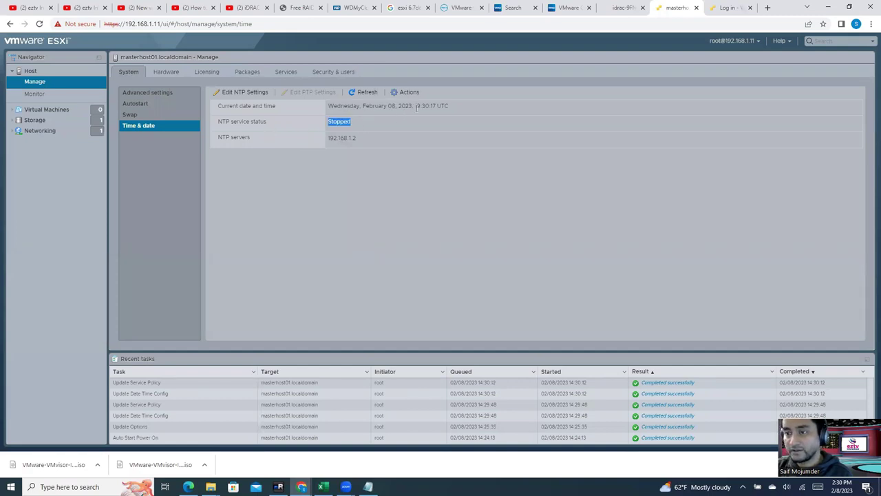
left_click_drag(416, 105, 456, 106)
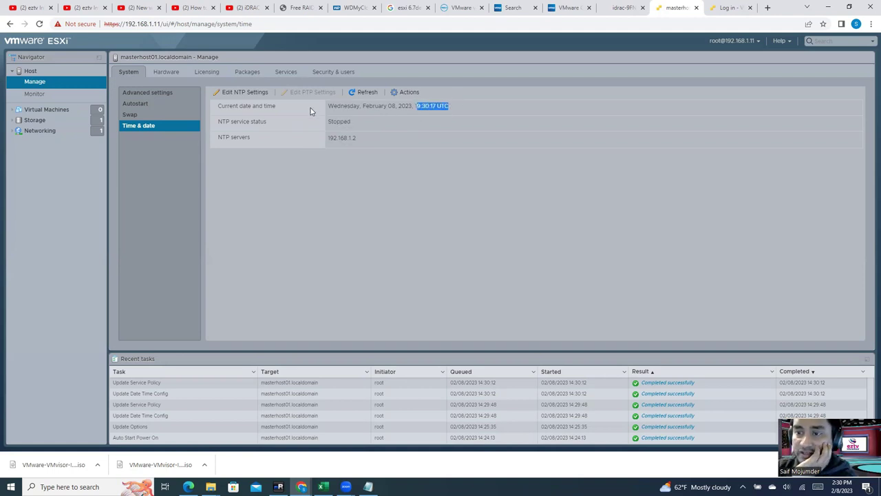
left_click(144, 115)
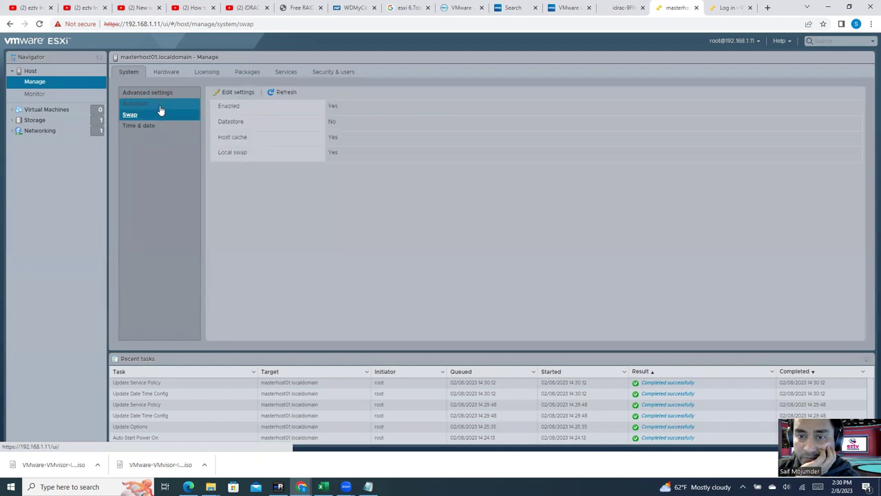
left_click(156, 104)
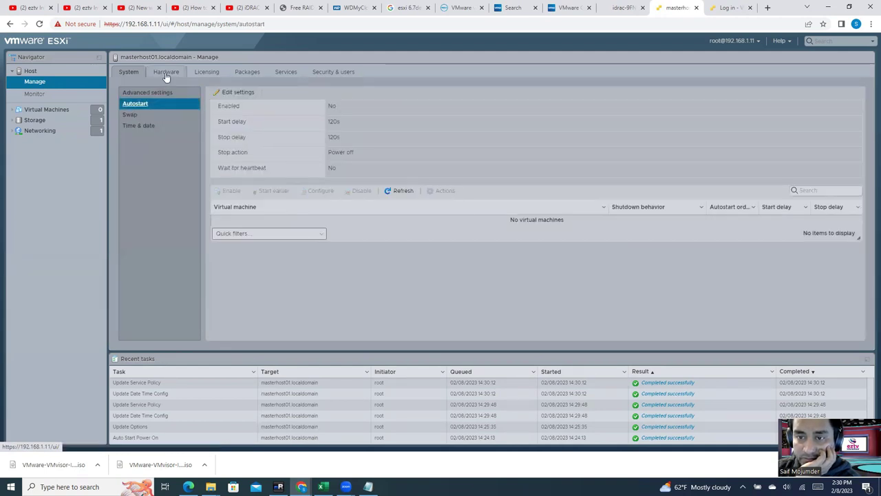
left_click(166, 72)
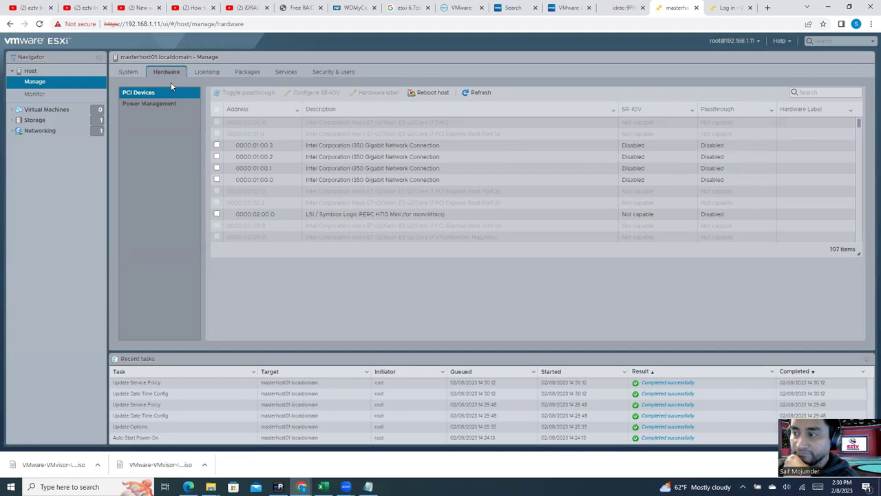
left_click(205, 73)
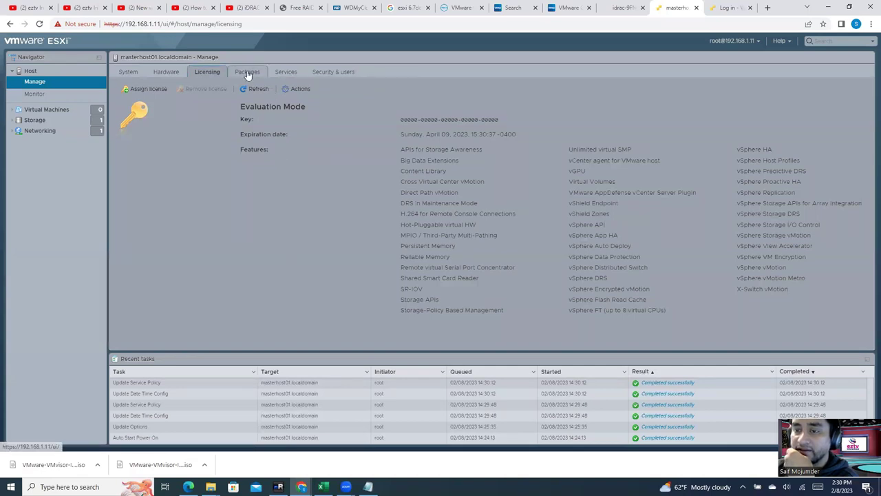
left_click(248, 75)
left_click(287, 74)
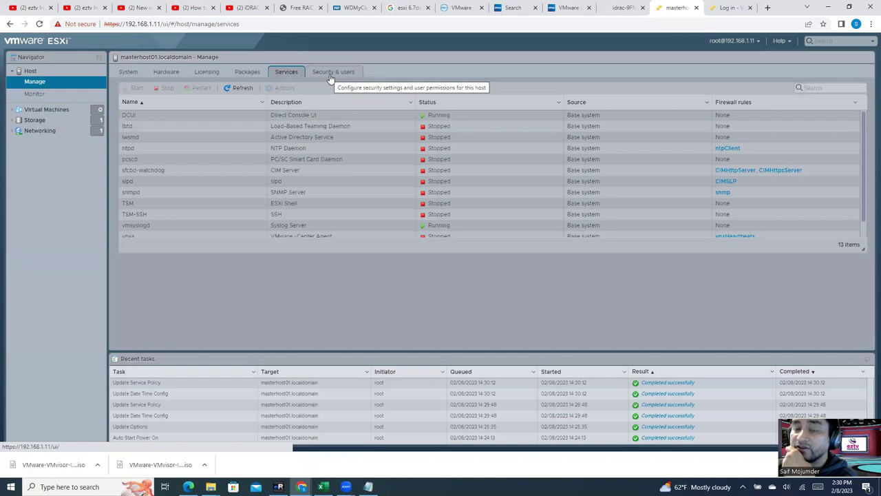
left_click(129, 75)
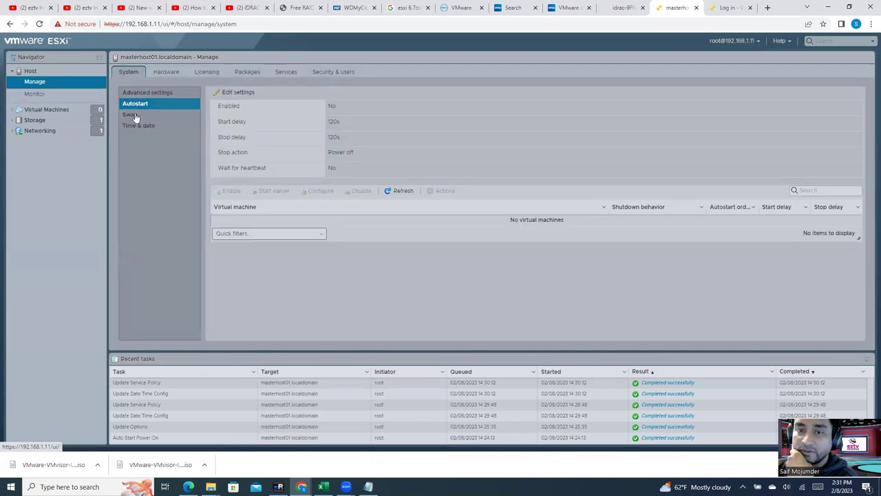
left_click(41, 71)
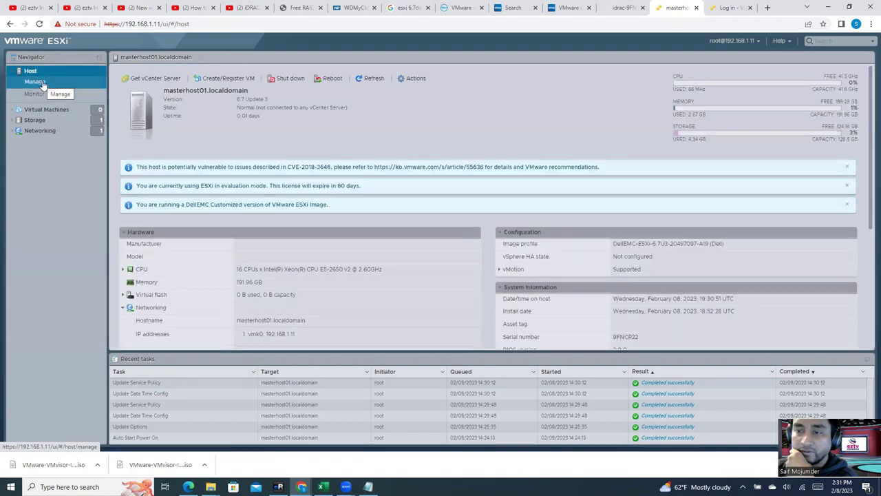
left_click(413, 79)
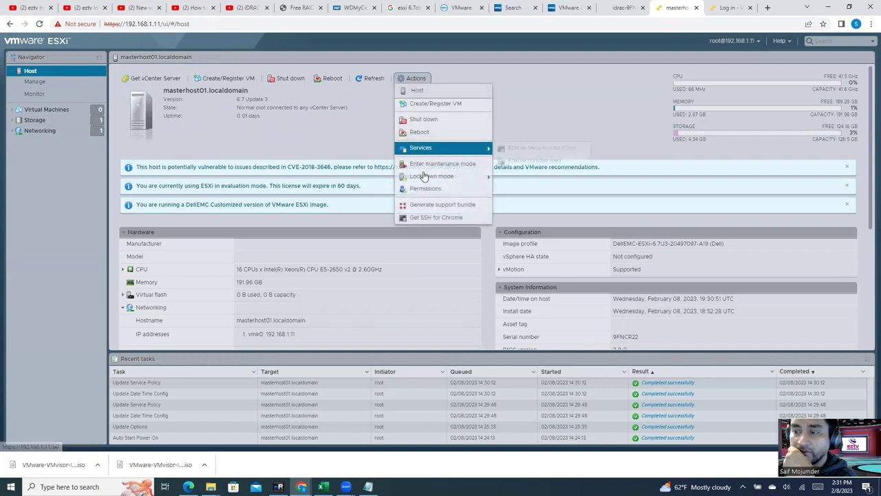
left_click(50, 84)
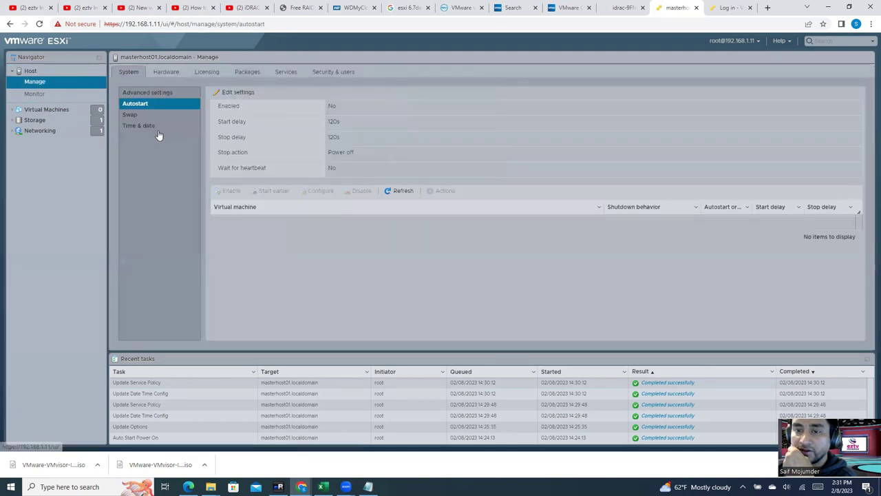
left_click(145, 126)
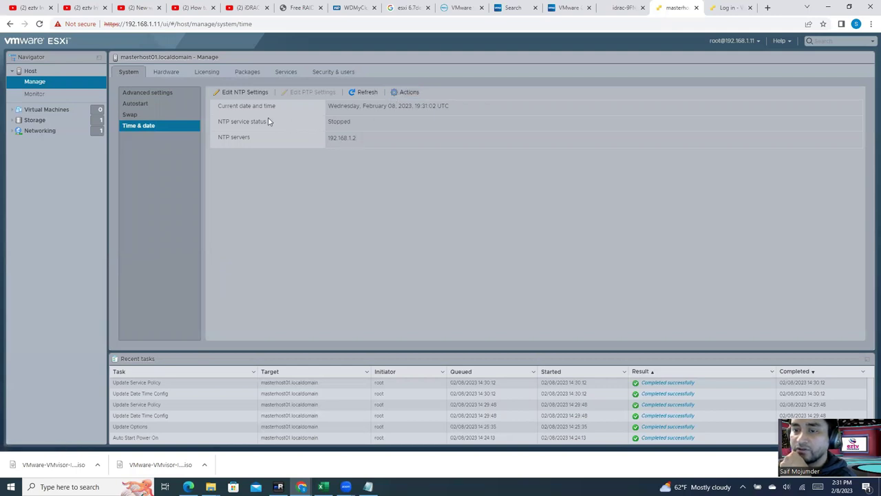
Keep the manual date and time of 02/08/2023 2:31 PM and save it
left_click_drag(217, 127, 293, 127)
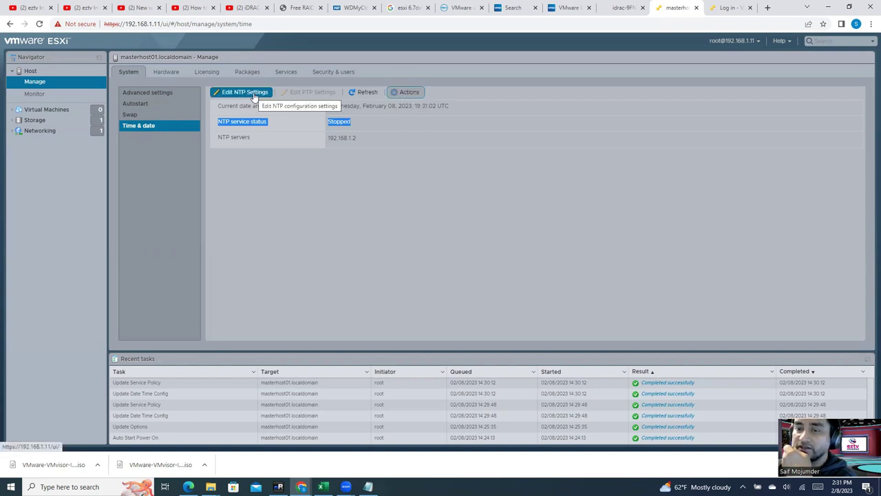
left_click(303, 93)
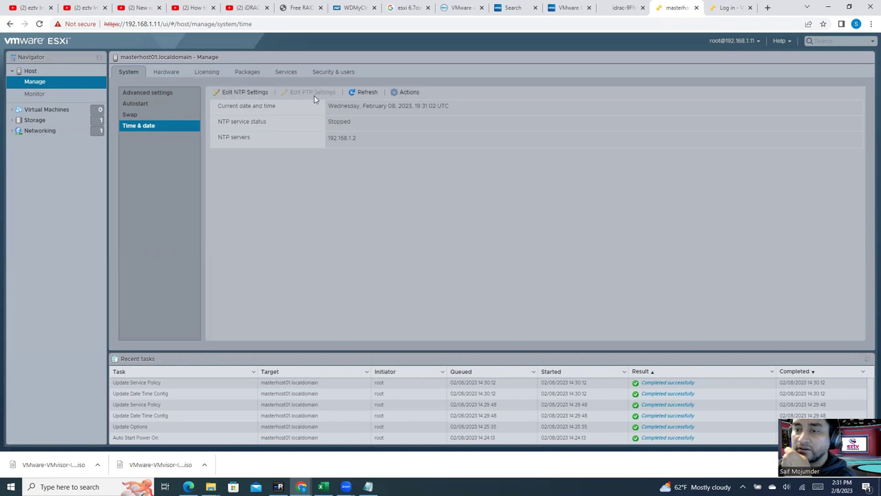
left_click(241, 93)
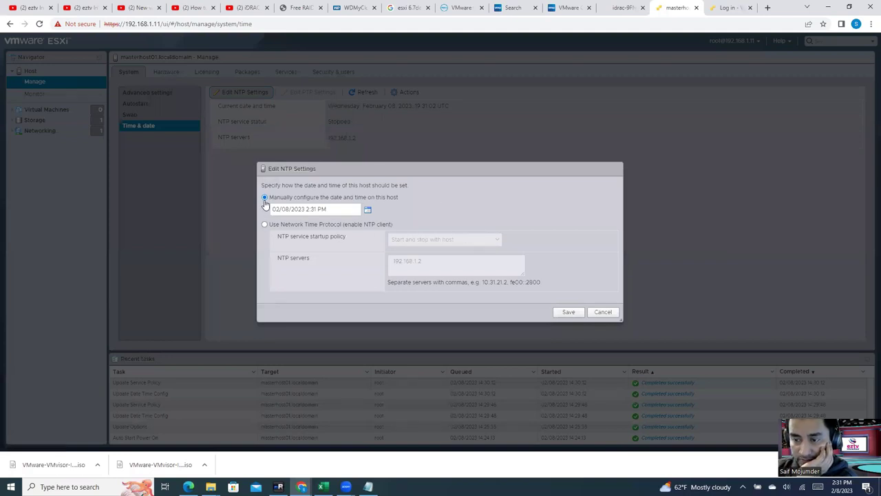
left_click(369, 212)
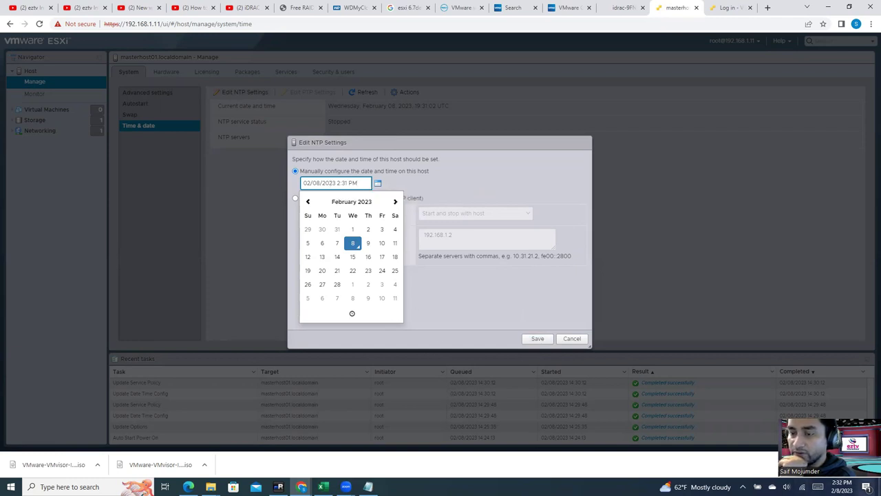
left_click(489, 166)
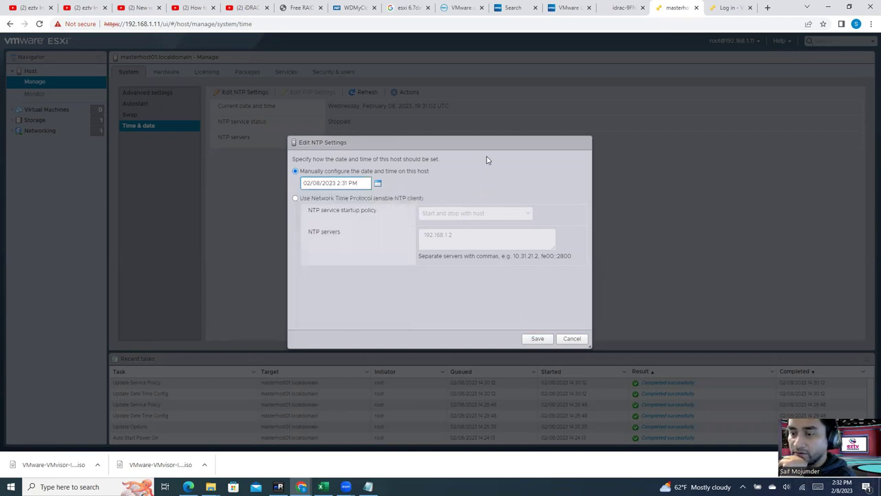
left_click(536, 341)
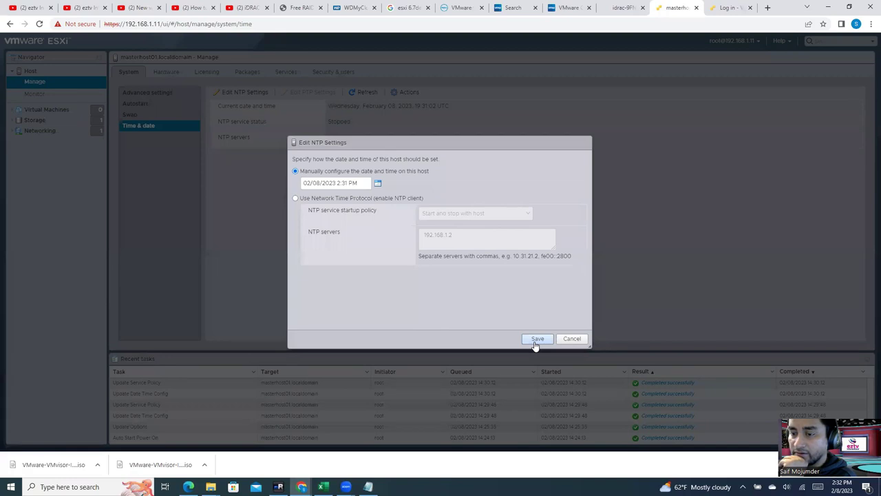
left_click(537, 340)
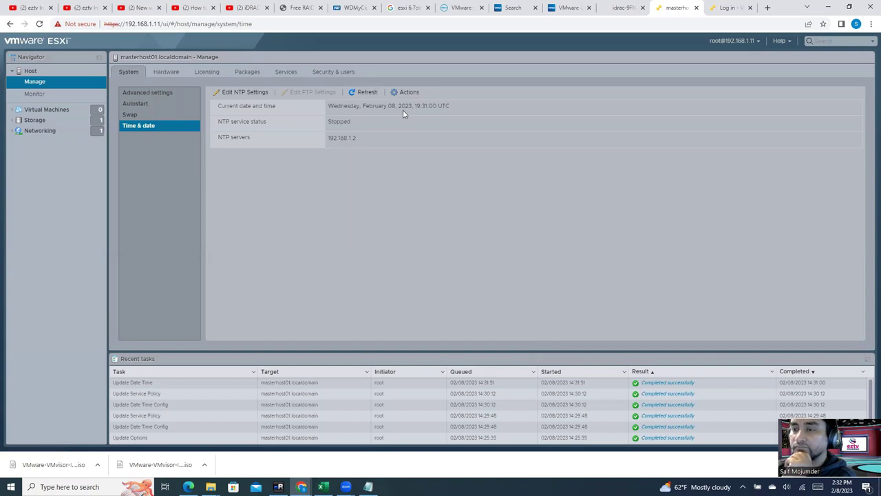
Refresh Time & date, then move through Hardware, Licensing and Packages to the Services list showing ntpd Stopped
left_click(363, 91)
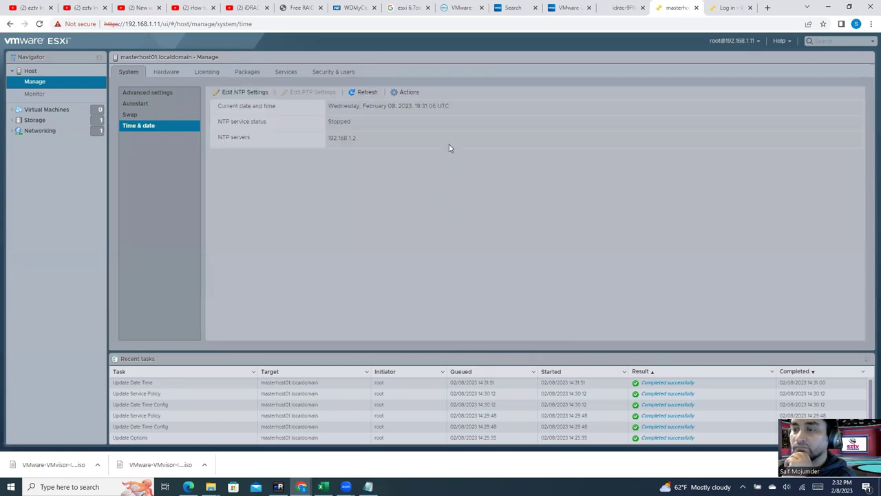
left_click_drag(416, 106, 456, 109)
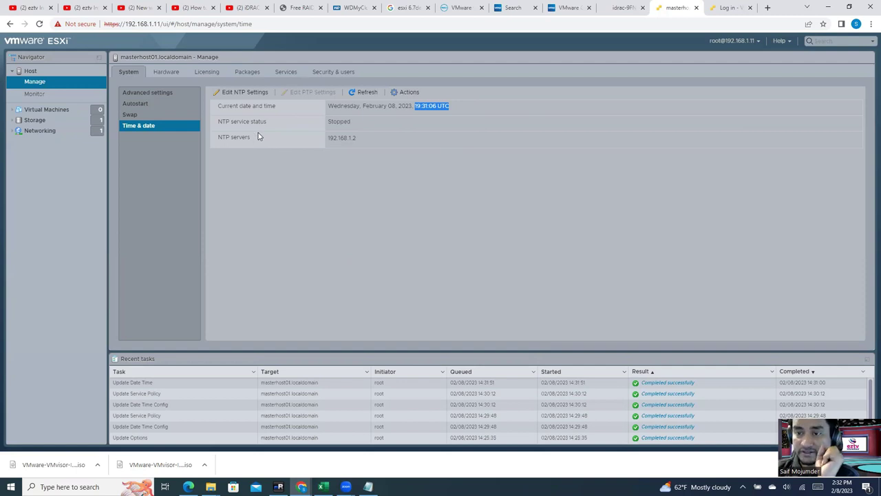
left_click(168, 75)
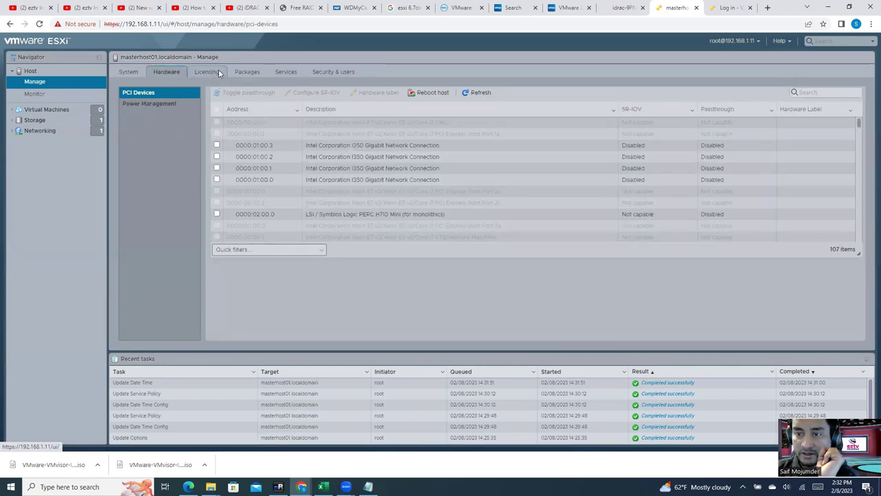
left_click(216, 73)
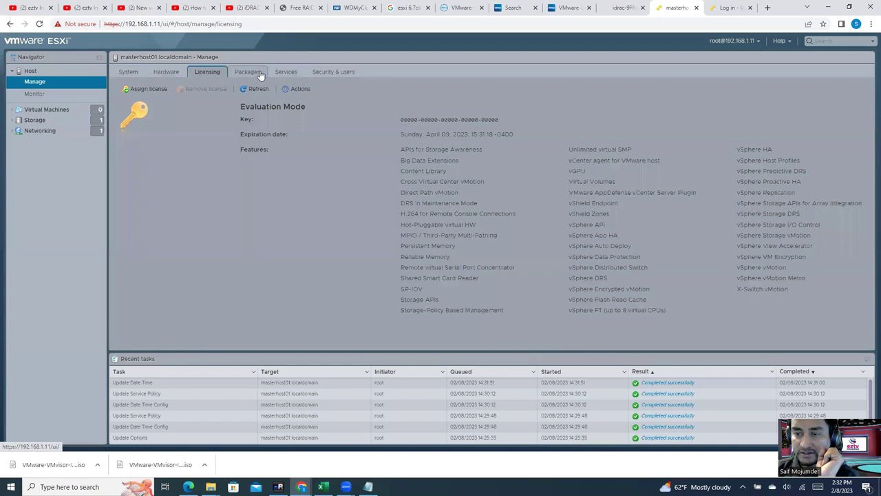
left_click(248, 74)
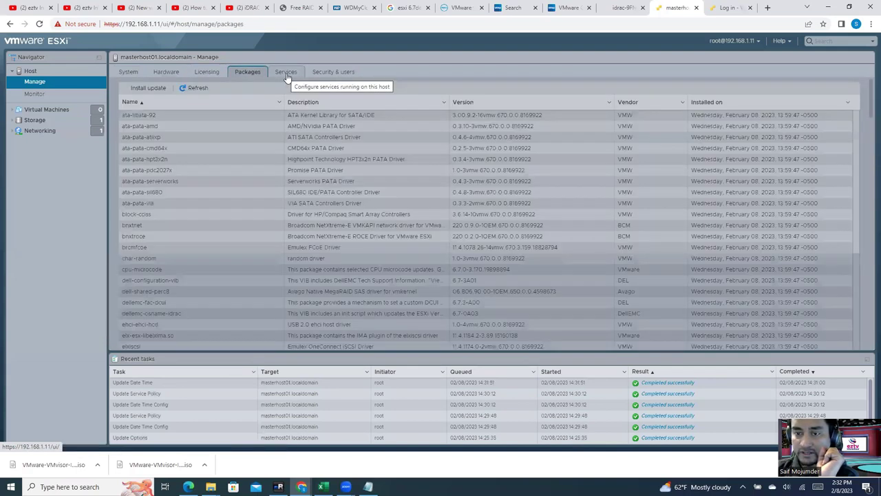
left_click(288, 76)
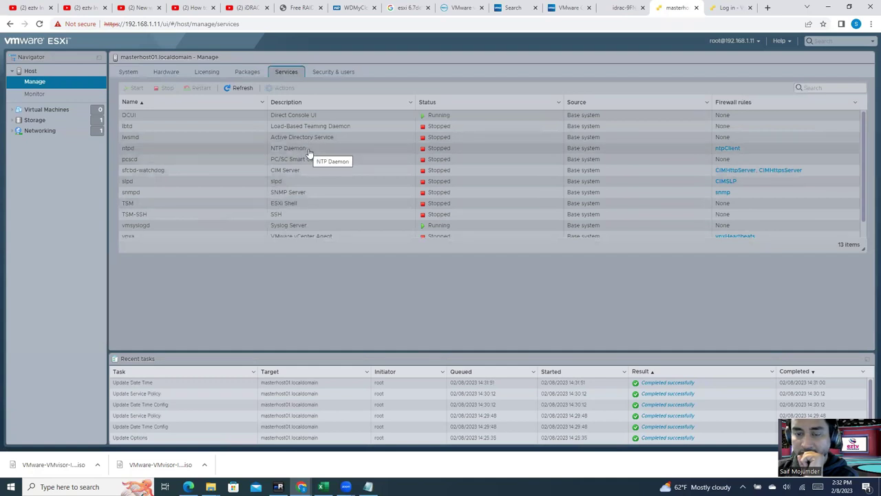
scroll(317, 197, "down", 1)
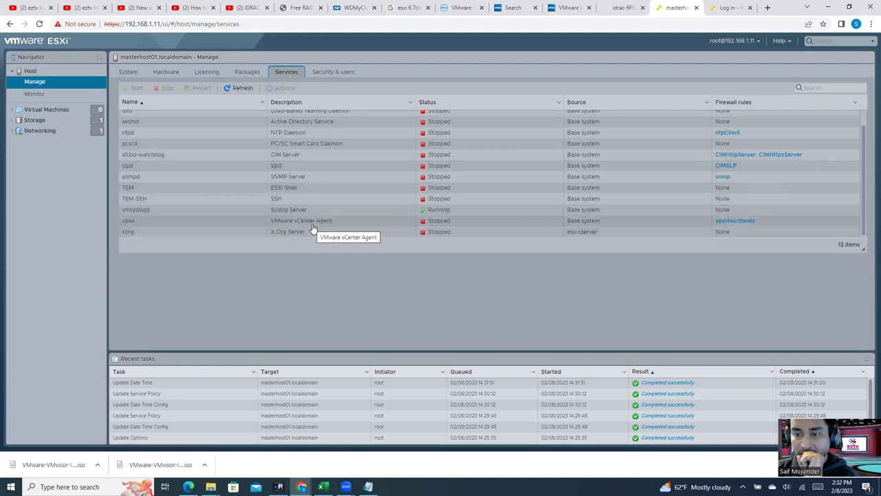
scroll(313, 229, "up", 1)
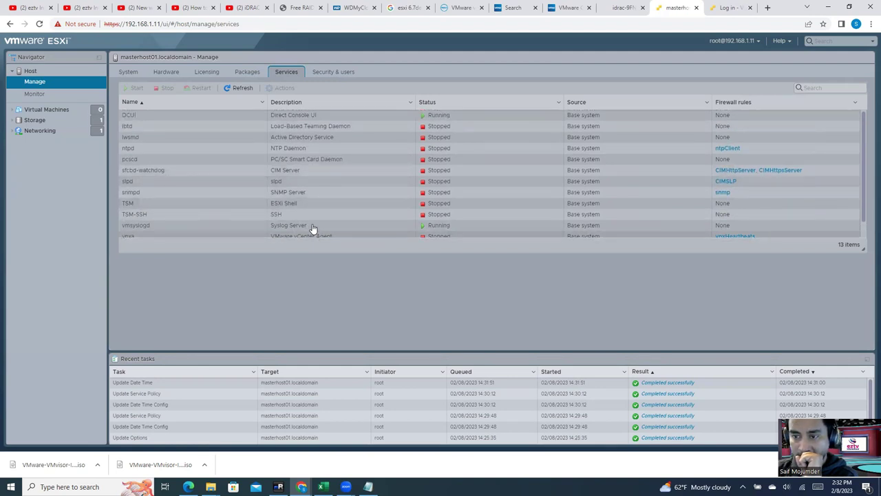
Start the ntpd service and confirm Time & date reports the NTP service as Running
left_click(152, 150)
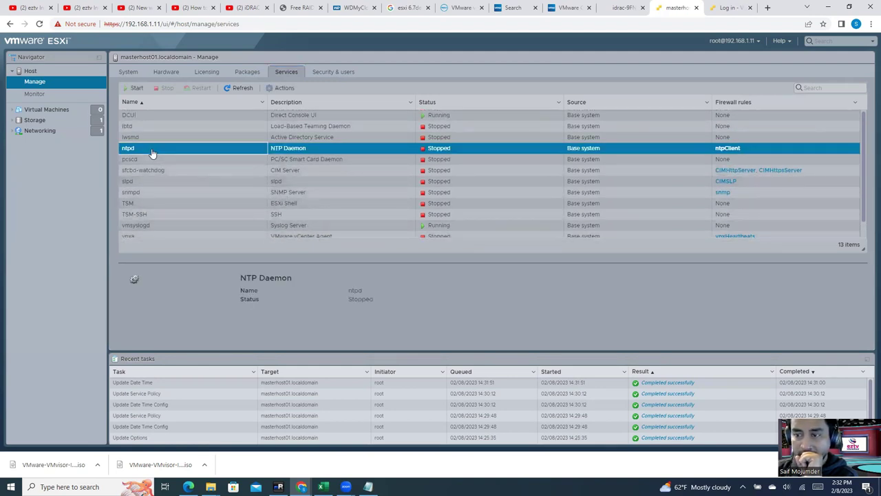
right_click(152, 152)
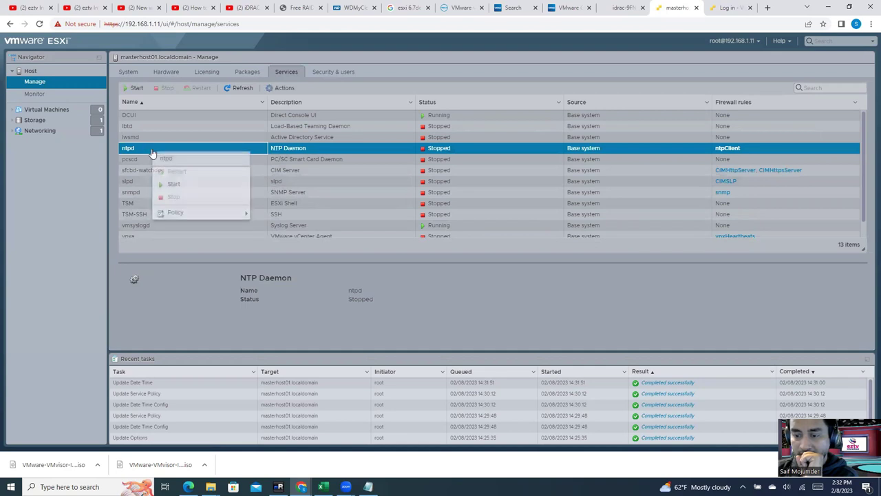
left_click(175, 188)
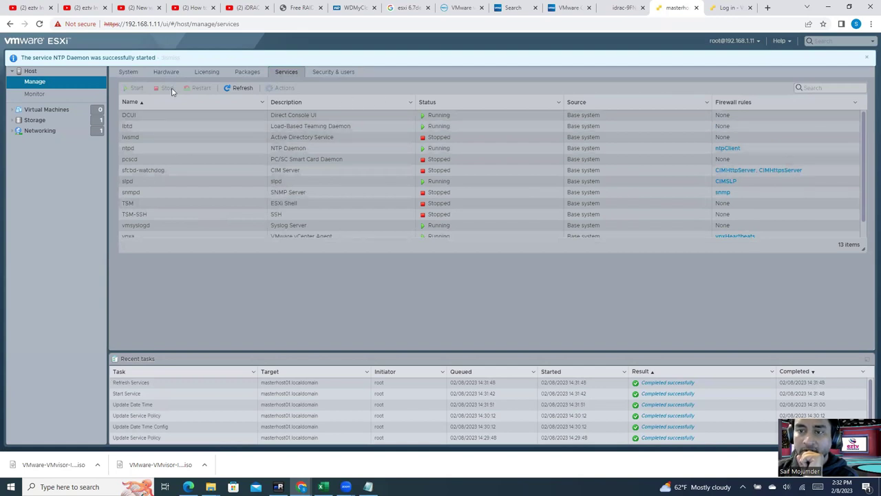
left_click(131, 72)
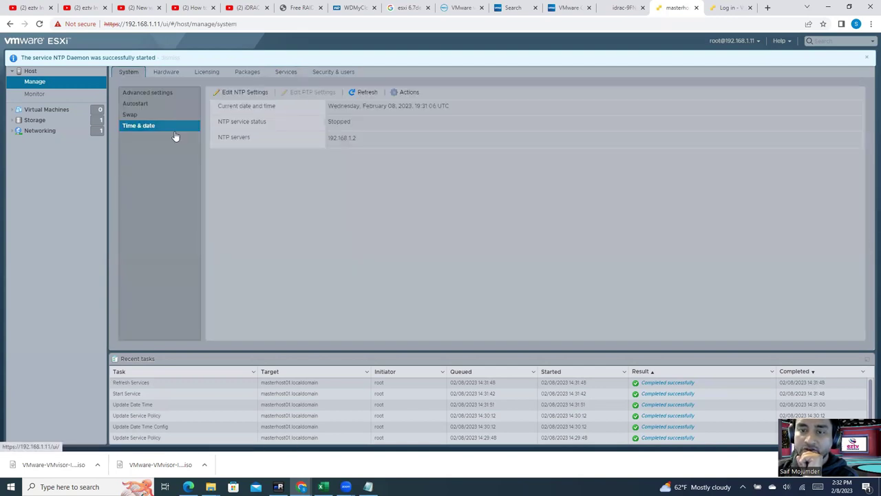
left_click(363, 92)
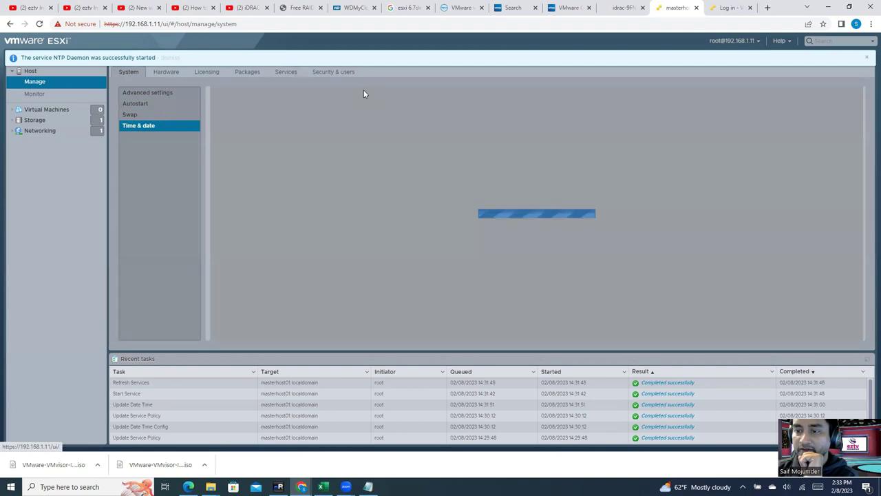
left_click_drag(219, 121, 372, 126)
Save the NTP settings with the 'Start and stop with host' policy
left_click(408, 124)
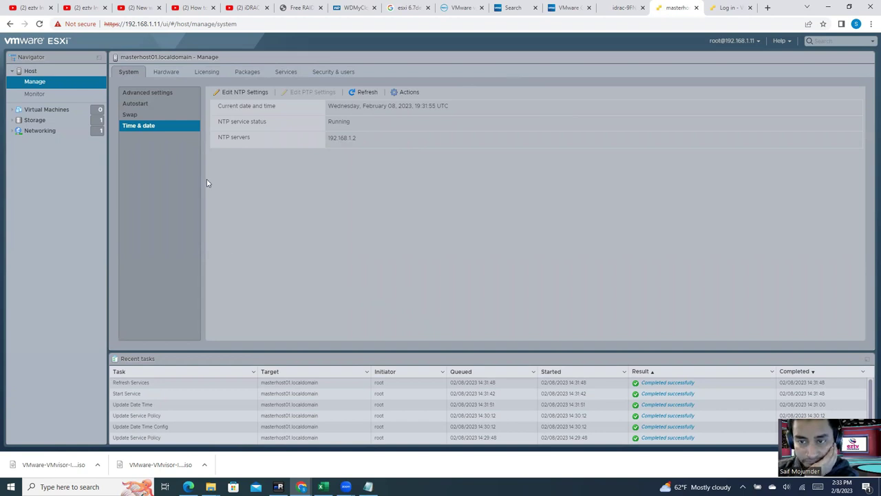
left_click(244, 93)
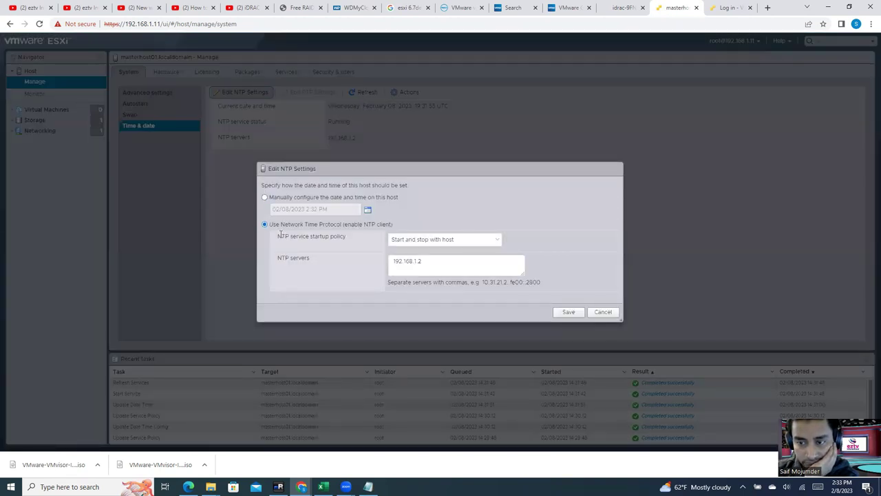
left_click(566, 312)
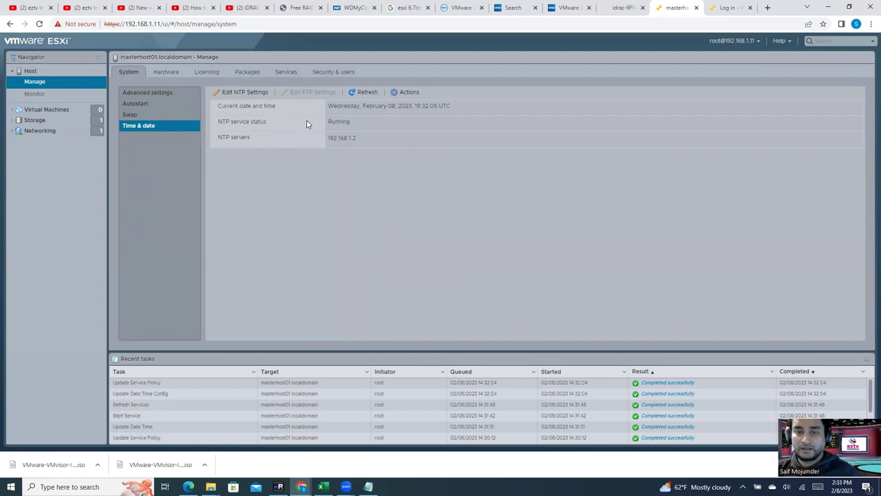
Show the Storage datastores list with datastore1 (VMFS6, 128.5 GB)
left_click(40, 121)
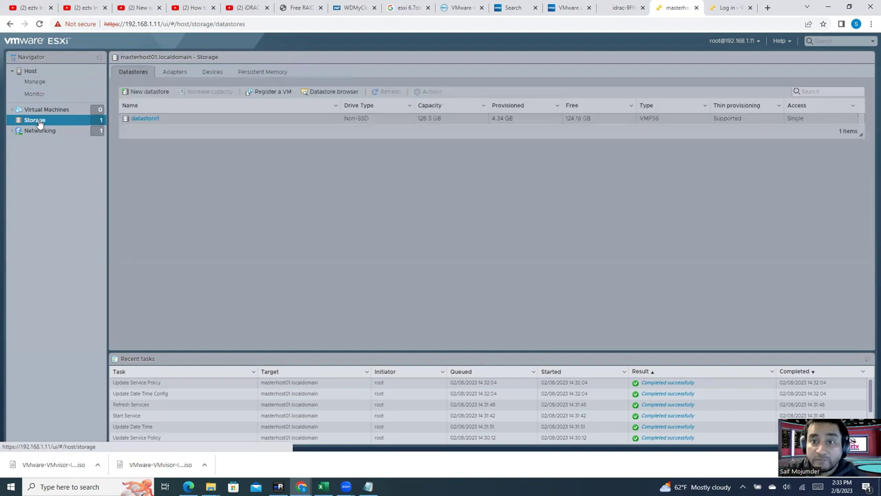
left_click(45, 115)
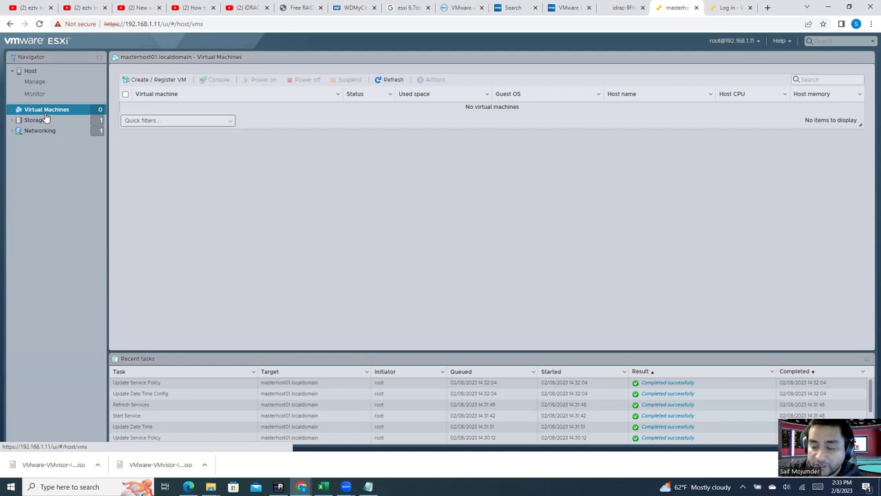
left_click(42, 121)
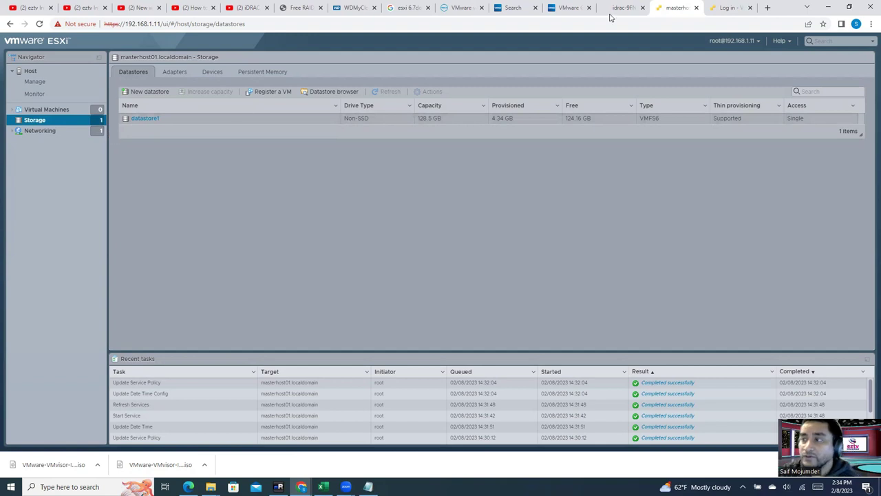
Reload the WD My Cloud login page and sign in with the admin password
left_click(768, 8)
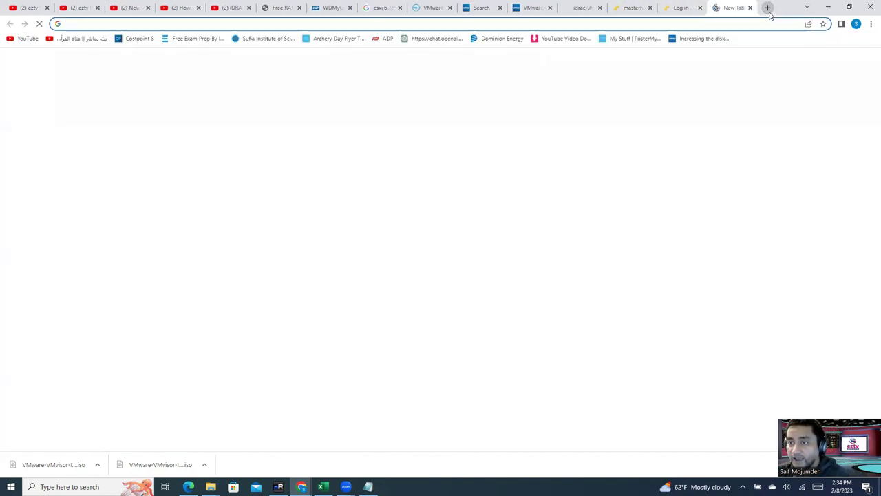
left_click(332, 8)
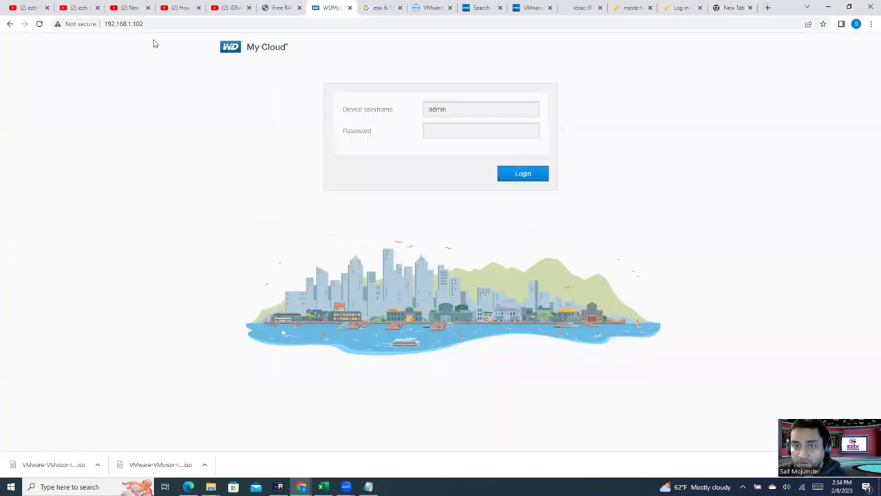
key("ctrl+l")
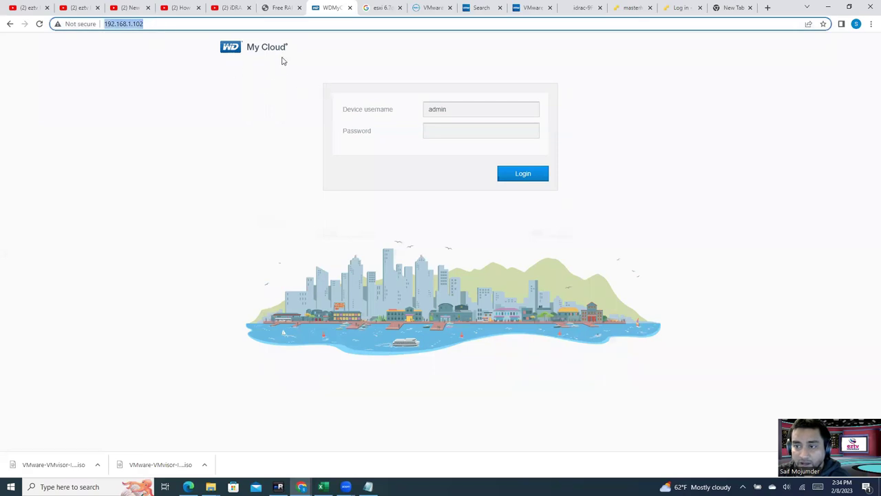
left_click(186, 25)
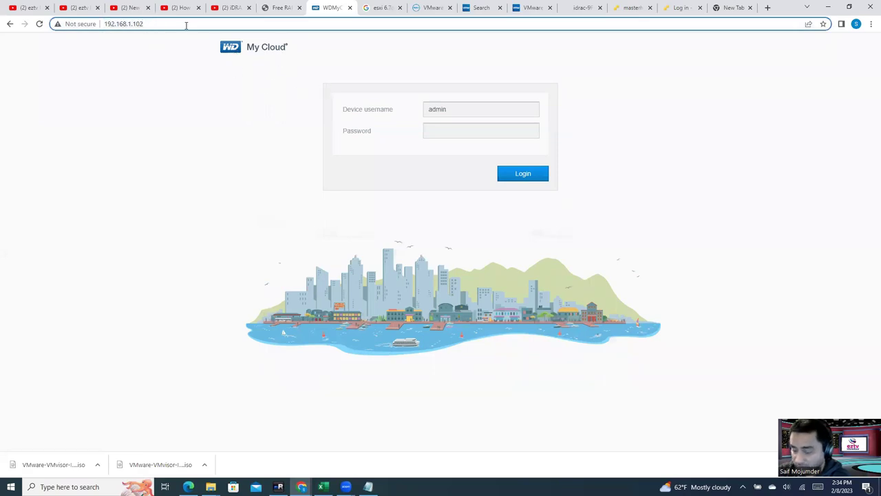
key("Return")
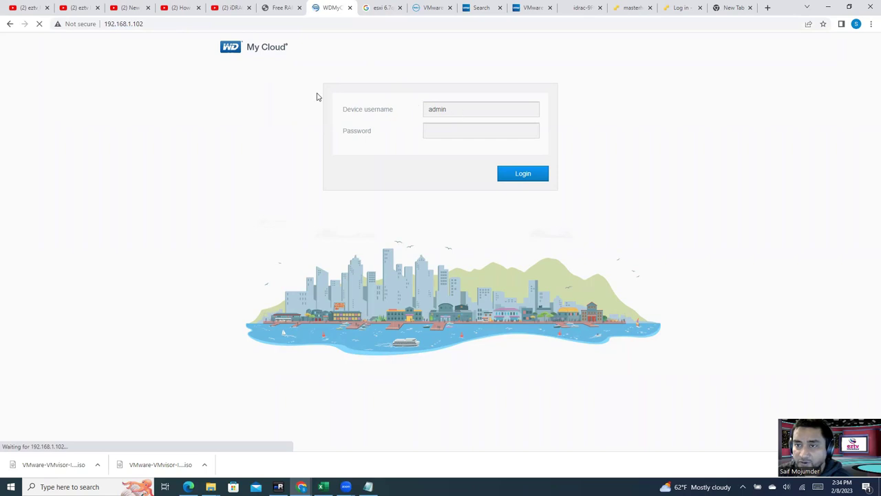
left_click(456, 128)
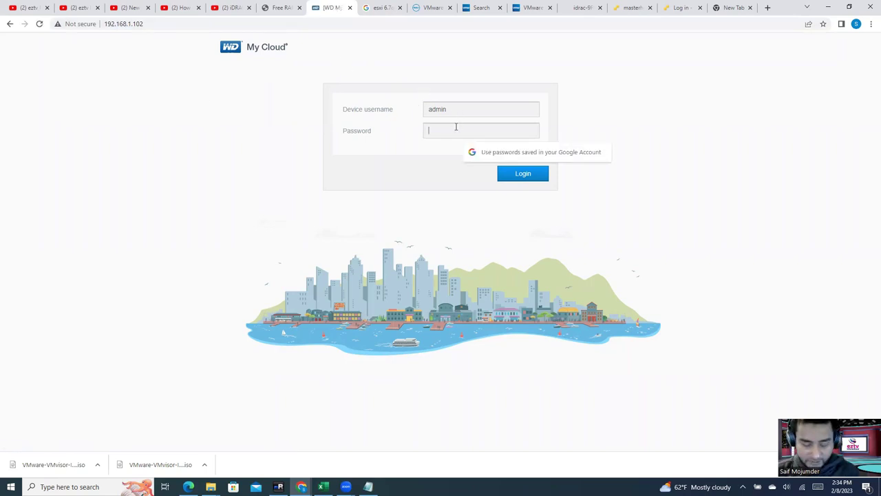
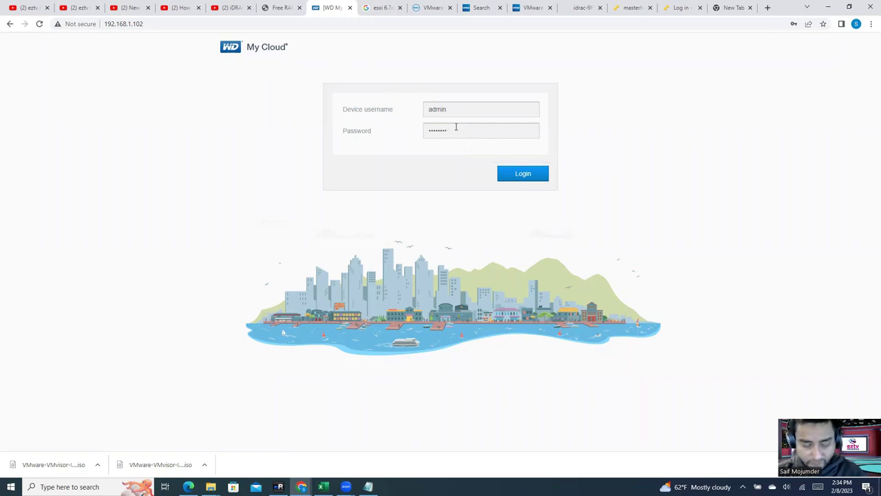
key("Return")
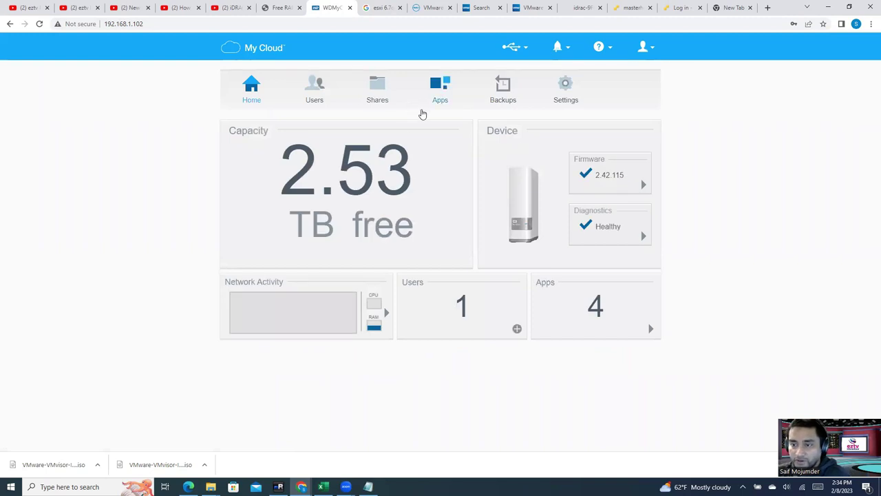
Apply NFS access for share NFS01 with host * and write enabled
left_click(377, 97)
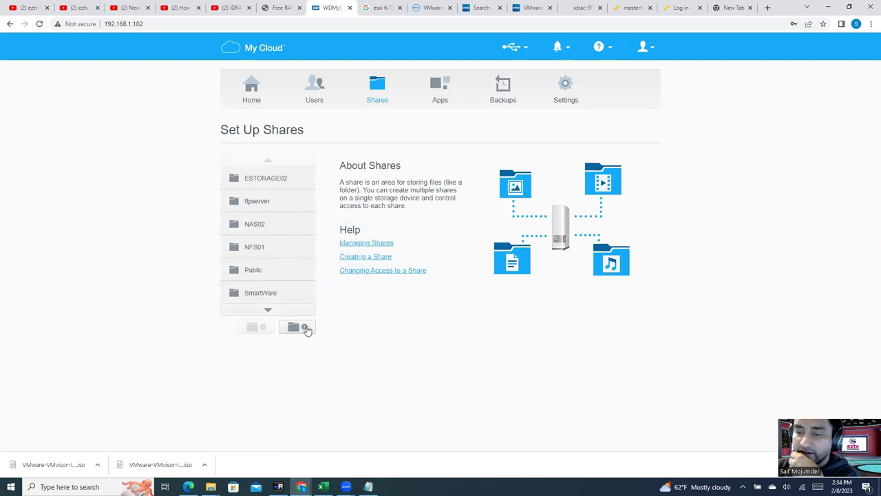
left_click(268, 250)
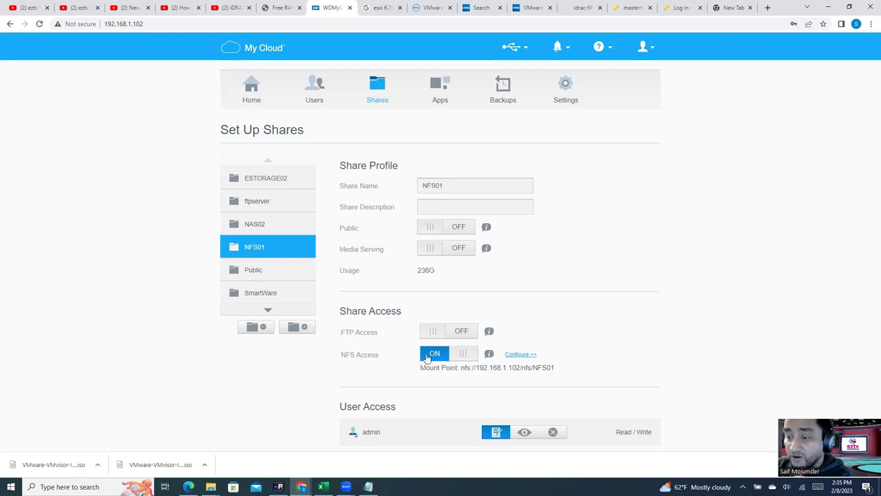
left_click(521, 355)
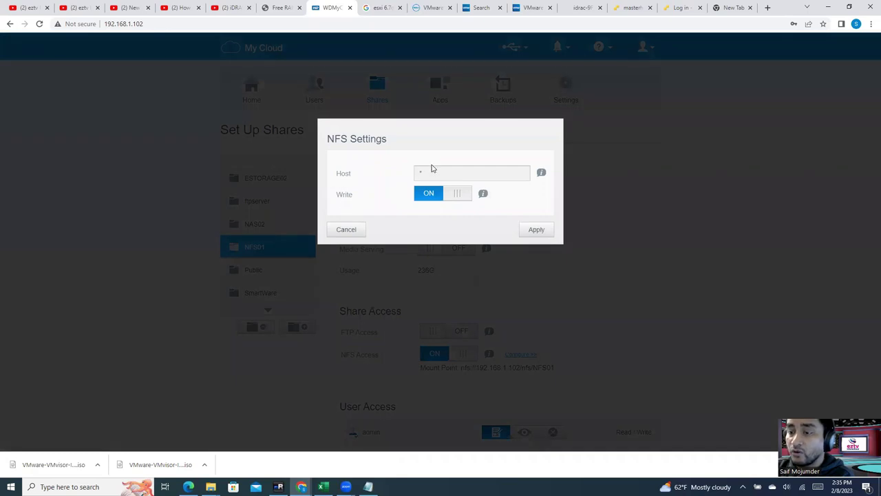
left_click(416, 173)
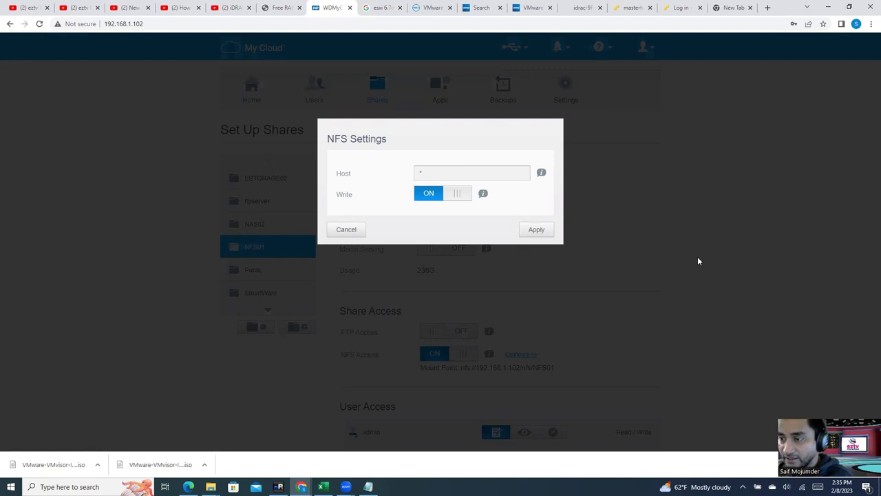
left_click(541, 231)
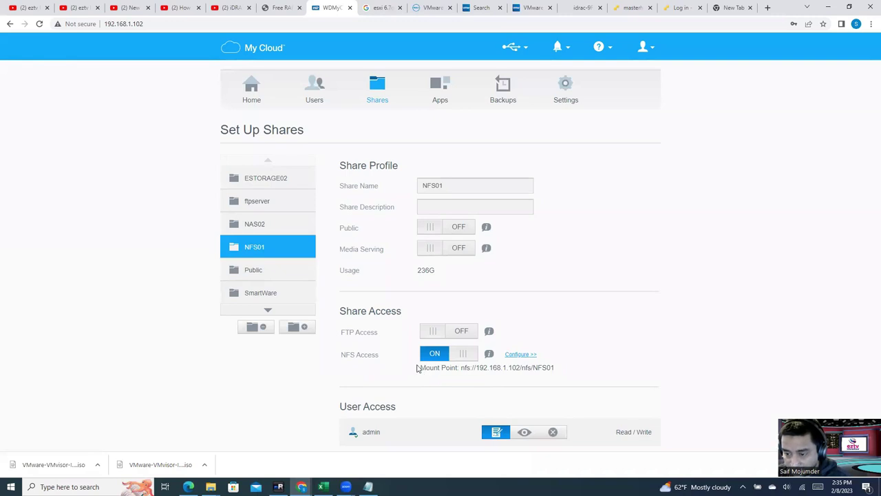
Select the NFS01 mount point line nfs://192.168.1.102/nfs/NFS01 for copying
triple_click(472, 372)
left_click(536, 365)
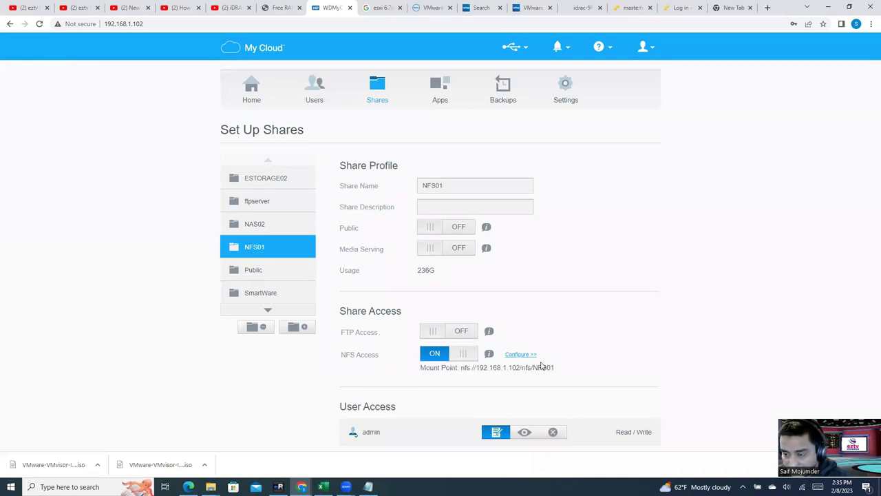
triple_click(554, 368)
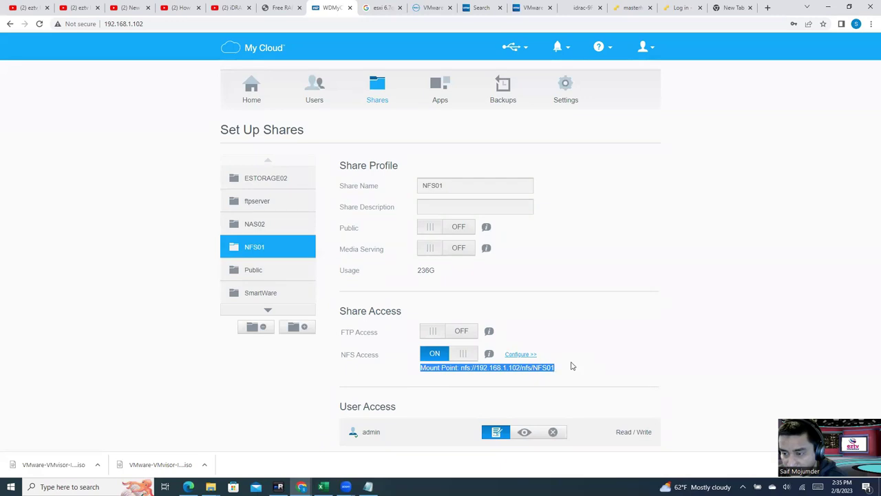
left_click(516, 356)
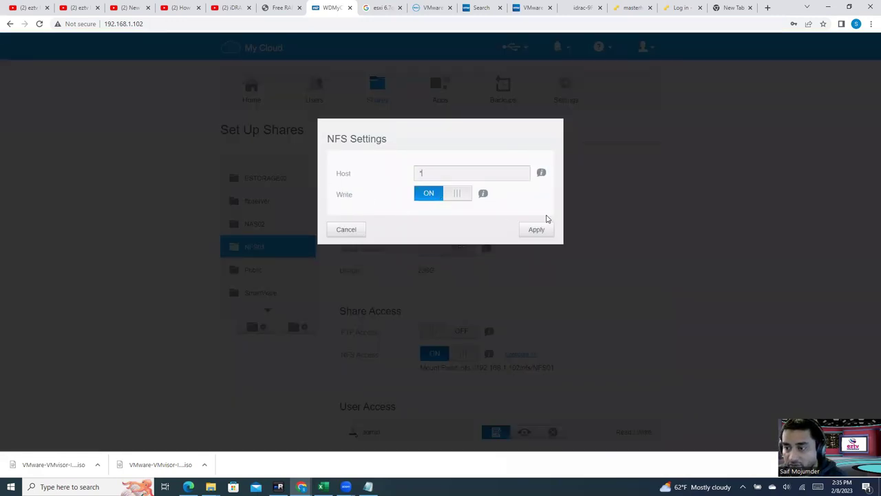
left_click(339, 231)
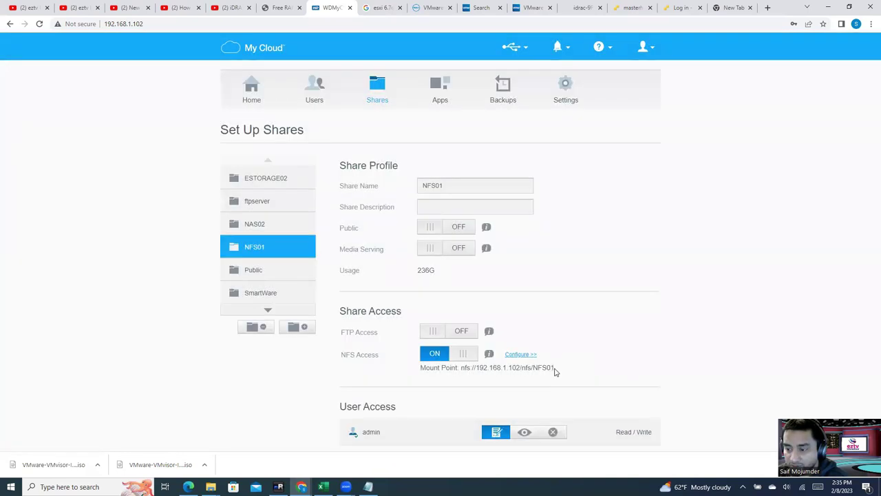
mouse_move(555, 368)
left_mouse_down()
mouse_move(496, 368)
mouse_move(555, 378)
left_mouse_up()
triple_click(557, 371)
key("ctrl+c")
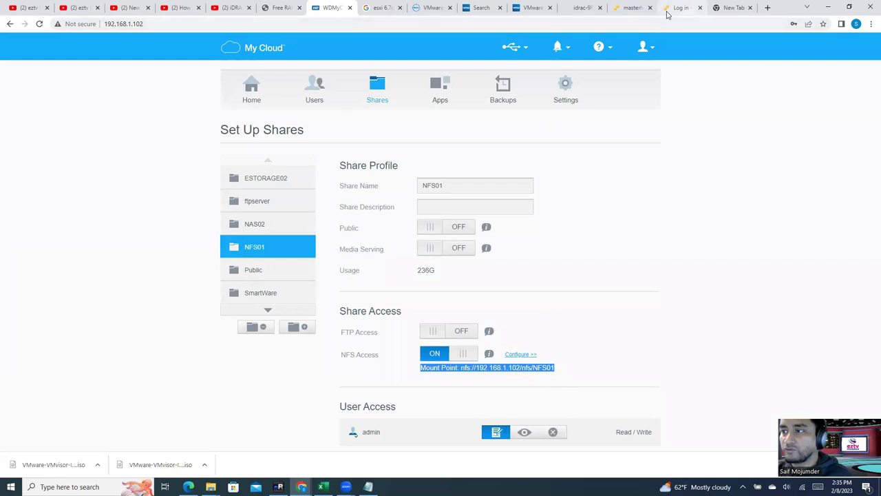
Start a New datastore wizard to mount an NFS datastore named NAS01
left_click(629, 9)
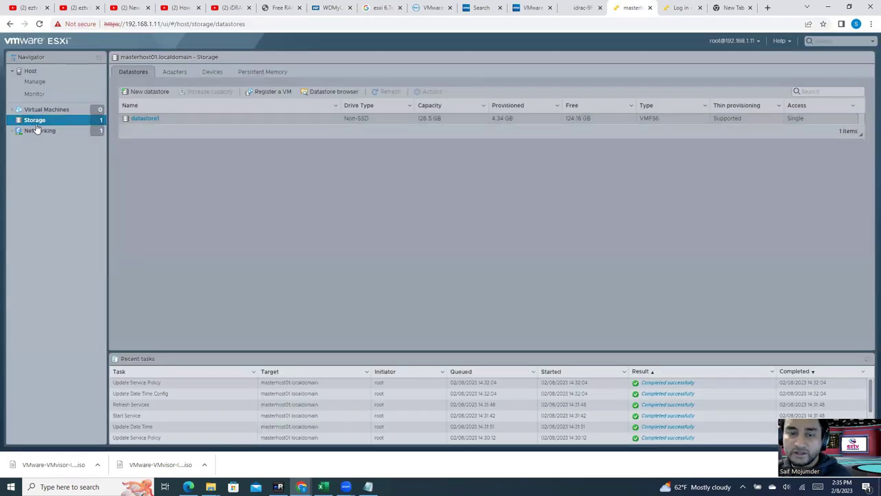
left_click(148, 91)
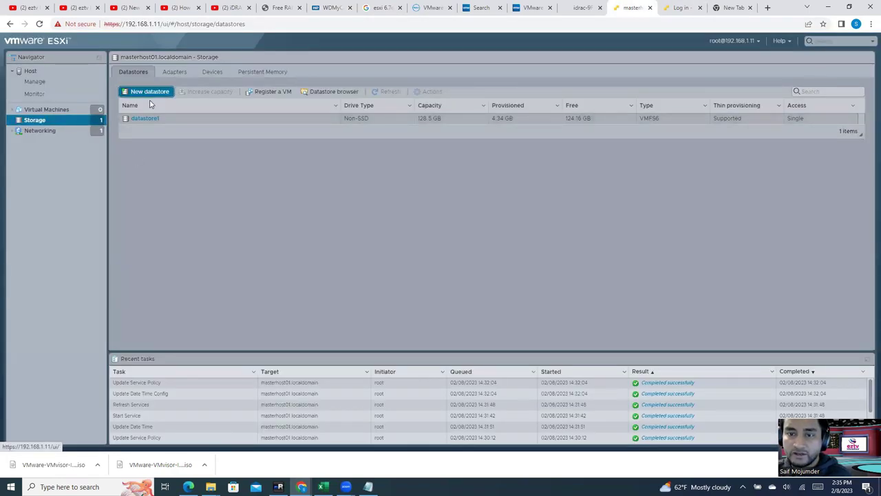
left_click(364, 207)
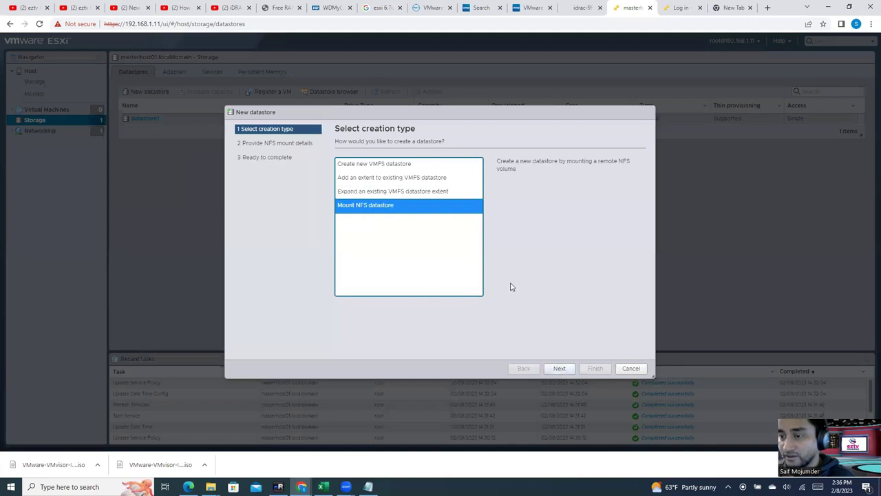
left_click(559, 369)
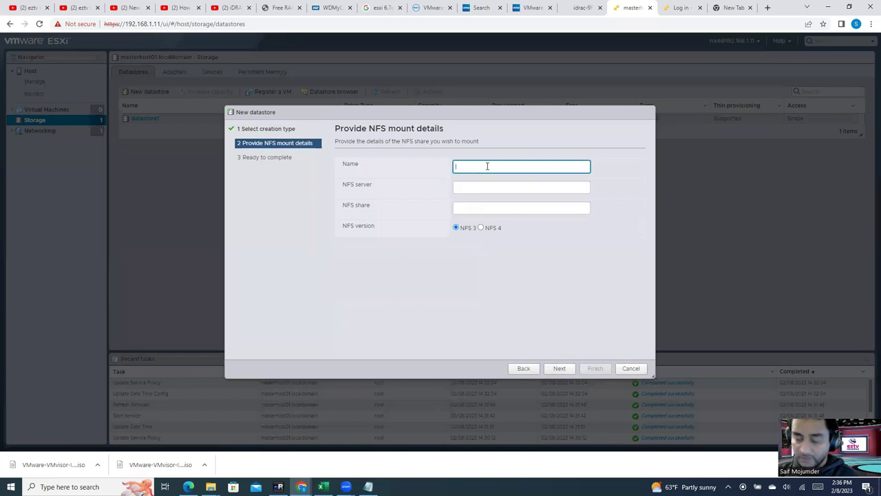
type("NAS01")
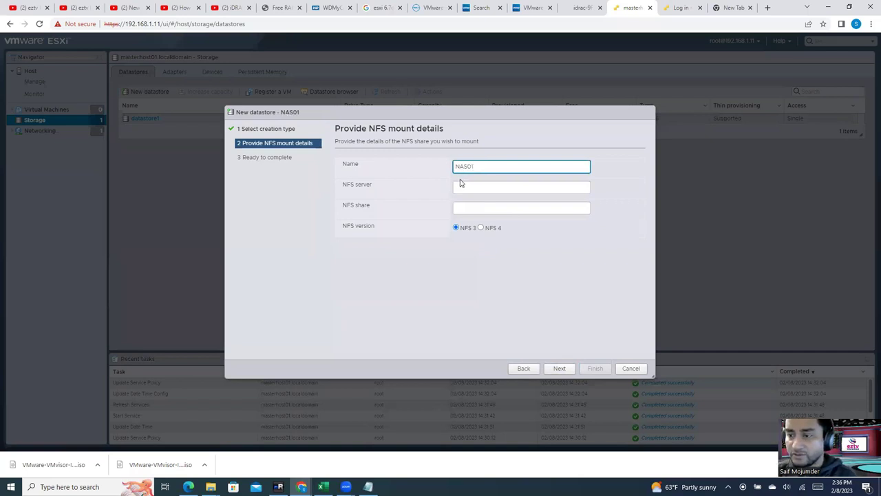
left_click(462, 188)
Paste the mount point and trim it to NFS server 192.168.1.102
key("ctrl+v")
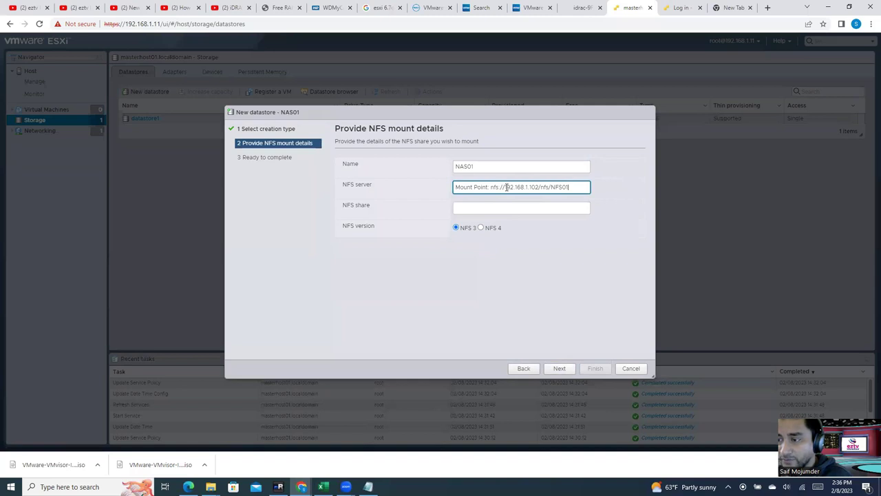
left_click_drag(505, 187, 442, 192)
key("BackSpace")
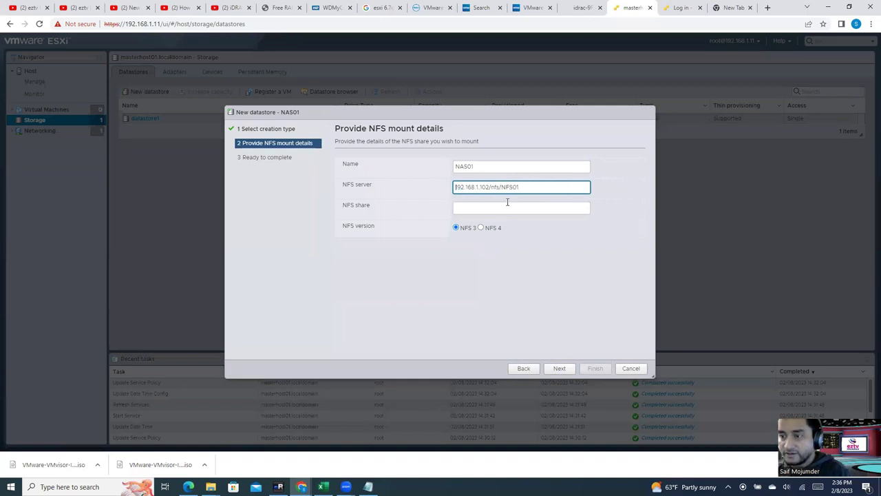
left_click_drag(530, 186, 488, 188)
key("ctrl+x")
Paste and trim the NFS share path to /nfs/NFS01, then advance to the summary
left_click(531, 205)
key("ctrl+v")
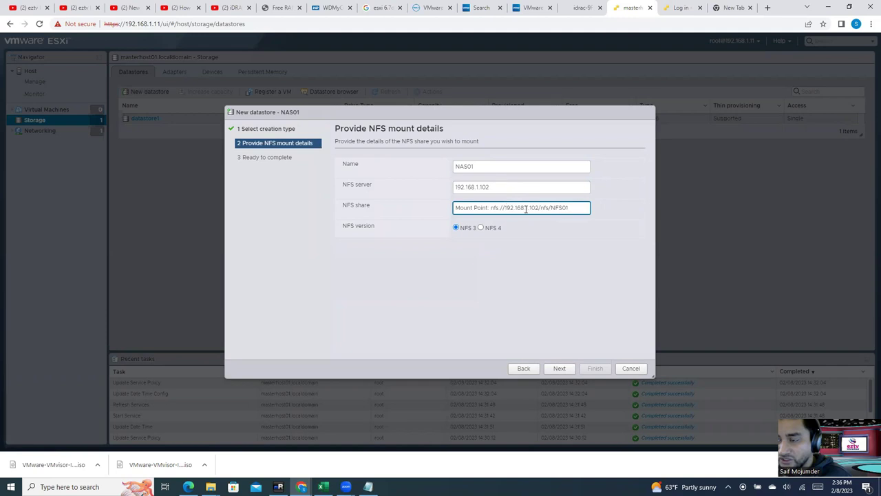
left_click_drag(534, 206, 430, 221)
key("BackSpace")
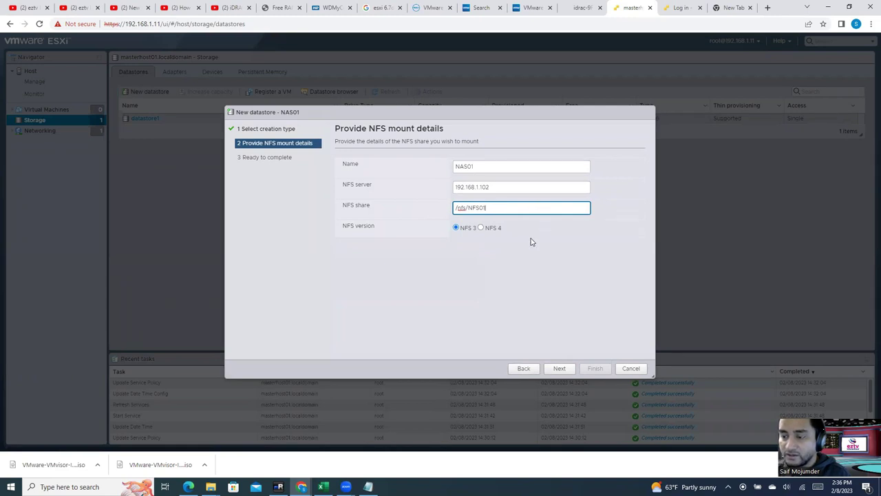
left_click(556, 370)
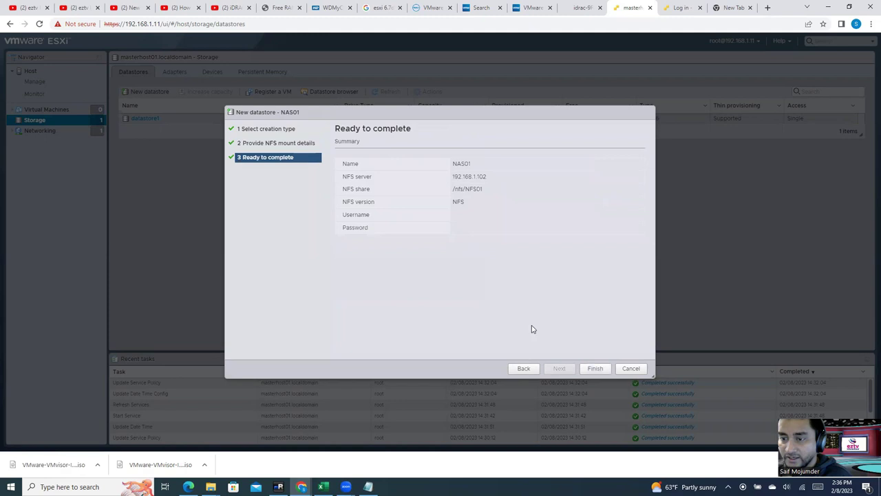
Finish the wizard and confirm NAS01 is listed as NFS, 2.68 TB with 2.31 TB free
left_click(593, 369)
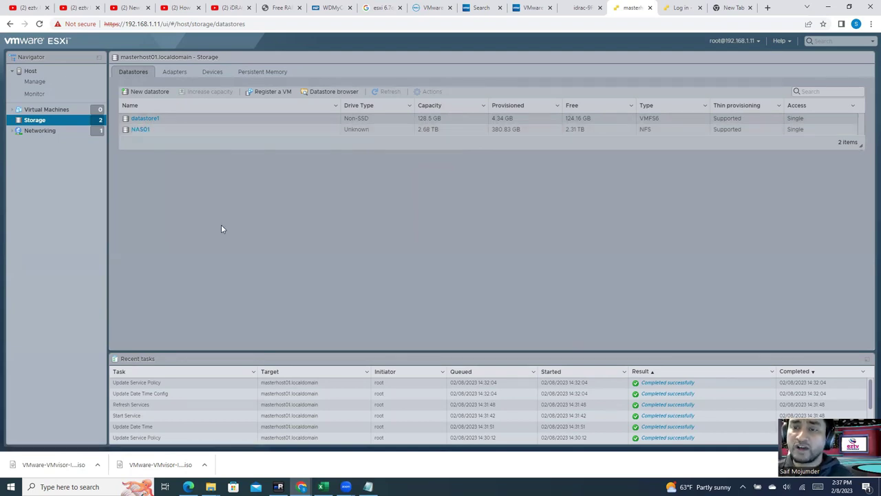
mouse_move(188, 487)
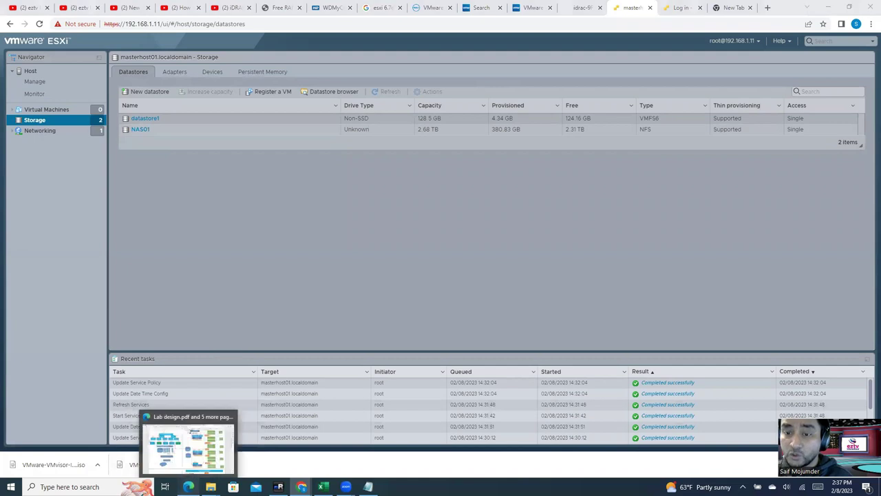
left_click(186, 451)
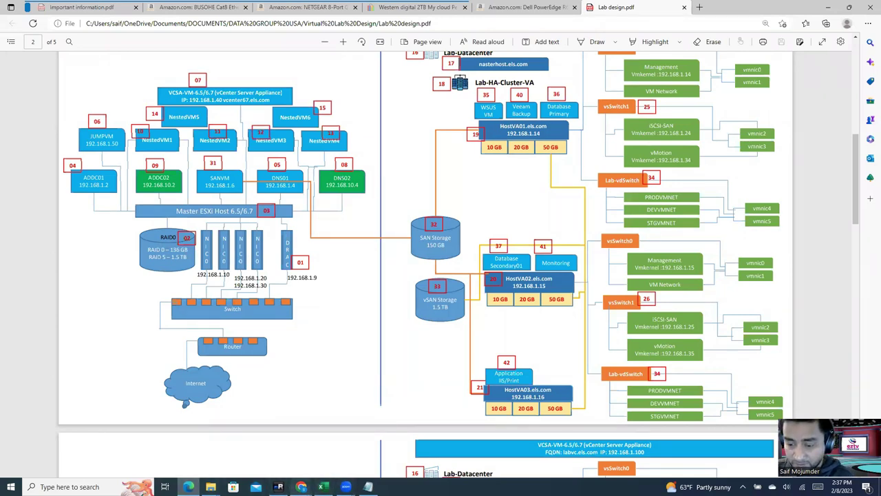
mouse_move(301, 487)
left_click(260, 445)
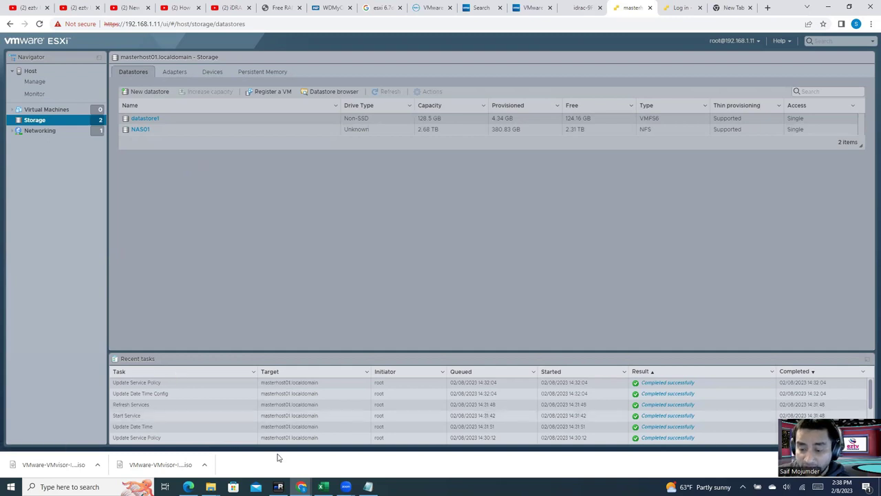
left_click(188, 487)
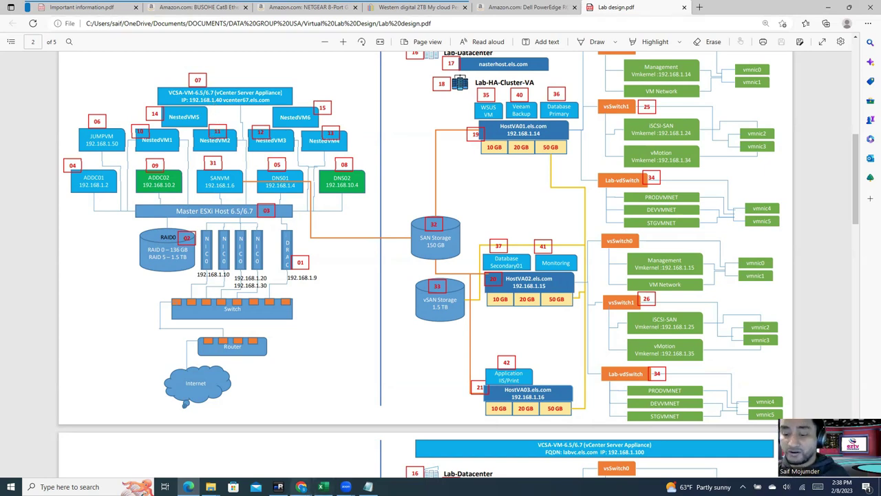
left_click(301, 487)
left_click(257, 441)
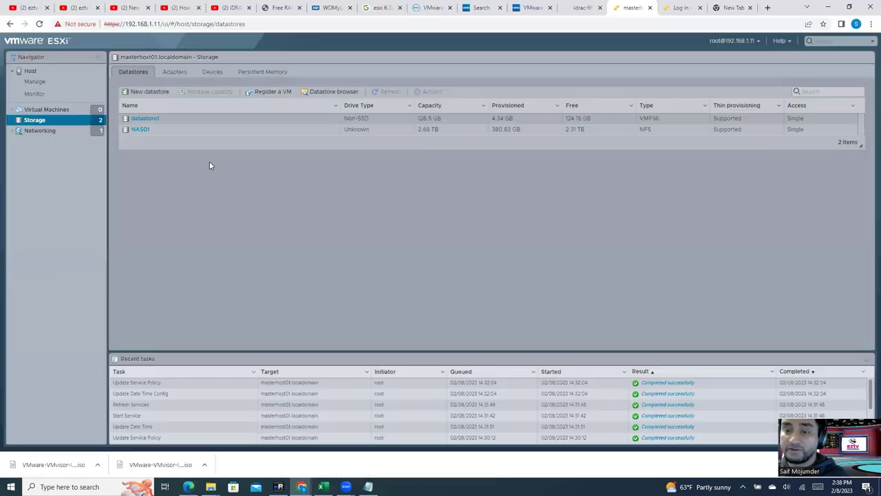